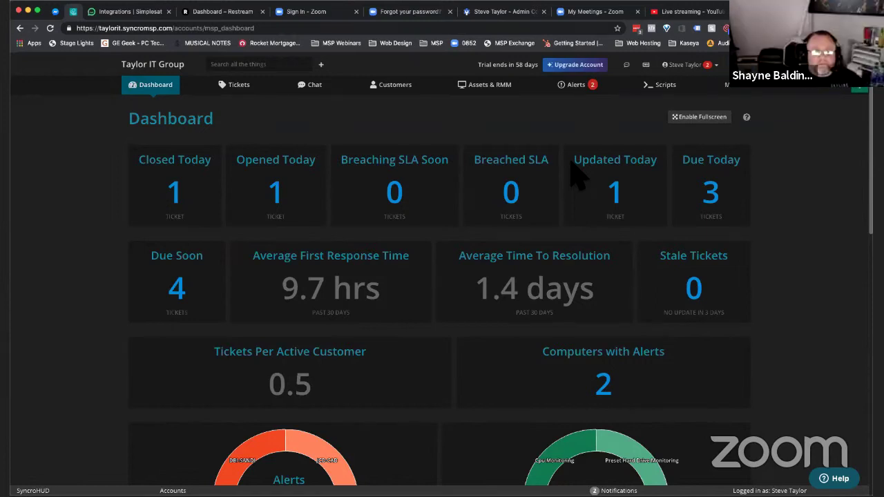
- Switch between the Syncro dashboard and Simplesat Integrations tabs, ending on Simplesat Integrations
{"action": "key", "text": "ctrl+Tab"}
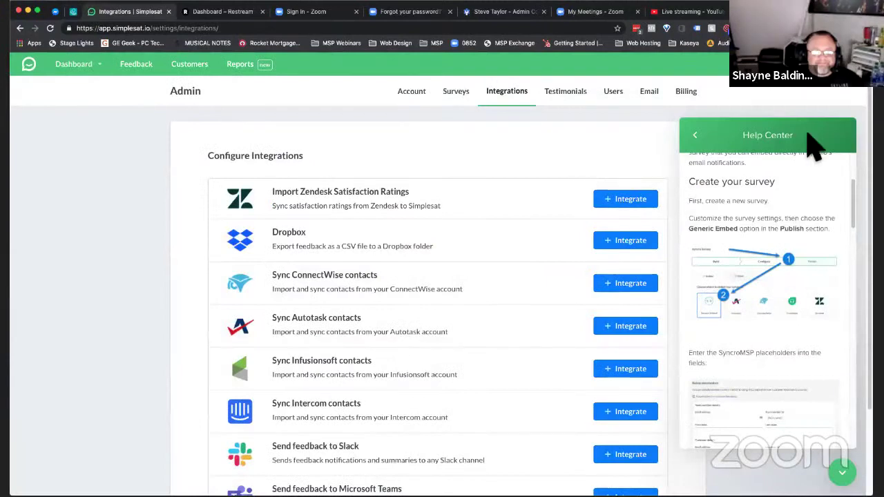
{"action": "scroll", "coordinate": [760, 263], "scroll_direction": "up", "scroll_amount": 3}
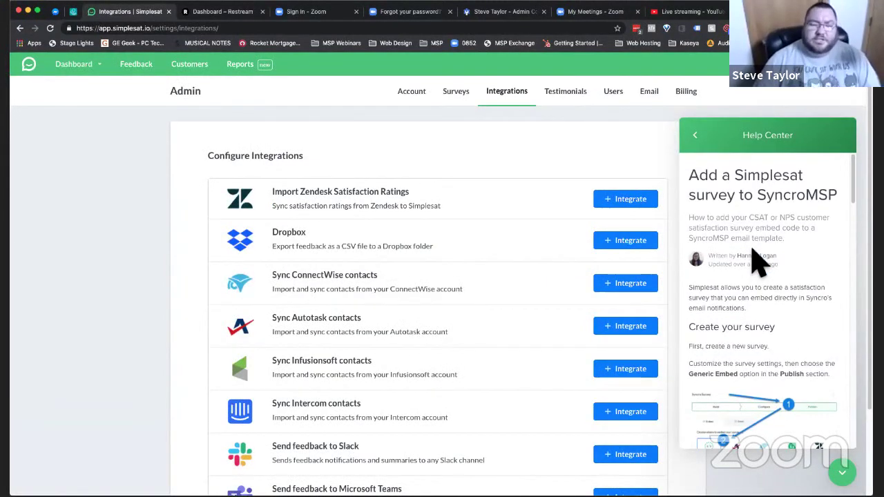
{"action": "key", "text": "ctrl+shift+Tab"}
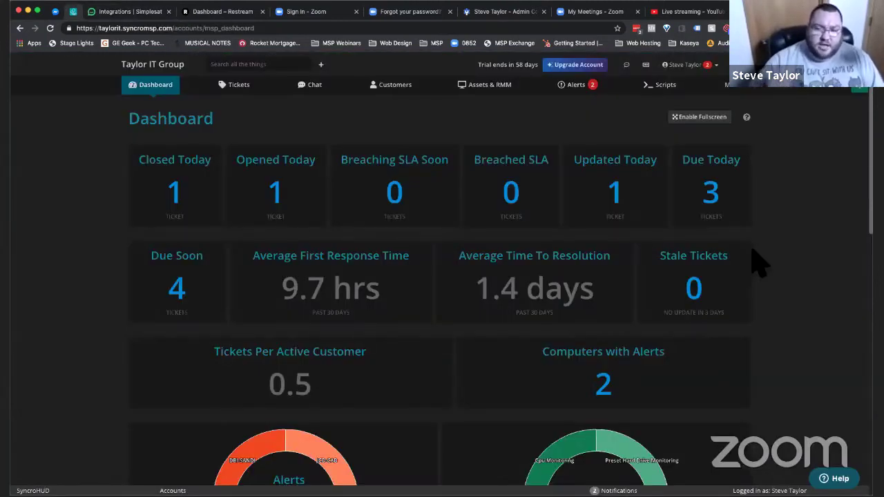
{"action": "key", "text": "ctrl+Tab"}
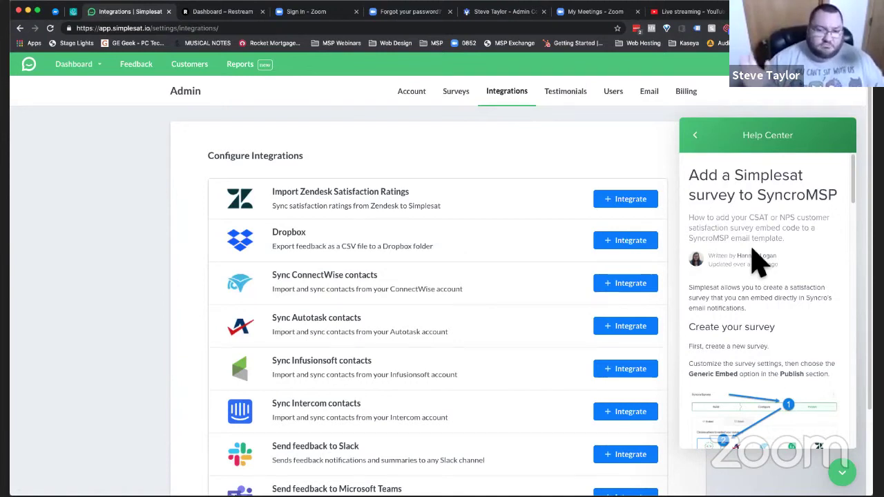
- From the Surveys tab, archive Satisfaction Survey 4 through its edit-page options menu
{"action": "left_click", "coordinate": [466, 102]}
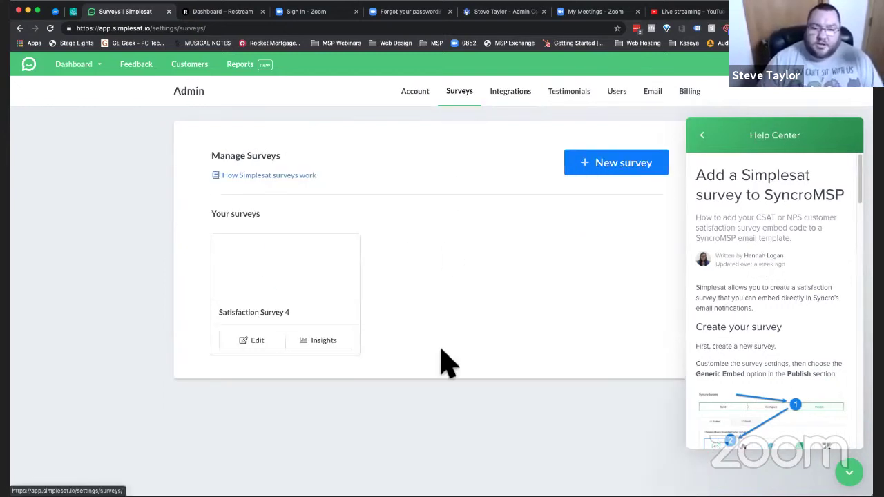
{"action": "left_click", "coordinate": [275, 353]}
{"action": "left_click", "coordinate": [660, 159]}
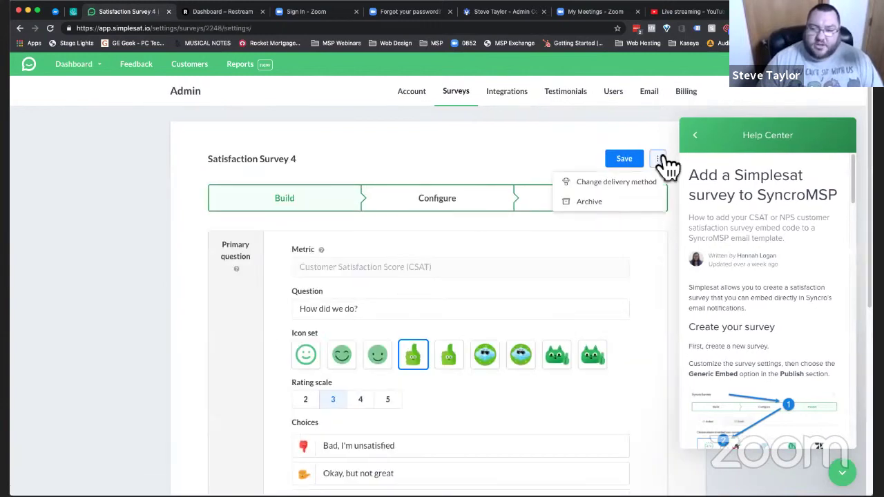
{"action": "left_click", "coordinate": [587, 204]}
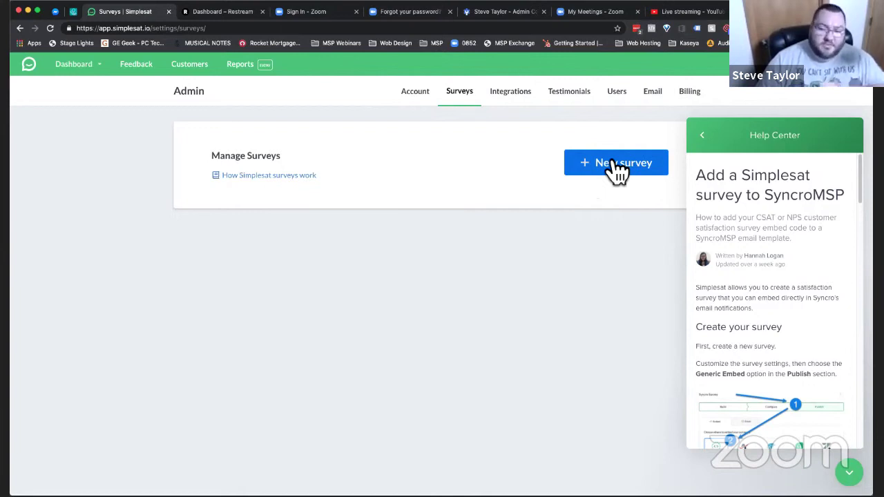
- Start a new survey with CSAT as the primary question metric
{"action": "left_click", "coordinate": [615, 171]}
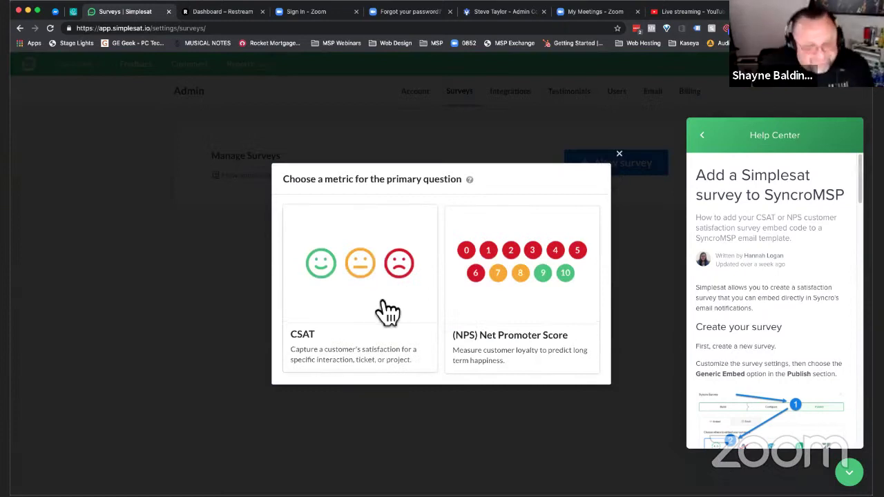
{"action": "left_click", "coordinate": [352, 297]}
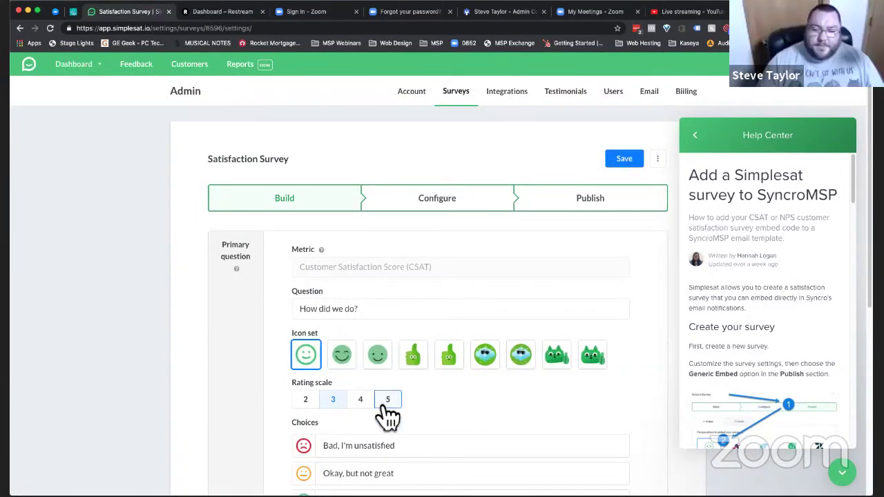
{"action": "left_click", "coordinate": [396, 314]}
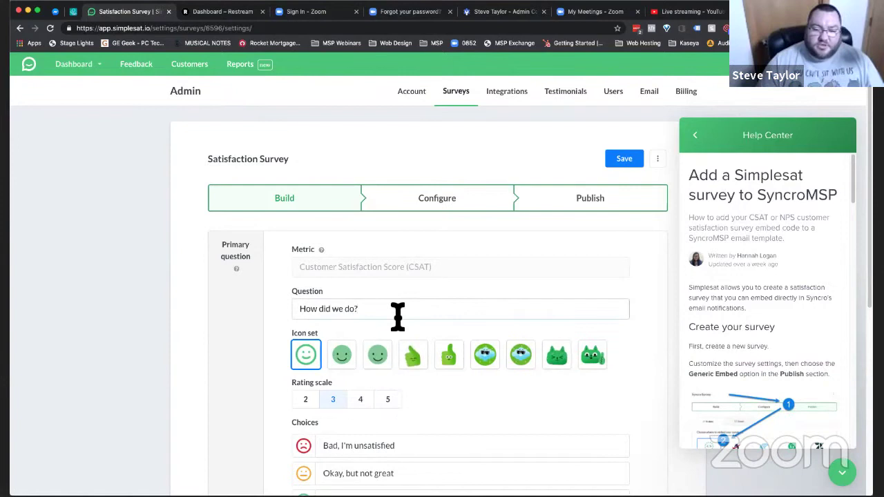
{"action": "scroll", "coordinate": [406, 325], "scroll_direction": "down", "scroll_amount": 1}
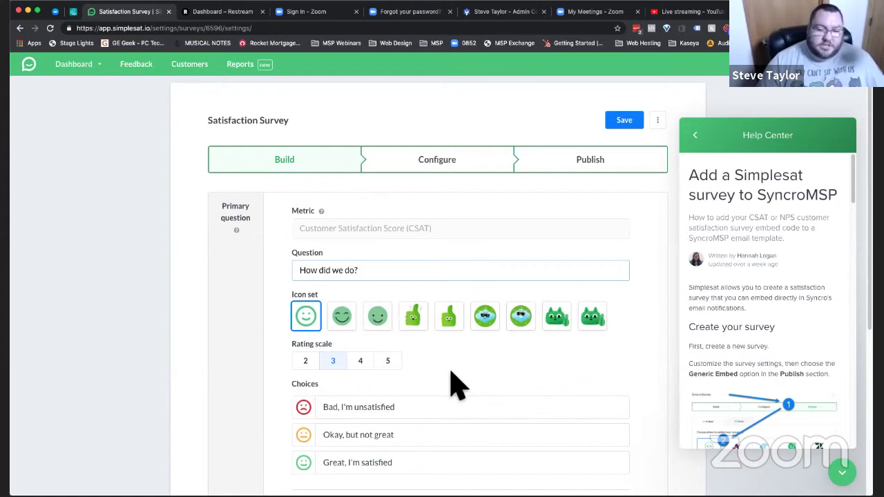
{"action": "scroll", "coordinate": [451, 383], "scroll_direction": "down", "scroll_amount": 1}
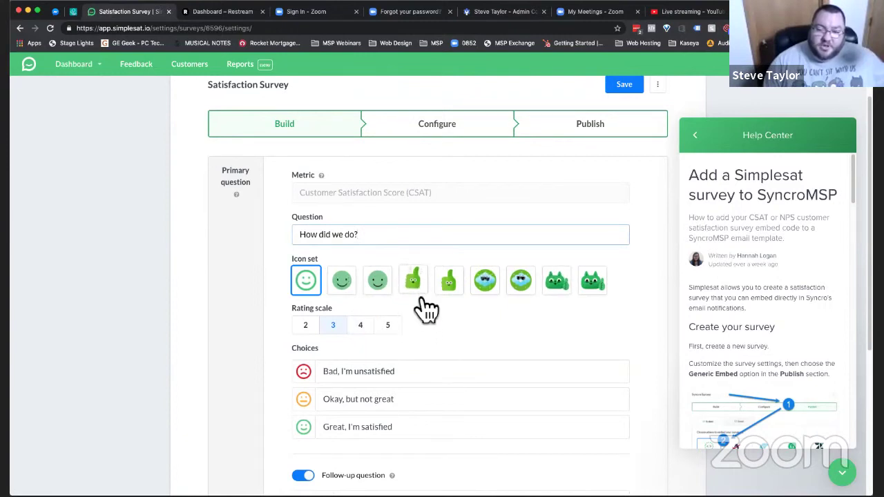
- Switch the answer icons to green cats and settle on a 3-point rating scale
{"action": "left_click", "coordinate": [560, 297]}
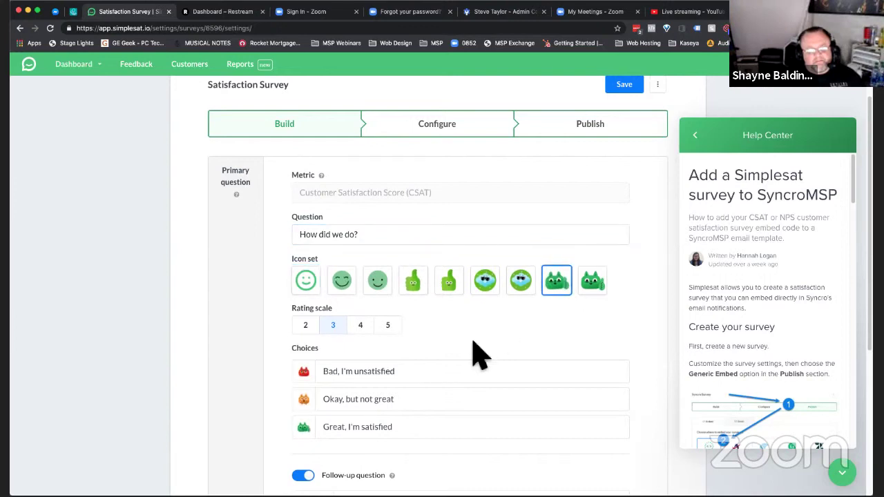
{"action": "scroll", "coordinate": [475, 355], "scroll_direction": "down", "scroll_amount": 1}
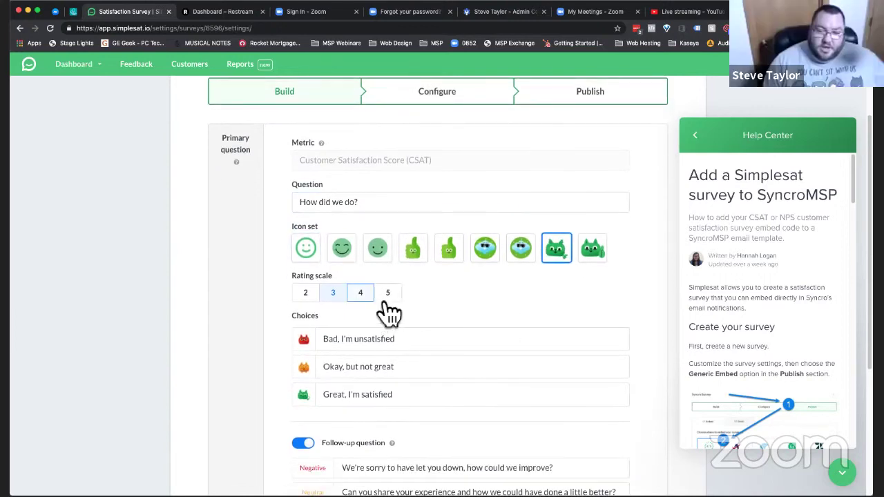
{"action": "left_click", "coordinate": [386, 296]}
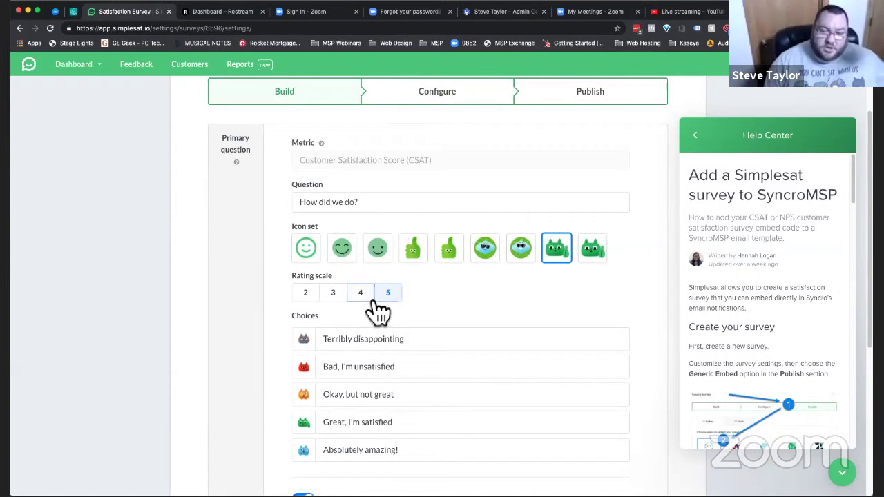
{"action": "left_click", "coordinate": [366, 304]}
{"action": "left_click", "coordinate": [340, 304]}
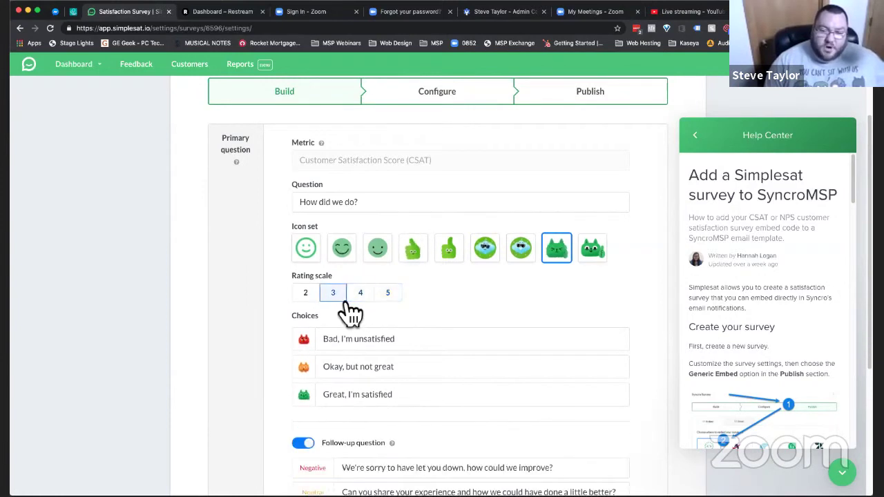
{"action": "left_click", "coordinate": [312, 301]}
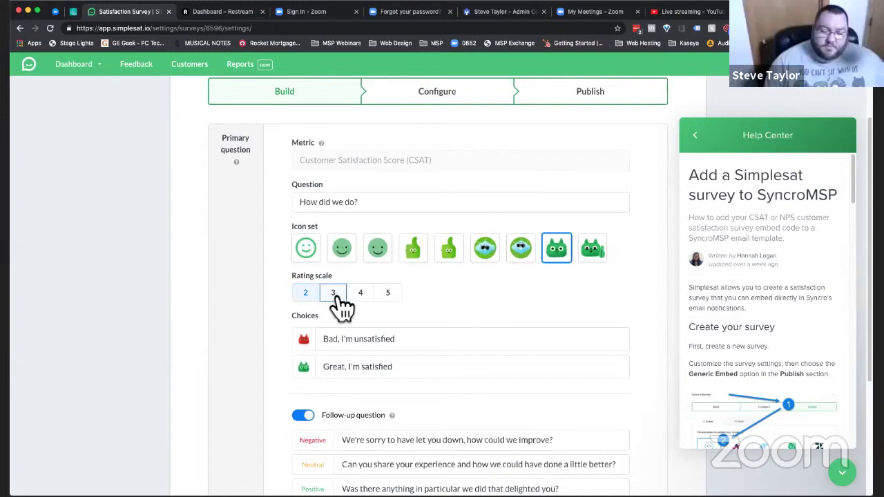
{"action": "left_click", "coordinate": [334, 295]}
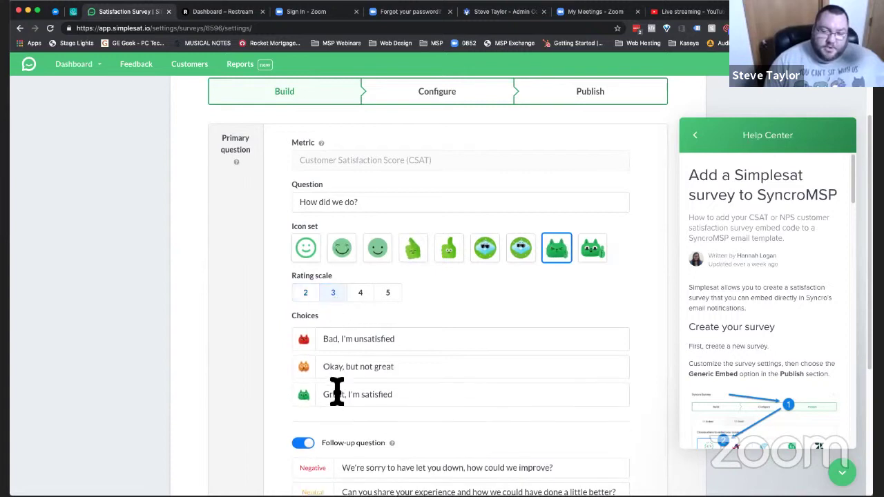
- Edit the choice texts: Bad, I'm unsatisfied; Okay, but not great; Great, I'm satisfied
{"action": "left_click_drag", "start_coordinate": [401, 370], "coordinate": [311, 377]}
{"action": "left_click", "coordinate": [409, 401]}
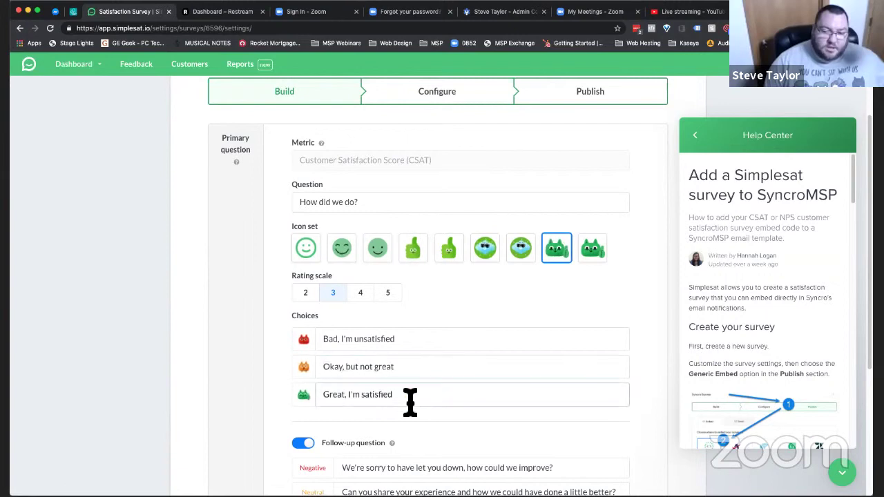
{"action": "left_click", "coordinate": [412, 369]}
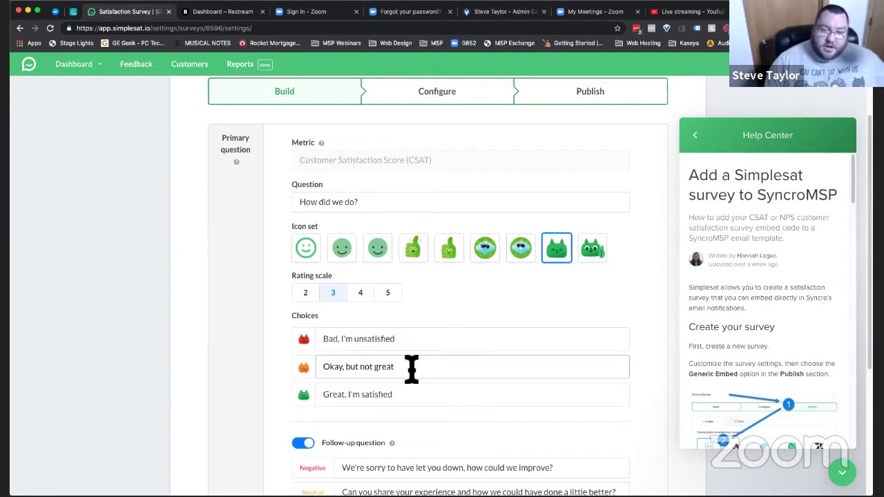
{"action": "left_click", "coordinate": [414, 345]}
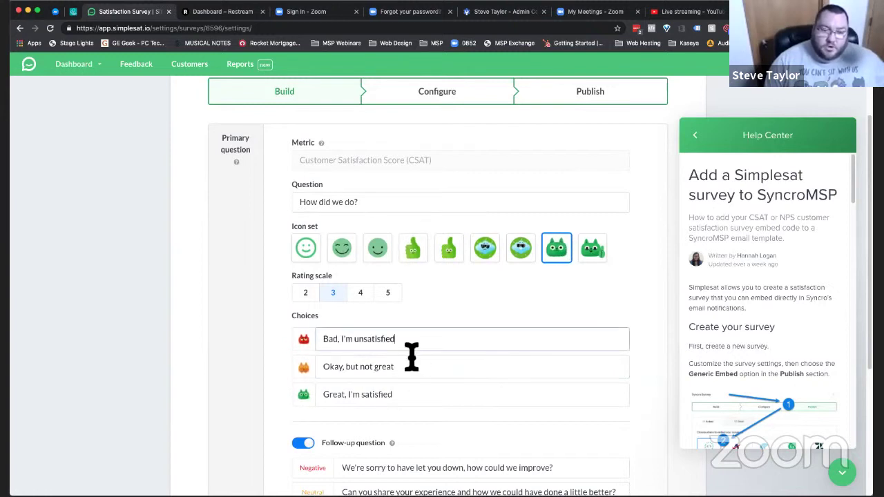
{"action": "scroll", "coordinate": [407, 381], "scroll_direction": "down", "scroll_amount": 2}
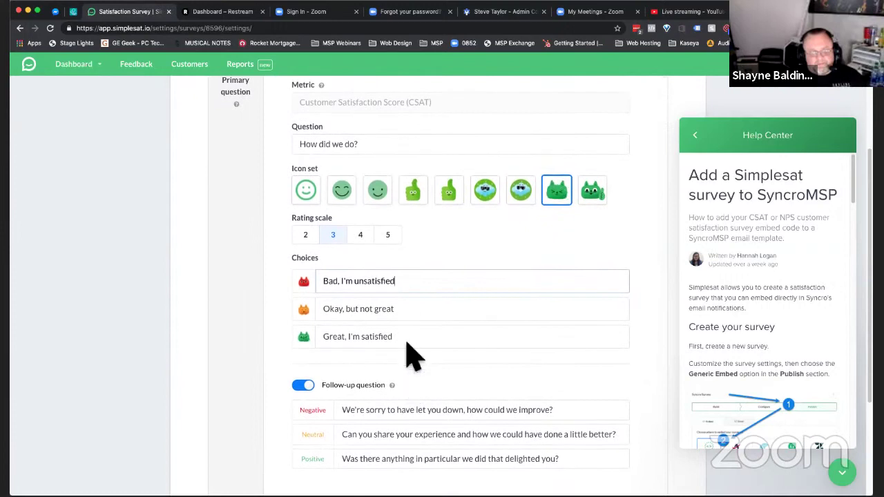
- Change the rating scale to 5 points, adding 'Absolutely amazing!', and save the survey
{"action": "left_click", "coordinate": [391, 237]}
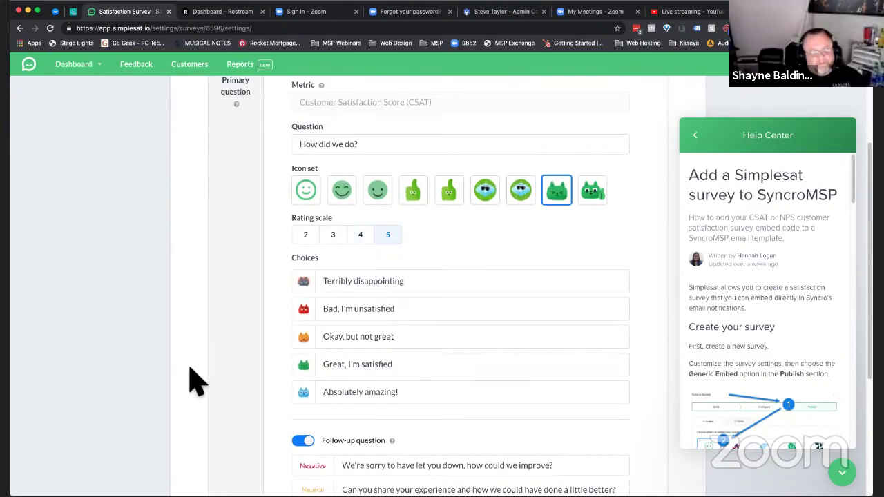
{"action": "scroll", "coordinate": [192, 378], "scroll_direction": "down", "scroll_amount": 3}
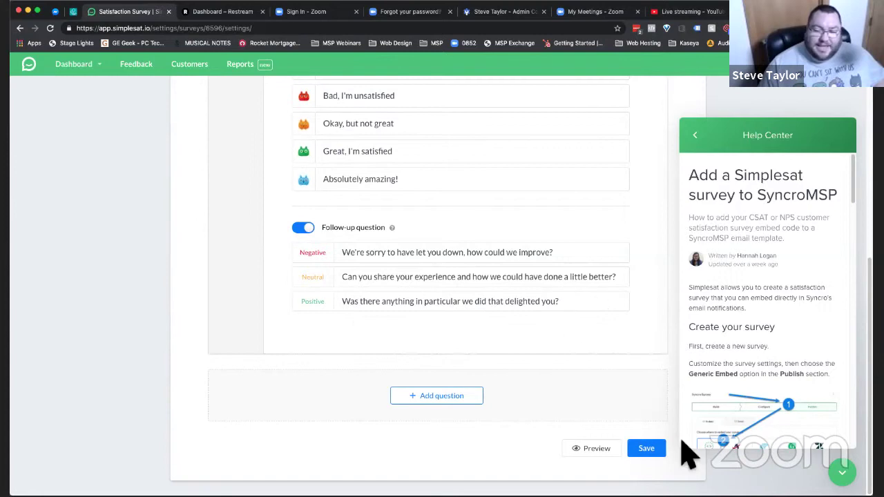
{"action": "left_click", "coordinate": [648, 450]}
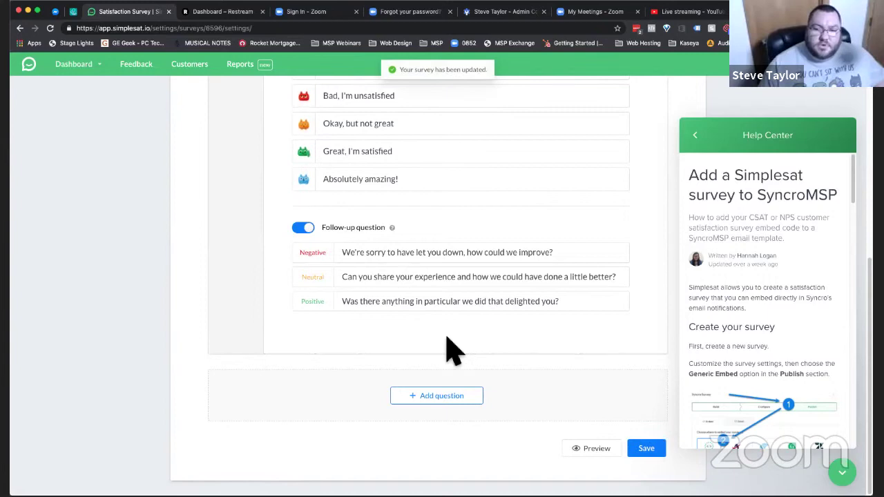
{"action": "scroll", "coordinate": [445, 350], "scroll_direction": "up", "scroll_amount": 10}
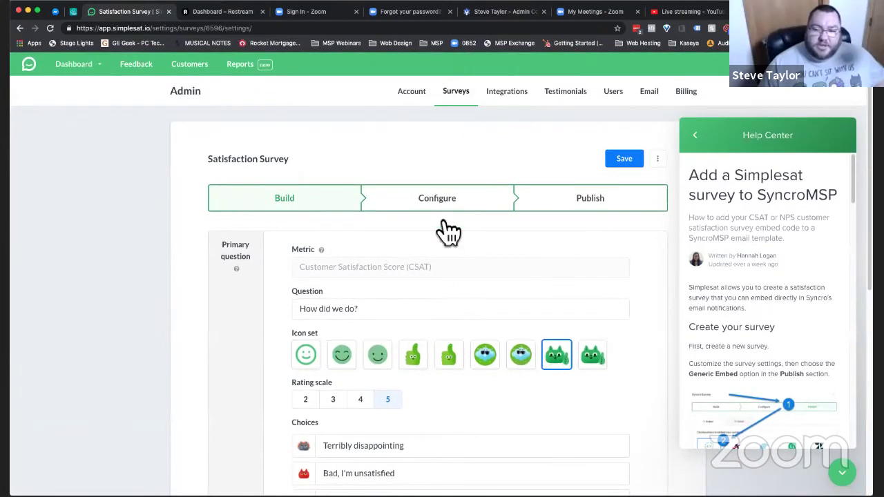
{"action": "left_click", "coordinate": [445, 206]}
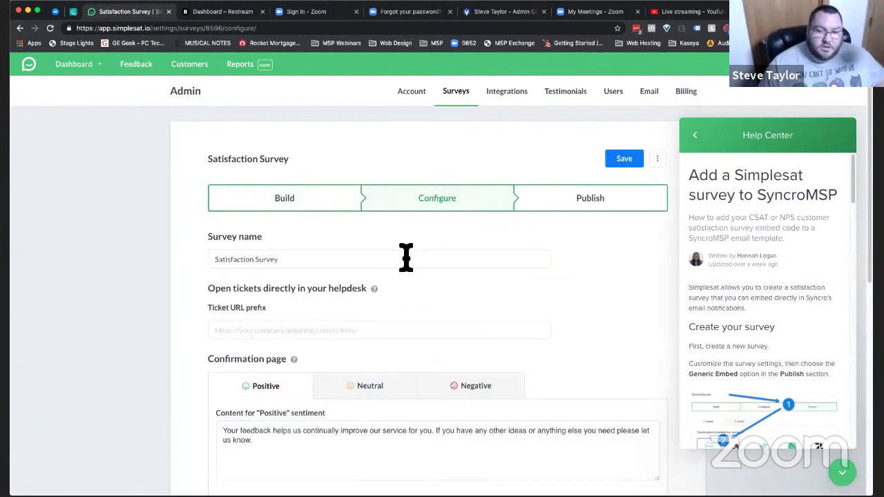
{"action": "triple_click", "coordinate": [405, 260]}
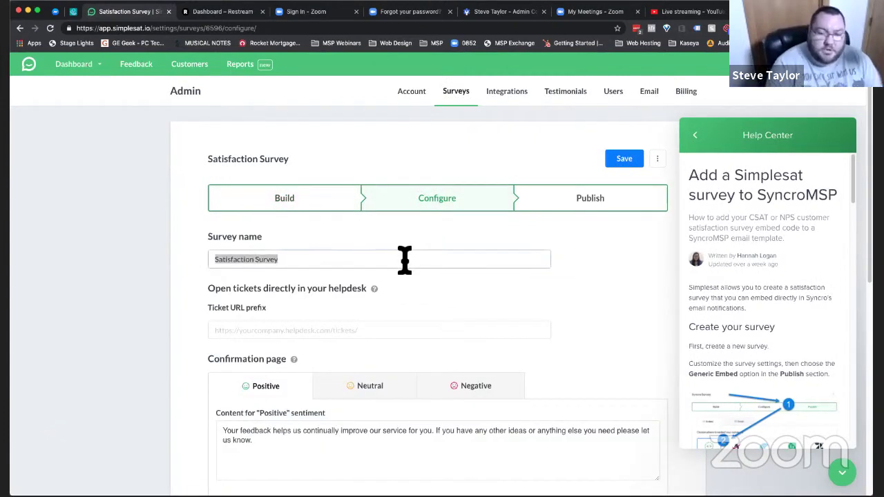
{"action": "type", "text": "Syncro CSAT"}
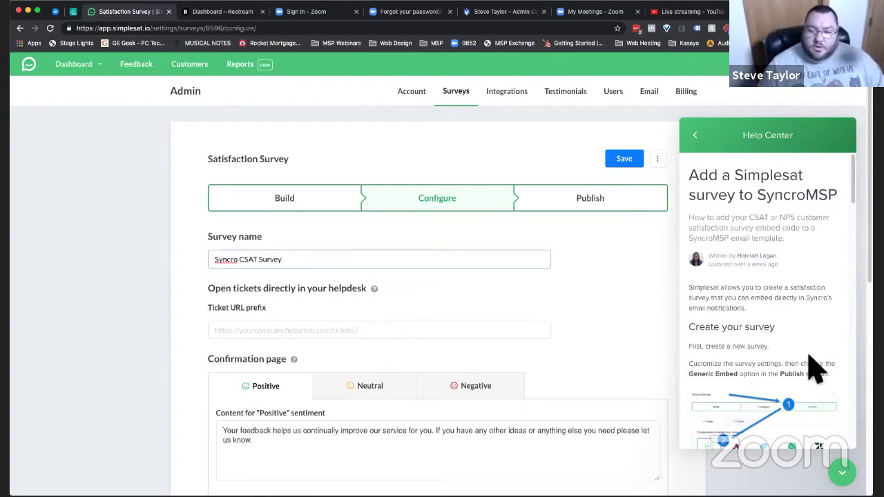
{"action": "scroll", "coordinate": [815, 370], "scroll_direction": "down", "scroll_amount": 1}
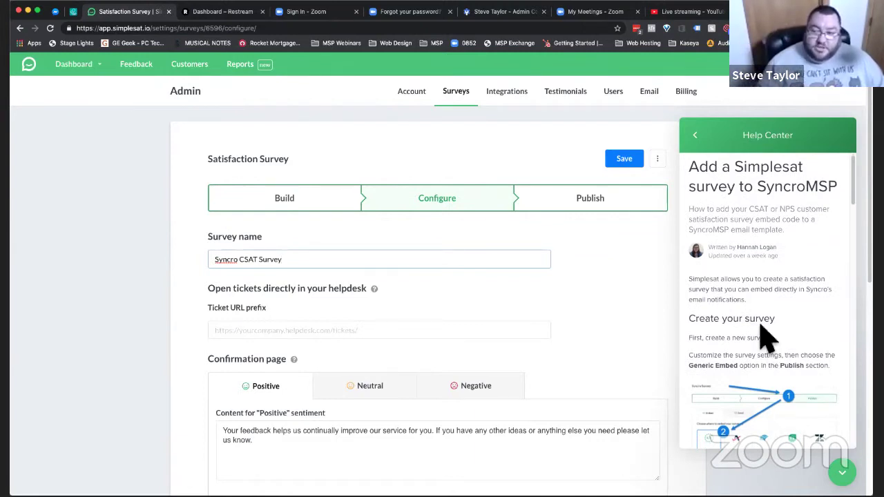
{"action": "scroll", "coordinate": [780, 342], "scroll_direction": "down", "scroll_amount": 3}
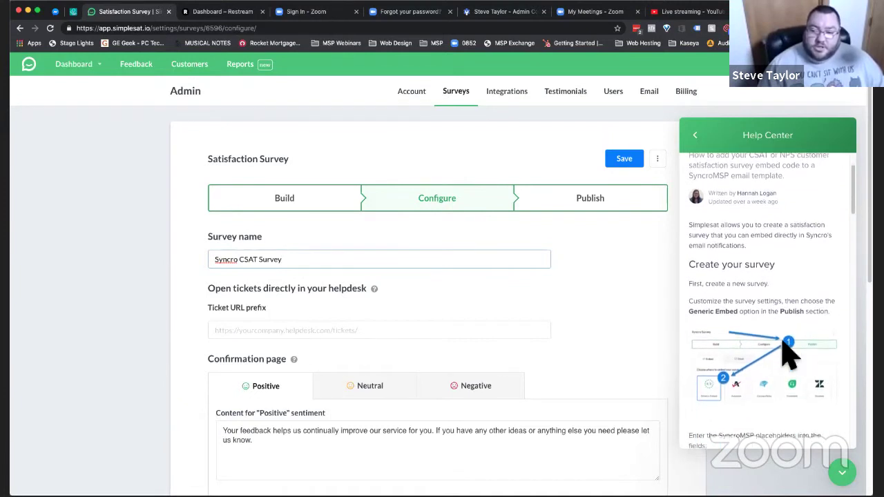
{"action": "scroll", "coordinate": [778, 411], "scroll_direction": "down", "scroll_amount": 1}
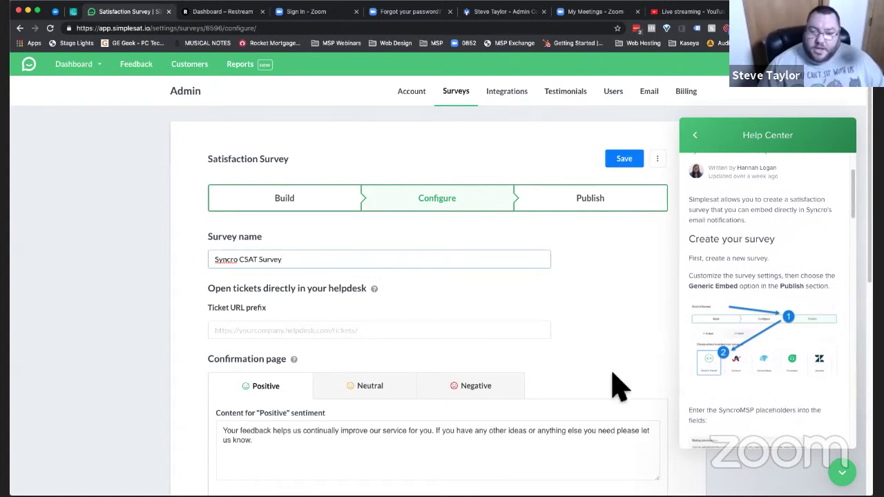
{"action": "scroll", "coordinate": [617, 386], "scroll_direction": "down", "scroll_amount": 2}
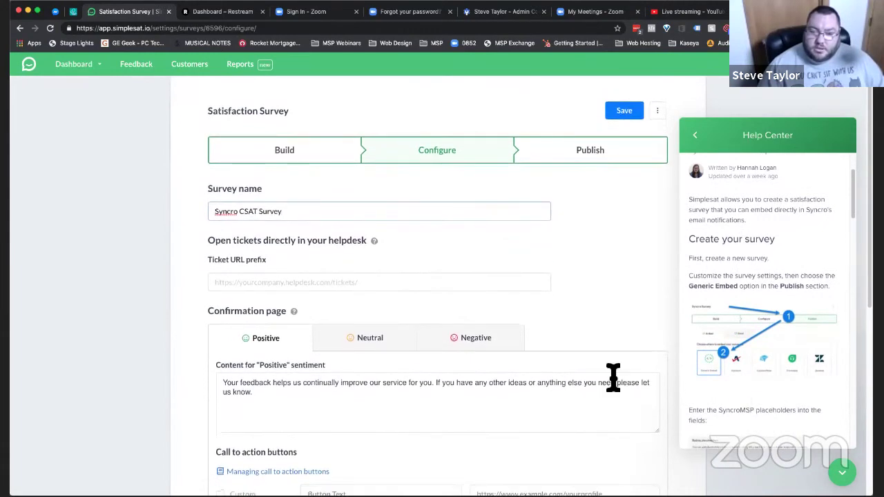
{"action": "scroll", "coordinate": [311, 279], "scroll_direction": "down", "scroll_amount": 3}
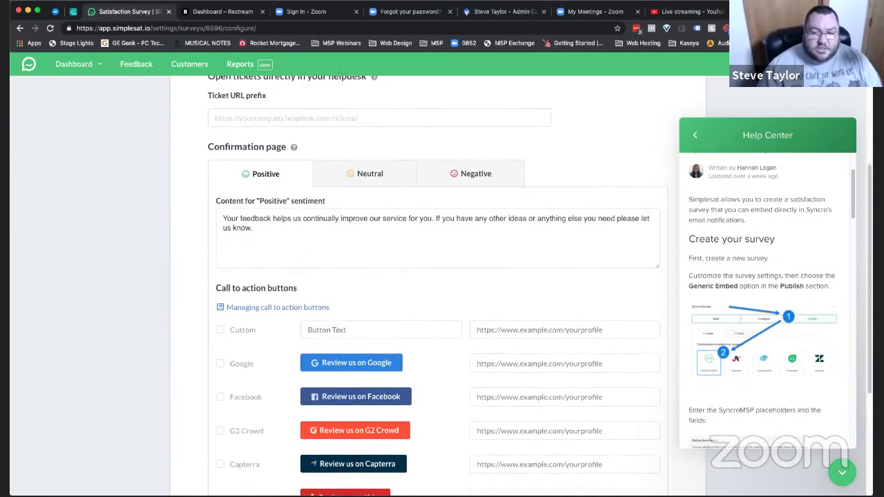
{"action": "scroll", "coordinate": [257, 310], "scroll_direction": "down", "scroll_amount": 4}
- Enable the Facebook review button and paste a copied Facebook reviews URL into its link
{"action": "left_click", "coordinate": [221, 240]}
{"action": "left_click", "coordinate": [506, 240]}
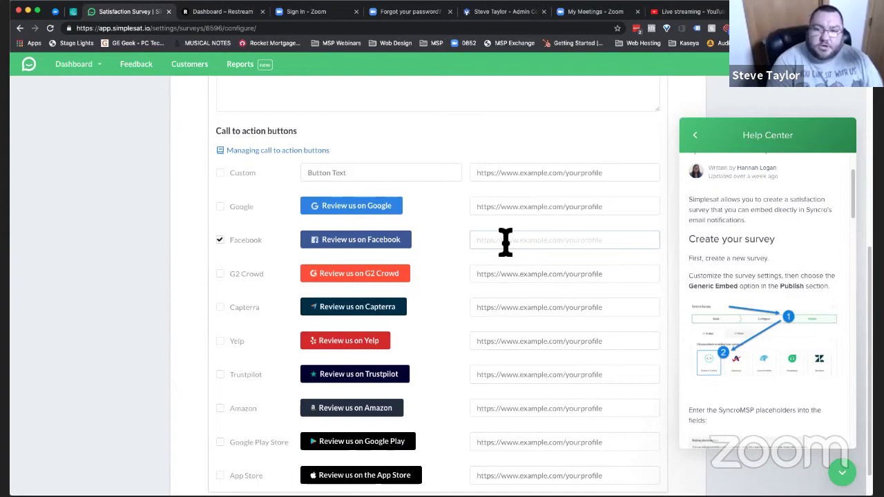
{"action": "key", "text": "super+t"}
{"action": "type", "text": "face"}
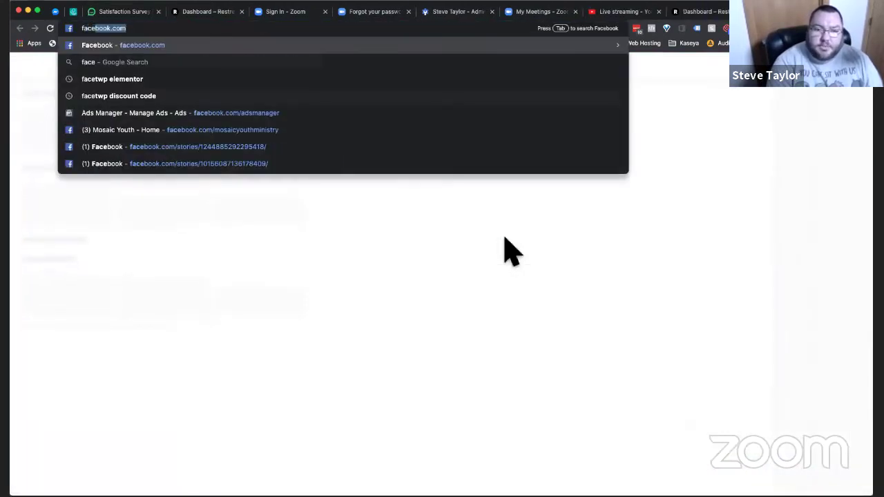
{"action": "type", "text": "book.com/rocketmsp"}
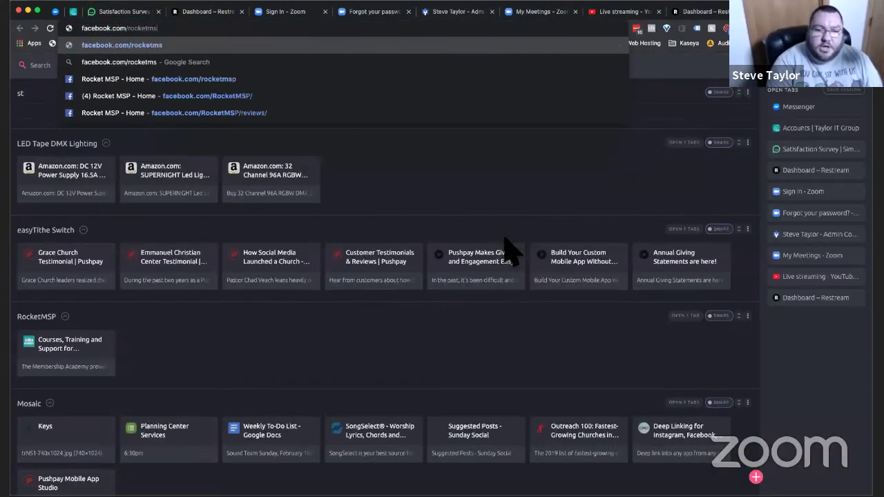
{"action": "key", "text": "Down"}
{"action": "key", "text": "Down"}
{"action": "key", "text": "Down"}
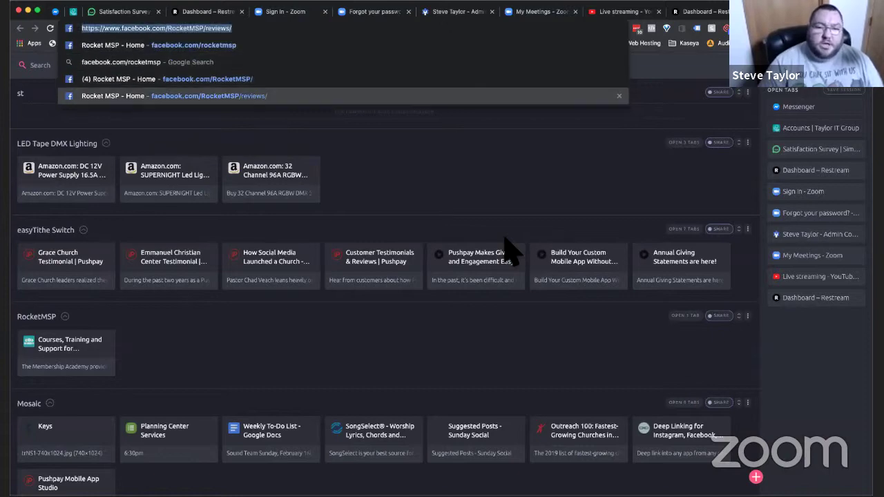
{"action": "key", "text": "super+w"}
{"action": "key", "text": "super+3"}
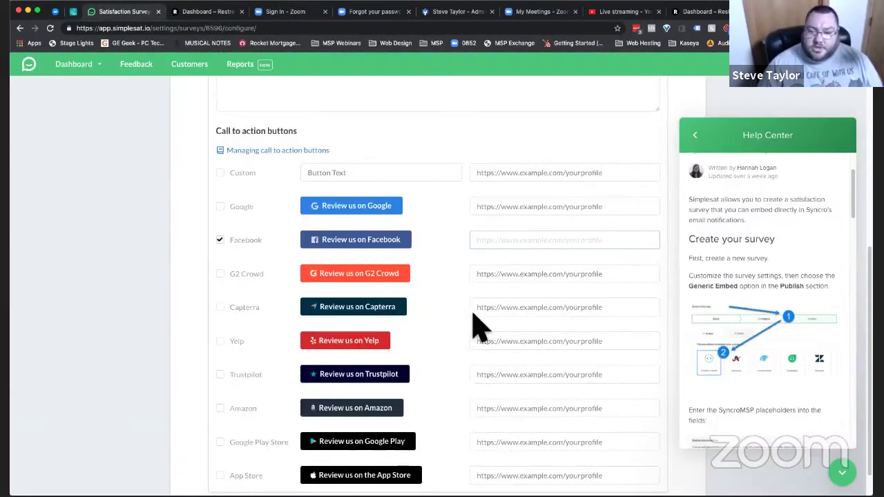
{"action": "left_click", "coordinate": [546, 240]}
{"action": "type", "text": "https://www.facebook.com/RocketMSP/reviews/"}
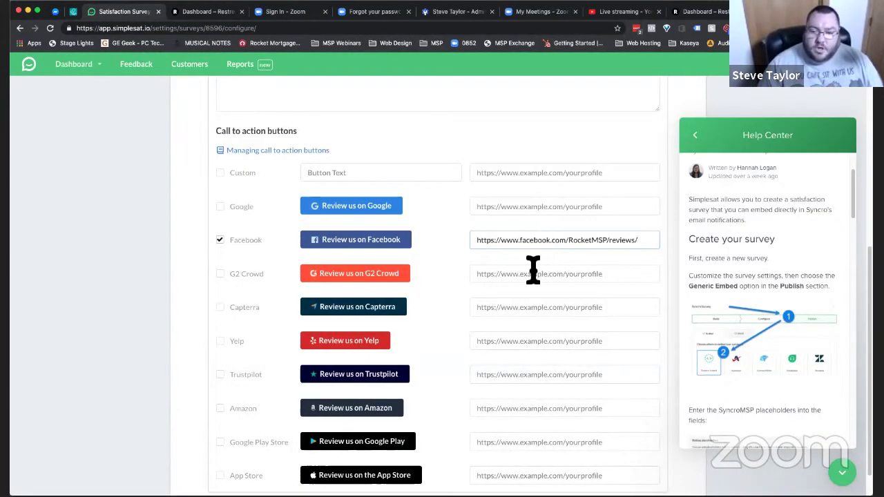
- Change the page name to TaylorITGroup and open facebook.com/TaylorITGroup/reviews/ in a new tab
{"action": "scroll", "coordinate": [528, 302], "scroll_direction": "down", "scroll_amount": 1}
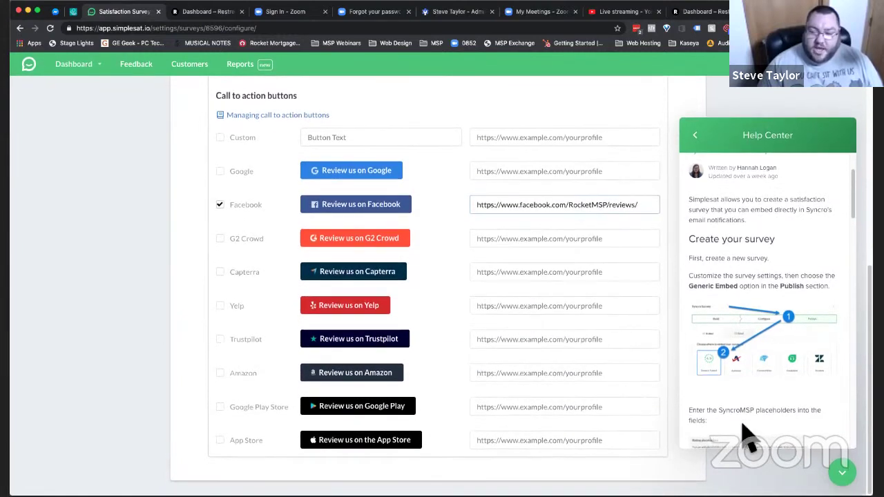
{"action": "scroll", "coordinate": [544, 299], "scroll_direction": "up", "scroll_amount": 5}
{"action": "scroll", "coordinate": [469, 332], "scroll_direction": "down", "scroll_amount": 3}
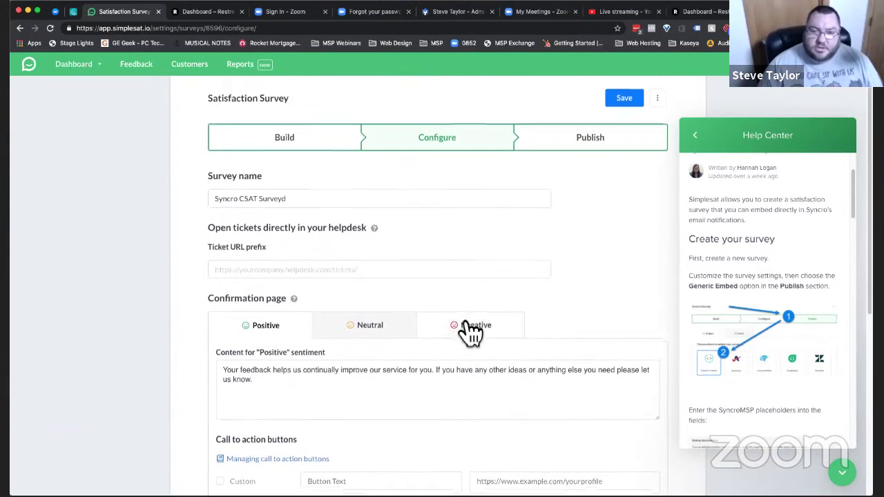
{"action": "scroll", "coordinate": [470, 331], "scroll_direction": "down", "scroll_amount": 3}
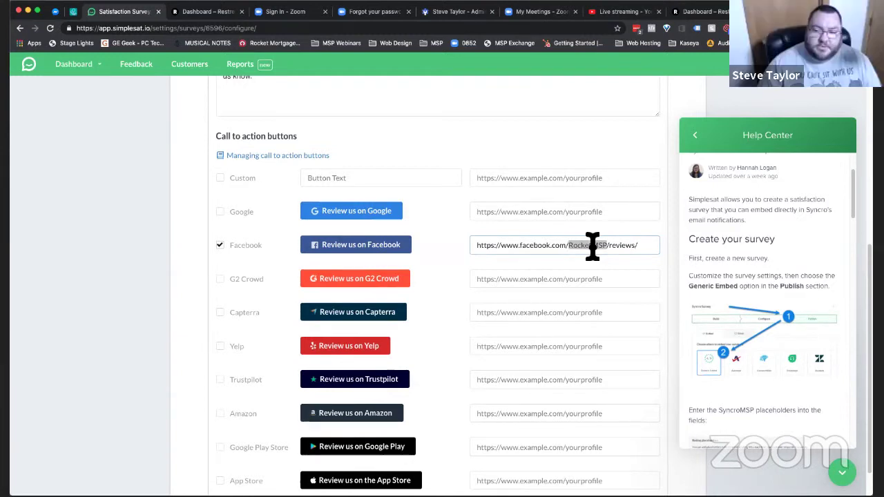
{"action": "type", "text": "Taylo"}
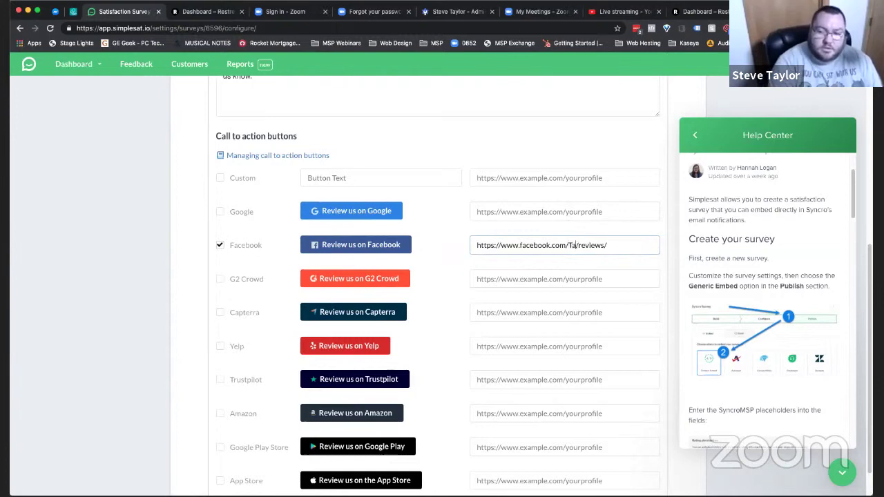
{"action": "type", "text": "rITGroup"}
{"action": "key", "text": "ctrl+a"}
{"action": "key", "text": "ctrl+c"}
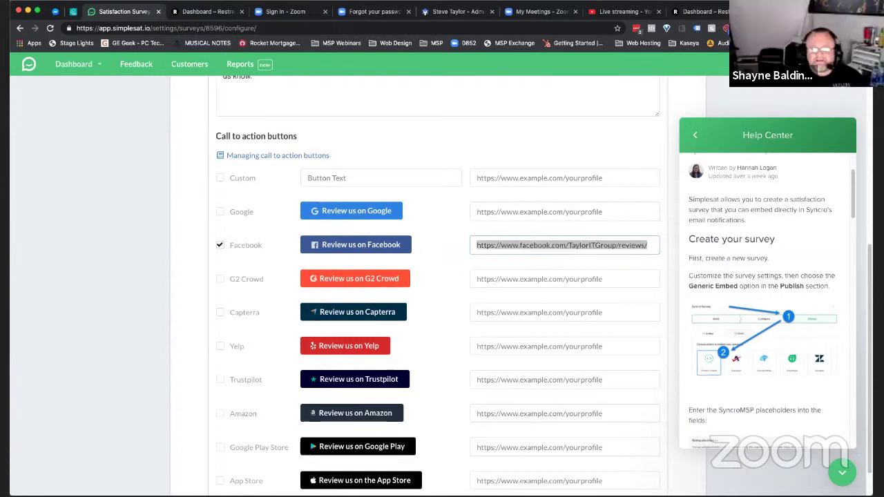
{"action": "key", "text": "ctrl+t"}
{"action": "key", "text": "ctrl+v"}
{"action": "key", "text": "Return"}
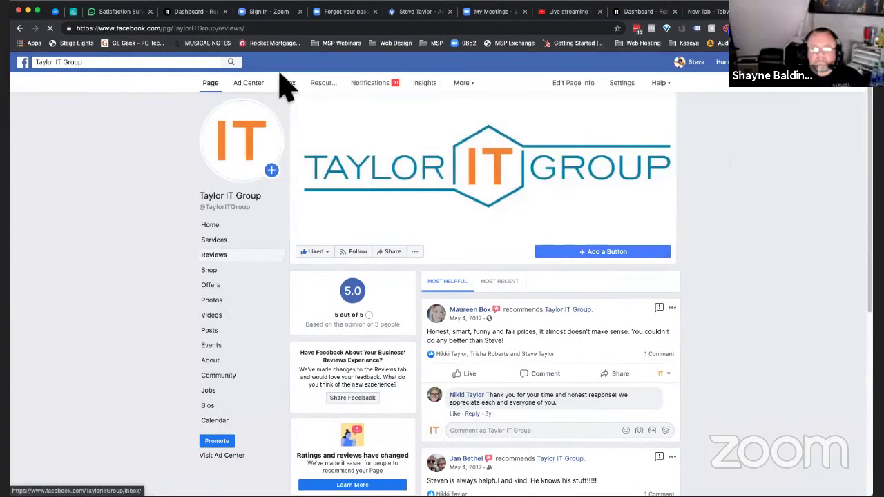
- Load Google My Business and open Taylor IT Group's customer reviews
{"action": "left_click", "coordinate": [302, 29]}
{"action": "type", "text": "google.com/"}
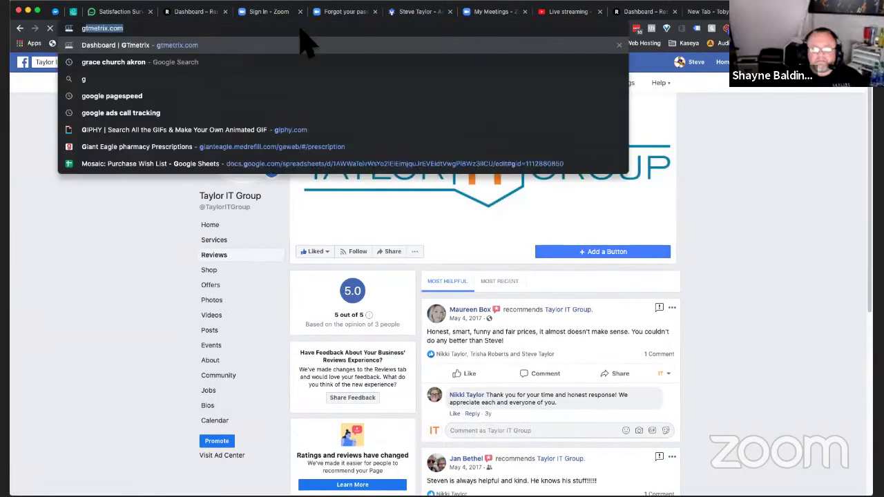
{"action": "type", "text": "mybusiness"}
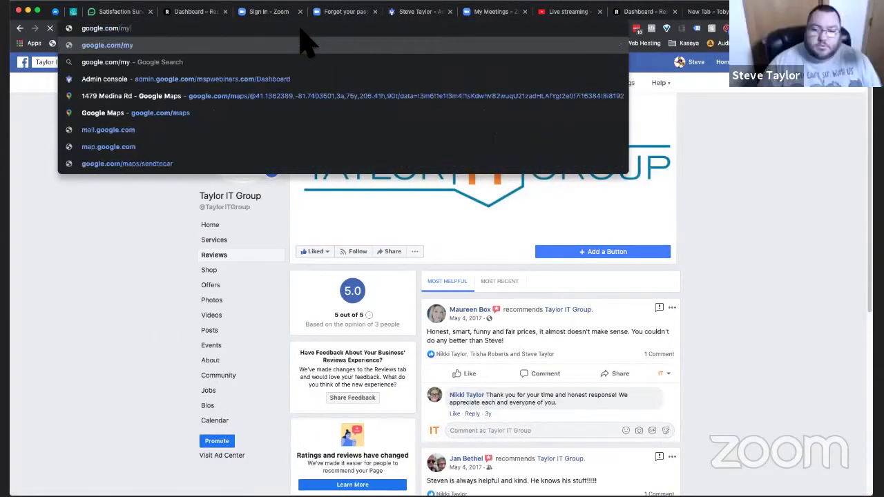
{"action": "key", "text": "Down"}
{"action": "key", "text": "Down"}
{"action": "key", "text": "Down"}
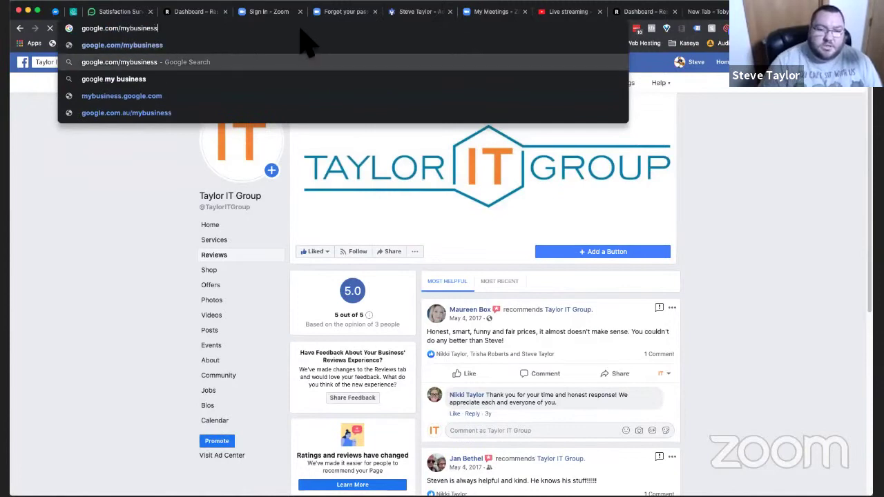
{"action": "key", "text": "Return"}
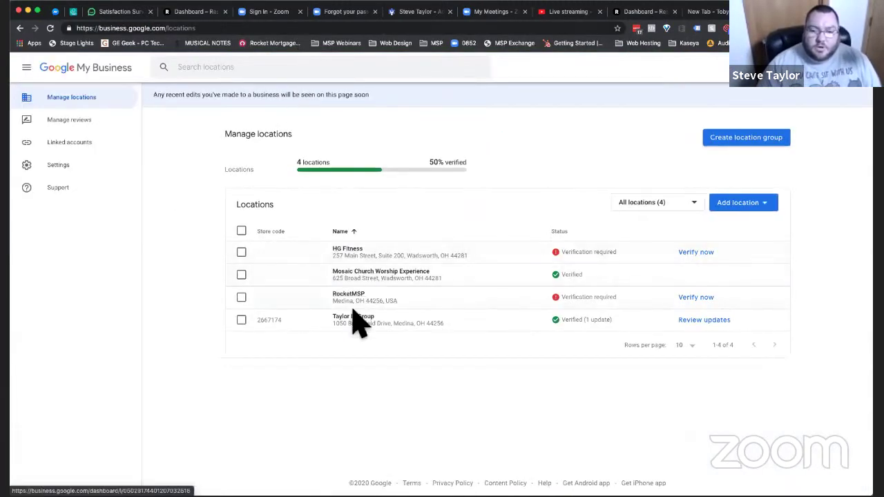
{"action": "left_click", "coordinate": [355, 320]}
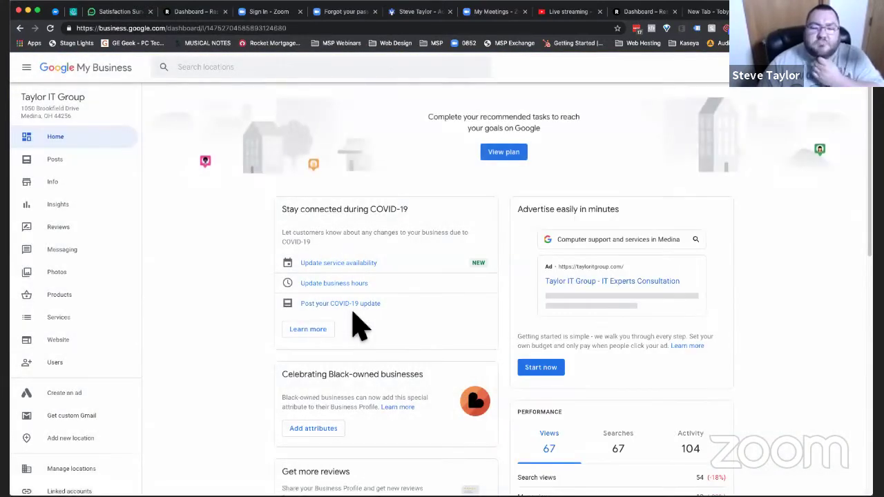
{"action": "left_click", "coordinate": [44, 232]}
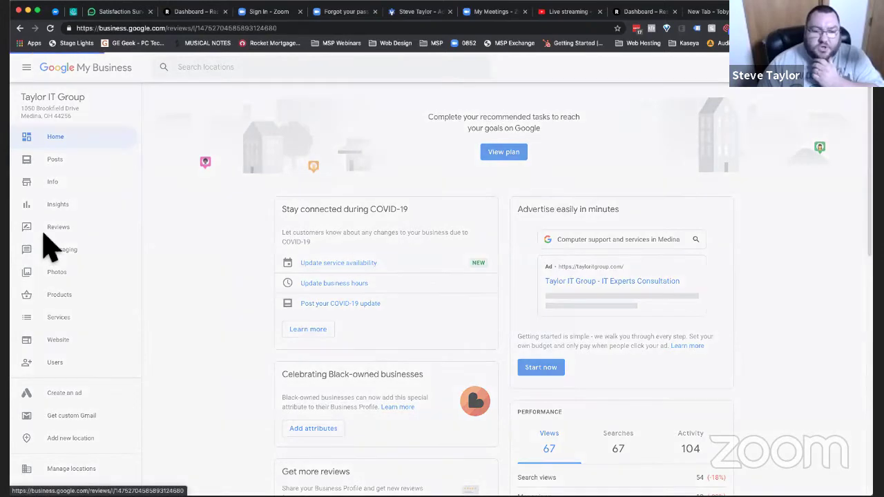
{"action": "scroll", "coordinate": [491, 293], "scroll_direction": "down", "scroll_amount": 15}
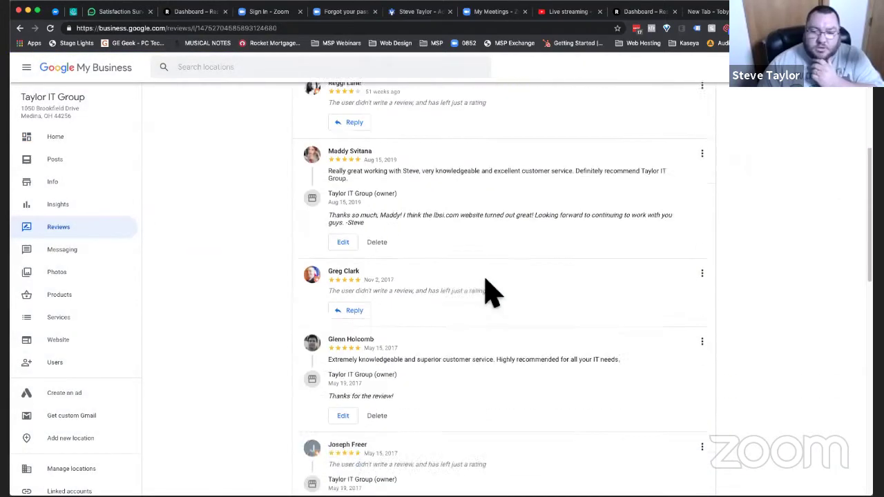
- Copy the Google review link from the Share review form and return to the Simplesat tab
{"action": "left_click", "coordinate": [58, 142]}
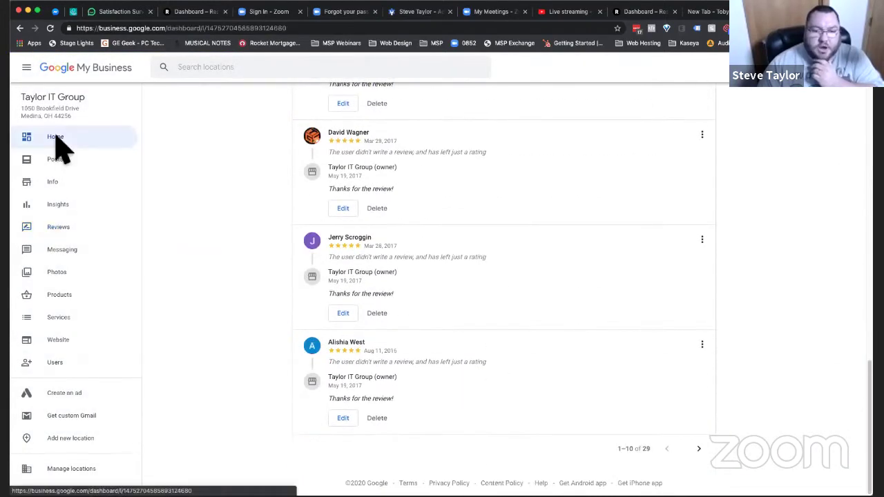
{"action": "scroll", "coordinate": [583, 337], "scroll_direction": "down", "scroll_amount": 3}
{"action": "scroll", "coordinate": [584, 337], "scroll_direction": "down", "scroll_amount": 4}
{"action": "scroll", "coordinate": [584, 336], "scroll_direction": "up", "scroll_amount": 3}
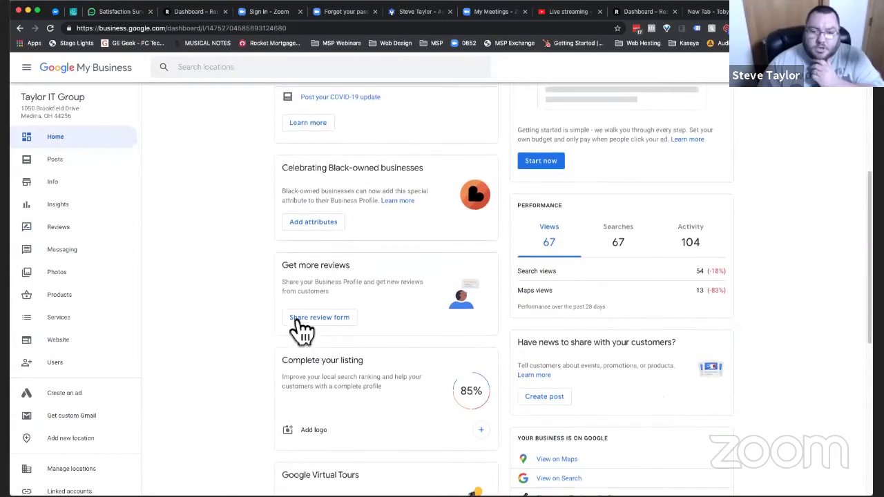
{"action": "left_click", "coordinate": [305, 327]}
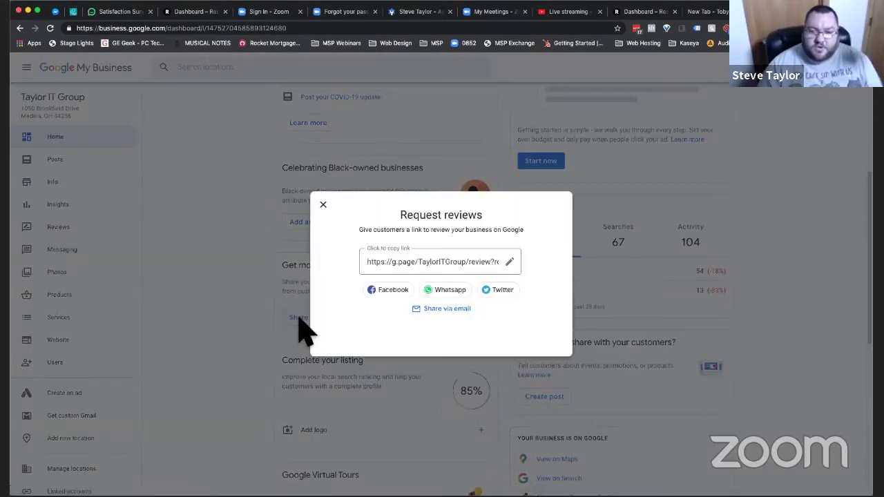
{"action": "left_click", "coordinate": [417, 262]}
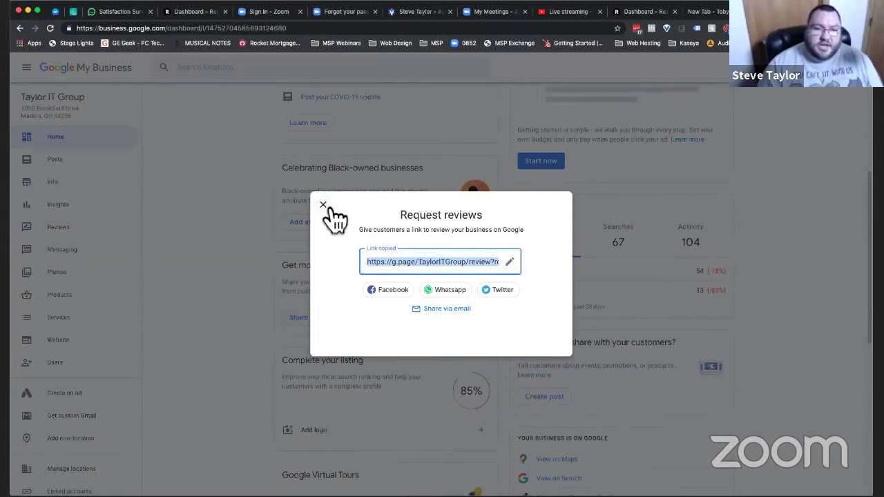
{"action": "left_click", "coordinate": [136, 14]}
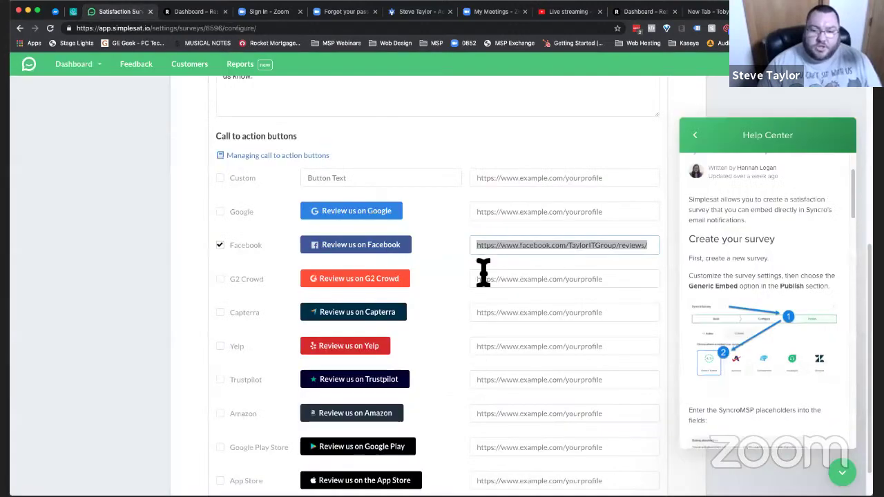
- Paste the Google review link and turn on the Google review button
{"action": "left_click", "coordinate": [495, 213]}
{"action": "key", "text": "super+v"}
{"action": "left_click", "coordinate": [220, 212]}
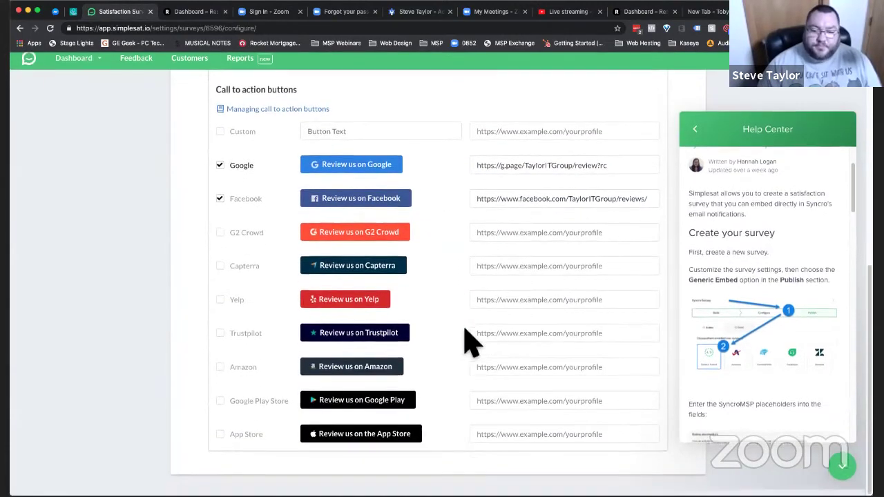
- Fix the survey name to 'Syncro CSAT Survey' and go to the Publish step
{"action": "scroll", "coordinate": [465, 330], "scroll_direction": "up", "scroll_amount": 5}
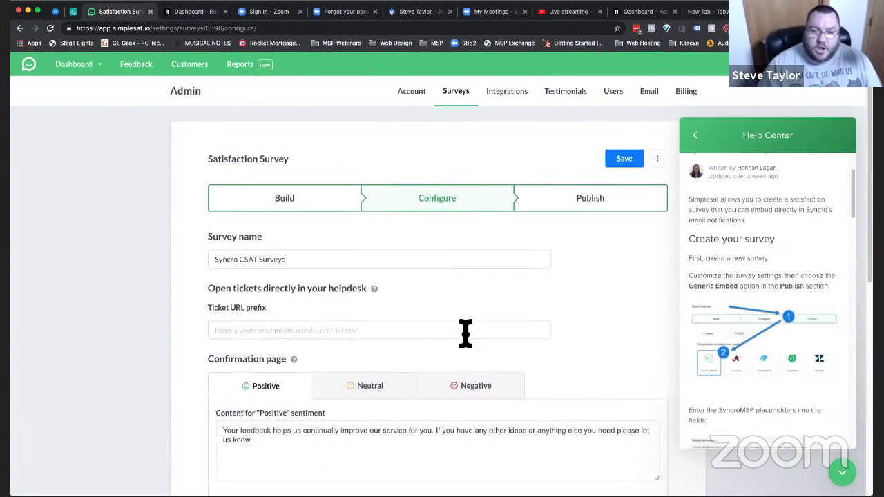
{"action": "left_click", "coordinate": [335, 256]}
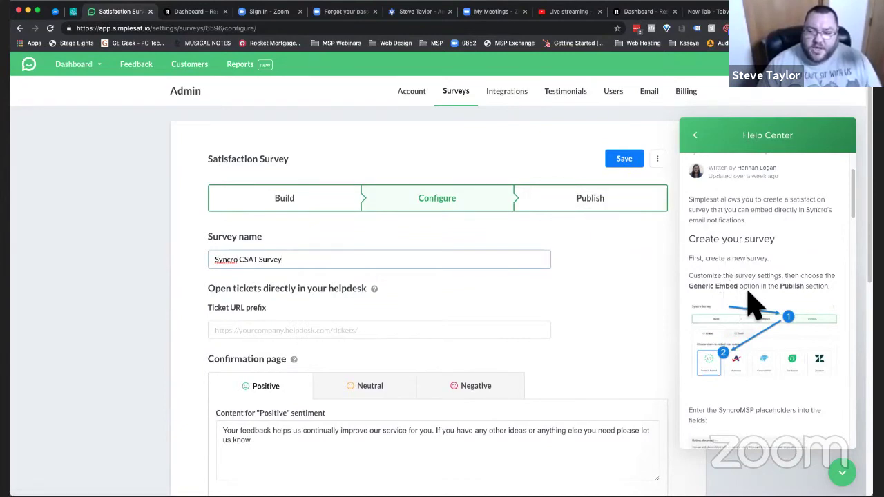
{"action": "scroll", "coordinate": [755, 304], "scroll_direction": "down", "scroll_amount": 1}
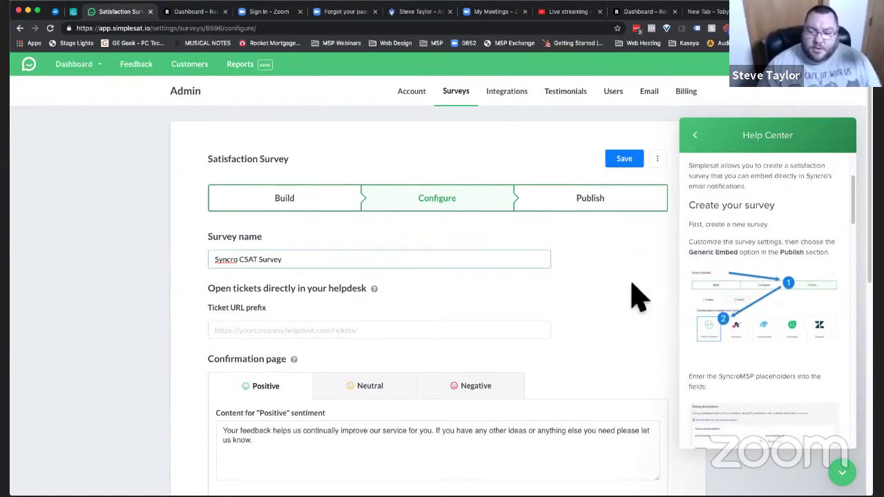
{"action": "left_click", "coordinate": [602, 197]}
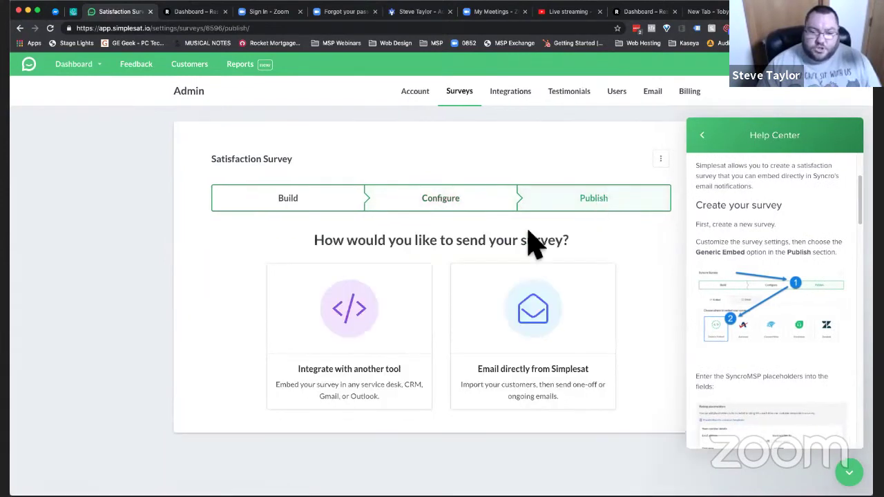
- Choose Integrate with another tool, select Generic Embed, and scroll to the Rating placeholders
{"action": "left_click", "coordinate": [370, 338]}
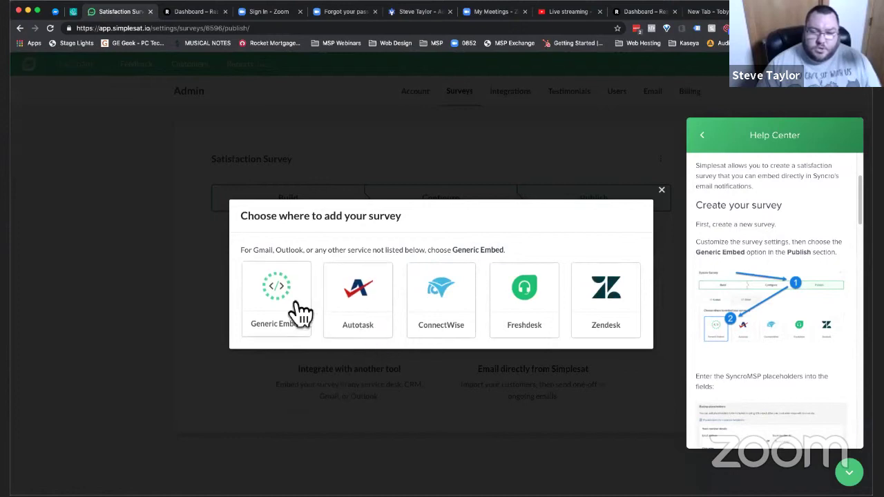
{"action": "left_click", "coordinate": [296, 311]}
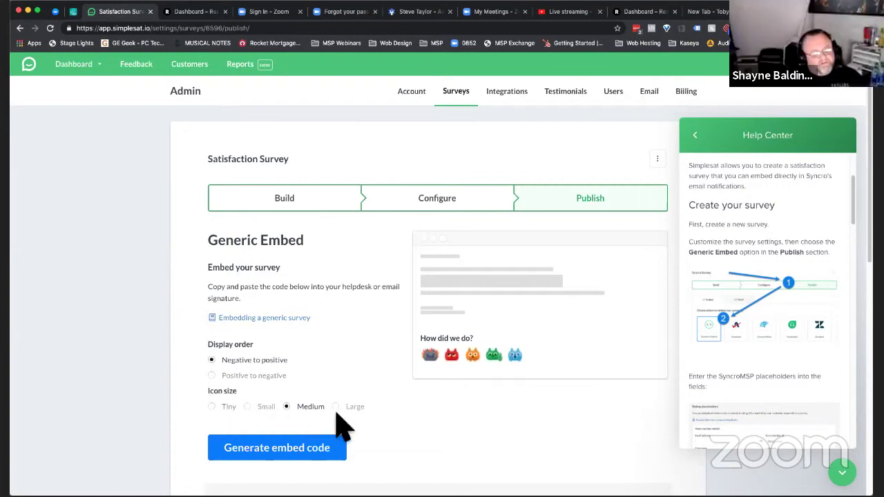
{"action": "scroll", "coordinate": [414, 339], "scroll_direction": "down", "scroll_amount": 3}
{"action": "scroll", "coordinate": [414, 339], "scroll_direction": "down", "scroll_amount": 5}
{"action": "scroll", "coordinate": [777, 349], "scroll_direction": "down", "scroll_amount": 2}
{"action": "scroll", "coordinate": [777, 349], "scroll_direction": "down", "scroll_amount": 5}
{"action": "scroll", "coordinate": [778, 349], "scroll_direction": "down", "scroll_amount": 3}
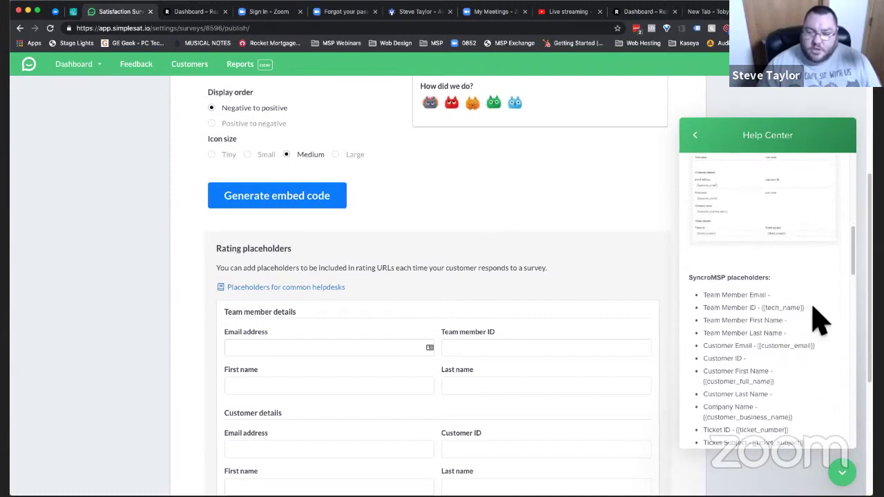
- Paste {{tech_name}}, {{customer_email}}, {{customer_full_name}} and {{customer_business_name}} into their placeholder fields
{"action": "left_click_drag", "start_coordinate": [805, 308], "coordinate": [780, 309]}
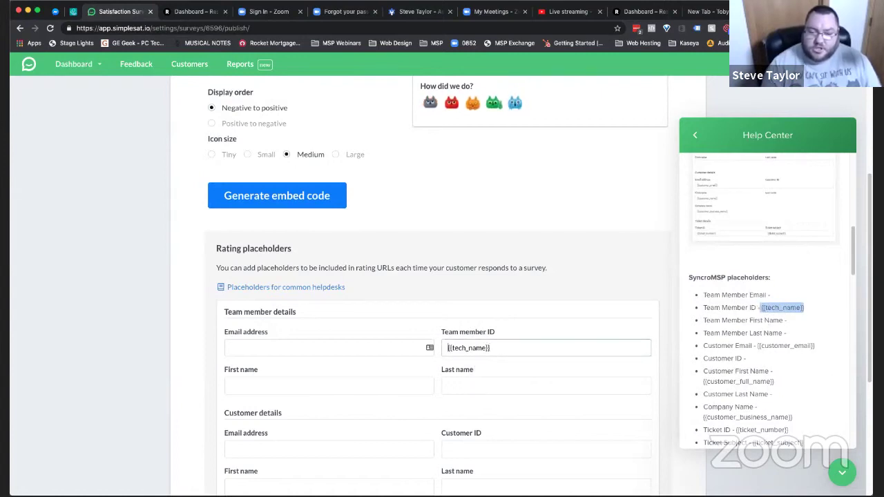
{"action": "left_click_drag", "start_coordinate": [817, 345], "coordinate": [757, 347]}
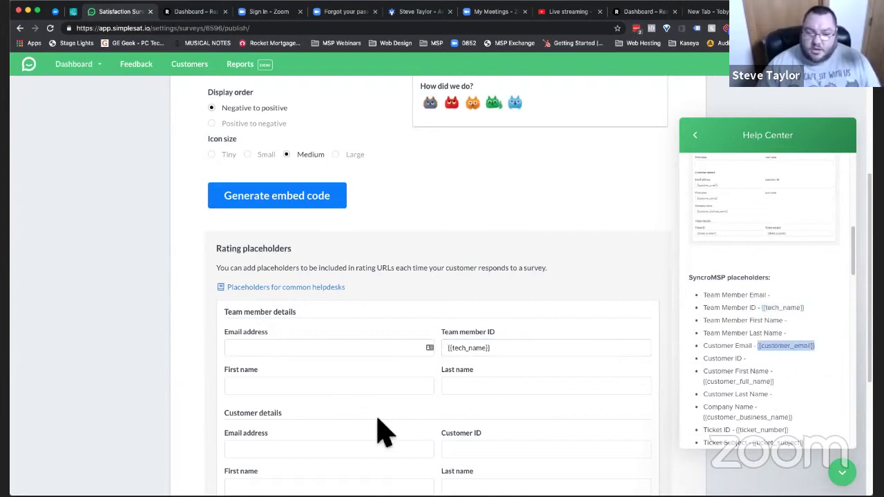
{"action": "key", "text": "super+v"}
{"action": "scroll", "coordinate": [414, 385], "scroll_direction": "down", "scroll_amount": 3}
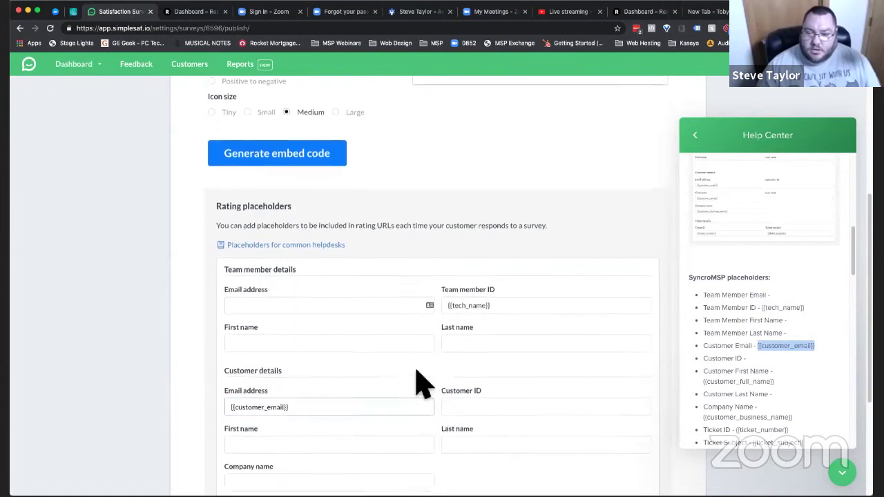
{"action": "left_click_drag", "start_coordinate": [775, 382], "coordinate": [722, 383]}
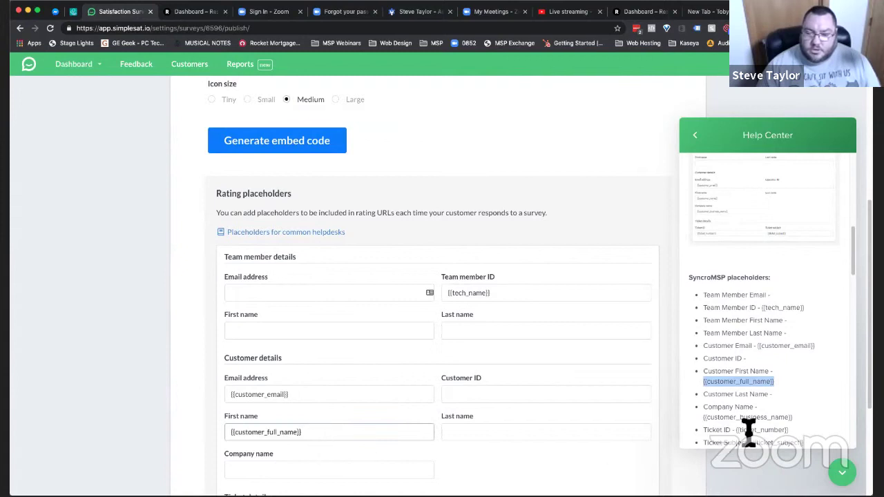
{"action": "left_click_drag", "start_coordinate": [800, 420], "coordinate": [712, 423]}
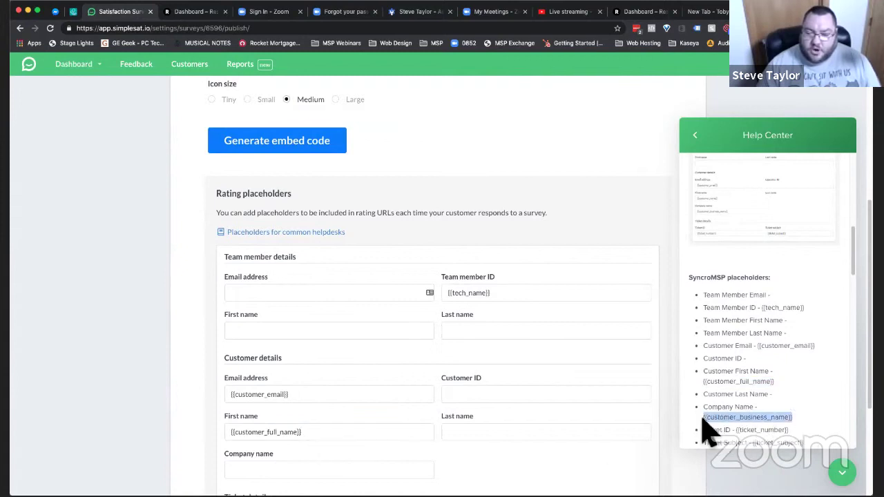
{"action": "left_click", "coordinate": [310, 472]}
{"action": "type", "text": "{{customer_business_name}}"}
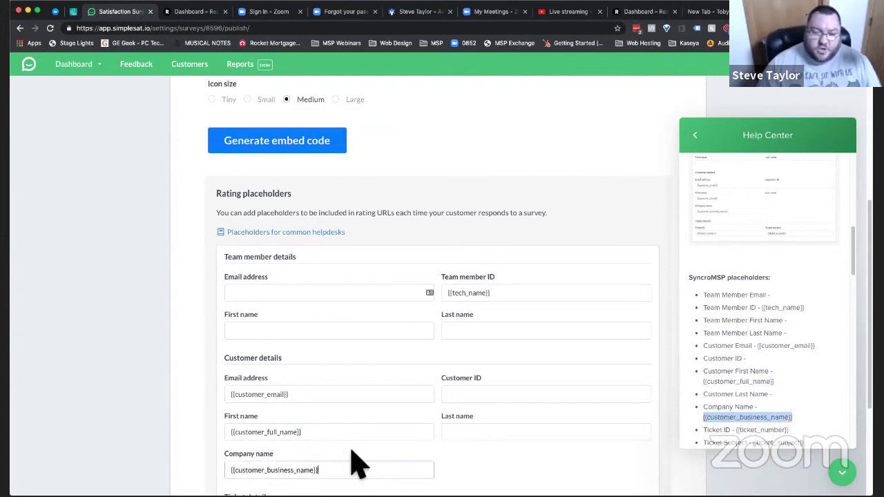
- Paste {{ticket_number}} into Ticket ID and {{ticket_subject}} into Ticket subject
{"action": "scroll", "coordinate": [355, 464], "scroll_direction": "down", "scroll_amount": 3}
{"action": "scroll", "coordinate": [355, 464], "scroll_direction": "down", "scroll_amount": 2}
{"action": "scroll", "coordinate": [732, 366], "scroll_direction": "down", "scroll_amount": 1}
{"action": "scroll", "coordinate": [735, 366], "scroll_direction": "down", "scroll_amount": 2}
{"action": "left_click_drag", "start_coordinate": [793, 368], "coordinate": [736, 366]}
{"action": "key", "text": "super+c"}
{"action": "left_click", "coordinate": [279, 355]}
{"action": "key", "text": "super+v"}
{"action": "left_click_drag", "start_coordinate": [805, 371], "coordinate": [777, 377]}
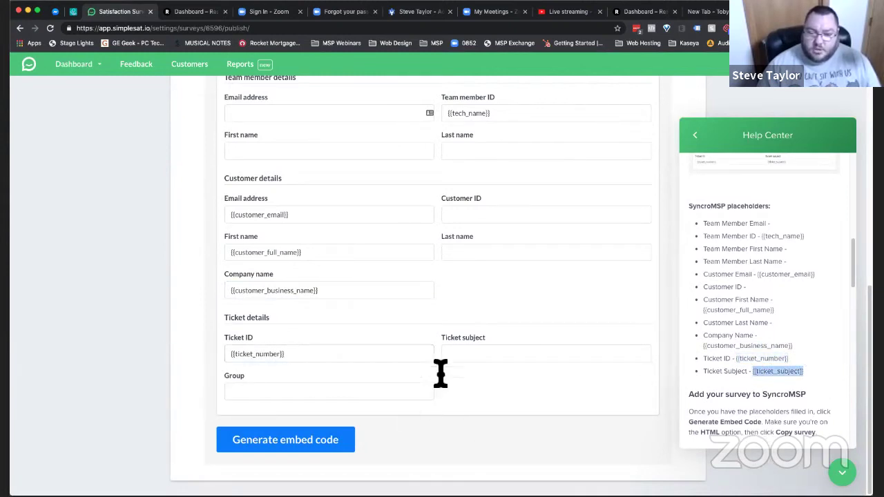
{"action": "left_click", "coordinate": [459, 354]}
{"action": "scroll", "coordinate": [734, 364], "scroll_direction": "down", "scroll_amount": 4}
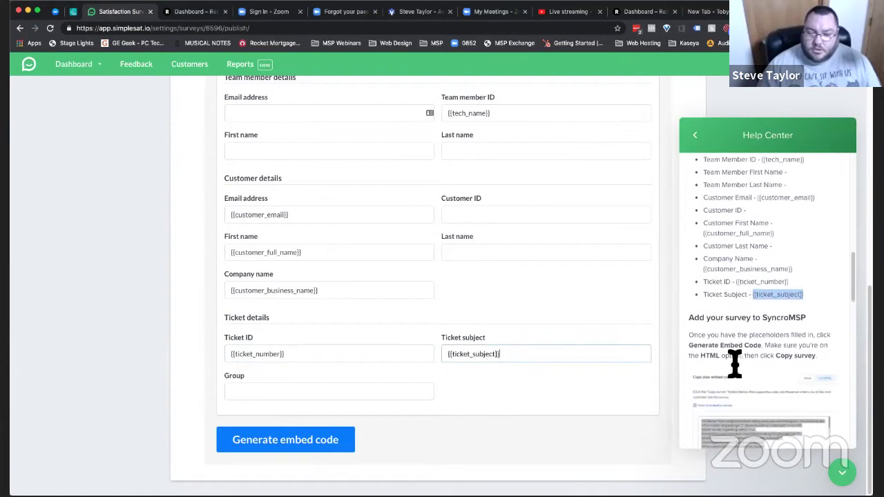
- Generate the Simplesat survey's HTML embed code and copy it to the clipboard
{"action": "left_click", "coordinate": [290, 448]}
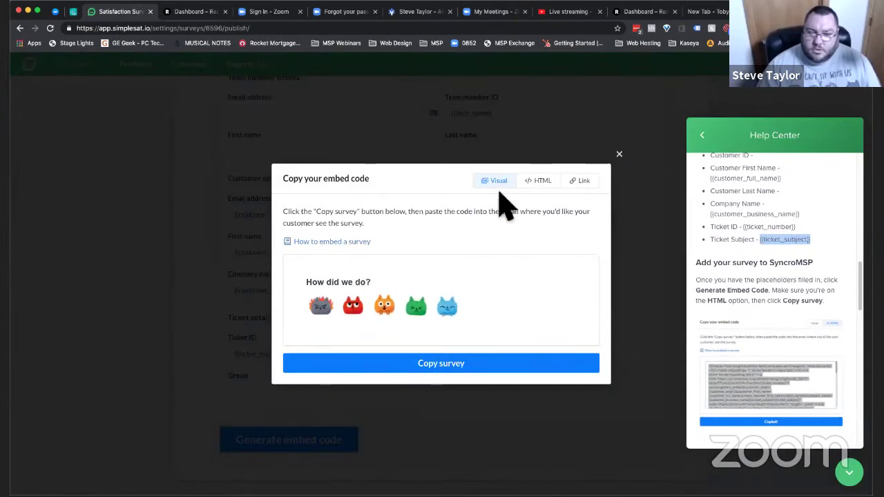
{"action": "left_click", "coordinate": [539, 180]}
{"action": "left_click", "coordinate": [402, 271]}
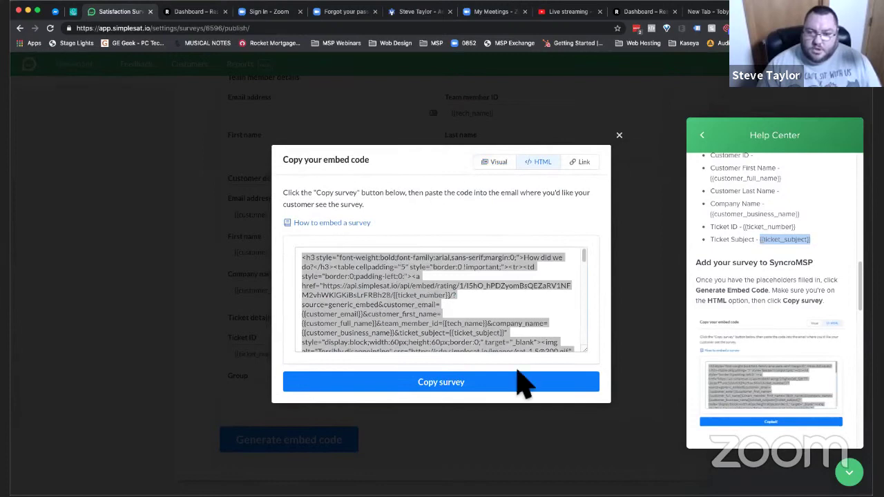
{"action": "left_click", "coordinate": [496, 393]}
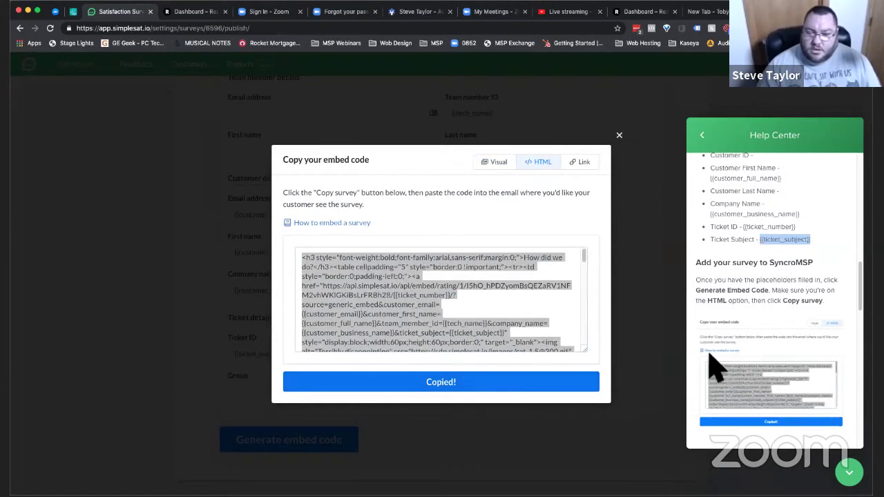
{"action": "scroll", "coordinate": [712, 363], "scroll_direction": "down", "scroll_amount": 3}
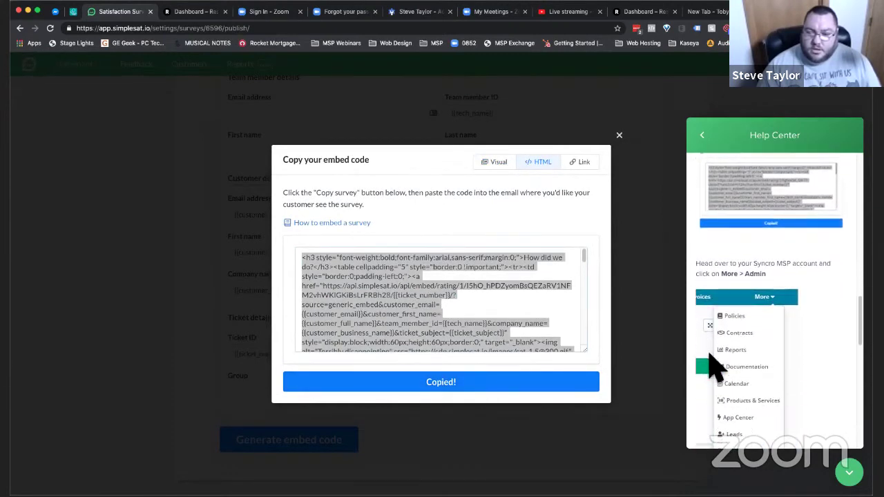
- Open SyncroMSP's admin area and its PDF and email template settings
{"action": "left_click", "coordinate": [74, 11]}
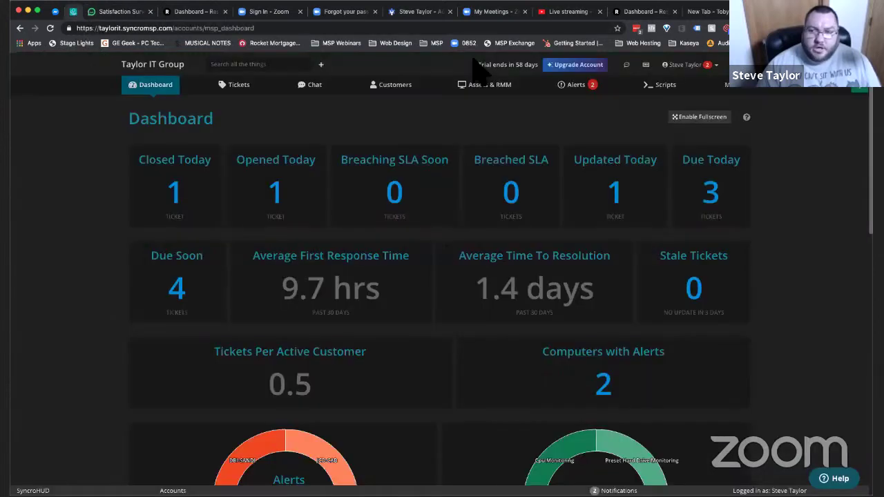
{"action": "left_click", "coordinate": [758, 90]}
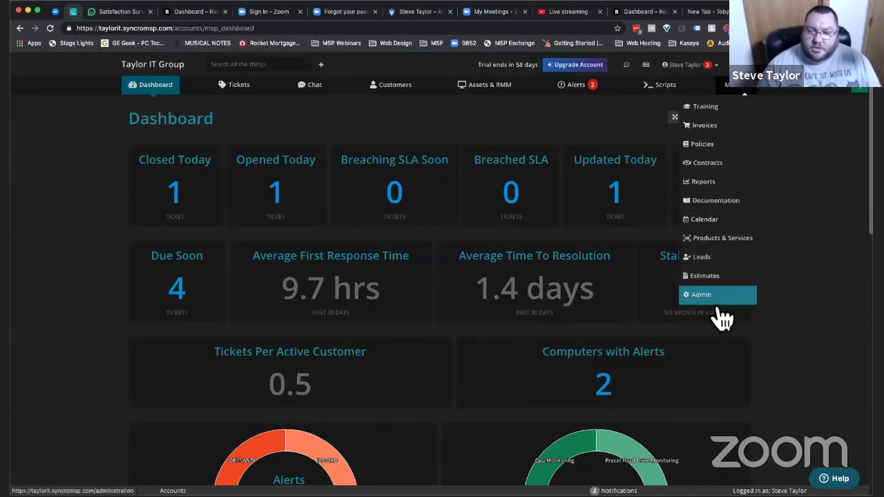
{"action": "left_click", "coordinate": [719, 297]}
{"action": "left_click", "coordinate": [104, 11]}
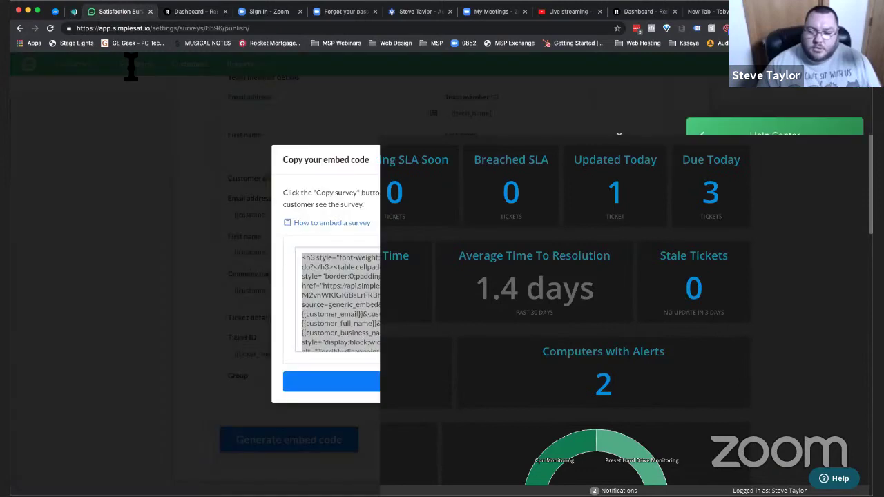
{"action": "scroll", "coordinate": [810, 377], "scroll_direction": "down", "scroll_amount": 5}
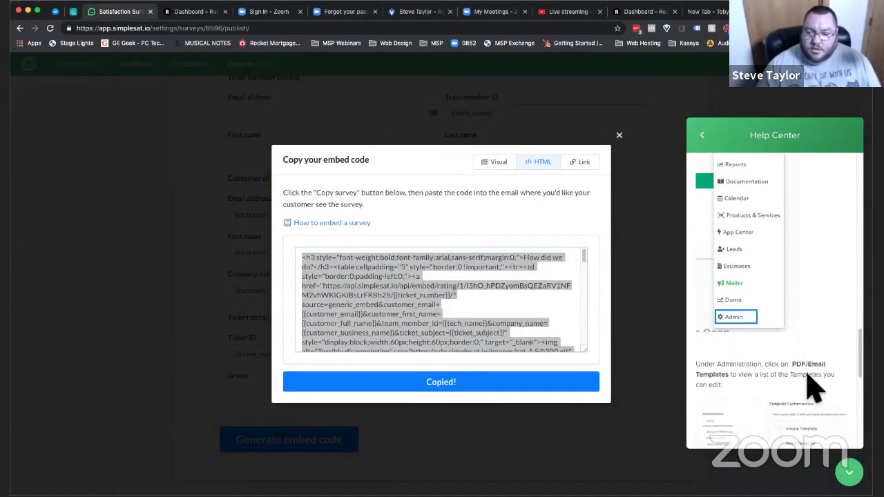
{"action": "scroll", "coordinate": [815, 387], "scroll_direction": "down", "scroll_amount": 2}
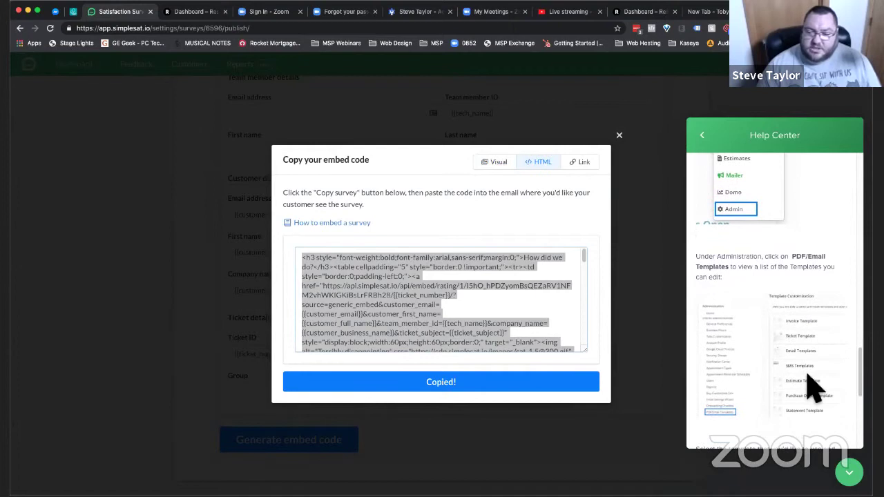
{"action": "key", "text": "ctrl+shift+Tab"}
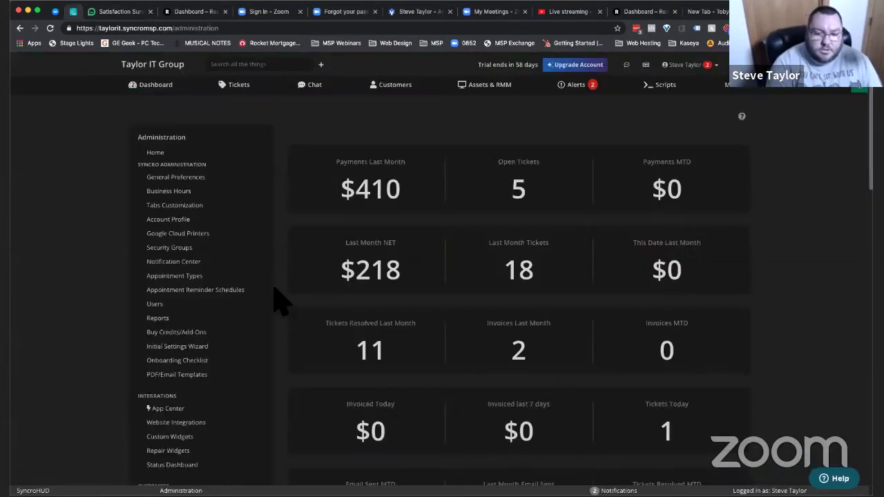
{"action": "key", "text": "ctrl+f"}
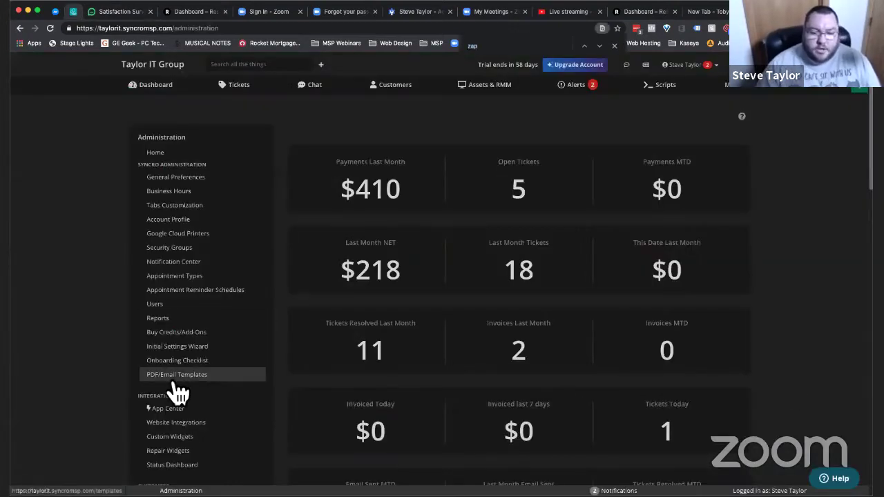
{"action": "left_click", "coordinate": [174, 377]}
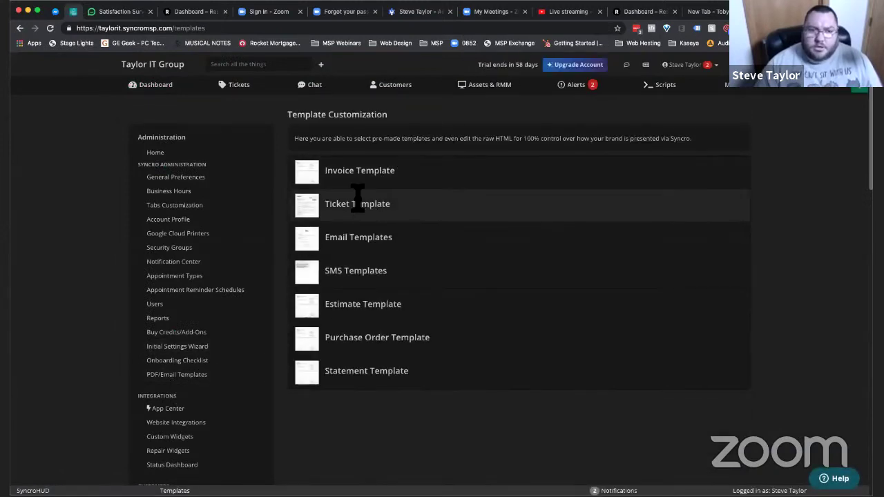
- Open the email templates list and reveal its 'Advanced (caution)' options
{"action": "key", "text": "ctrl+Tab"}
{"action": "scroll", "coordinate": [788, 349], "scroll_direction": "down", "scroll_amount": 4}
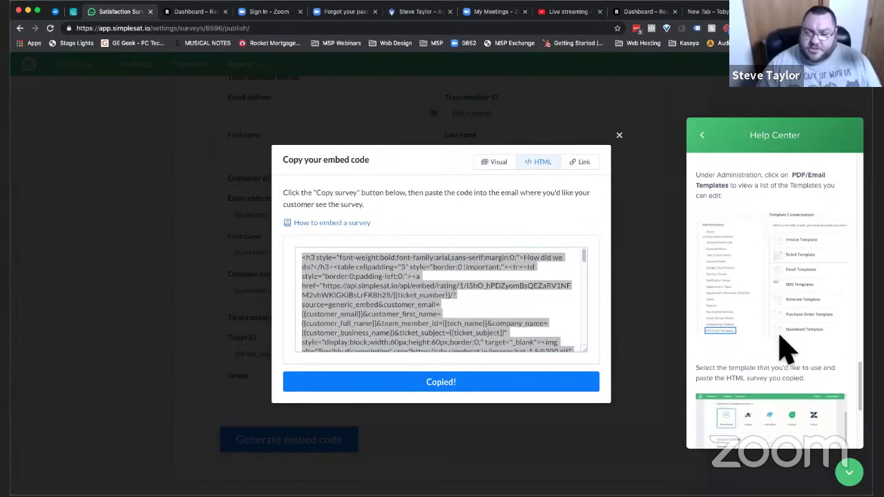
{"action": "scroll", "coordinate": [788, 339], "scroll_direction": "down", "scroll_amount": 3}
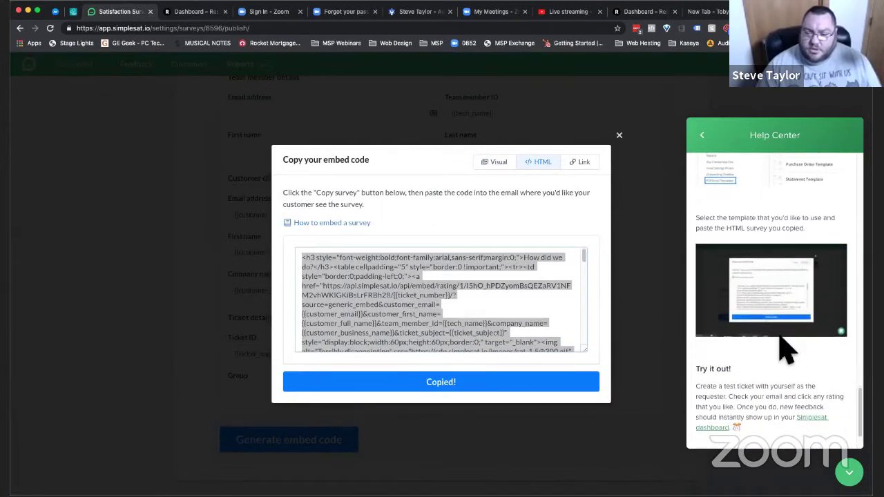
{"action": "key", "text": "ctrl+shift+Tab"}
{"action": "left_click", "coordinate": [379, 247]}
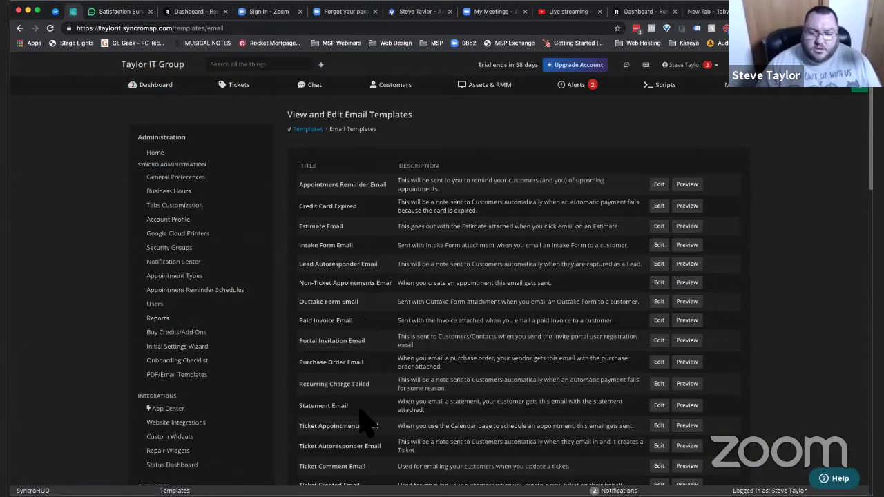
{"action": "scroll", "coordinate": [366, 422], "scroll_direction": "down", "scroll_amount": 2}
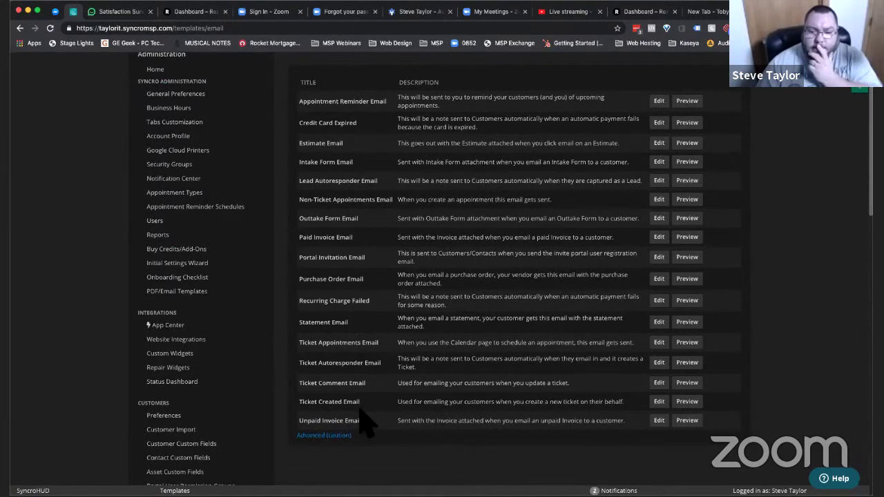
{"action": "left_click", "coordinate": [339, 436]}
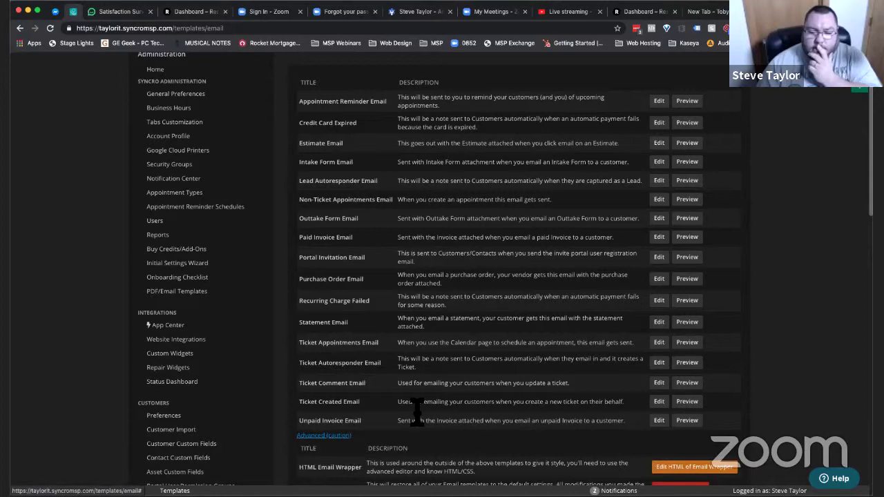
{"action": "scroll", "coordinate": [417, 413], "scroll_direction": "down", "scroll_amount": 4}
{"action": "scroll", "coordinate": [417, 413], "scroll_direction": "up", "scroll_amount": 2}
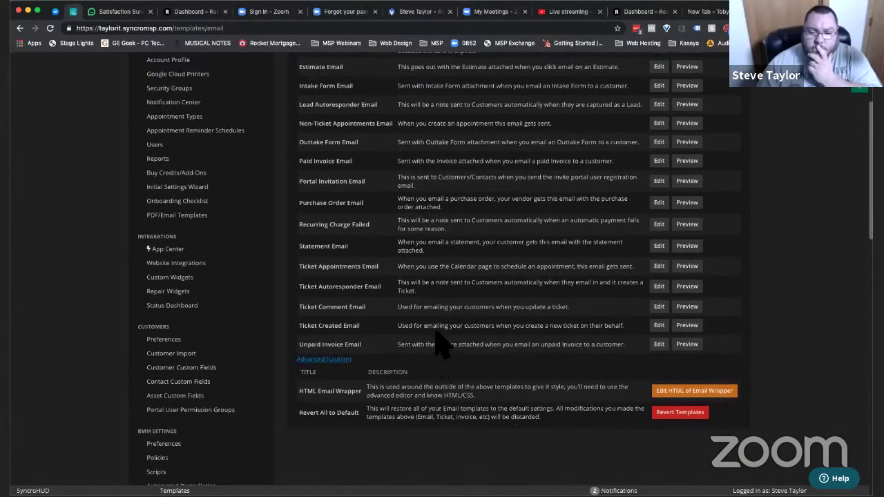
- Search the email templates page for 'res'
{"action": "key", "text": "super+f"}
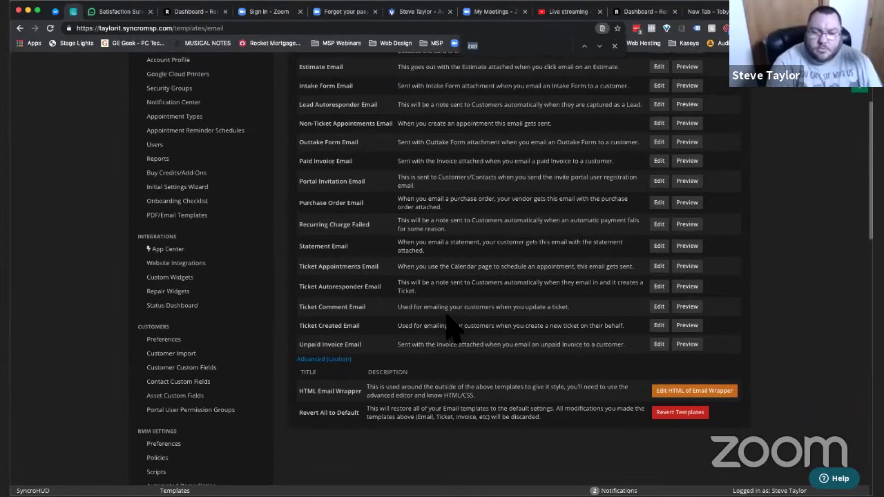
{"action": "type", "text": "res"}
{"action": "scroll", "coordinate": [447, 330], "scroll_direction": "up", "scroll_amount": 5}
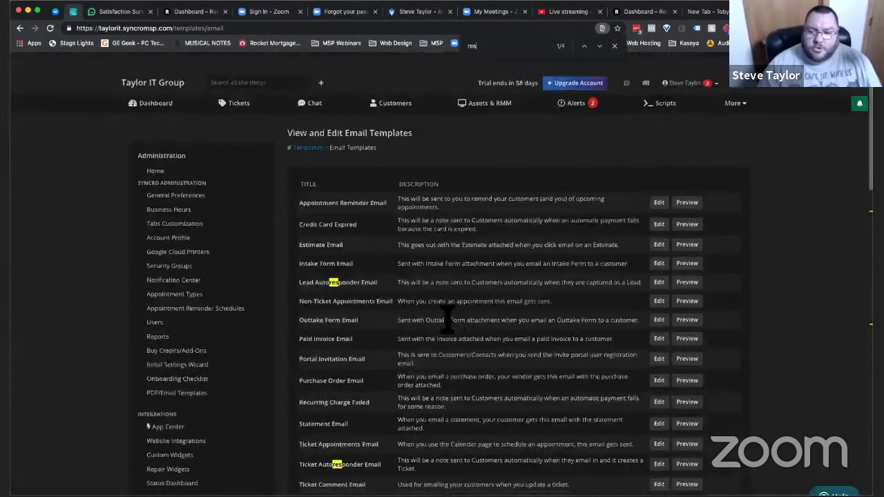
{"action": "scroll", "coordinate": [472, 238], "scroll_direction": "down", "scroll_amount": 5}
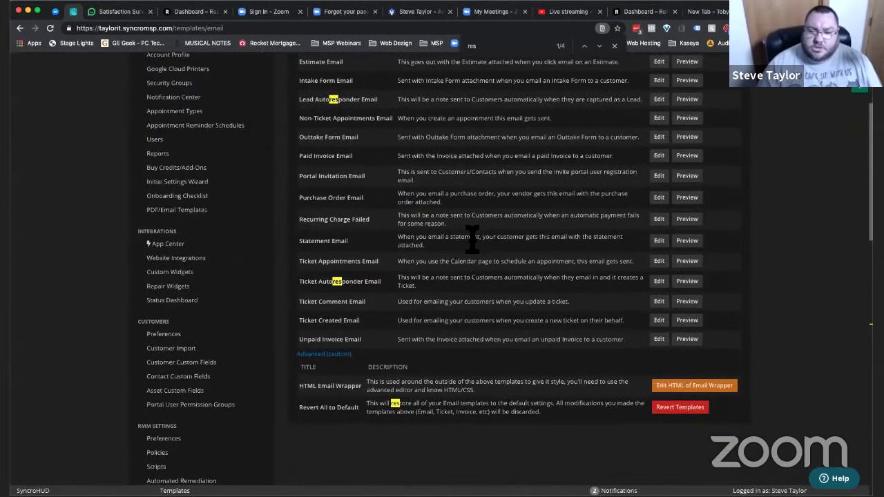
{"action": "scroll", "coordinate": [472, 238], "scroll_direction": "up", "scroll_amount": 1}
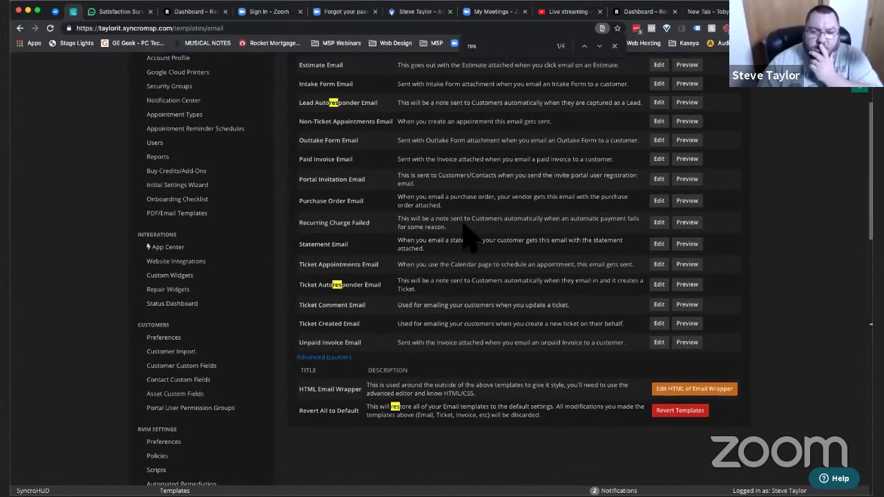
{"action": "scroll", "coordinate": [472, 239], "scroll_direction": "up", "scroll_amount": 1}
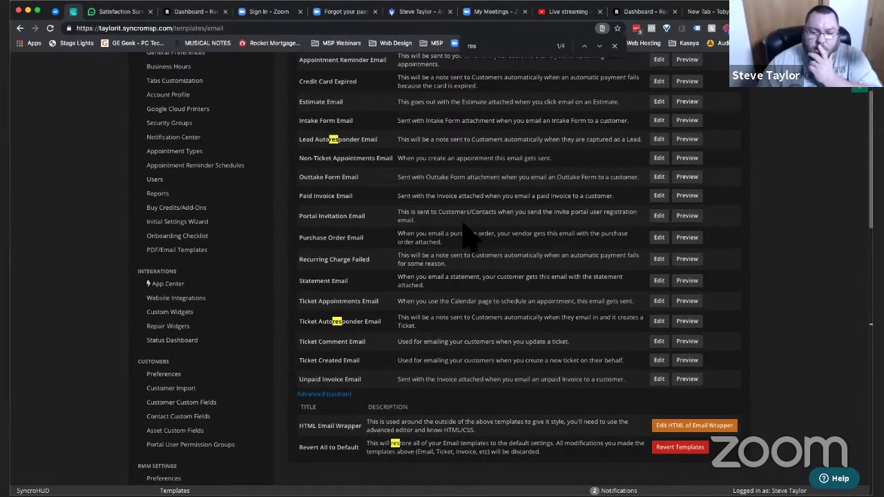
{"action": "left_click", "coordinate": [663, 346]}
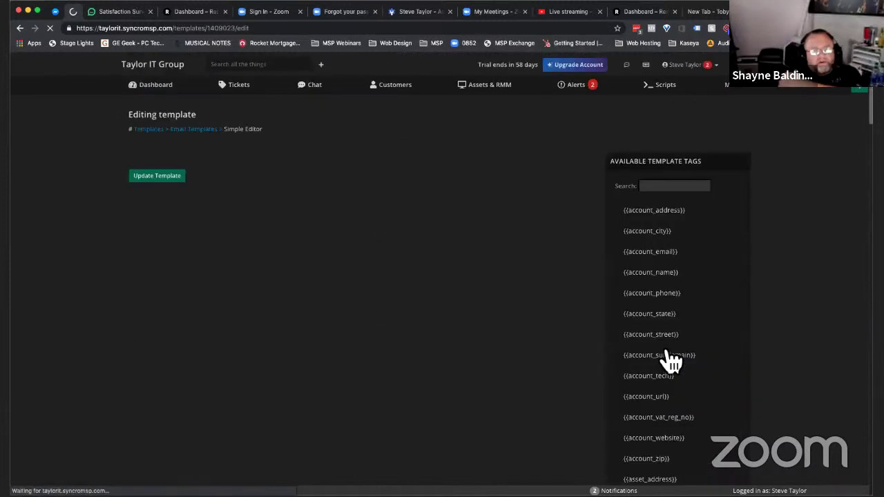
{"action": "scroll", "coordinate": [462, 235], "scroll_direction": "down", "scroll_amount": 1}
{"action": "scroll", "coordinate": [461, 235], "scroll_direction": "up", "scroll_amount": 1}
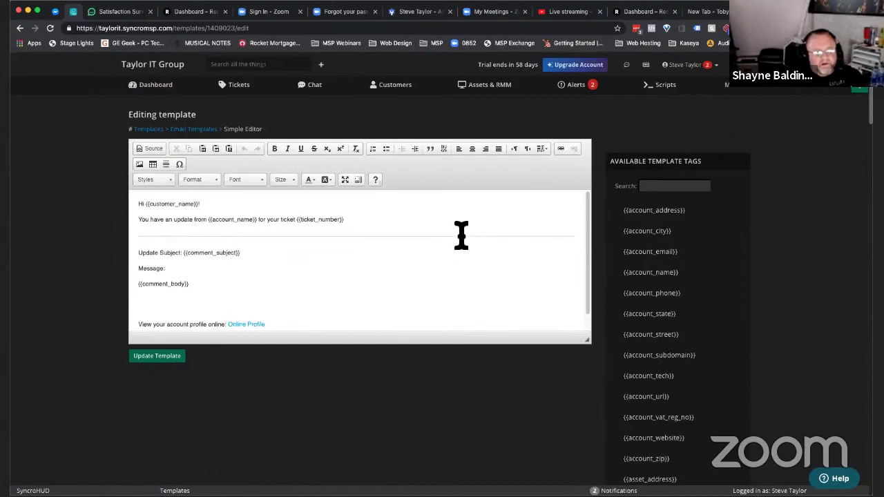
{"action": "key", "text": "ctrl+Tab"}
{"action": "scroll", "coordinate": [760, 384], "scroll_direction": "up", "scroll_amount": 3}
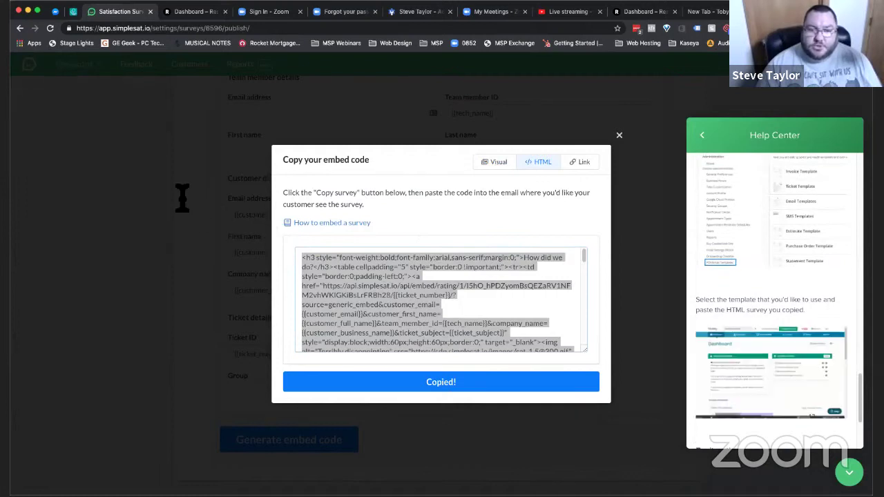
{"action": "key", "text": "ctrl+shift+Tab"}
{"action": "scroll", "coordinate": [383, 251], "scroll_direction": "down", "scroll_amount": 1}
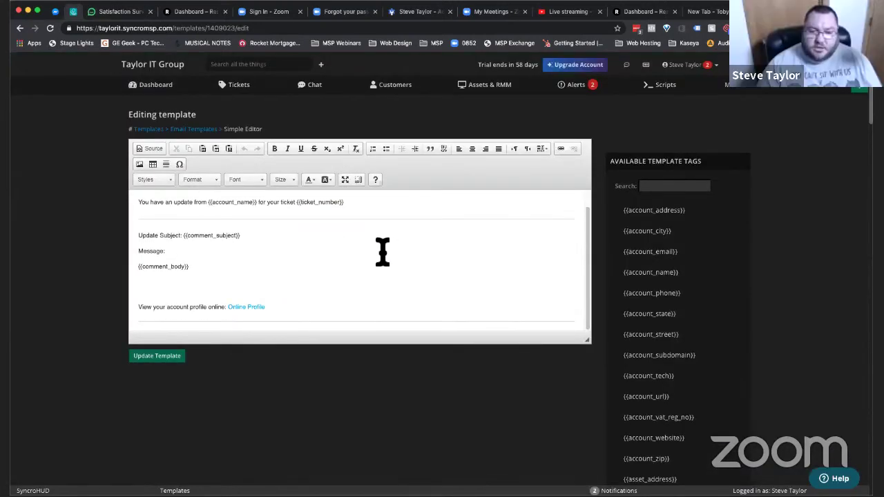
{"action": "scroll", "coordinate": [382, 252], "scroll_direction": "up", "scroll_amount": 1}
{"action": "scroll", "coordinate": [383, 251], "scroll_direction": "left", "scroll_amount": 5}
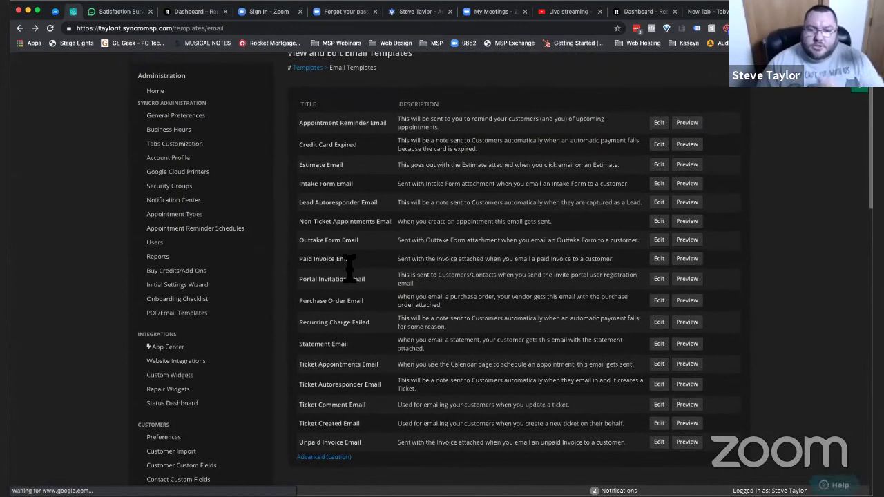
- Preview the default Ticket Template, then go back to Template Customization
{"action": "left_click", "coordinate": [312, 131]}
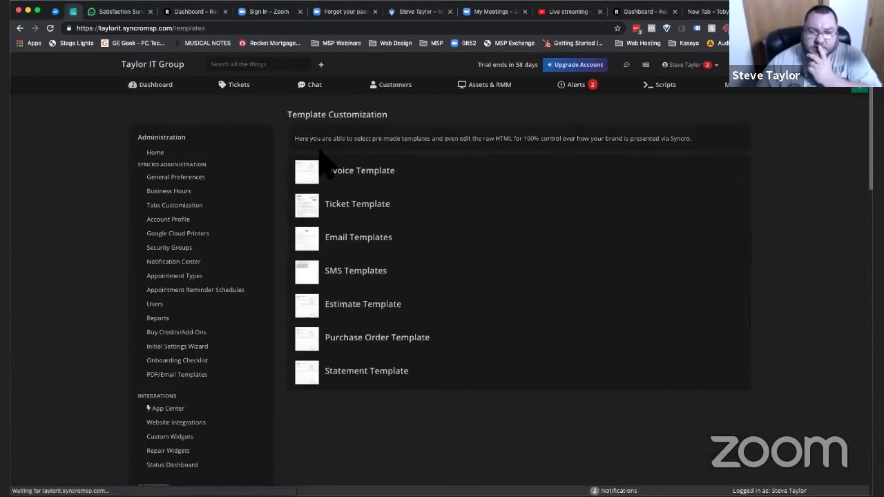
{"action": "left_click", "coordinate": [340, 214]}
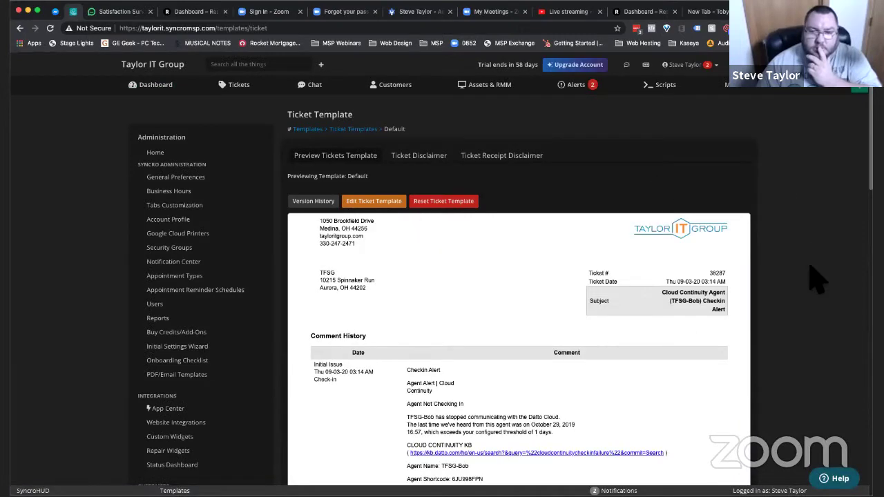
{"action": "scroll", "coordinate": [818, 279], "scroll_direction": "down", "scroll_amount": 2}
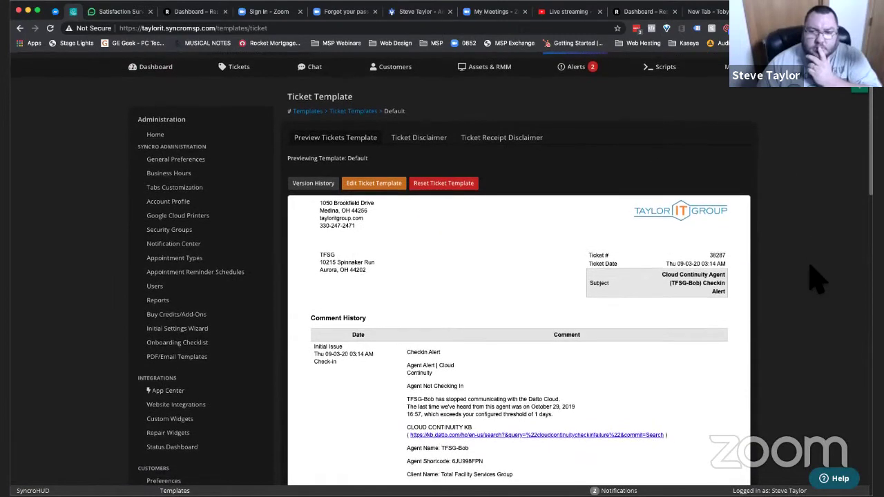
{"action": "scroll", "coordinate": [817, 280], "scroll_direction": "down", "scroll_amount": 6}
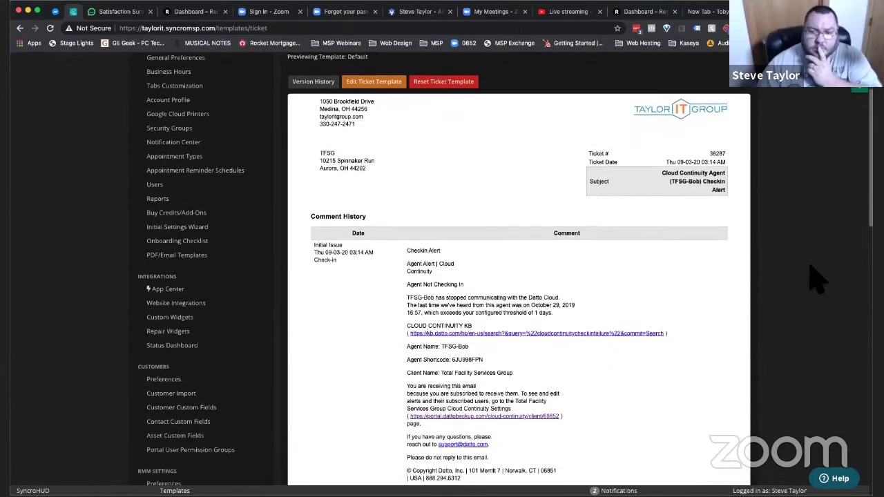
{"action": "scroll", "coordinate": [817, 280], "scroll_direction": "down", "scroll_amount": 5}
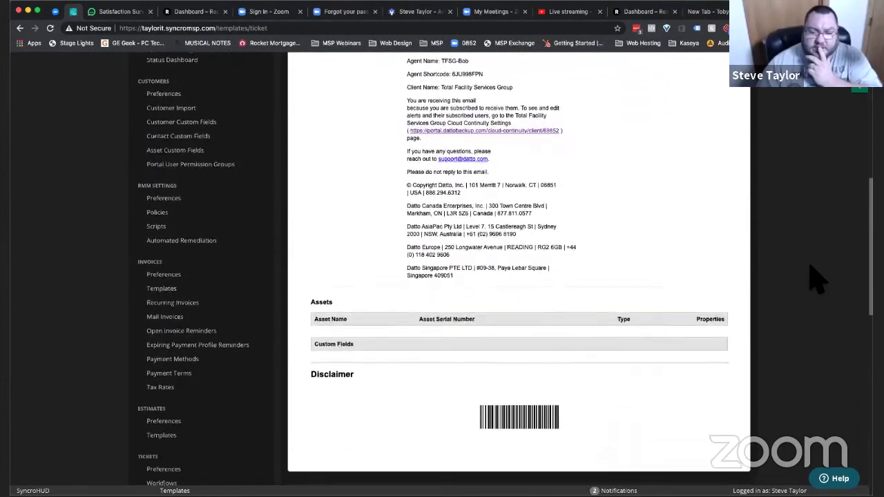
{"action": "scroll", "coordinate": [818, 280], "scroll_direction": "down", "scroll_amount": 5}
{"action": "scroll", "coordinate": [817, 280], "scroll_direction": "up", "scroll_amount": 20}
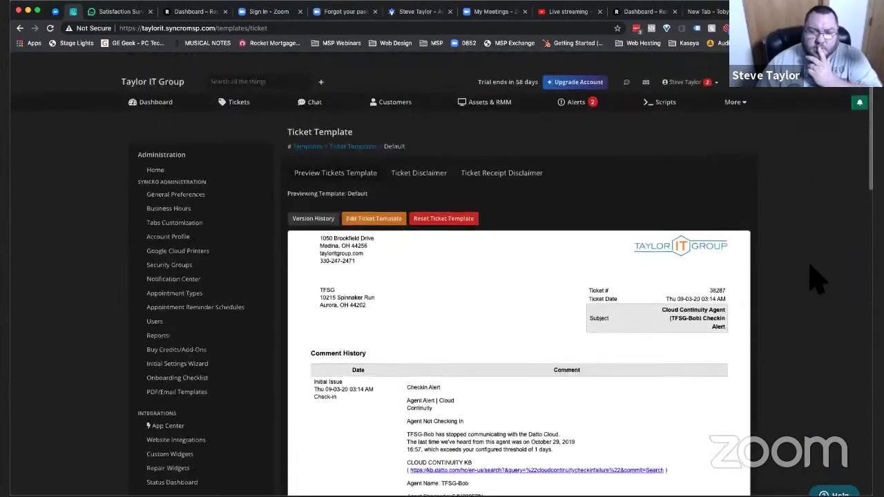
{"action": "scroll", "coordinate": [818, 280], "scroll_direction": "down", "scroll_amount": 2}
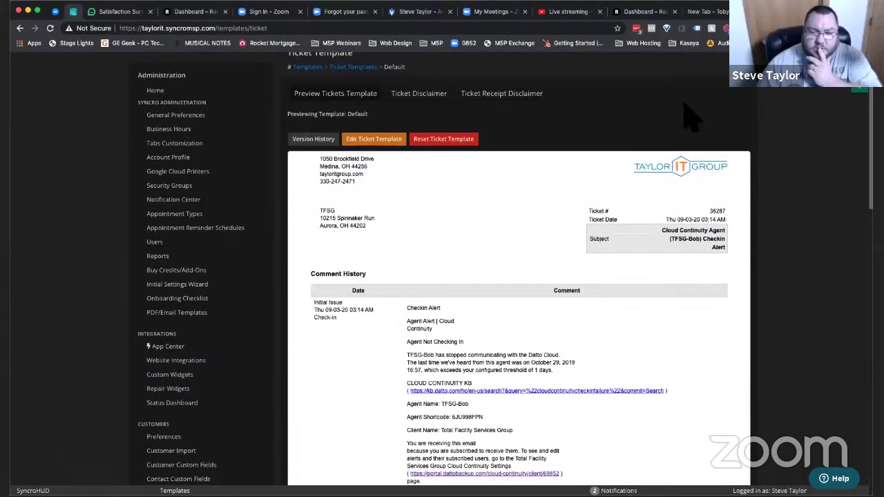
{"action": "key", "text": "super+bracketleft"}
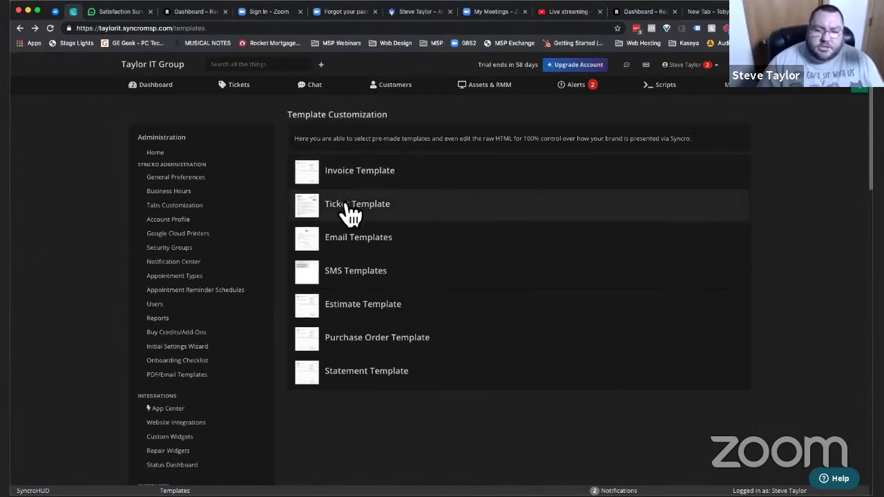
- Return from Ticket Template to Email Templates and scroll the admin sidebar to Tickets
{"action": "left_click", "coordinate": [352, 214]}
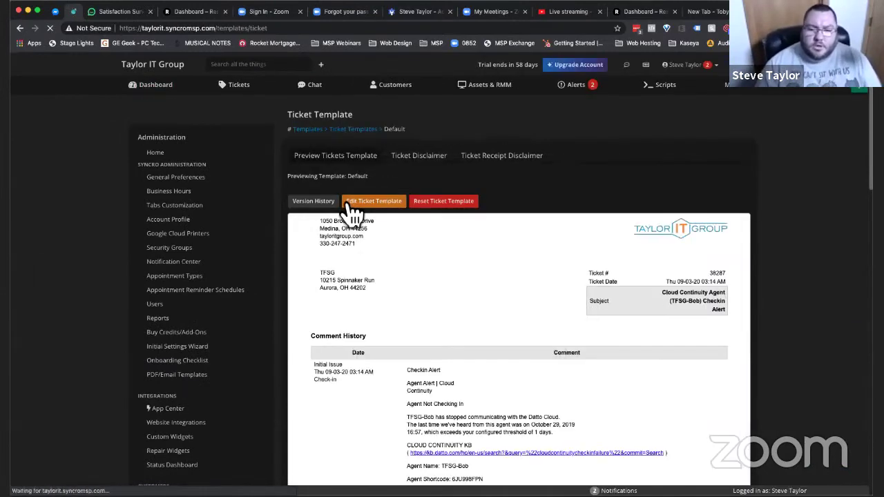
{"action": "scroll", "coordinate": [352, 214], "scroll_direction": "left", "scroll_amount": 5}
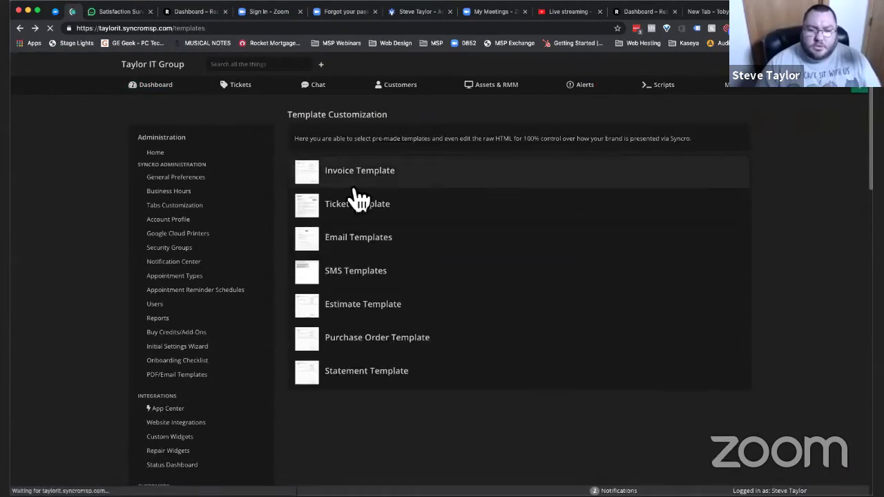
{"action": "left_click", "coordinate": [345, 242]}
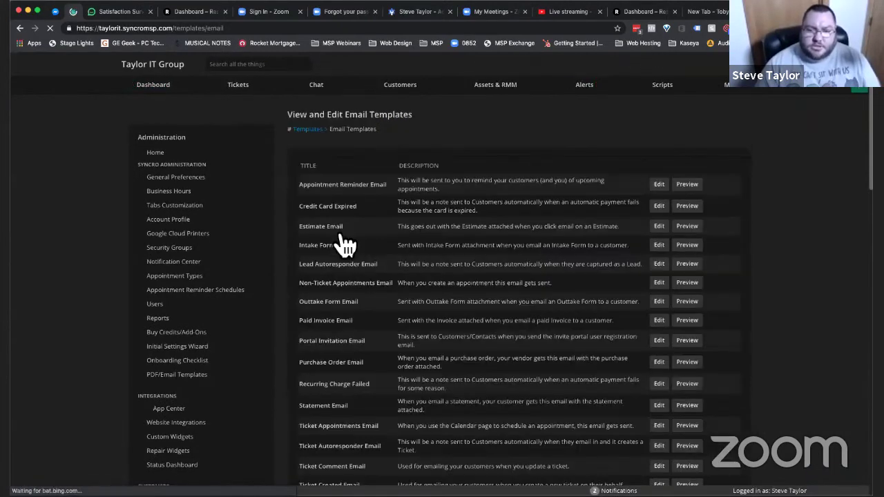
{"action": "scroll", "coordinate": [345, 242], "scroll_direction": "down", "scroll_amount": 3}
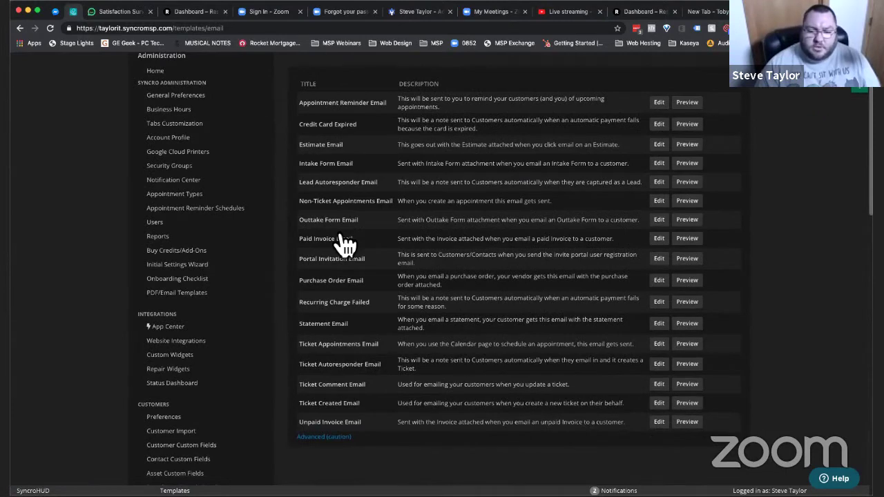
{"action": "scroll", "coordinate": [346, 242], "scroll_direction": "up", "scroll_amount": 1}
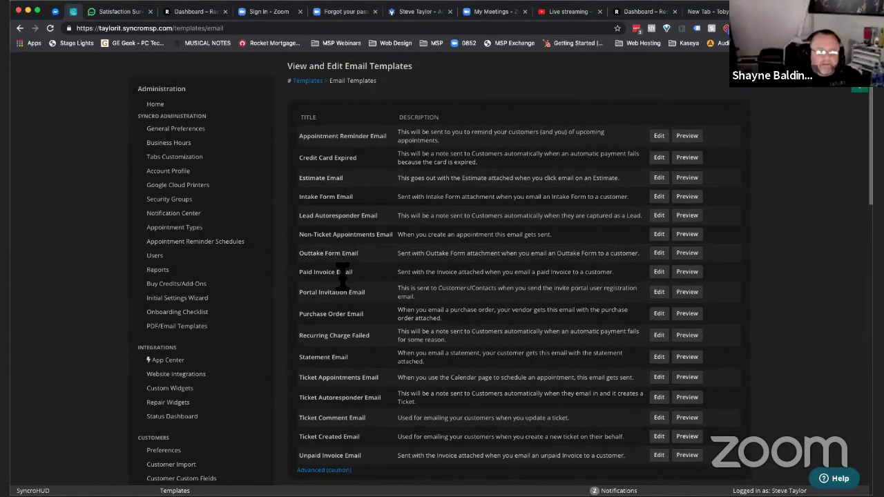
{"action": "scroll", "coordinate": [207, 340], "scroll_direction": "down", "scroll_amount": 5}
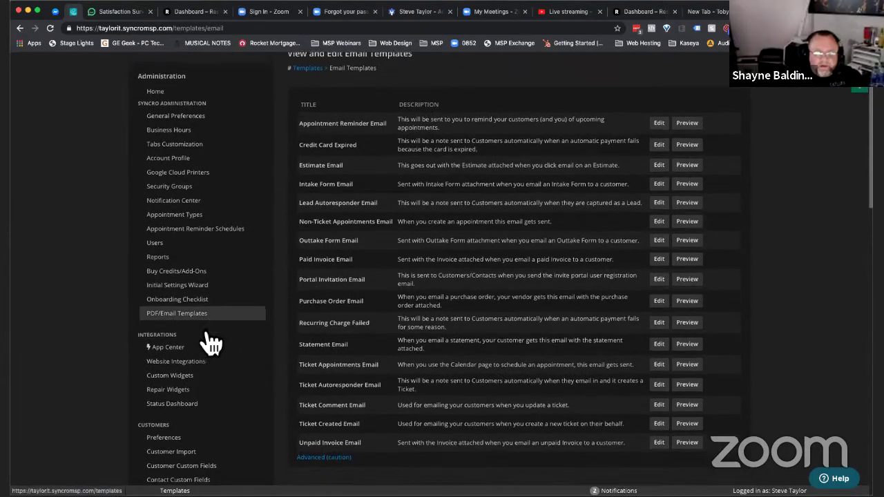
{"action": "scroll", "coordinate": [210, 339], "scroll_direction": "down", "scroll_amount": 10}
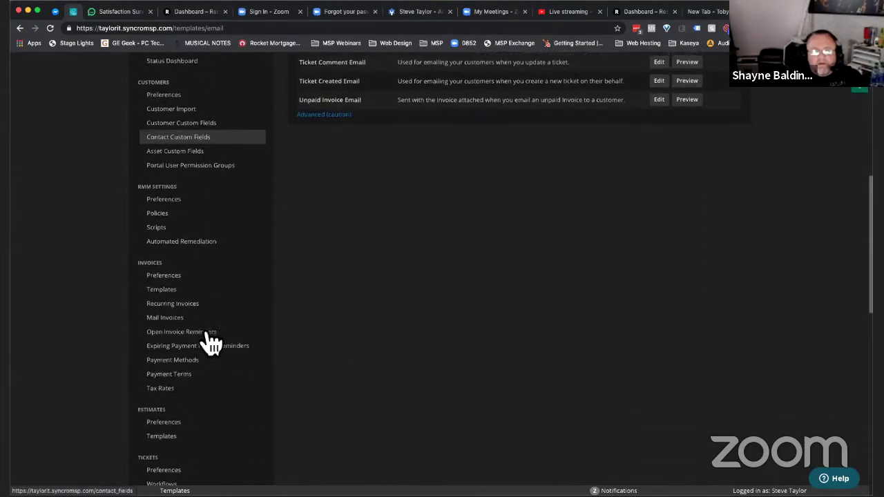
{"action": "scroll", "coordinate": [209, 341], "scroll_direction": "down", "scroll_amount": 1}
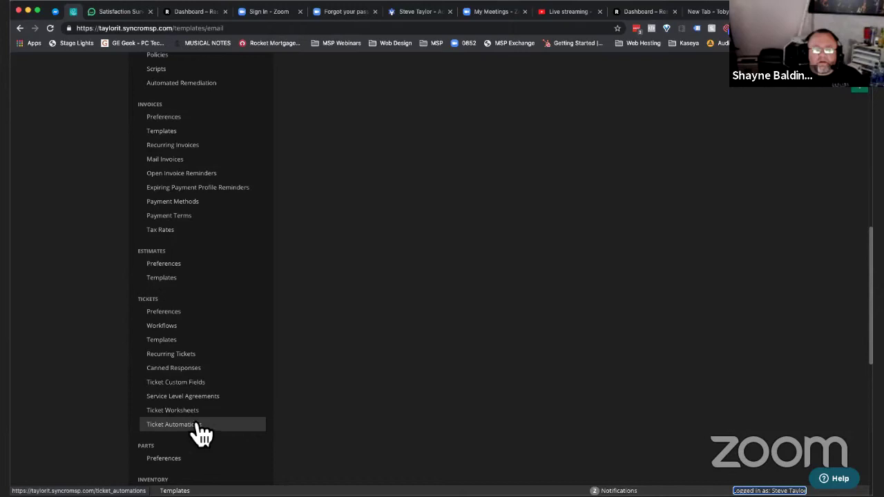
- Add a 'Complete - Send Survey' ticket status with Resolved and Invoiced ordered below it
{"action": "left_click", "coordinate": [196, 314]}
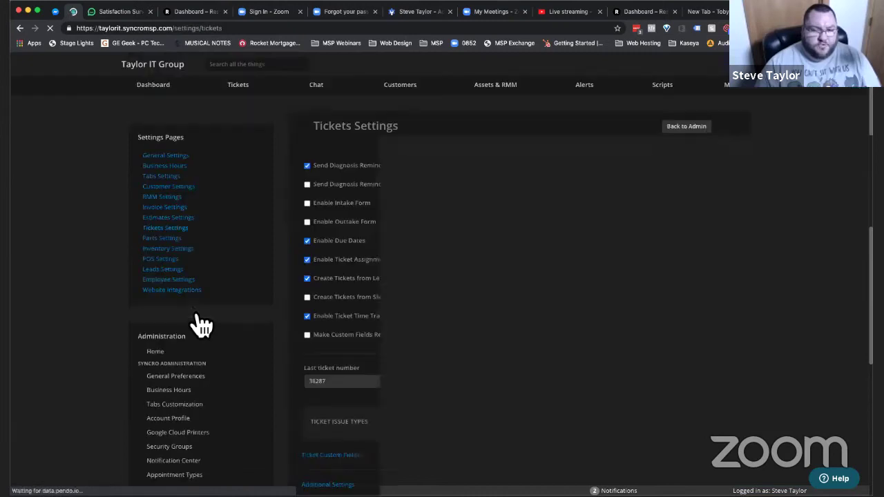
{"action": "scroll", "coordinate": [399, 312], "scroll_direction": "down", "scroll_amount": 5}
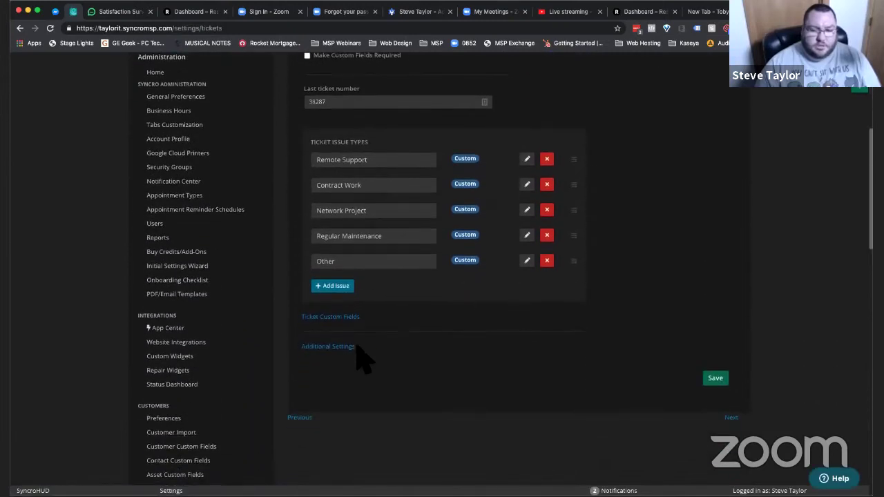
{"action": "left_click", "coordinate": [334, 348]}
{"action": "scroll", "coordinate": [449, 331], "scroll_direction": "down", "scroll_amount": 1}
{"action": "scroll", "coordinate": [456, 332], "scroll_direction": "down", "scroll_amount": 5}
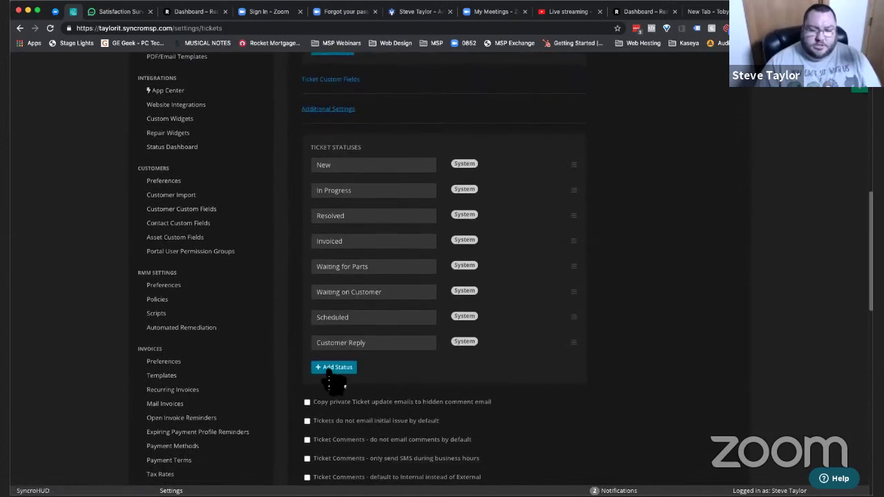
{"action": "left_click", "coordinate": [334, 367]}
{"action": "left_click", "coordinate": [330, 368]}
{"action": "type", "text": "Complete - Send Survey"}
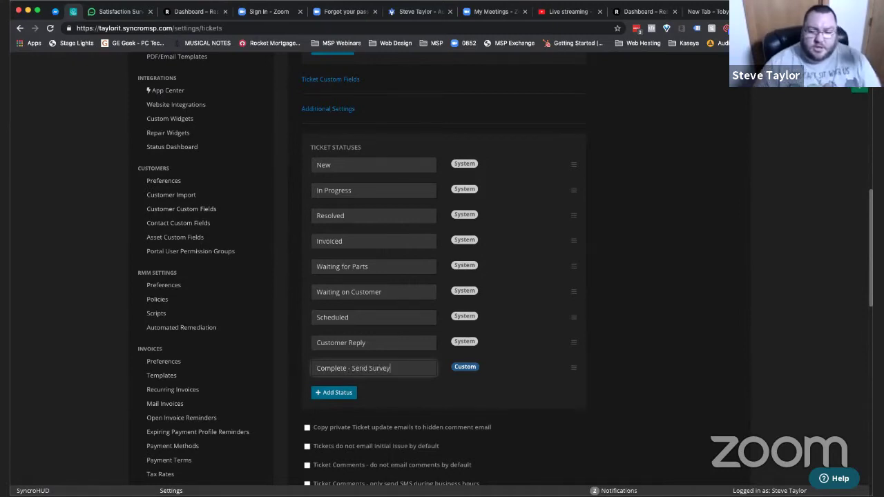
{"action": "left_click_drag", "start_coordinate": [579, 375], "coordinate": [575, 239]}
{"action": "left_click_drag", "start_coordinate": [571, 285], "coordinate": [572, 385]}
{"action": "left_click_drag", "start_coordinate": [581, 223], "coordinate": [565, 387]}
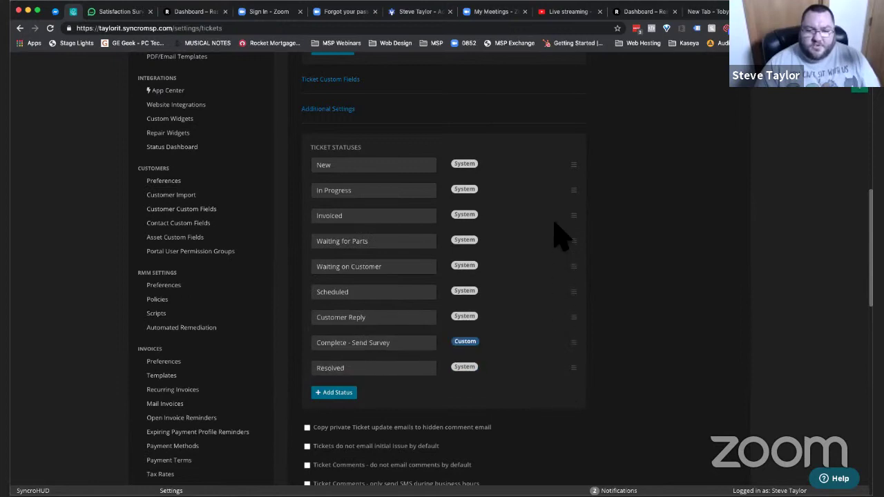
{"action": "left_click_drag", "start_coordinate": [577, 219], "coordinate": [560, 381]}
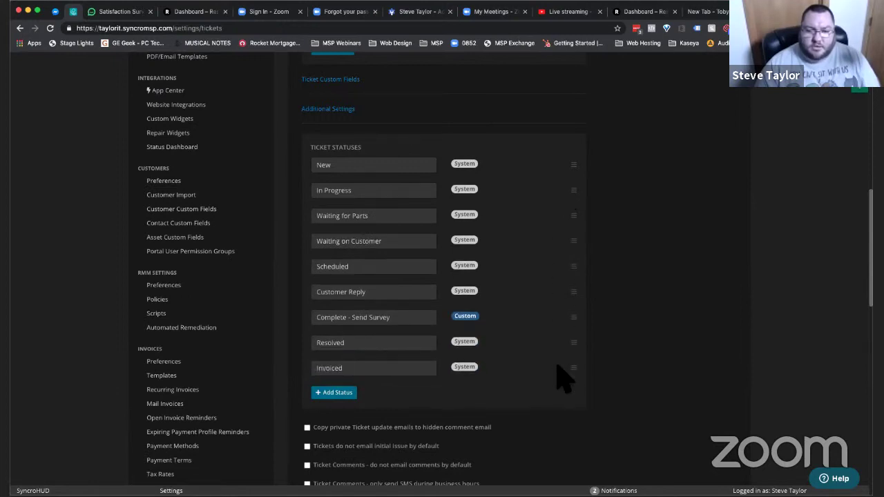
- Add a 'Waiting for Vendor' status placed right after Waiting for Parts
{"action": "left_click", "coordinate": [346, 392]}
{"action": "type", "text": "Wai"}
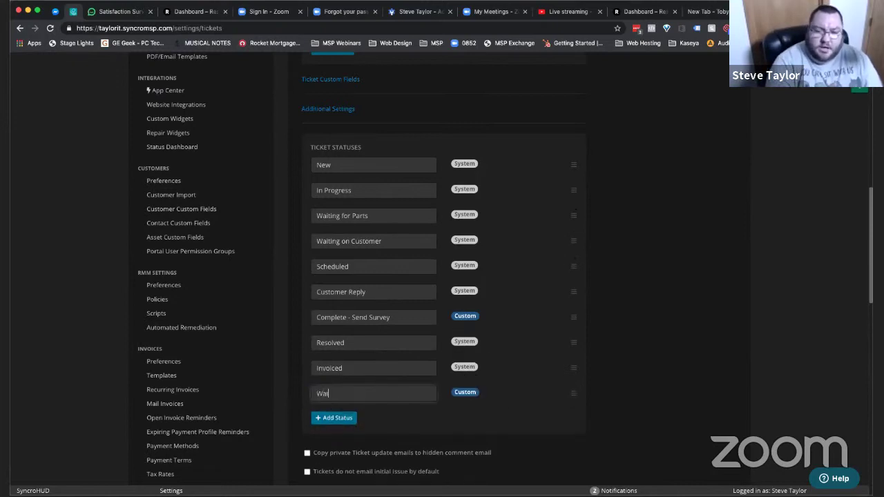
{"action": "type", "text": "ting for Vendor"}
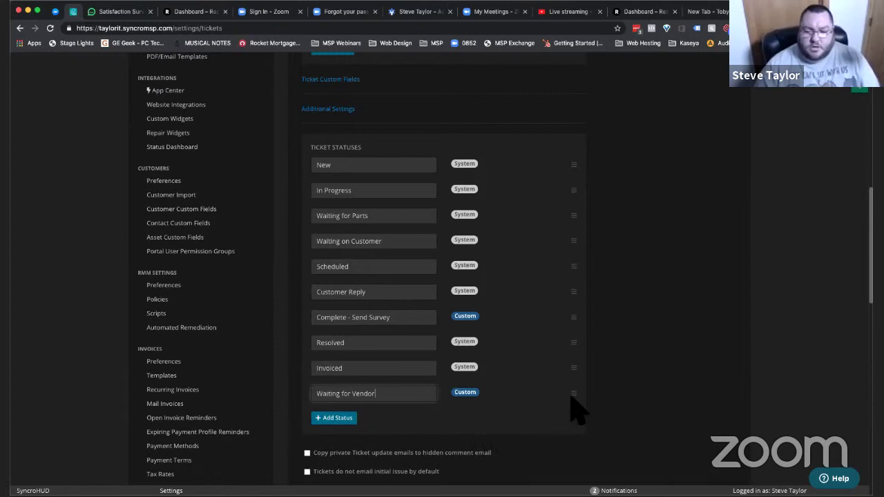
{"action": "left_click_drag", "start_coordinate": [579, 401], "coordinate": [568, 249]}
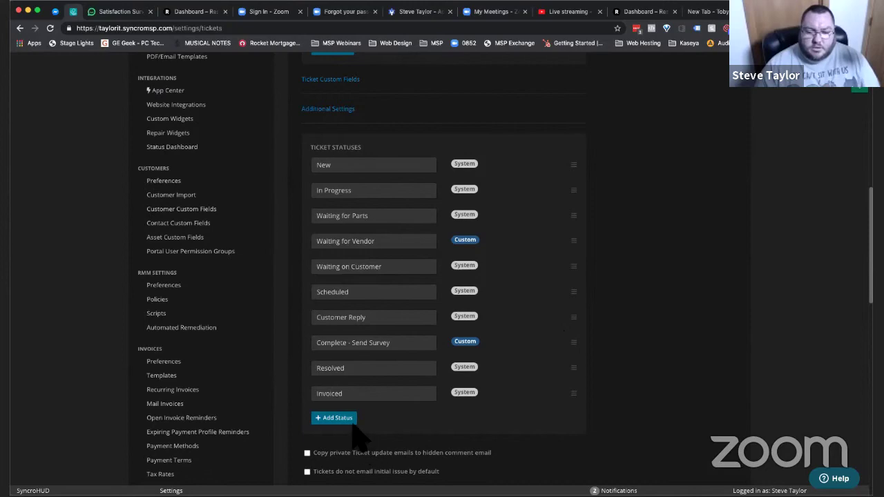
- Save the ticket status settings and go to the Ticket Automations page
{"action": "scroll", "coordinate": [359, 421], "scroll_direction": "down", "scroll_amount": 2}
{"action": "scroll", "coordinate": [359, 435], "scroll_direction": "down", "scroll_amount": 2}
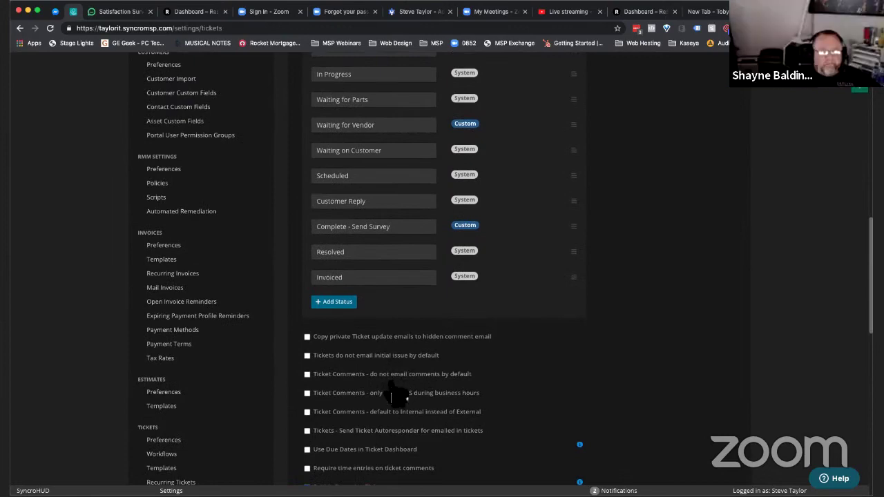
{"action": "scroll", "coordinate": [398, 393], "scroll_direction": "down", "scroll_amount": 2}
{"action": "scroll", "coordinate": [397, 398], "scroll_direction": "down", "scroll_amount": 2}
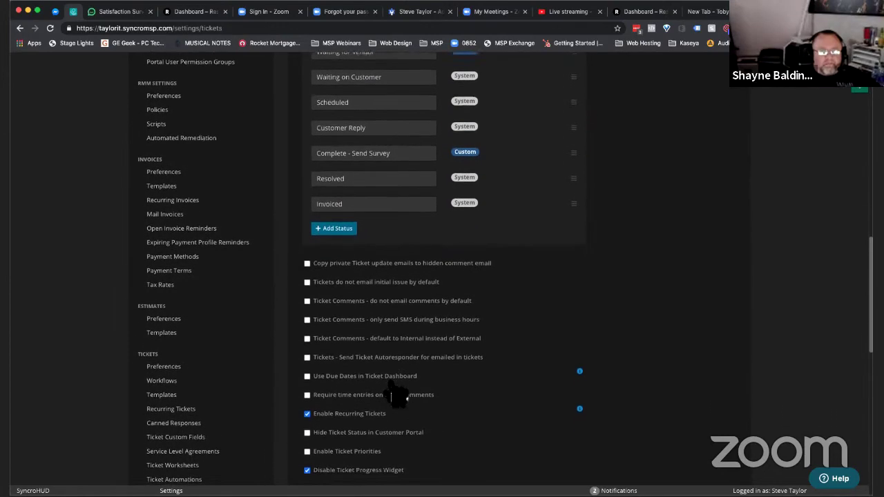
{"action": "scroll", "coordinate": [399, 396], "scroll_direction": "down", "scroll_amount": 3}
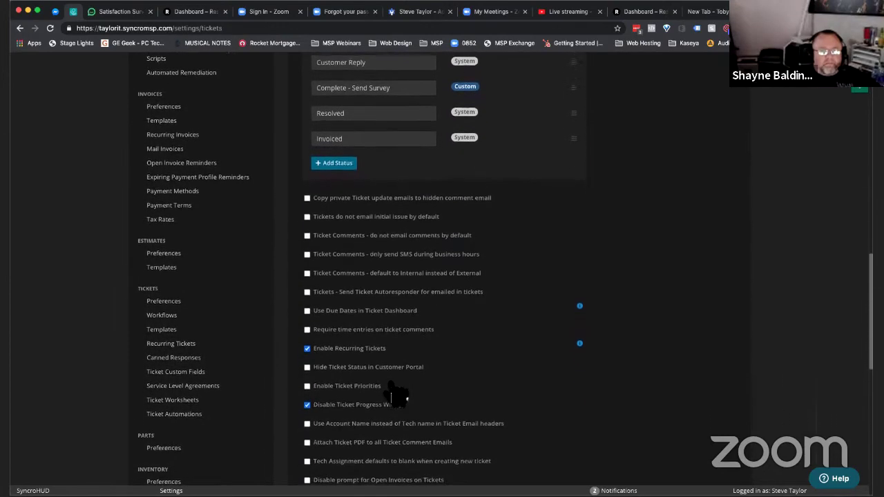
{"action": "scroll", "coordinate": [397, 396], "scroll_direction": "down", "scroll_amount": 1}
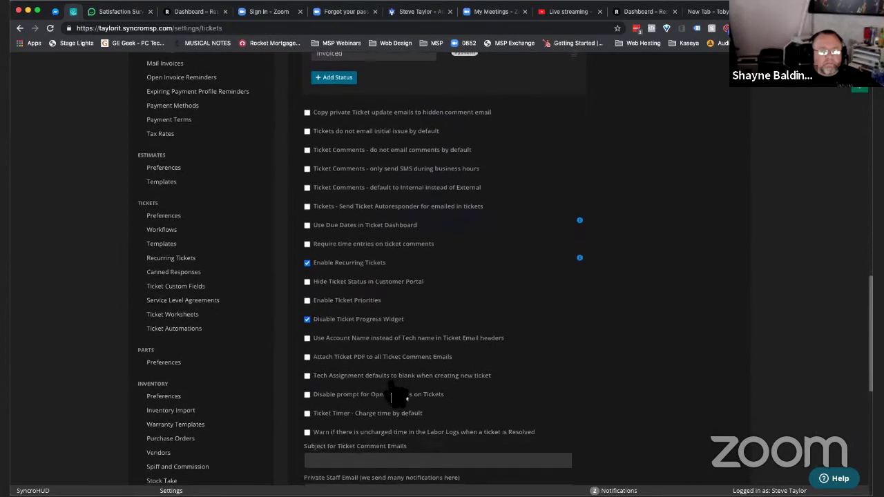
{"action": "scroll", "coordinate": [390, 390], "scroll_direction": "down", "scroll_amount": 2}
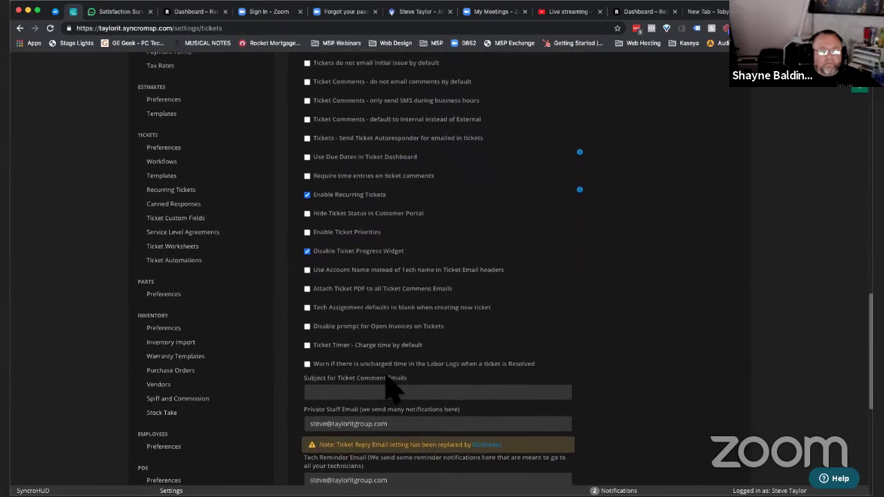
{"action": "scroll", "coordinate": [391, 391], "scroll_direction": "up", "scroll_amount": 10}
{"action": "scroll", "coordinate": [385, 385], "scroll_direction": "up", "scroll_amount": 8}
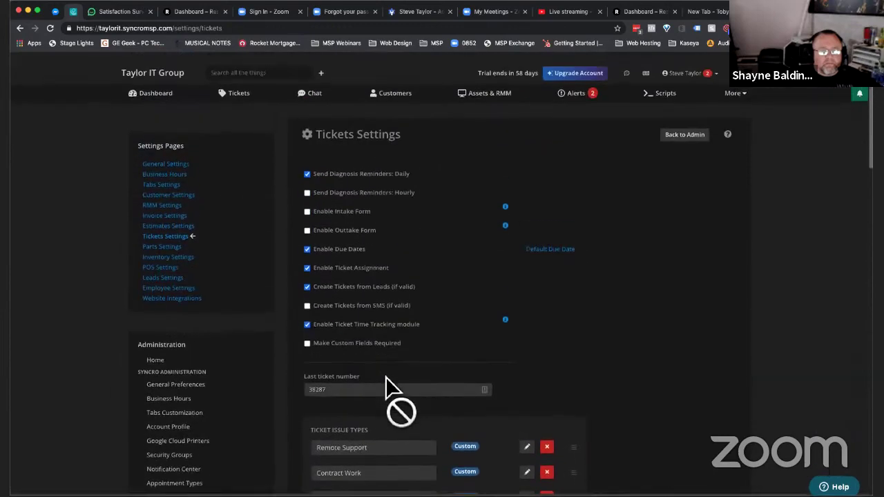
{"action": "scroll", "coordinate": [385, 379], "scroll_direction": "down", "scroll_amount": 20}
{"action": "left_click", "coordinate": [716, 368]}
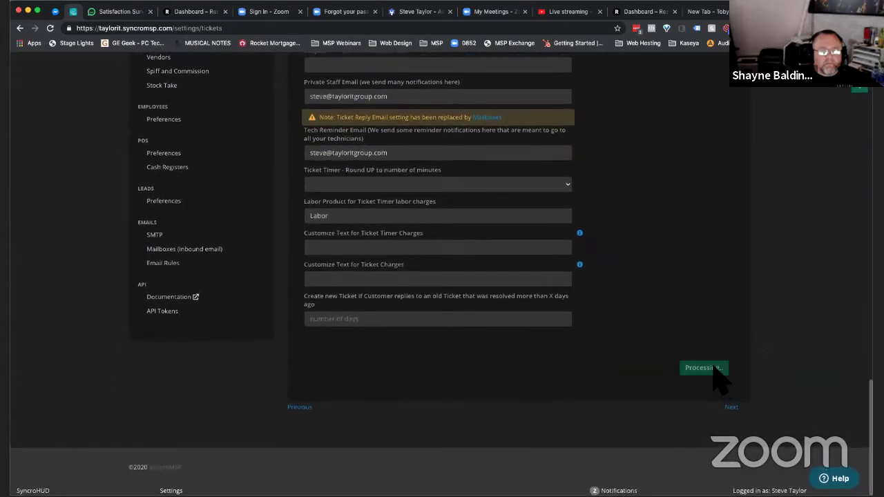
{"action": "scroll", "coordinate": [354, 283], "scroll_direction": "up", "scroll_amount": 6}
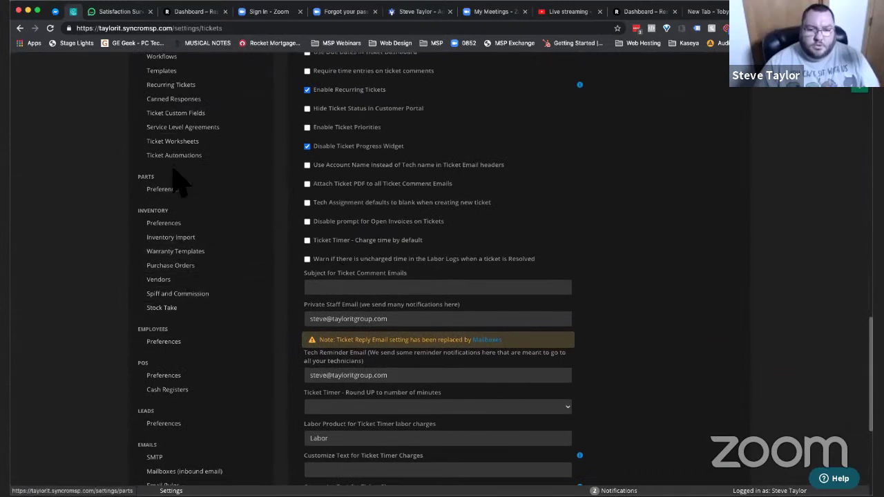
{"action": "left_click", "coordinate": [178, 160]}
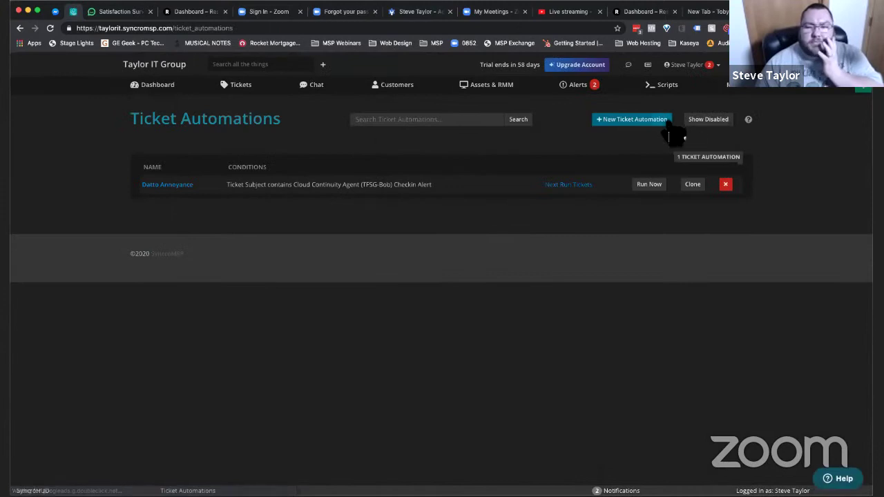
- Create a 'Send Survey' automation with condition Ticket Status is Complete - Send Survey
{"action": "left_click", "coordinate": [657, 132]}
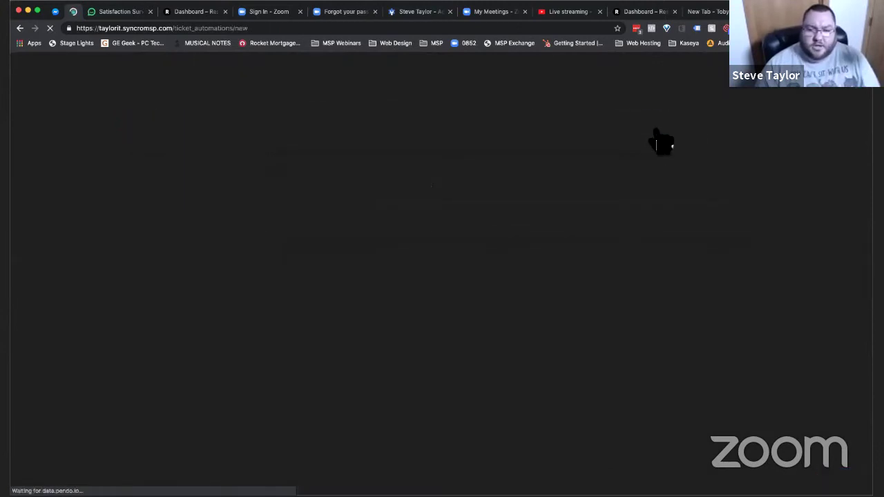
{"action": "left_click", "coordinate": [243, 174]}
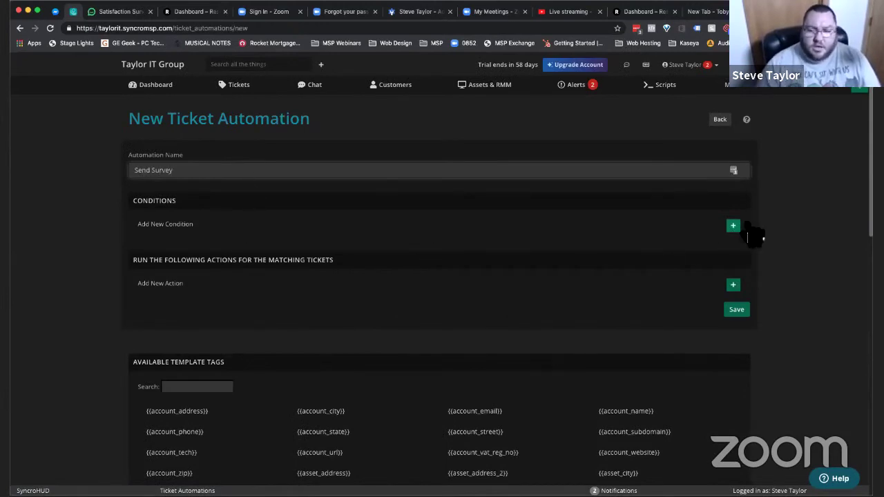
{"action": "left_click", "coordinate": [733, 226]}
{"action": "left_click", "coordinate": [207, 228]}
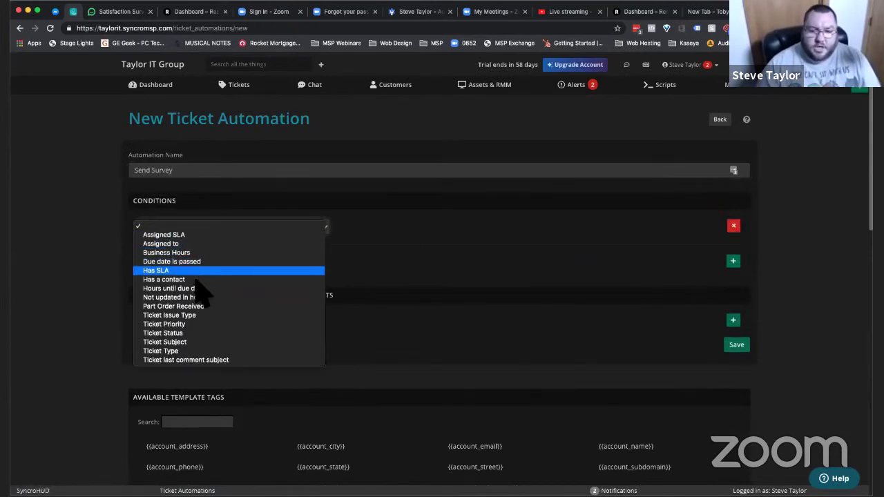
{"action": "left_click", "coordinate": [183, 333]}
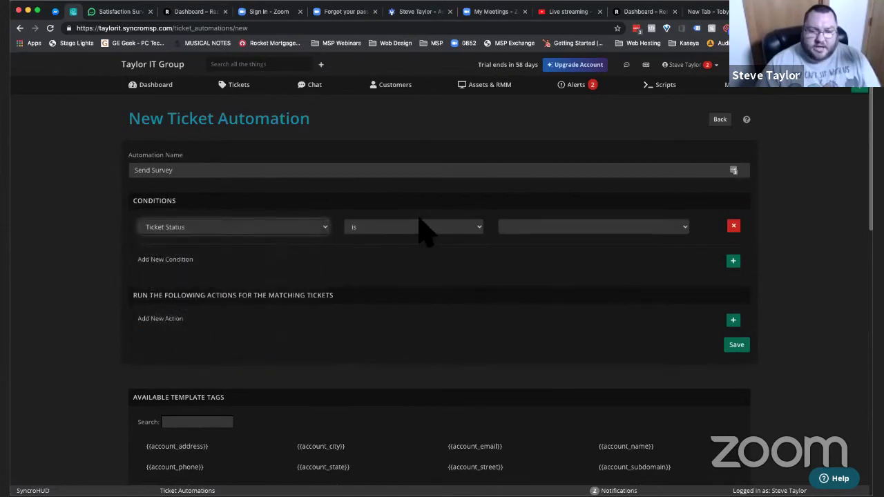
{"action": "left_click", "coordinate": [520, 228]}
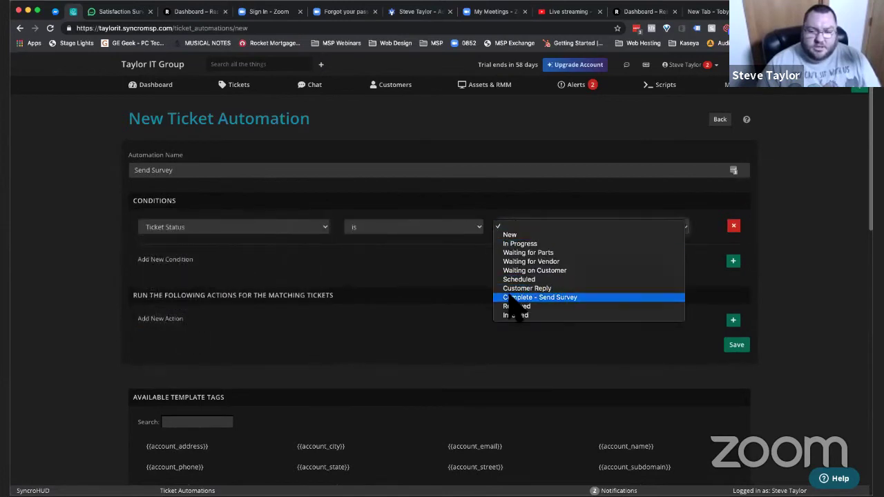
{"action": "left_click", "coordinate": [514, 297]}
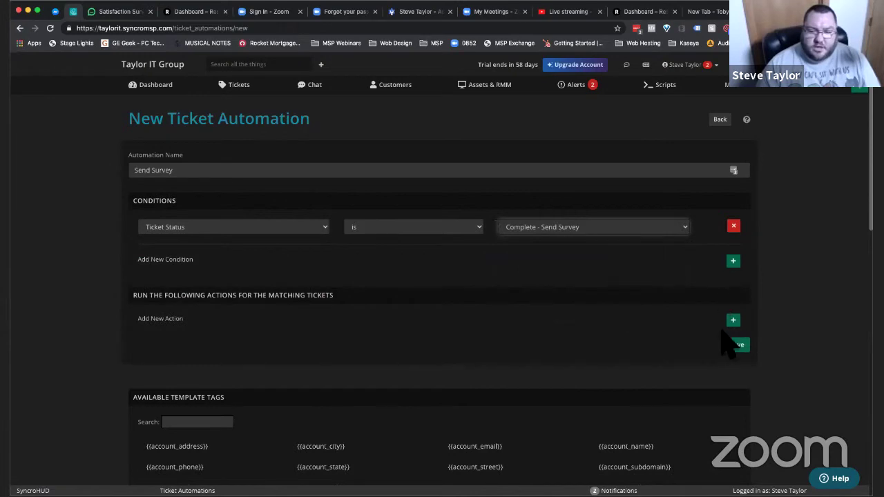
{"action": "left_click", "coordinate": [733, 319]}
{"action": "left_click", "coordinate": [241, 321]}
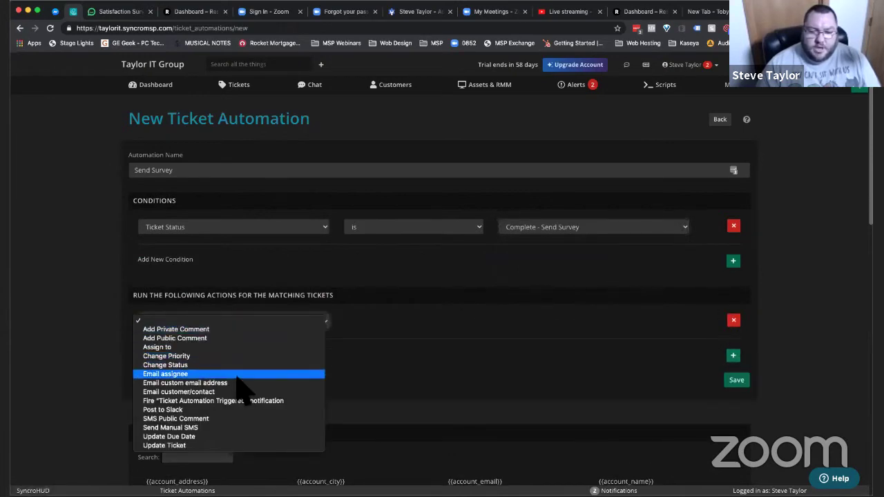
- Set the Send Survey automation's action to Email customer/contact
{"action": "left_click", "coordinate": [237, 392]}
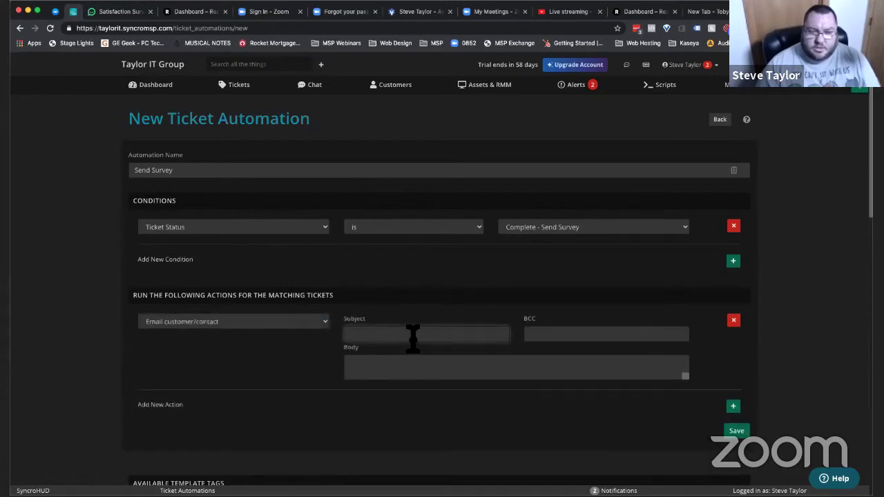
{"action": "left_click", "coordinate": [428, 366]}
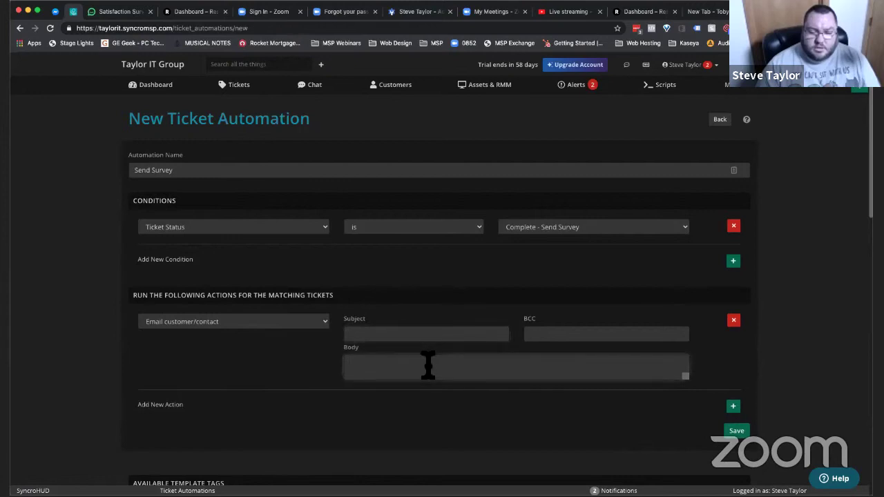
{"action": "left_click_drag", "start_coordinate": [689, 382], "coordinate": [687, 458]}
{"action": "scroll", "coordinate": [619, 380], "scroll_direction": "down", "scroll_amount": 2}
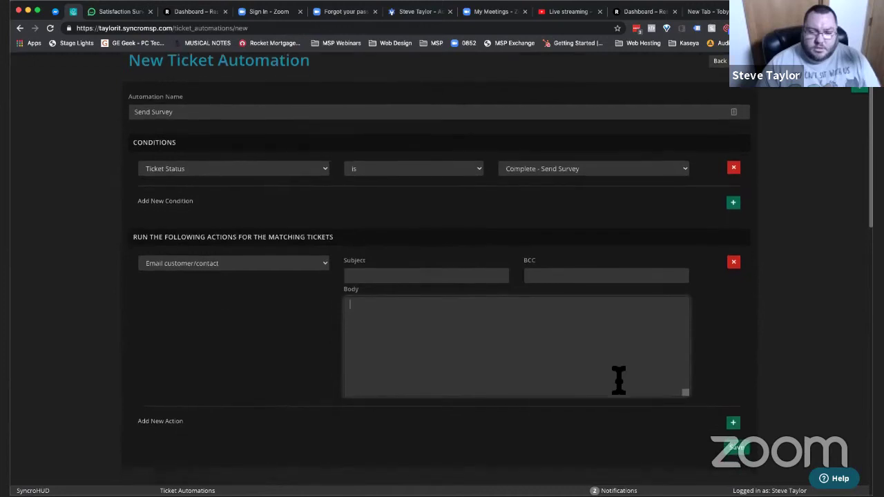
{"action": "scroll", "coordinate": [619, 380], "scroll_direction": "down", "scroll_amount": 1}
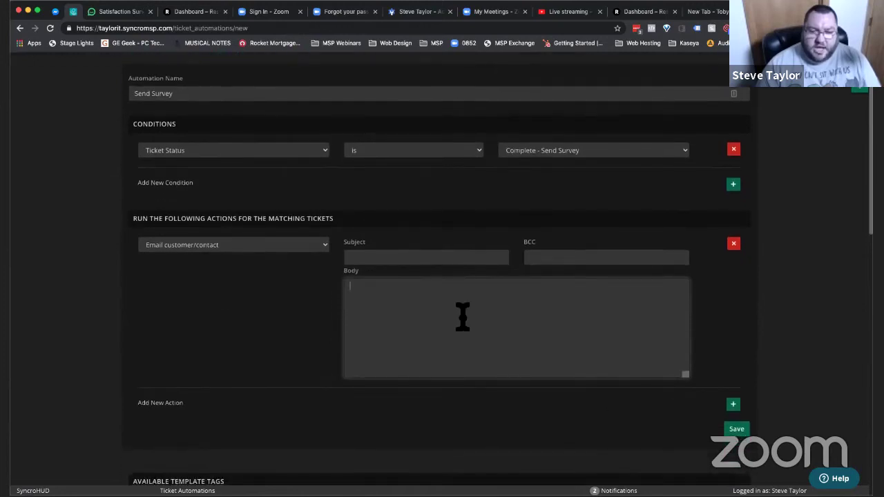
{"action": "left_click", "coordinate": [257, 242]}
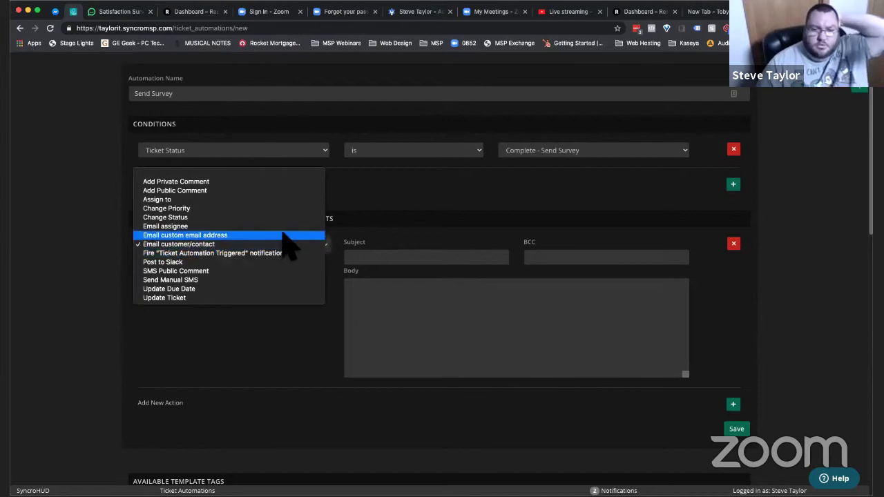
{"action": "left_click", "coordinate": [283, 236]}
{"action": "left_click", "coordinate": [269, 256]}
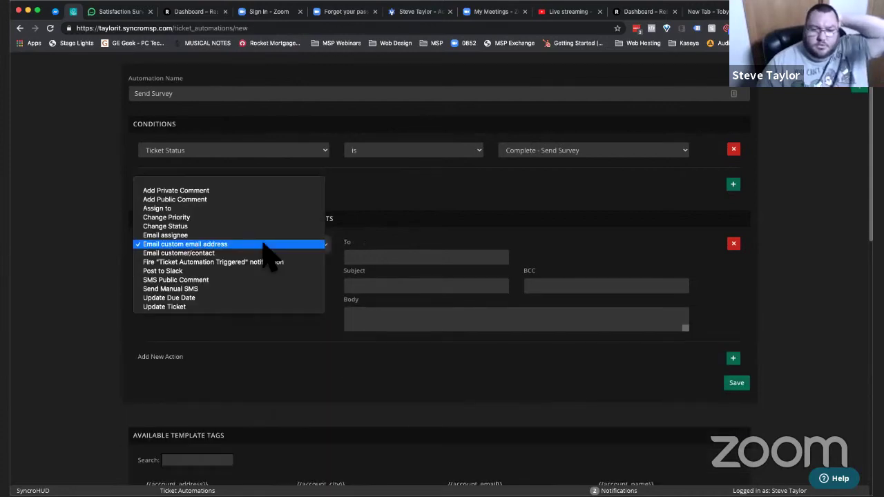
{"action": "left_click", "coordinate": [249, 255]}
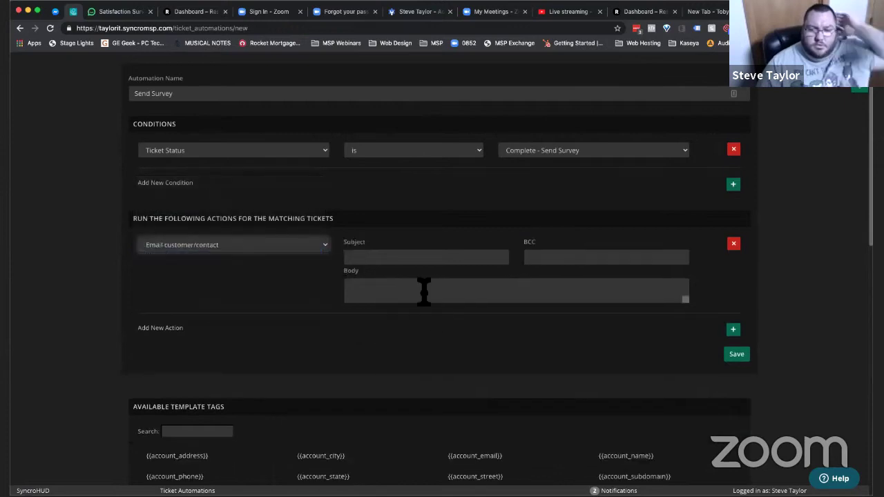
- Paste the survey HTML embed code into the email body and review the template tags
{"action": "left_click", "coordinate": [423, 290]}
{"action": "key", "text": "ctrl+v"}
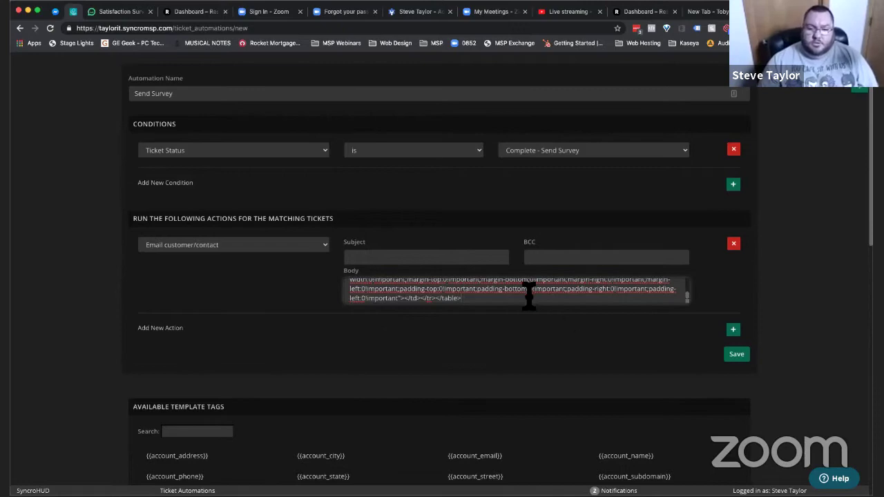
{"action": "scroll", "coordinate": [443, 420], "scroll_direction": "down", "scroll_amount": 4}
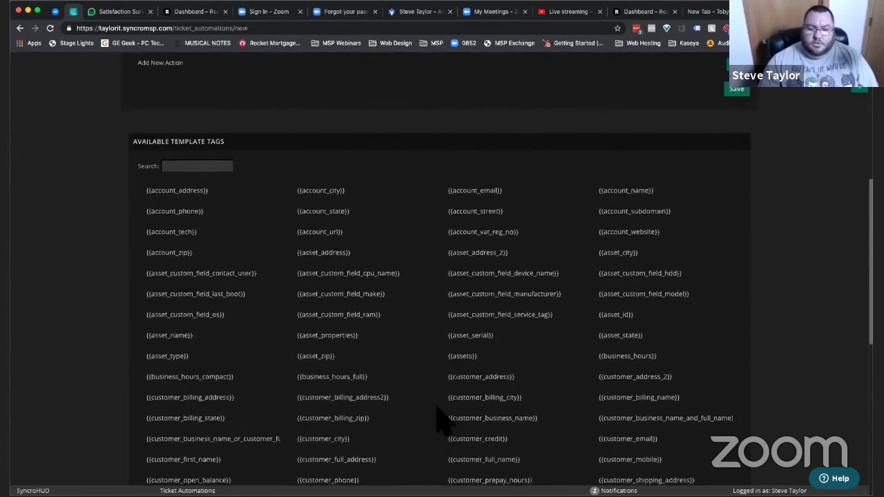
{"action": "scroll", "coordinate": [437, 408], "scroll_direction": "down", "scroll_amount": 6}
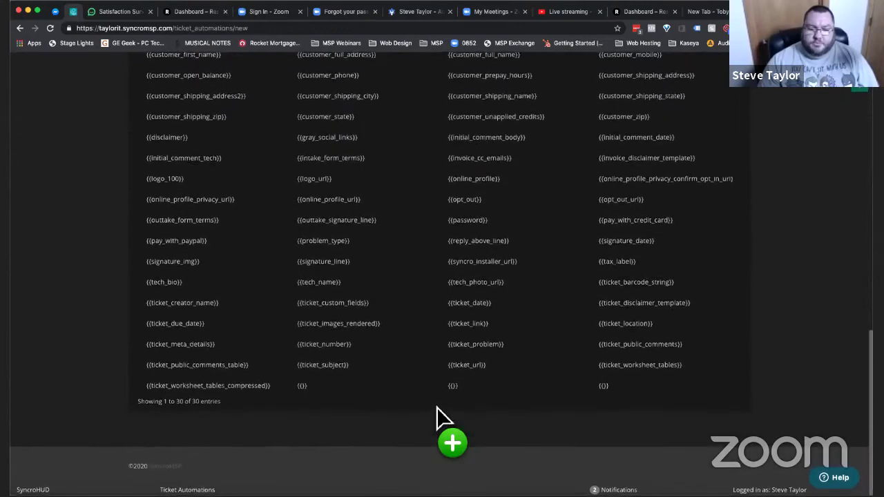
{"action": "scroll", "coordinate": [442, 420], "scroll_direction": "up", "scroll_amount": 10}
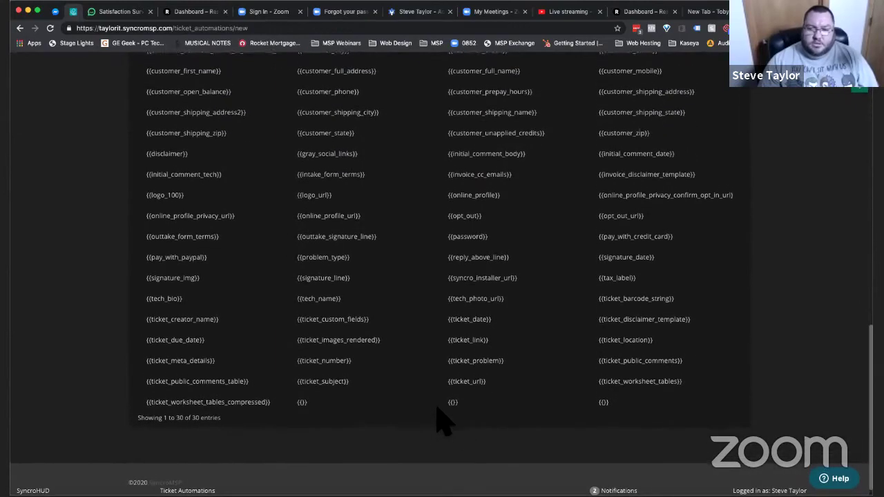
{"action": "scroll", "coordinate": [442, 420], "scroll_direction": "up", "scroll_amount": 1}
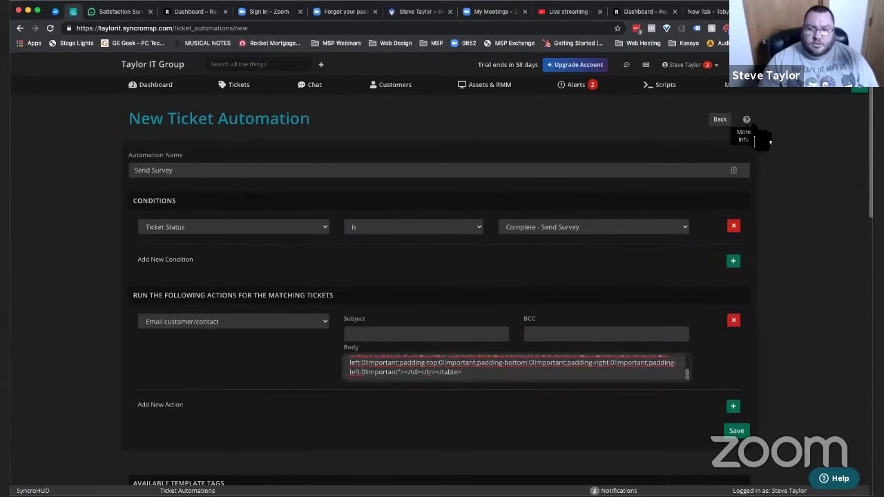
{"action": "left_click", "coordinate": [747, 120]}
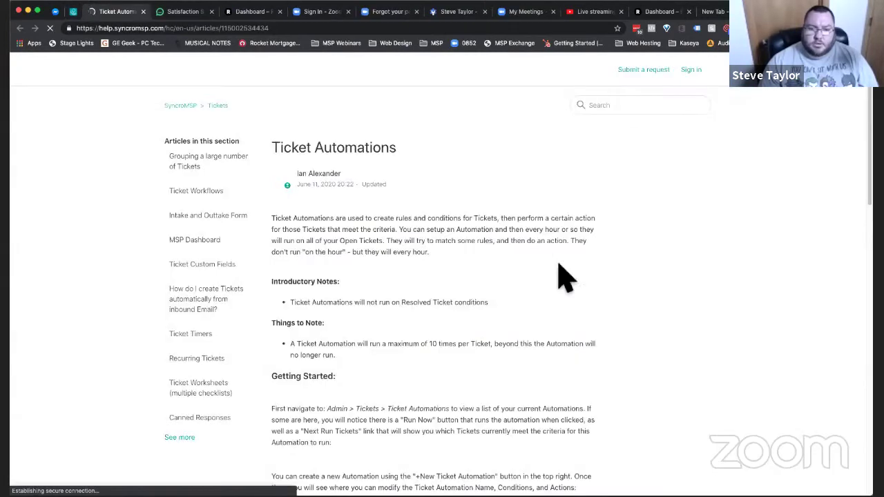
{"action": "scroll", "coordinate": [457, 426], "scroll_direction": "down", "scroll_amount": 1}
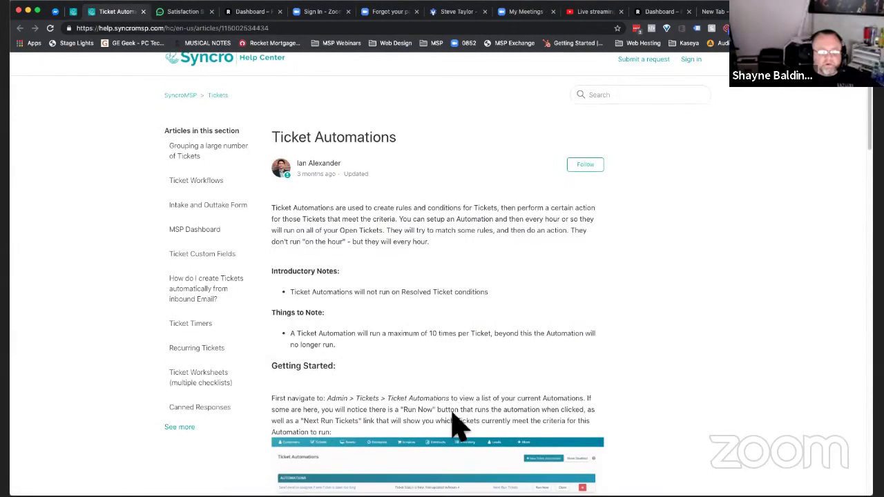
{"action": "scroll", "coordinate": [536, 411], "scroll_direction": "down", "scroll_amount": 5}
{"action": "scroll", "coordinate": [537, 415], "scroll_direction": "down", "scroll_amount": 10}
{"action": "scroll", "coordinate": [536, 412], "scroll_direction": "down", "scroll_amount": 6}
{"action": "scroll", "coordinate": [538, 418], "scroll_direction": "down", "scroll_amount": 8}
{"action": "scroll", "coordinate": [539, 422], "scroll_direction": "up", "scroll_amount": 13}
{"action": "scroll", "coordinate": [543, 420], "scroll_direction": "up", "scroll_amount": 15}
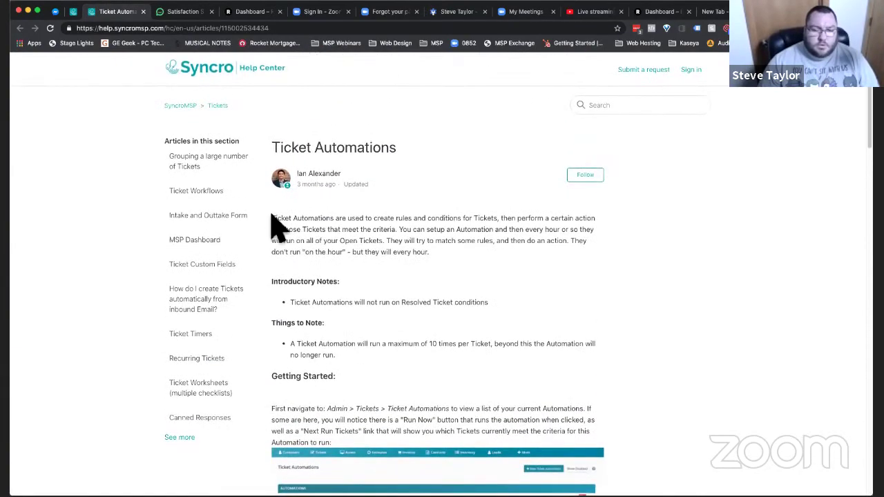
{"action": "left_click", "coordinate": [607, 107]}
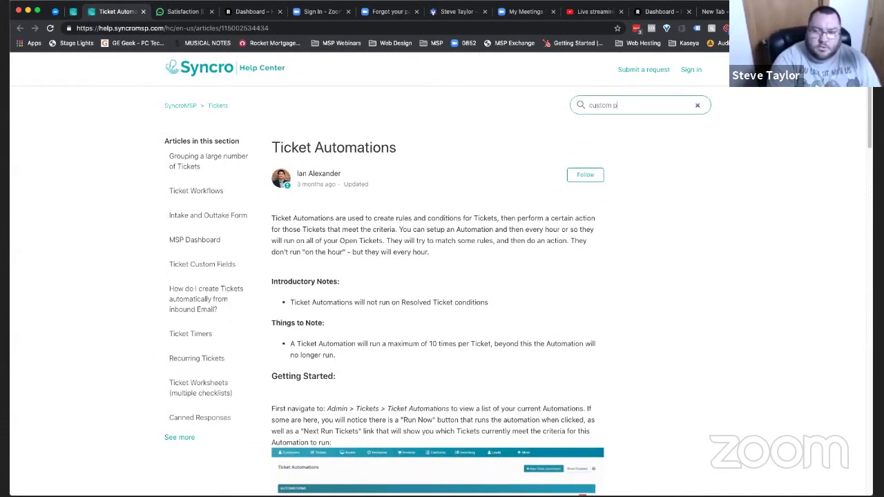
{"action": "type", "text": "custom email template"}
{"action": "key", "text": "Return"}
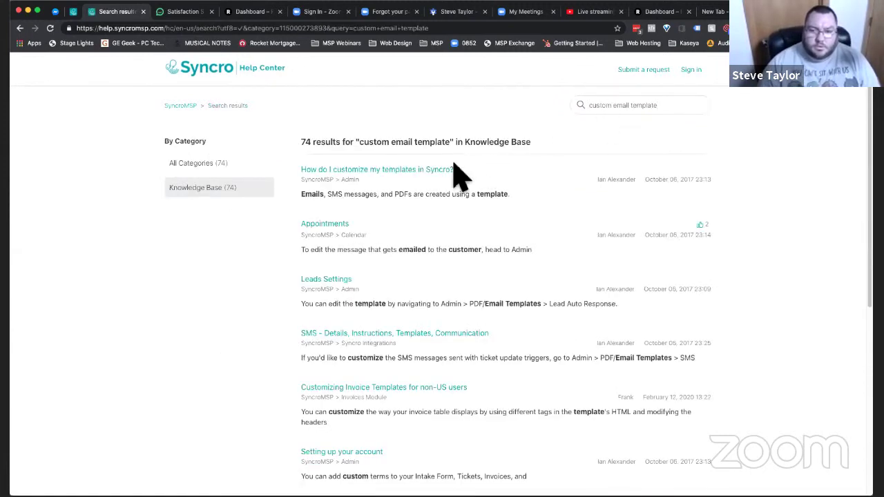
{"action": "left_click", "coordinate": [599, 108]}
{"action": "double_click", "coordinate": [595, 105]}
{"action": "type", "text": "new"}
{"action": "key", "text": "Return"}
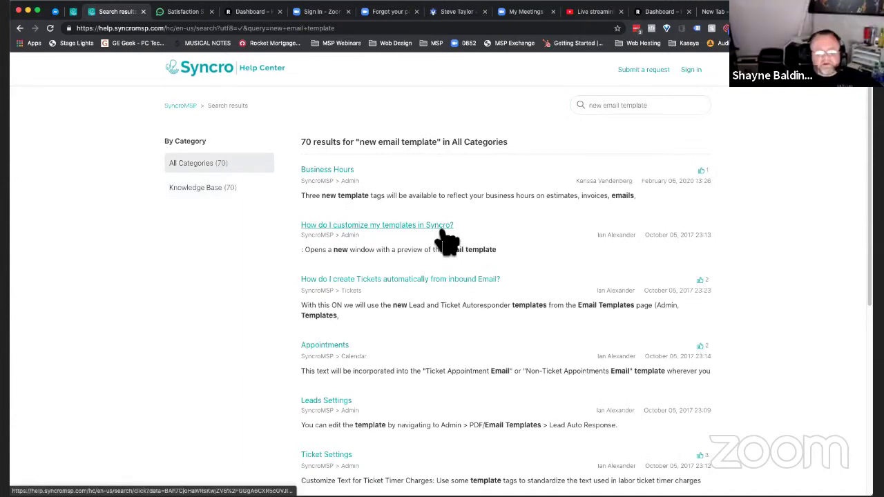
{"action": "key", "text": "ctrl+shift+Tab"}
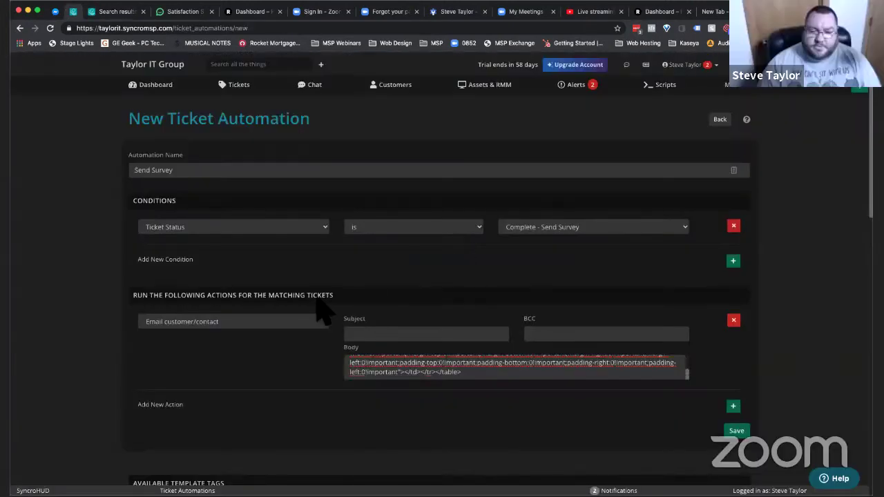
- Switch the action to email a custom address with subject 'Test', then save the automation
{"action": "left_click", "coordinate": [511, 377]}
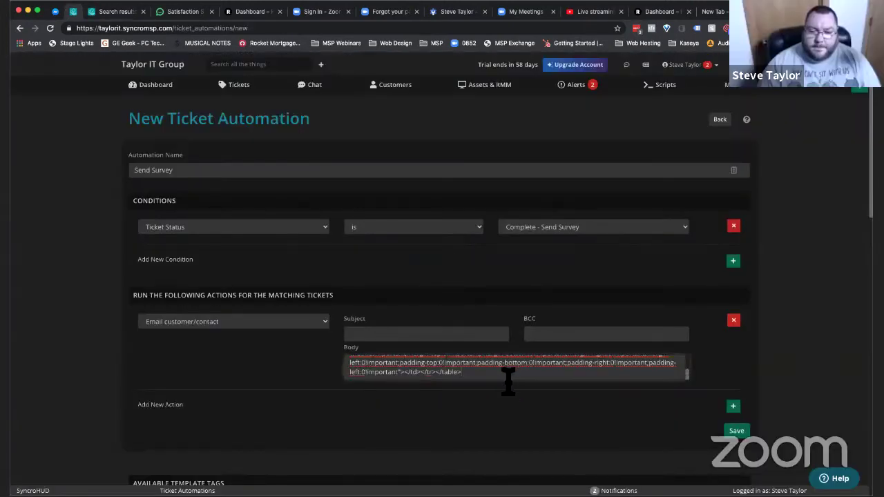
{"action": "left_click", "coordinate": [280, 323]}
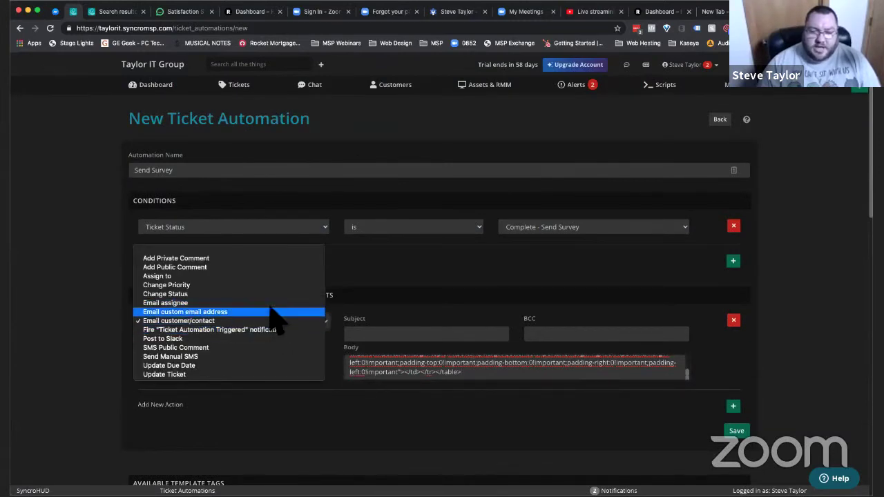
{"action": "left_click", "coordinate": [265, 312]}
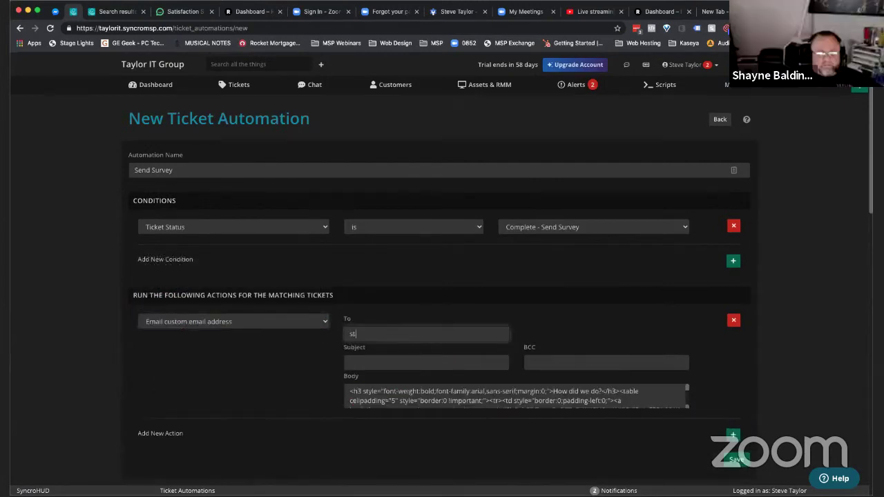
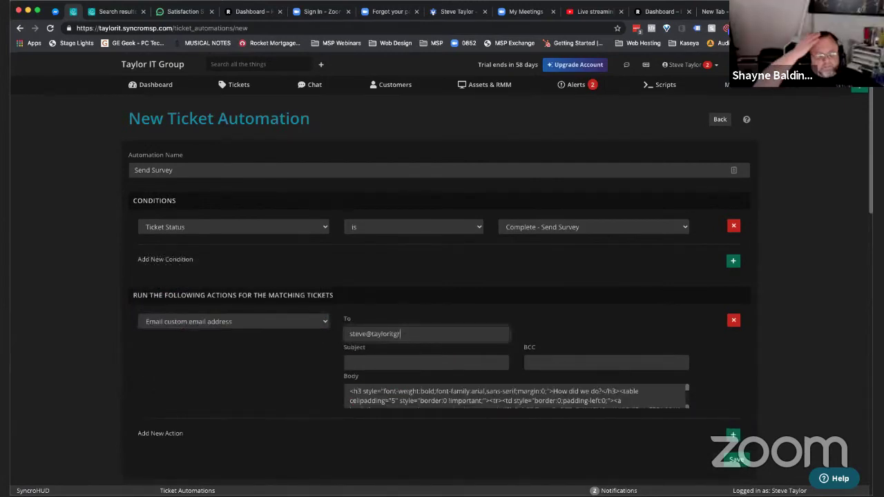
{"action": "key", "text": "Tab"}
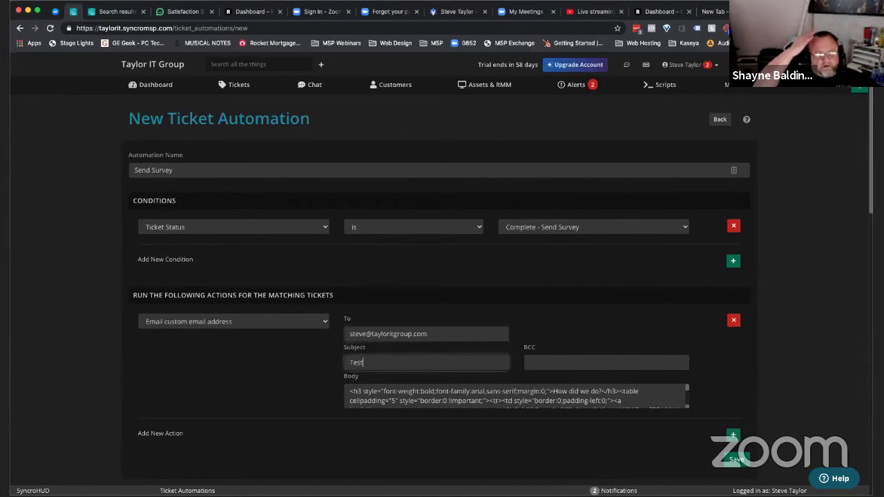
{"action": "key", "text": "Tab"}
{"action": "key", "text": "Tab"}
{"action": "key", "text": "ctrl+a"}
{"action": "key", "text": "ctrl+v"}
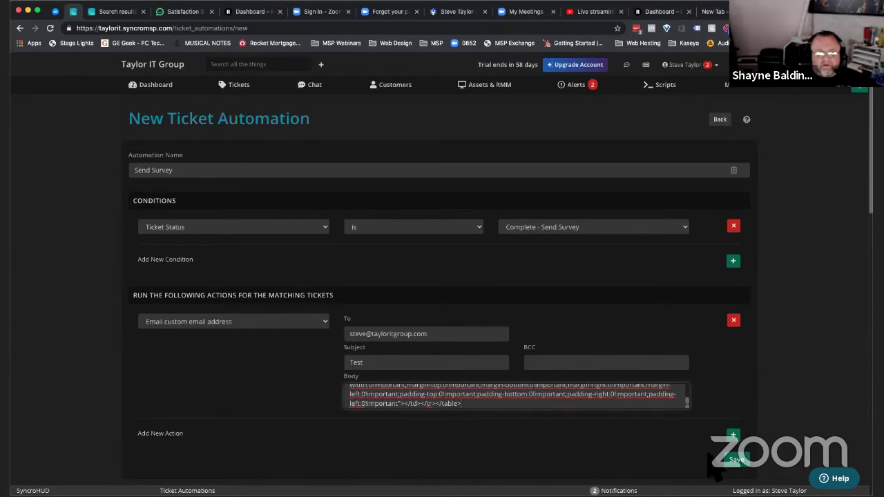
{"action": "scroll", "coordinate": [735, 290], "scroll_direction": "down", "scroll_amount": 3}
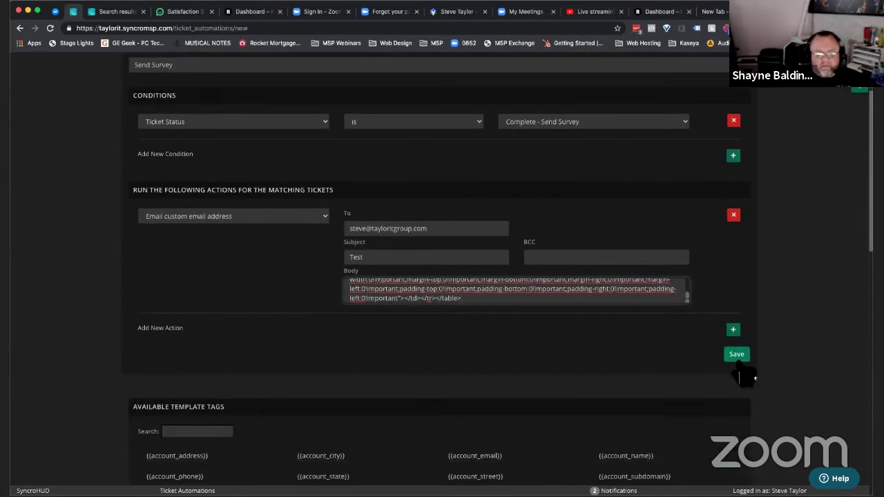
{"action": "left_click", "coordinate": [737, 355]}
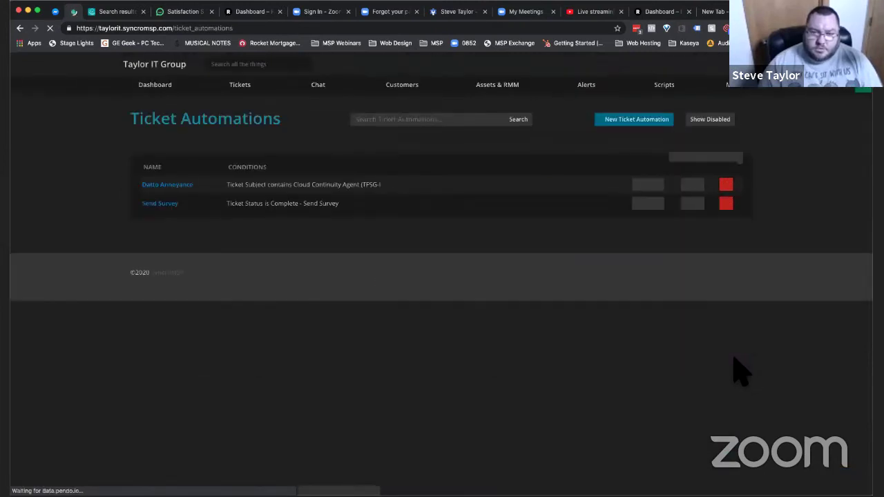
- Start a new ticket for the Taylor IT Group customer
{"action": "left_click", "coordinate": [241, 87]}
{"action": "left_click", "coordinate": [628, 119]}
{"action": "left_click", "coordinate": [239, 179]}
{"action": "type", "text": "steve"}
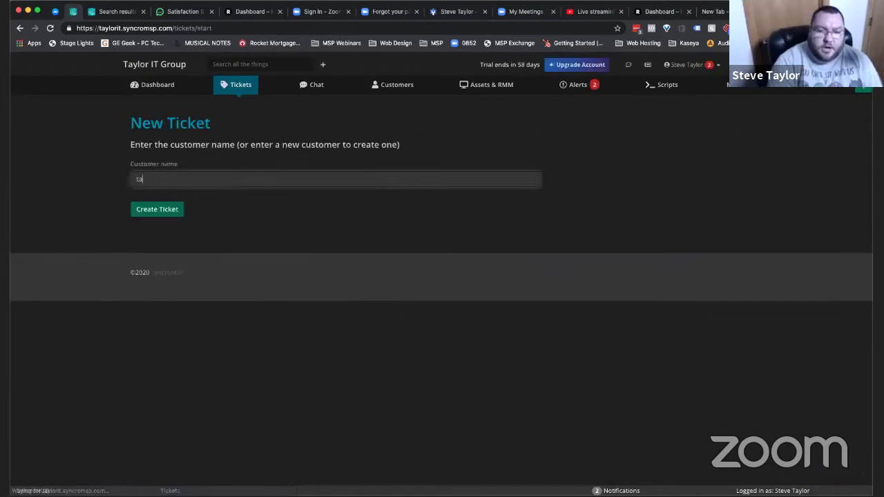
{"action": "key", "text": "Down"}
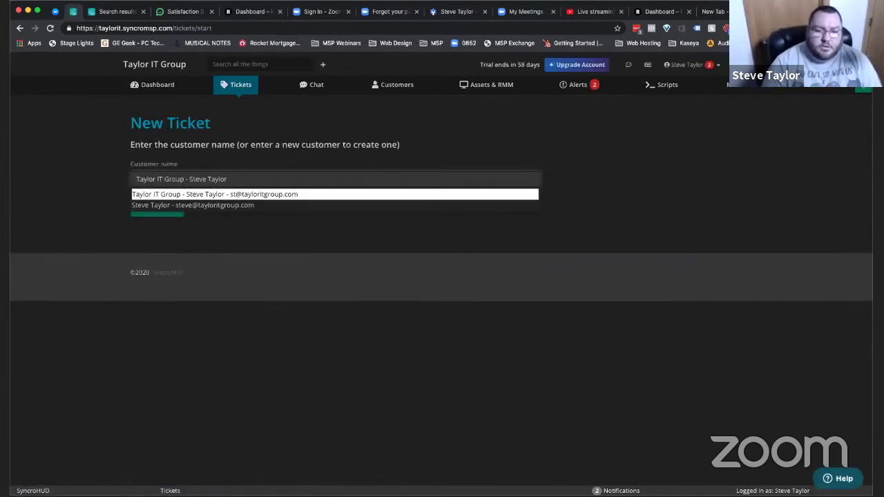
{"action": "key", "text": "Return"}
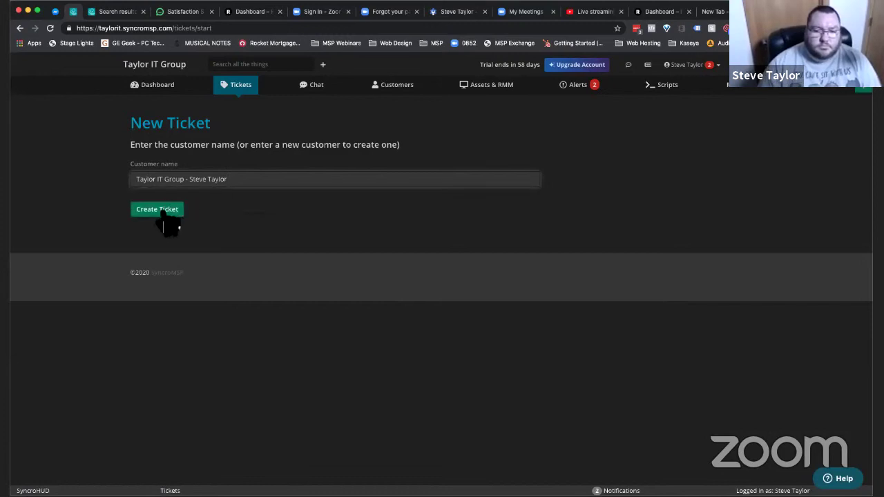
{"action": "left_click", "coordinate": [158, 211]}
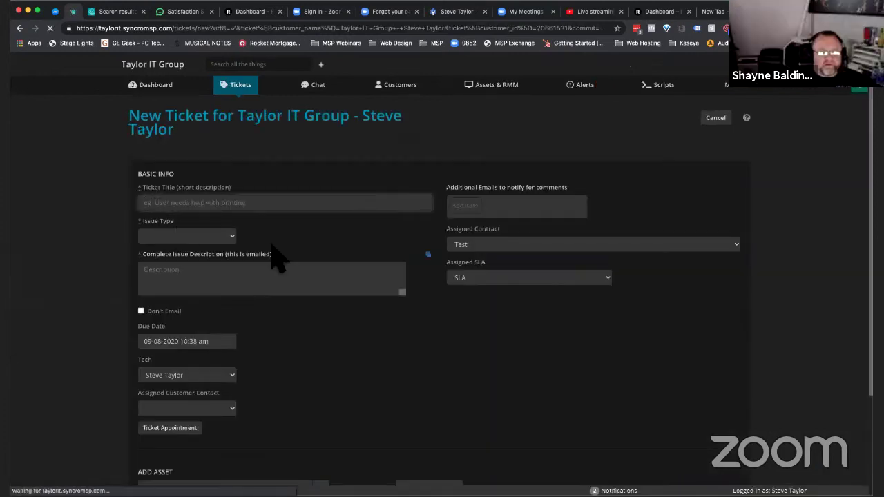
- Create the Contract Work ticket 'Test ticket' with a description, and reply 'Woot!'
{"action": "type", "text": "Test ticket"}
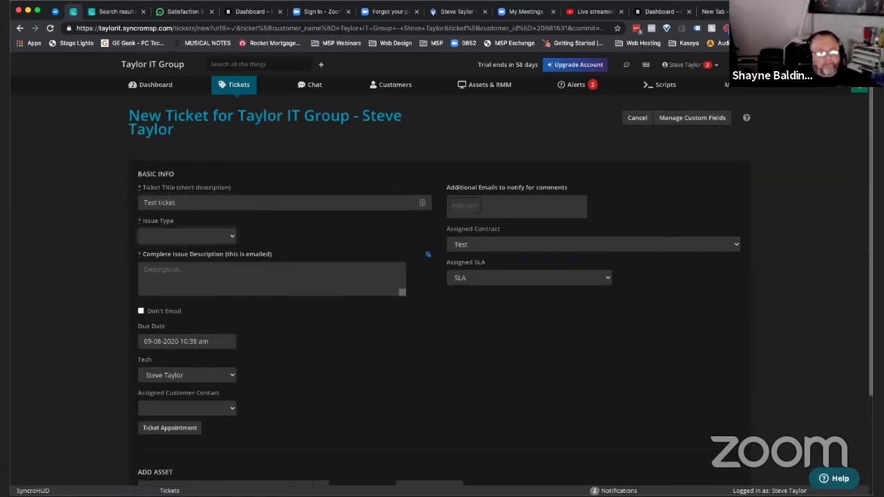
{"action": "left_click", "coordinate": [200, 236]}
{"action": "left_click", "coordinate": [177, 256]}
{"action": "left_click", "coordinate": [198, 286]}
{"action": "type", "text": "Things and"}
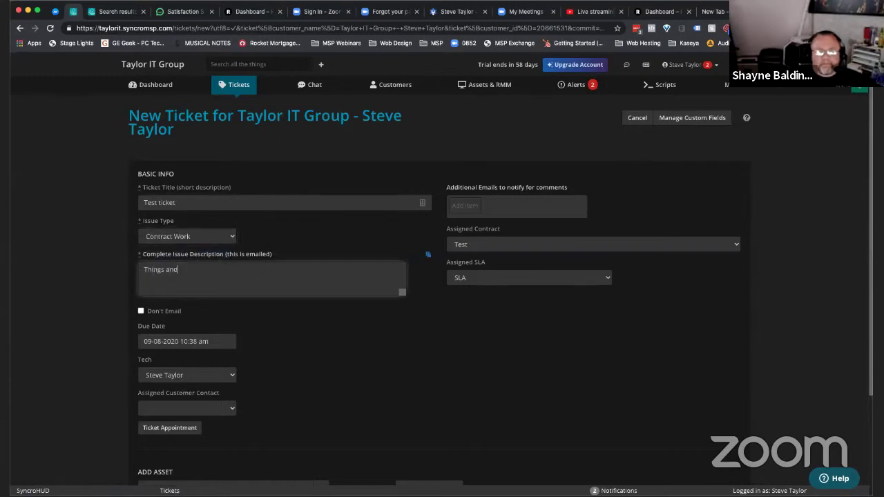
{"action": "left_click", "coordinate": [190, 409]}
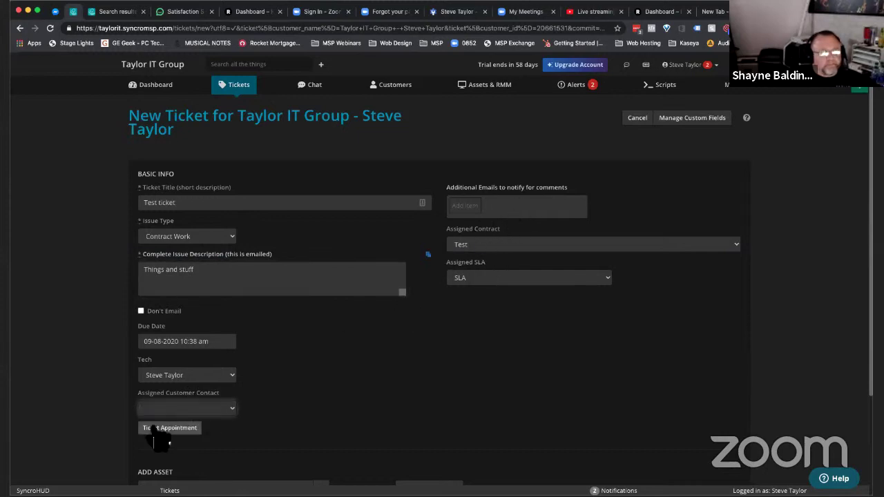
{"action": "left_click", "coordinate": [201, 408]}
{"action": "left_click", "coordinate": [492, 286]}
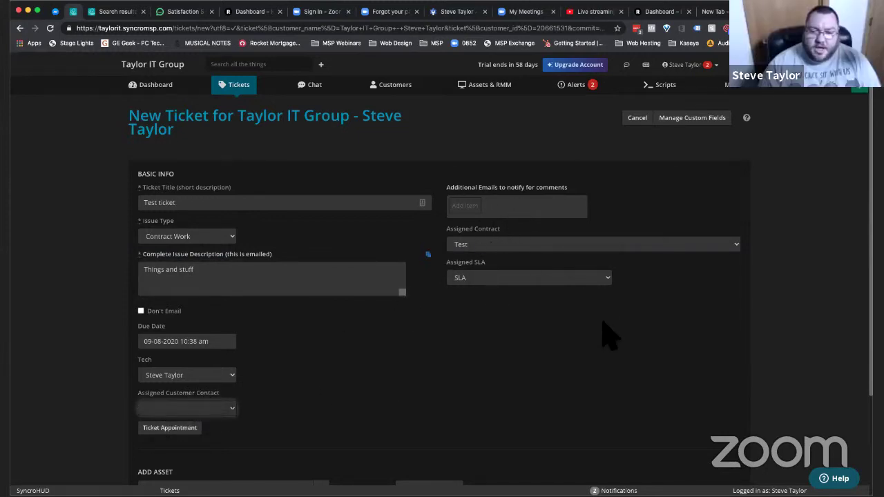
{"action": "scroll", "coordinate": [604, 324], "scroll_direction": "down", "scroll_amount": 2}
{"action": "left_click", "coordinate": [732, 405]}
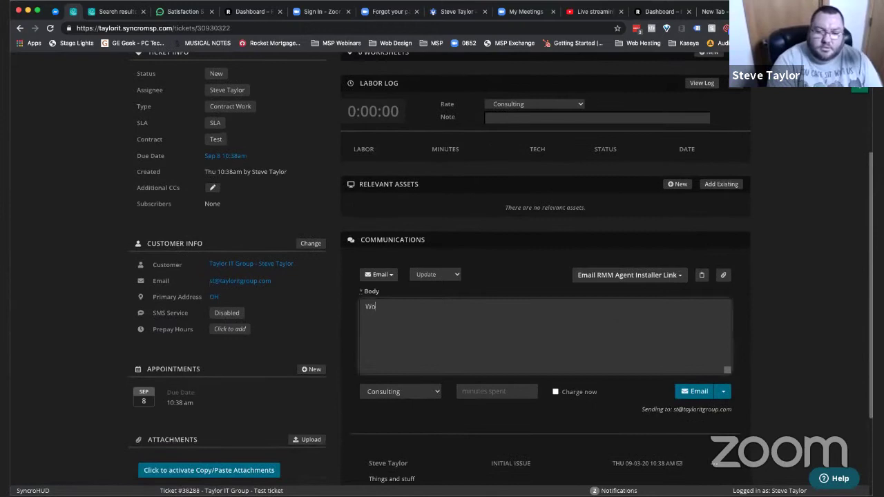
{"action": "type", "text": "t!"}
{"action": "left_click", "coordinate": [724, 392]}
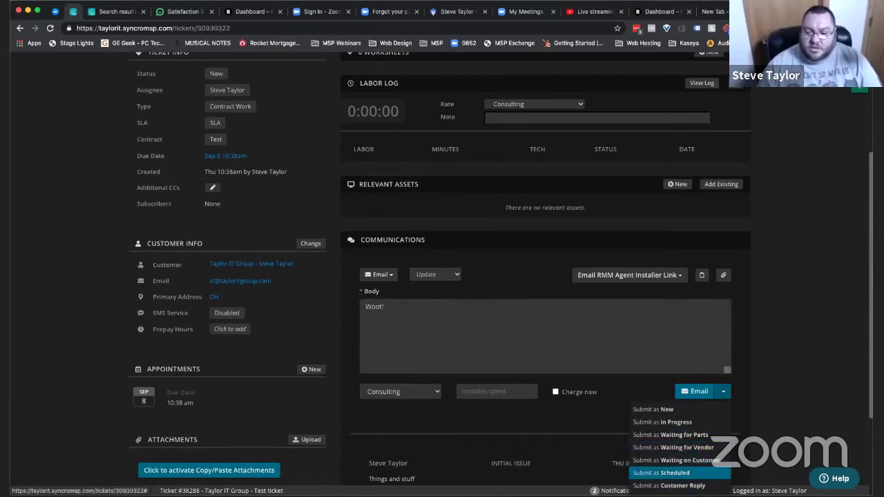
- Submit the Woot! update as Complete - Send Survey, then toggle status to New and back
{"action": "scroll", "coordinate": [691, 484], "scroll_direction": "down", "scroll_amount": 2}
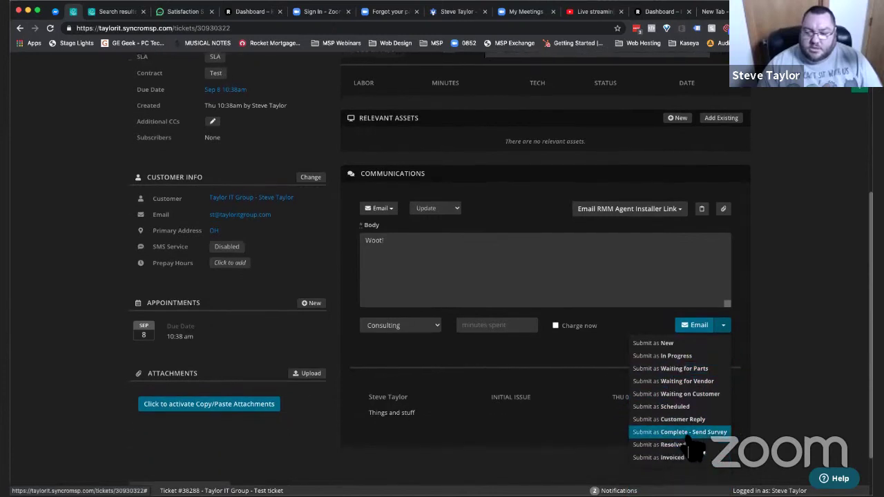
{"action": "left_click", "coordinate": [689, 439]}
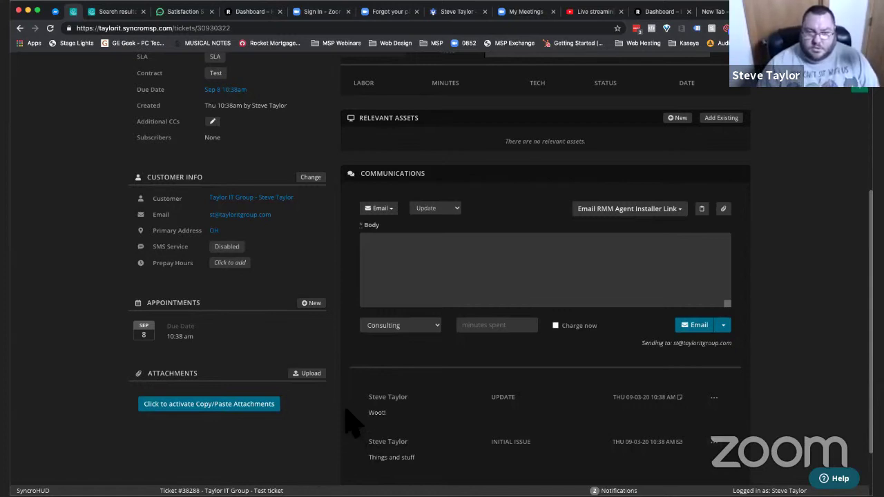
{"action": "scroll", "coordinate": [352, 423], "scroll_direction": "up", "scroll_amount": 3}
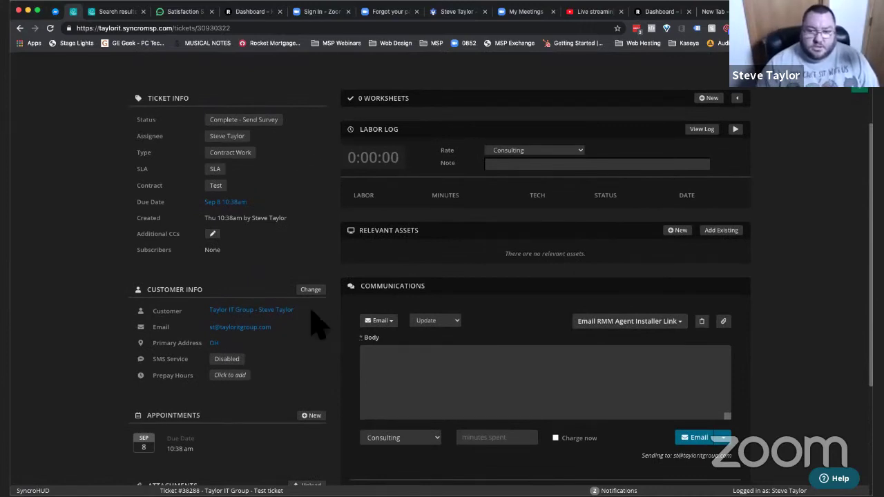
{"action": "left_click", "coordinate": [270, 122]}
{"action": "left_click", "coordinate": [306, 184]}
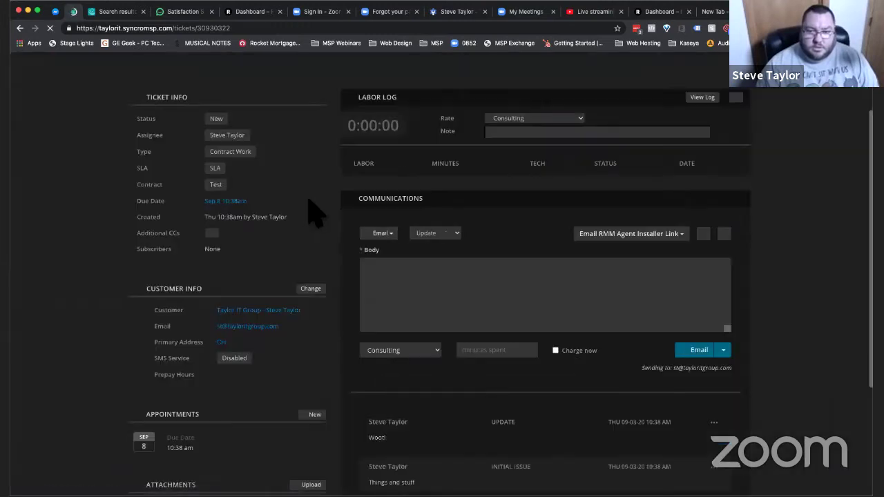
{"action": "left_click", "coordinate": [228, 118]}
{"action": "left_click", "coordinate": [231, 119]}
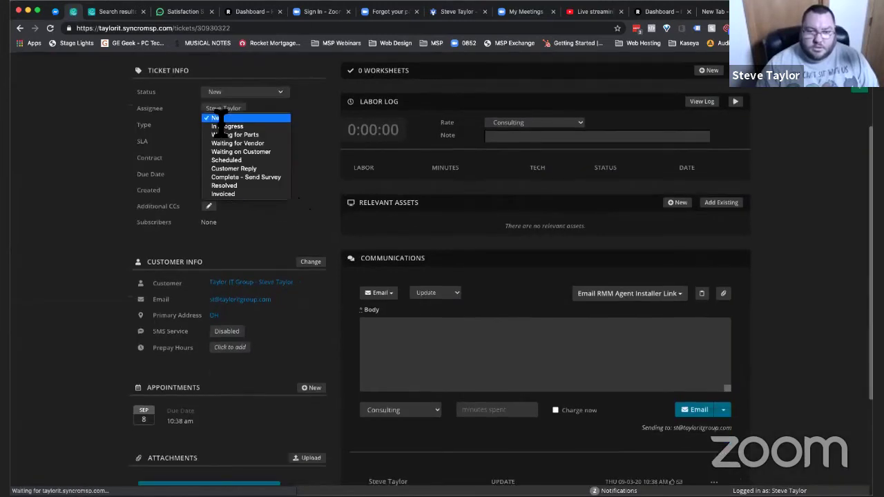
{"action": "left_click", "coordinate": [228, 177]}
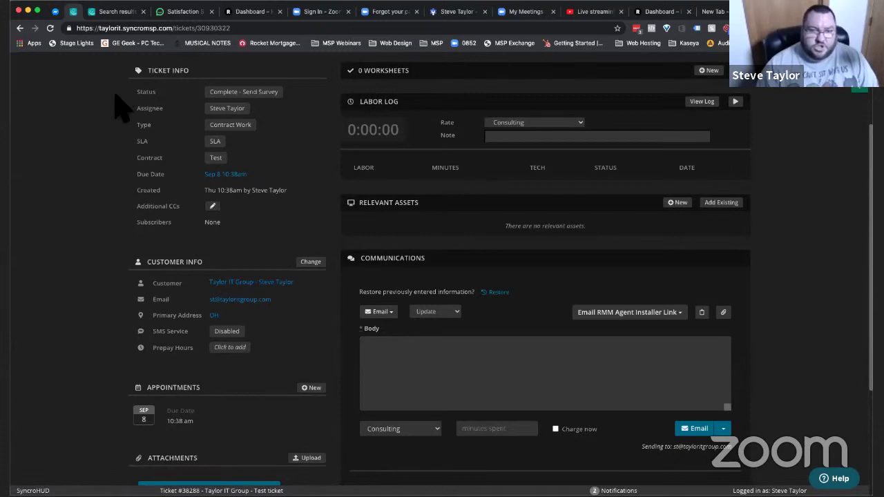
{"action": "scroll", "coordinate": [60, 79], "scroll_direction": "up", "scroll_amount": 3}
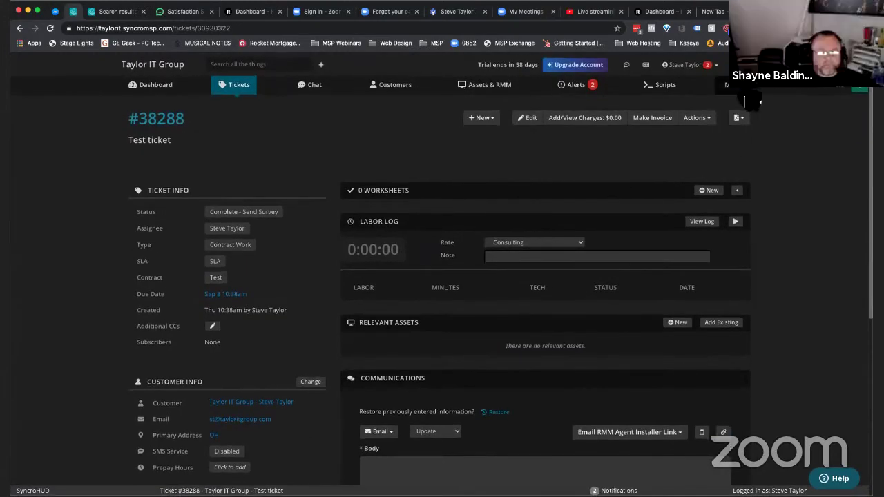
- Open Admin in a new tab and edit the Send Survey ticket automation
{"action": "left_click", "coordinate": [743, 89]}
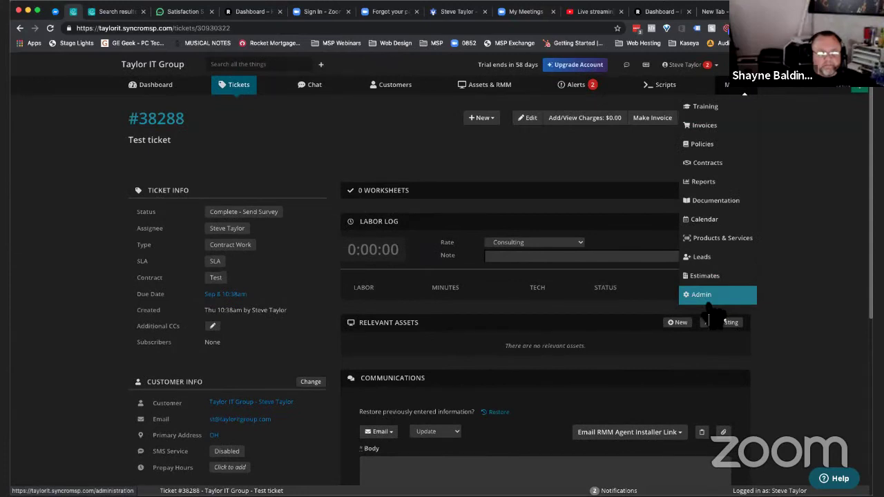
{"action": "right_click", "coordinate": [702, 296]}
{"action": "left_click", "coordinate": [732, 301]}
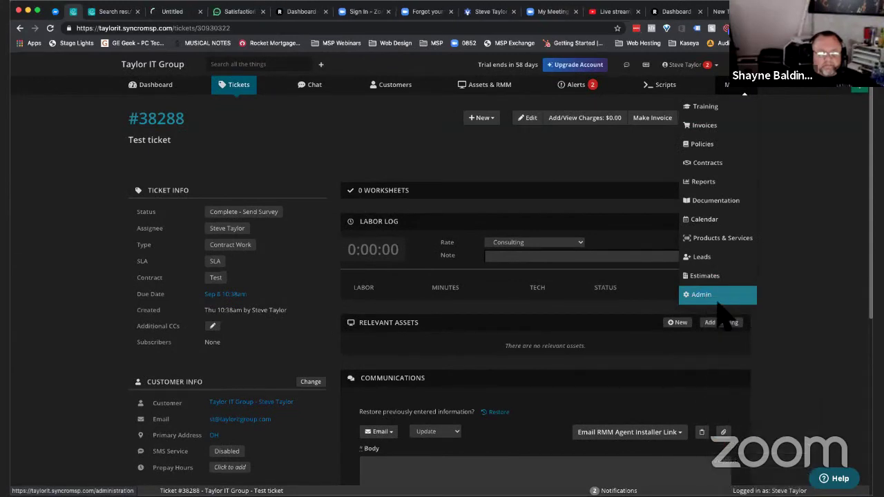
{"action": "key", "text": "ctrl+Tab"}
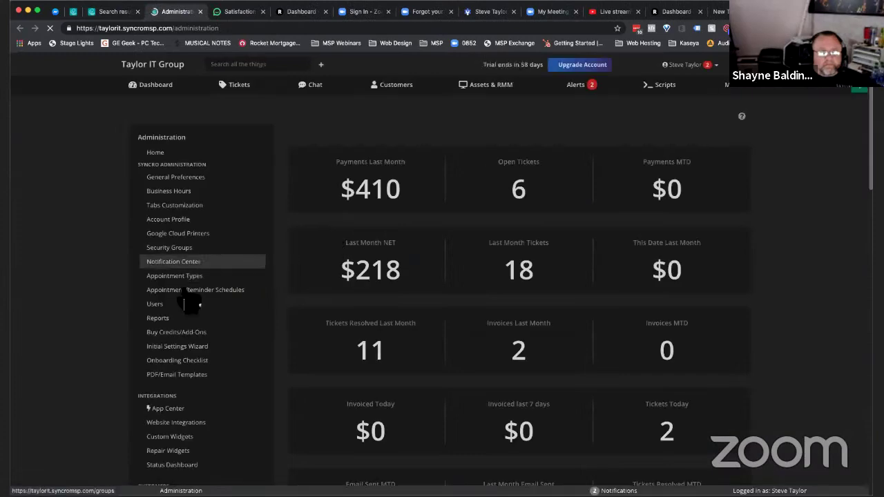
{"action": "scroll", "coordinate": [203, 359], "scroll_direction": "down", "scroll_amount": 10}
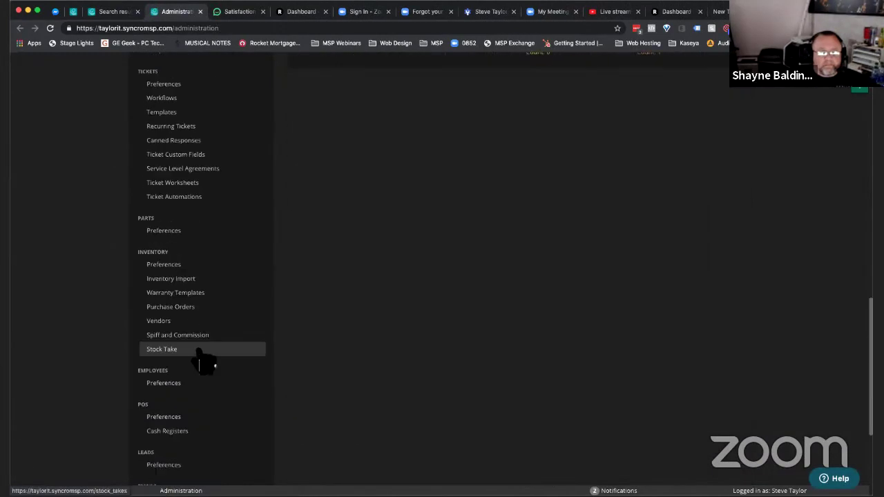
{"action": "scroll", "coordinate": [205, 361], "scroll_direction": "up", "scroll_amount": 2}
{"action": "left_click", "coordinate": [198, 246]}
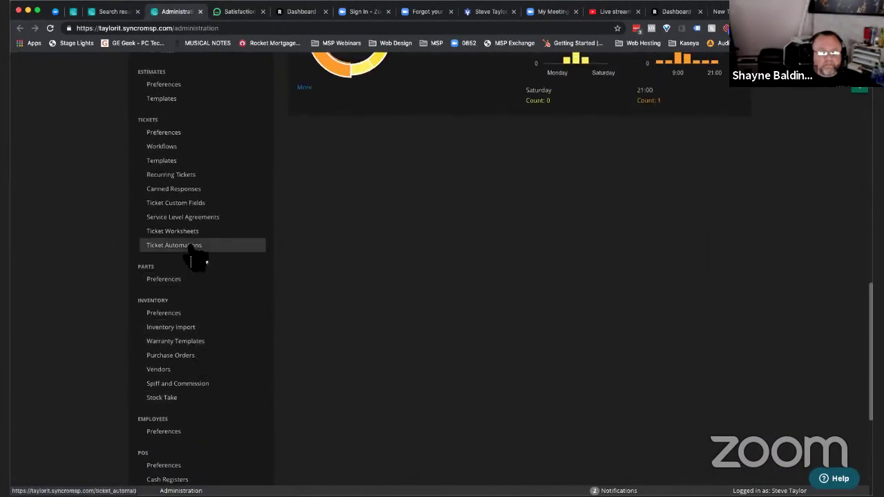
{"action": "left_click", "coordinate": [170, 206]}
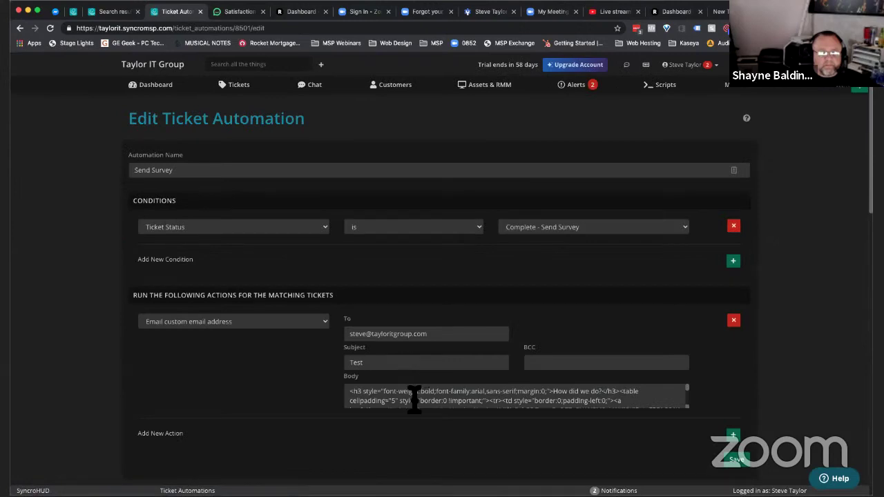
- Add a Change Status action set to Resolved and save the automation
{"action": "scroll", "coordinate": [286, 449], "scroll_direction": "down", "scroll_amount": 3}
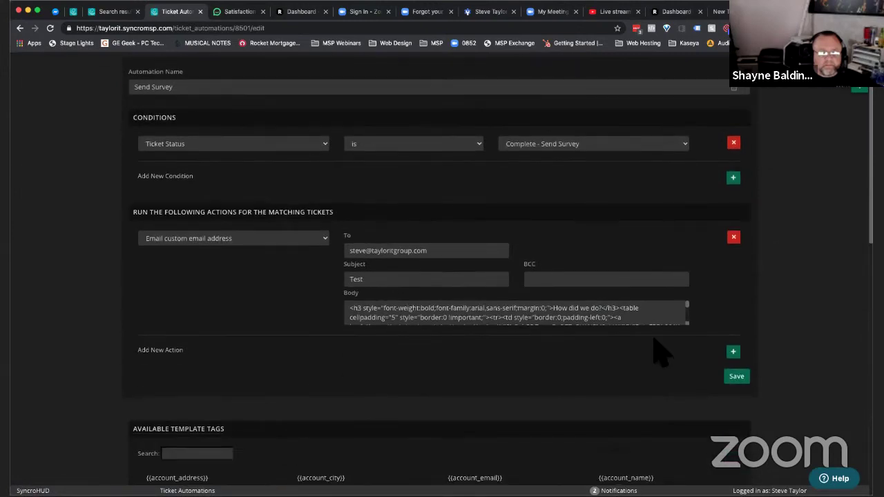
{"action": "left_click", "coordinate": [734, 352]}
{"action": "left_click", "coordinate": [249, 318]}
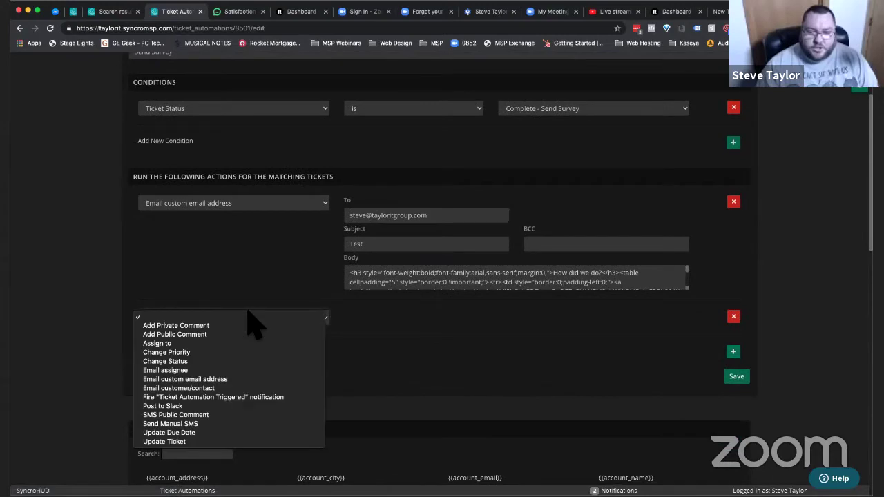
{"action": "left_click", "coordinate": [211, 359]}
{"action": "left_click", "coordinate": [393, 320]}
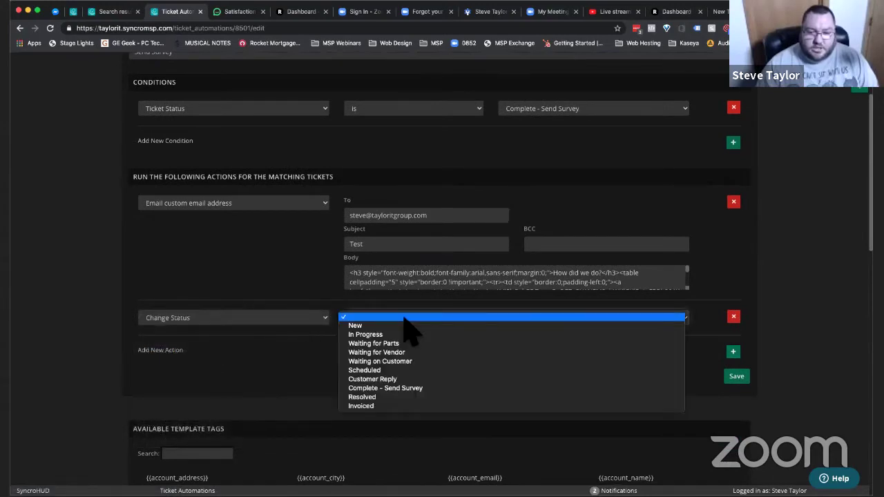
{"action": "left_click", "coordinate": [366, 398]}
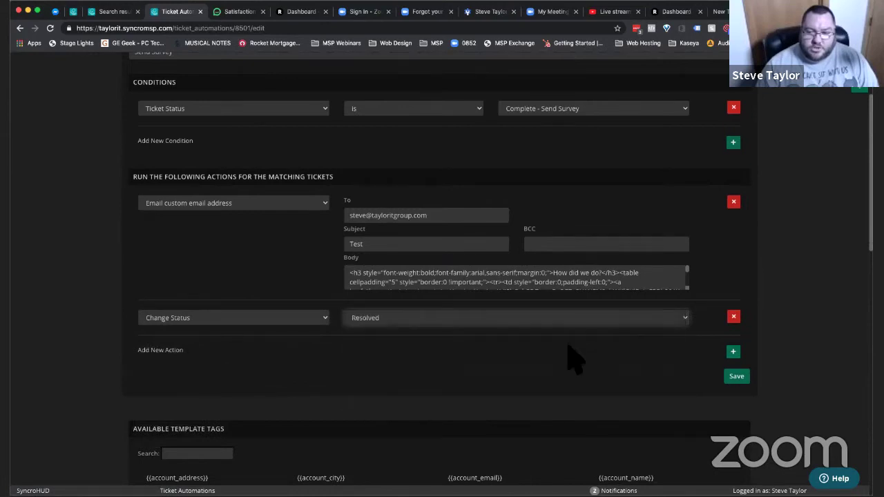
{"action": "left_click", "coordinate": [735, 378]}
- Switch ticket #38288's status to Scheduled, then back to Complete - Send Survey
{"action": "key", "text": "ctrl+shift+Tab"}
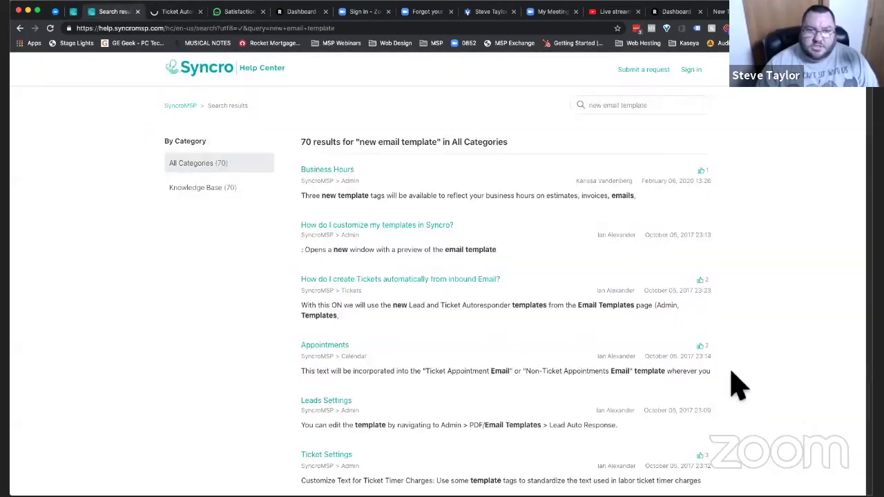
{"action": "key", "text": "ctrl+shift+Tab"}
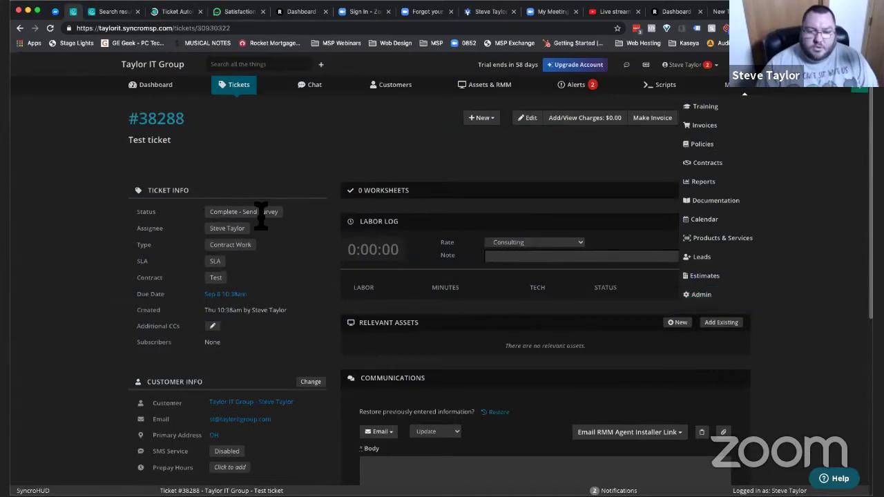
{"action": "left_click", "coordinate": [261, 212]}
{"action": "left_click", "coordinate": [247, 192]}
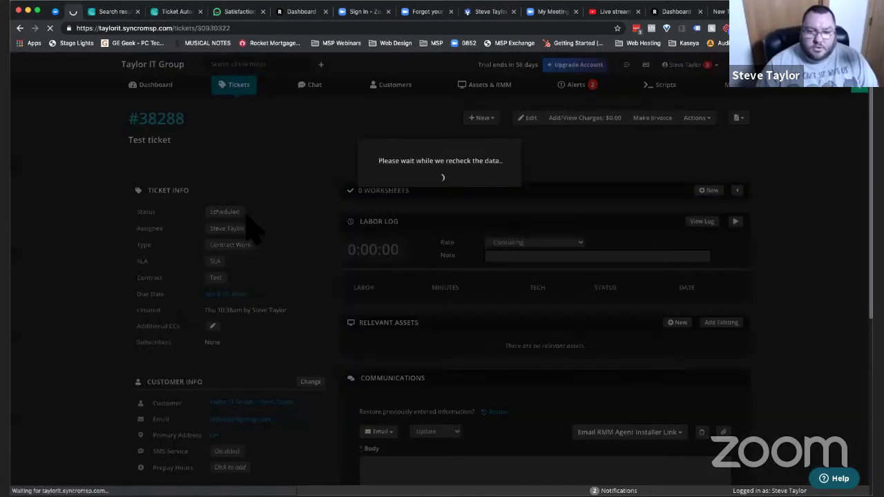
{"action": "left_click", "coordinate": [223, 212]}
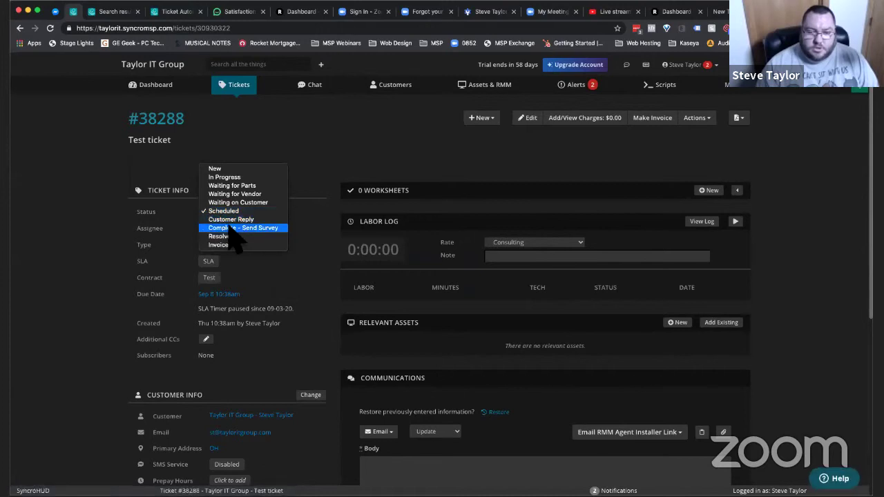
{"action": "left_click", "coordinate": [239, 228]}
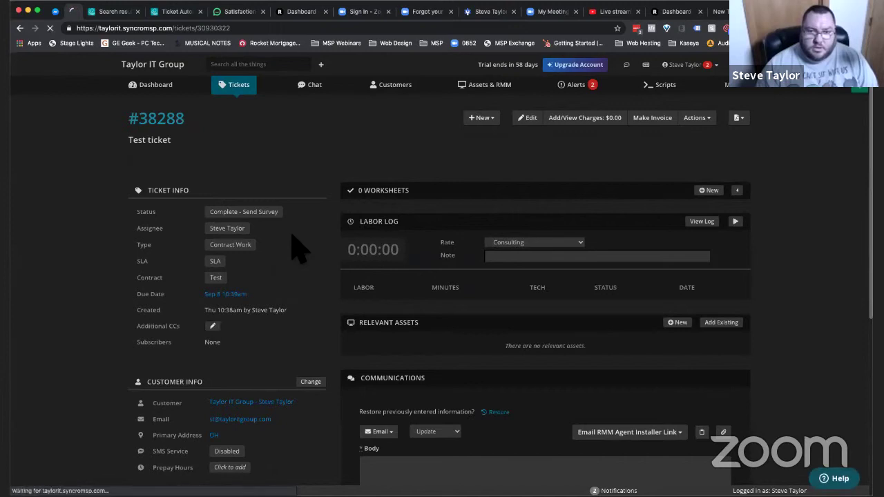
{"action": "key", "text": "ctrl+Tab"}
{"action": "key", "text": "ctrl+Tab"}
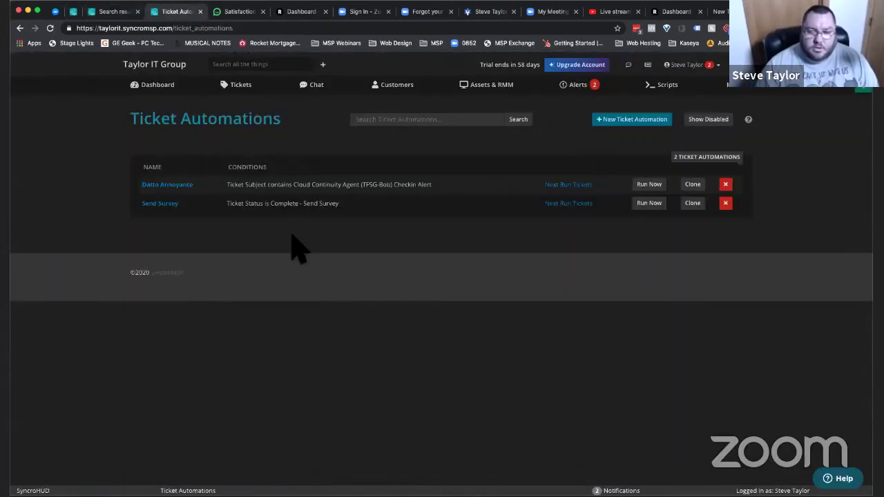
- Check Send Survey's Next Run Tickets for ticket #38288, then run the automation now
{"action": "left_click", "coordinate": [580, 207]}
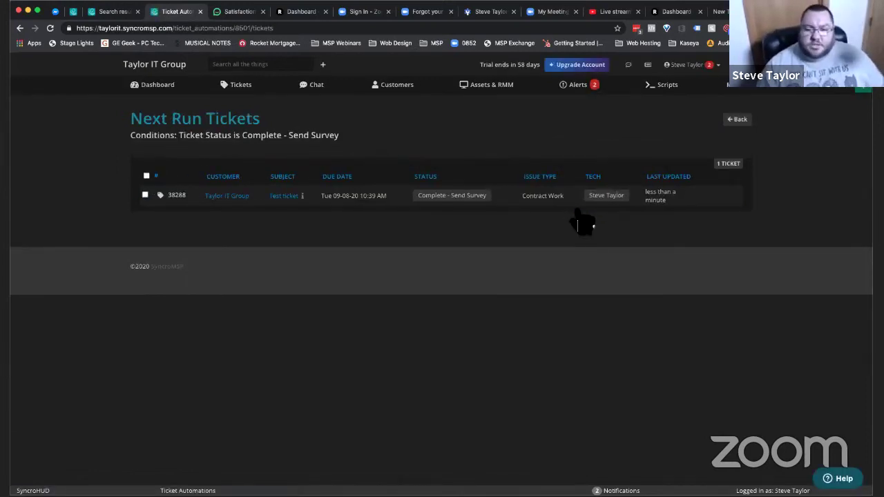
{"action": "key", "text": "super+bracketleft"}
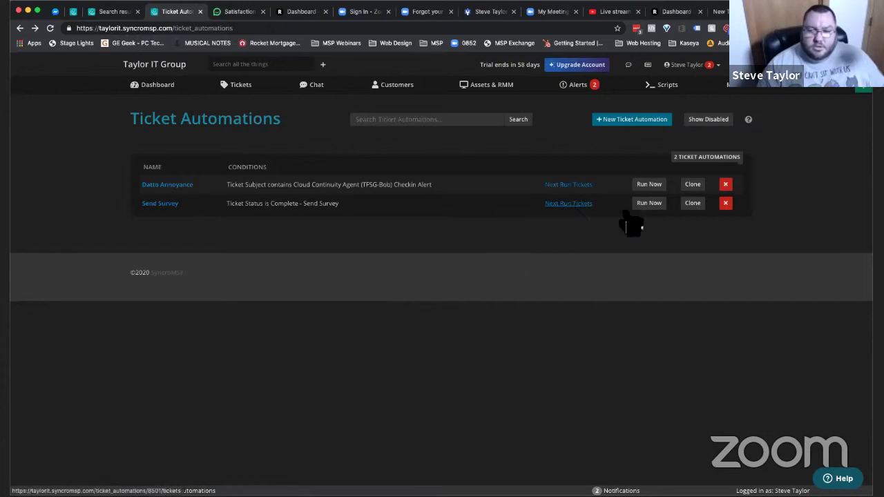
{"action": "left_click", "coordinate": [656, 220]}
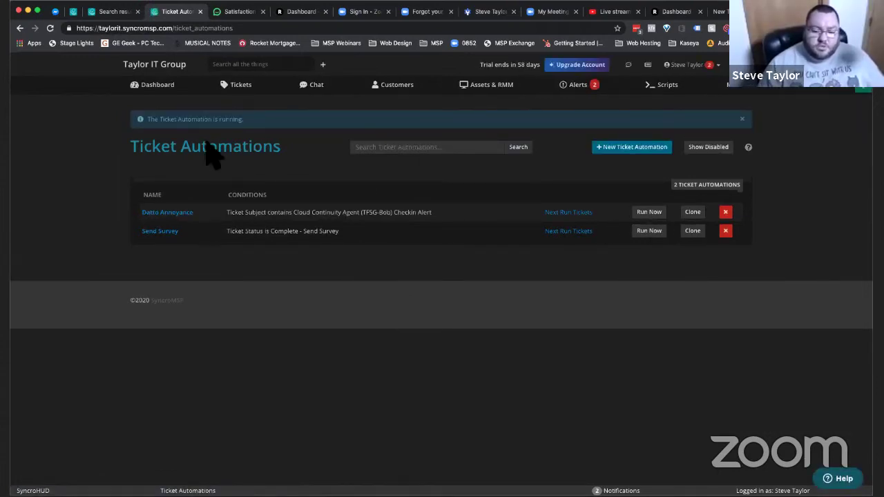
{"action": "left_click", "coordinate": [73, 12]}
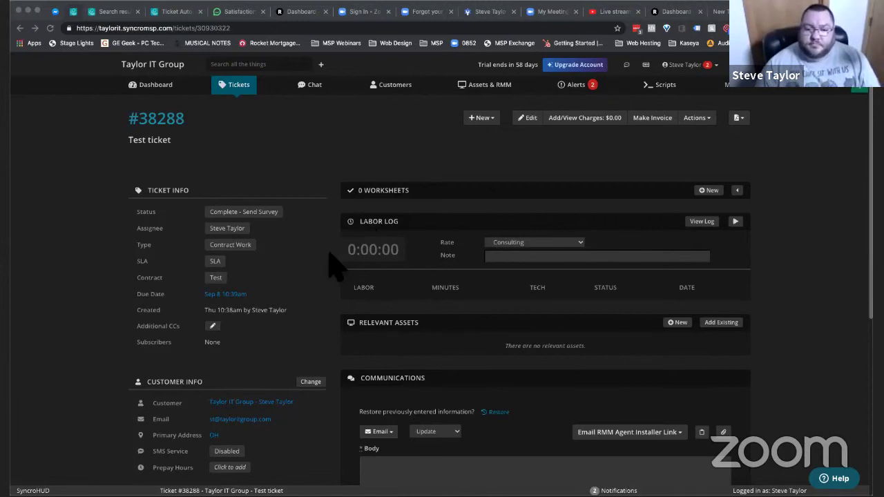
- In Spark's survey email, rate the service with the blue cat (Absolutely amazing) icon
{"action": "key", "text": "super+Tab"}
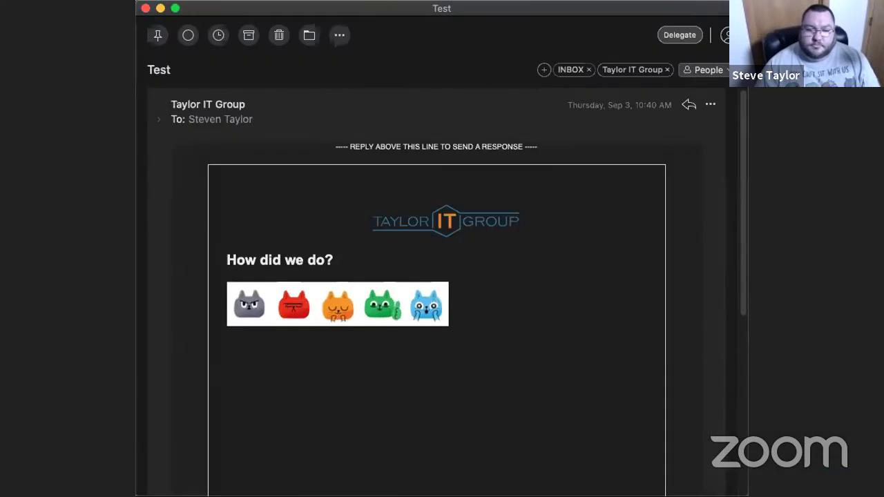
{"action": "scroll", "coordinate": [683, 379], "scroll_direction": "down", "scroll_amount": 10}
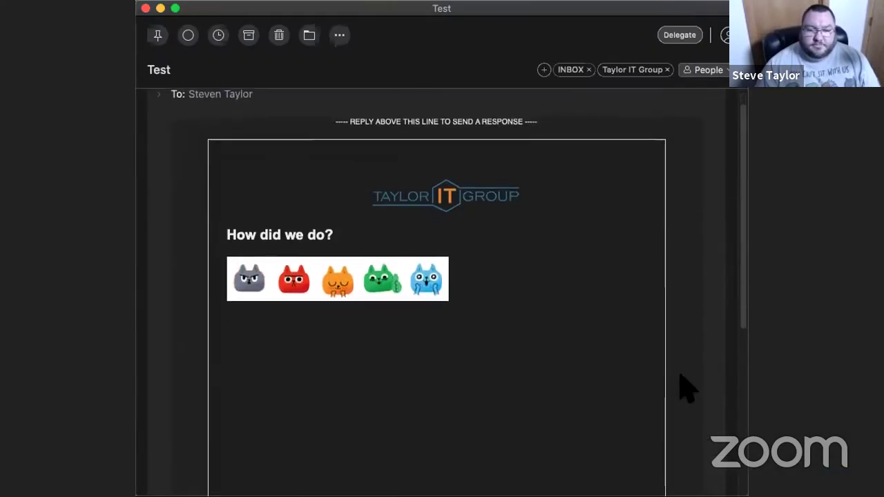
{"action": "scroll", "coordinate": [687, 389], "scroll_direction": "up", "scroll_amount": 10}
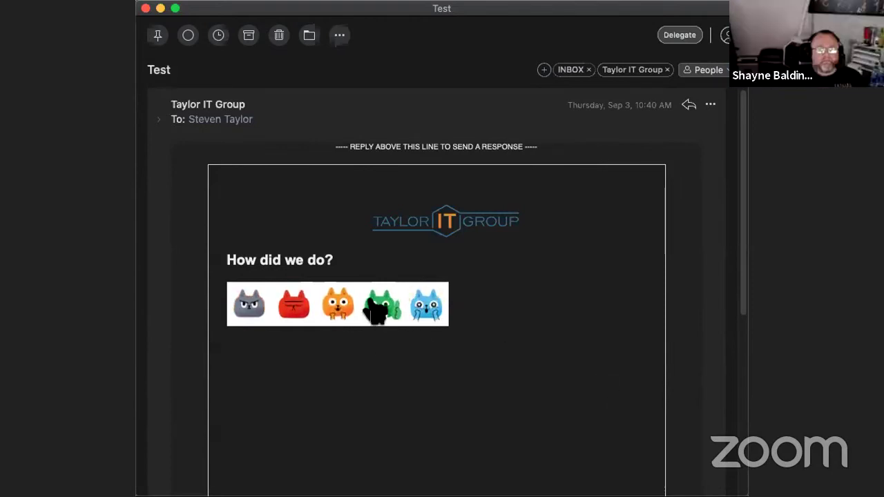
{"action": "left_click", "coordinate": [419, 314]}
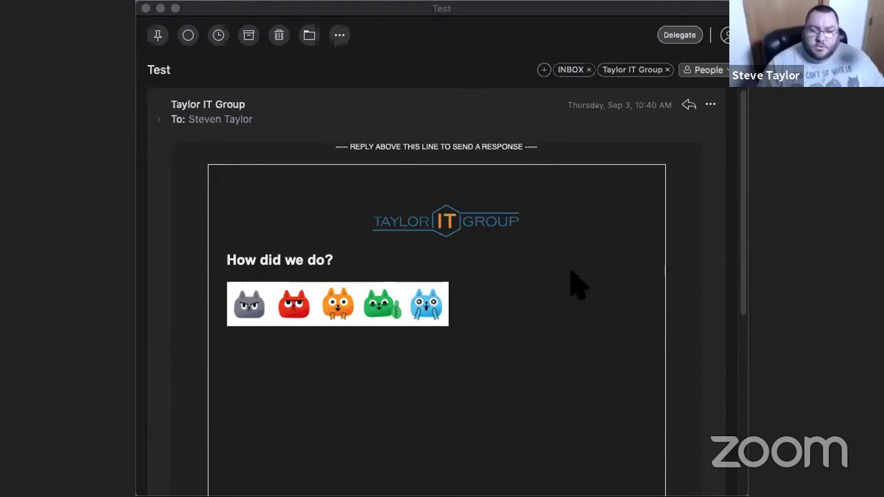
- Return to the survey response page and send the Absolutely amazing! feedback
{"action": "key", "text": "super+Tab"}
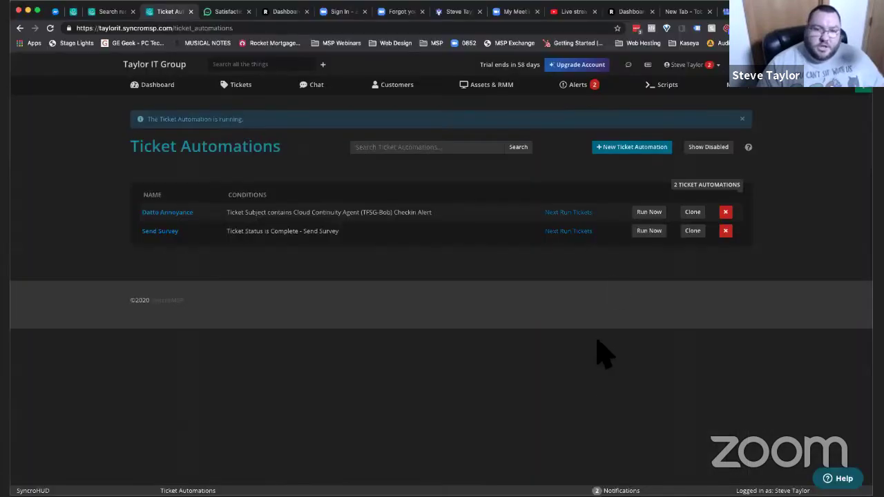
{"action": "key", "text": "ctrl+Tab"}
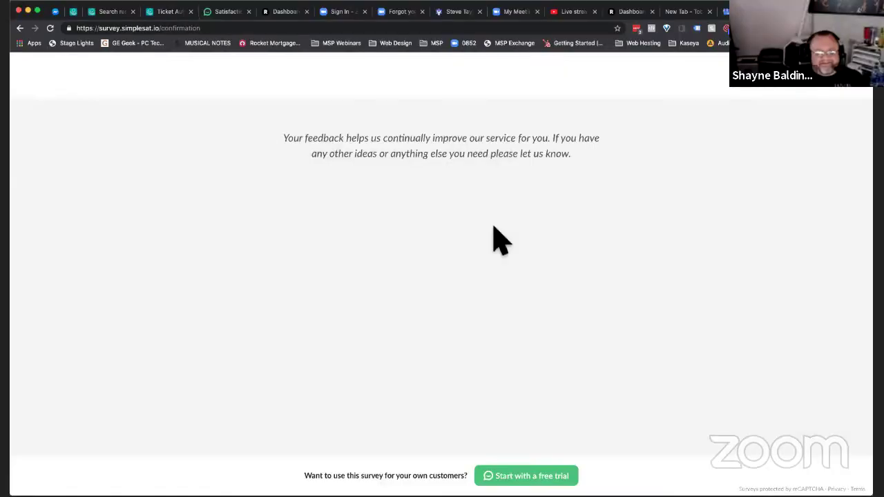
{"action": "scroll", "coordinate": [440, 276], "scroll_direction": "left", "scroll_amount": 5}
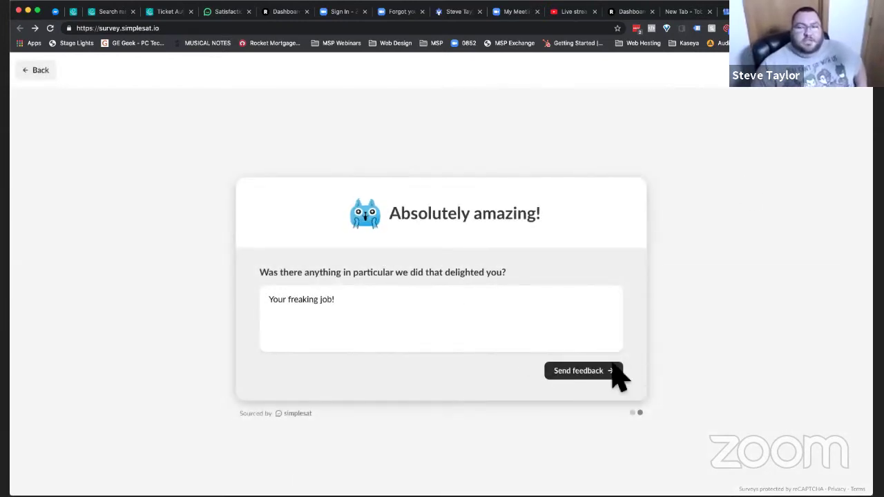
{"action": "left_click", "coordinate": [580, 371]}
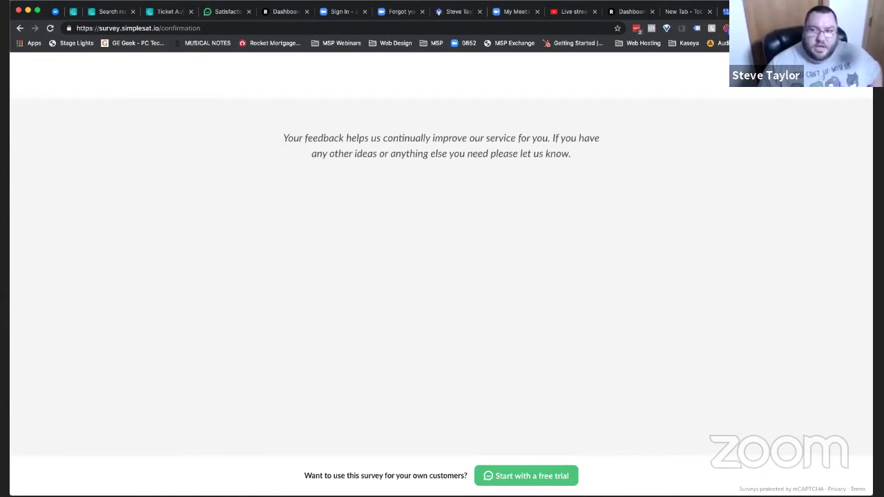
- Disable AdGuard protection for survey.simplesat.io, go back, and resubmit the feedback
{"action": "left_click", "coordinate": [801, 27]}
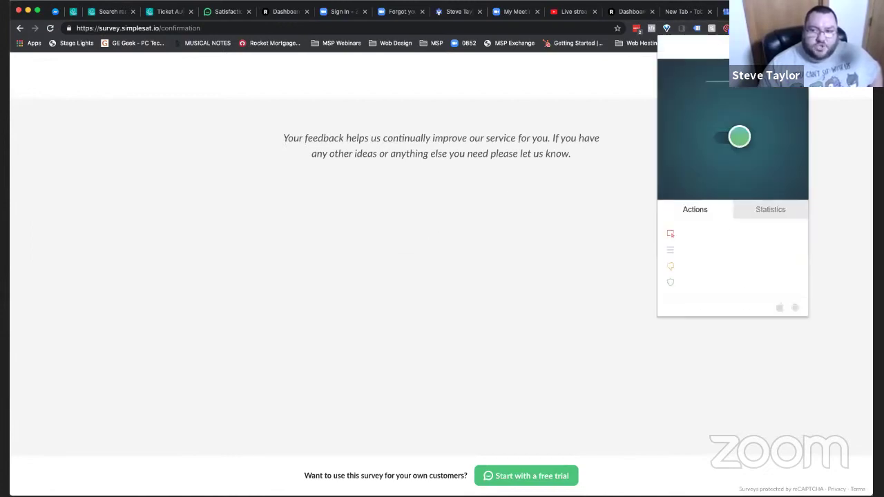
{"action": "left_click", "coordinate": [738, 136]}
{"action": "left_click", "coordinate": [547, 222]}
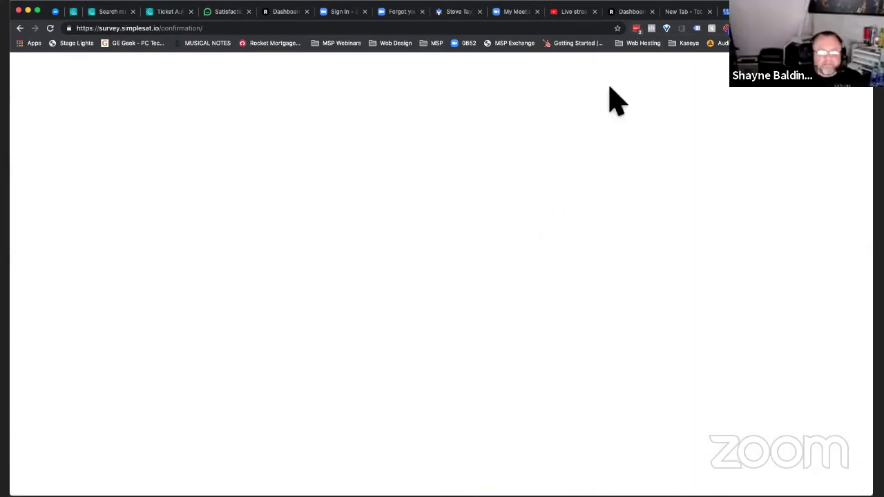
{"action": "left_click", "coordinate": [20, 29]}
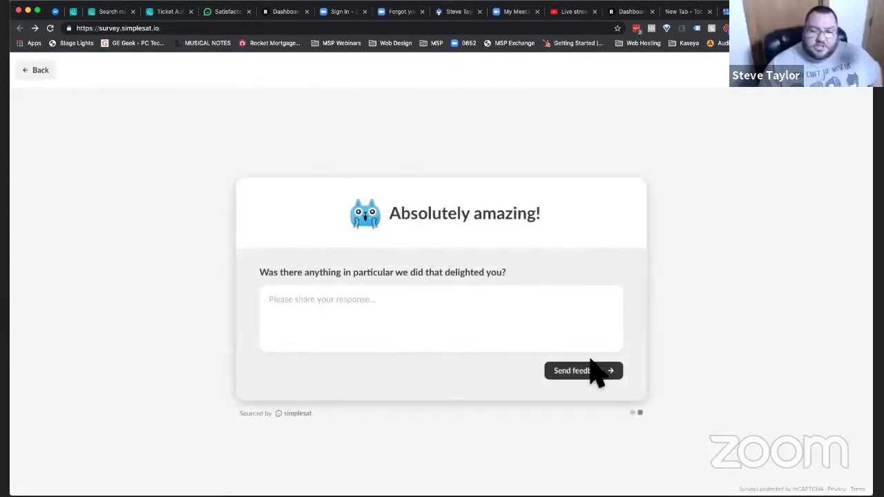
{"action": "left_click", "coordinate": [584, 375]}
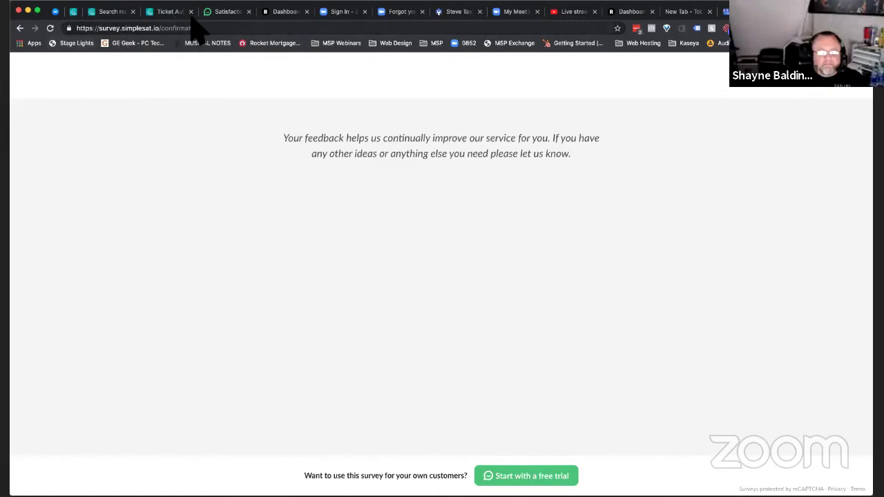
- Switch to the Satisfaction Survey tab and close the Copy your embed code dialog
{"action": "left_click", "coordinate": [222, 13]}
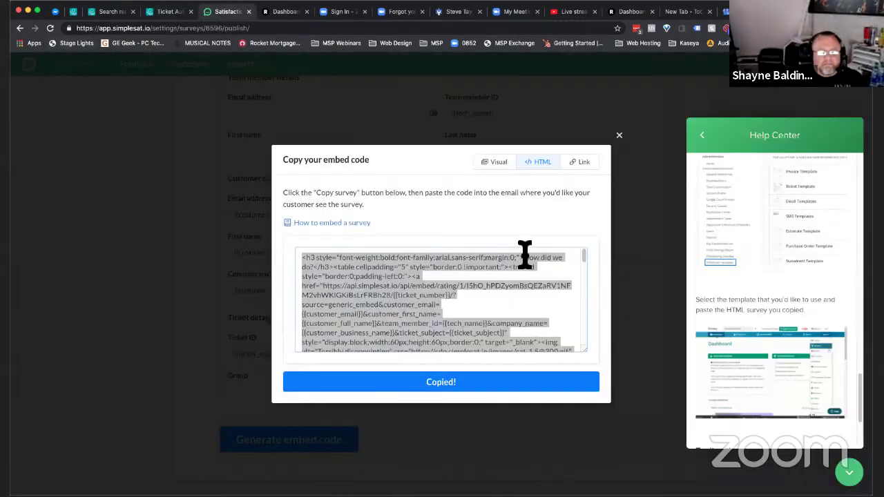
{"action": "left_click", "coordinate": [619, 135]}
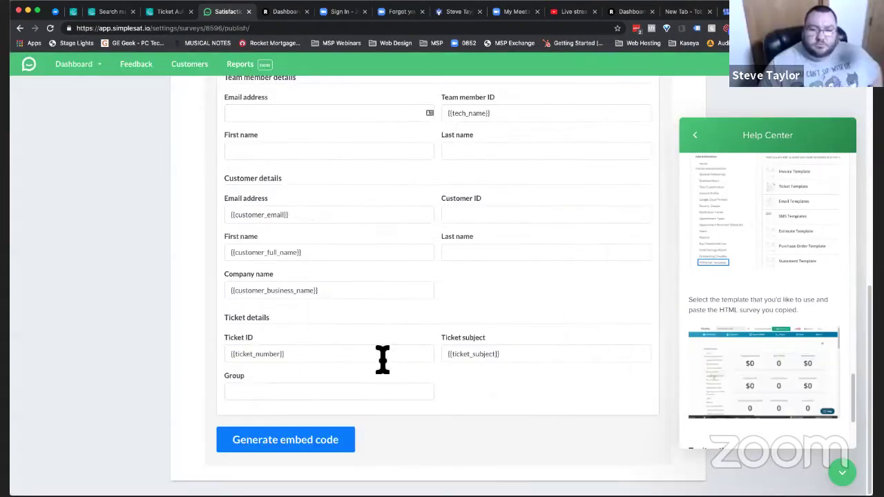
{"action": "scroll", "coordinate": [383, 360], "scroll_direction": "up", "scroll_amount": 10}
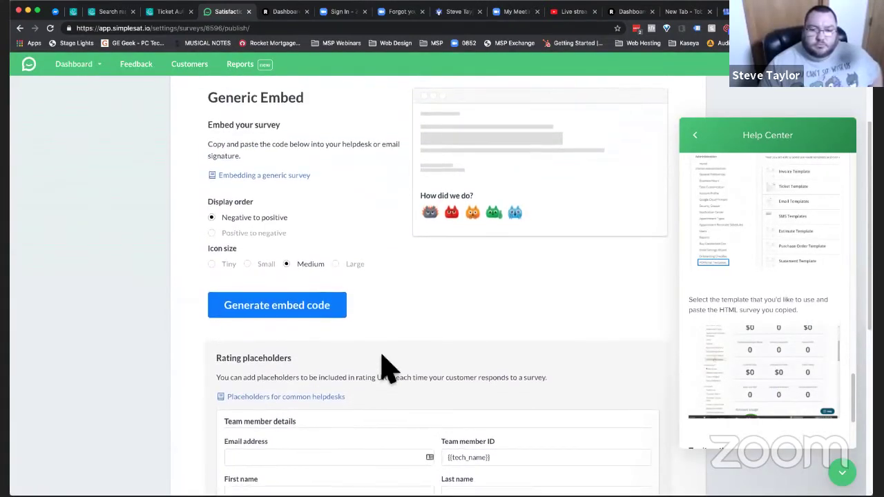
- Compare Large and Medium icon sizes, leaving the survey icons at Medium
{"action": "left_click", "coordinate": [335, 264]}
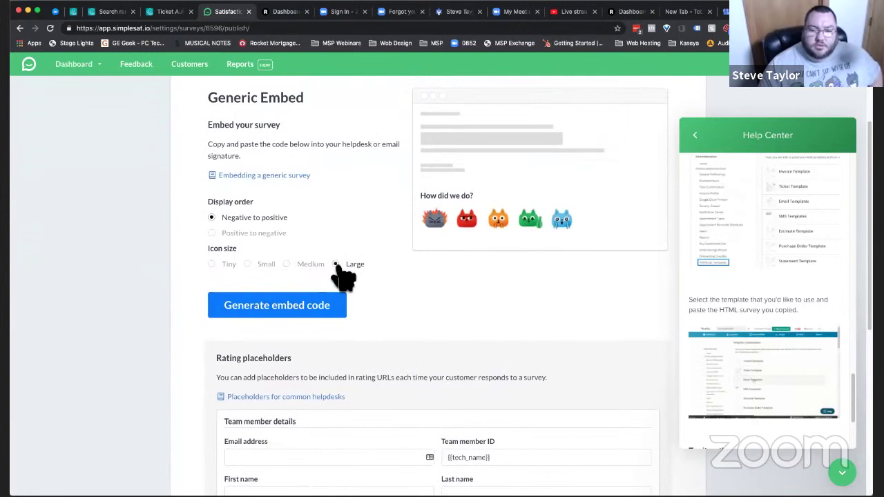
{"action": "left_click", "coordinate": [288, 264]}
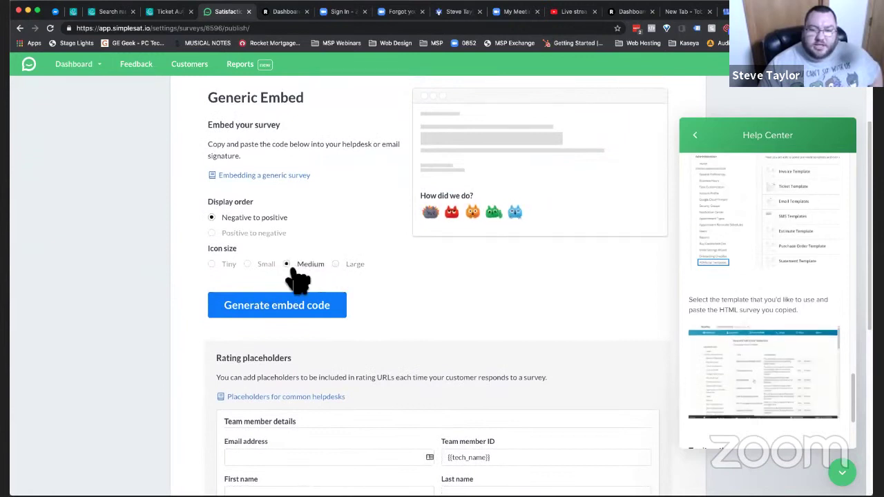
{"action": "left_click", "coordinate": [336, 265]}
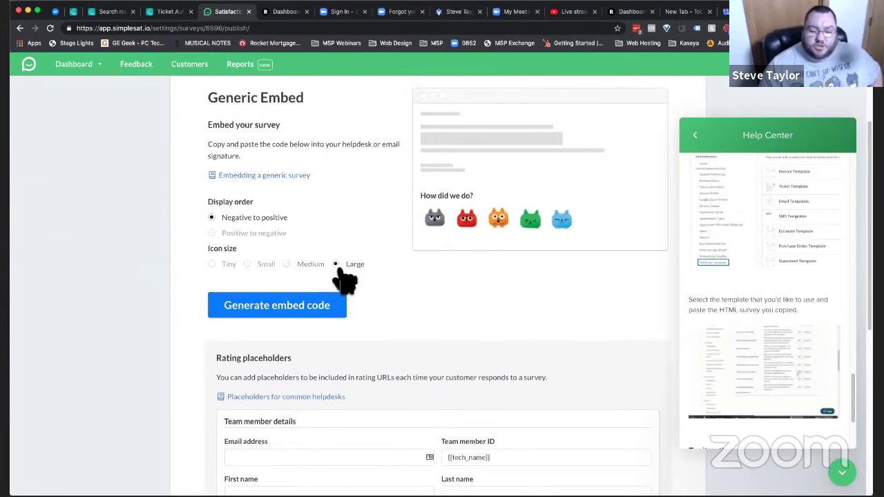
{"action": "left_click", "coordinate": [287, 264]}
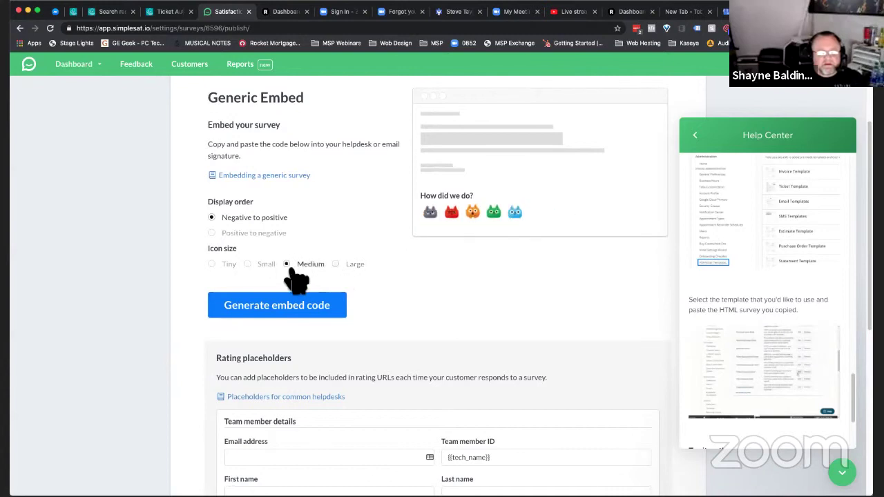
{"action": "scroll", "coordinate": [296, 280], "scroll_direction": "up", "scroll_amount": 3}
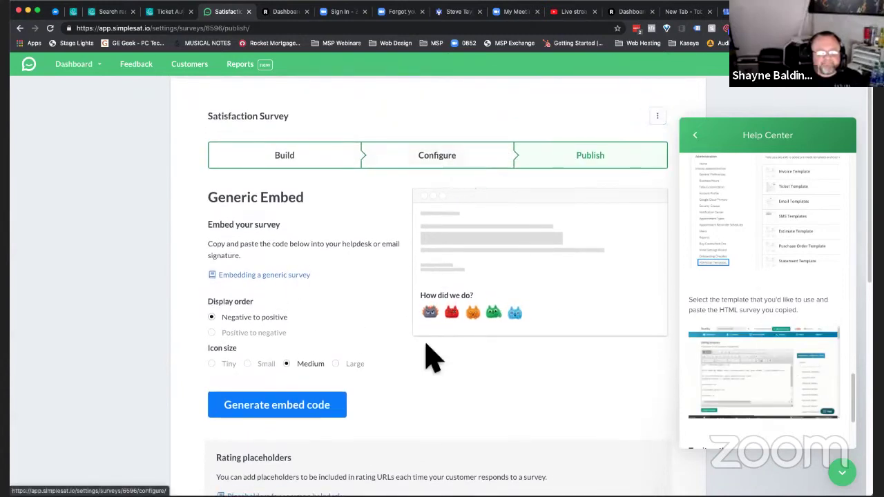
{"action": "scroll", "coordinate": [427, 348], "scroll_direction": "down", "scroll_amount": 3}
{"action": "scroll", "coordinate": [443, 318], "scroll_direction": "up", "scroll_amount": 3}
- Enable the Google and Facebook call-to-action review buttons in the survey configuration
{"action": "left_click", "coordinate": [474, 208]}
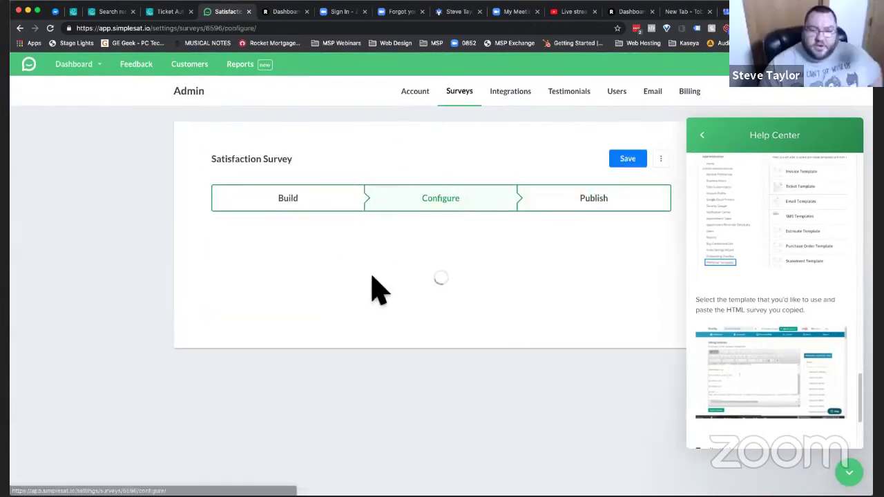
{"action": "scroll", "coordinate": [342, 334], "scroll_direction": "down", "scroll_amount": 7}
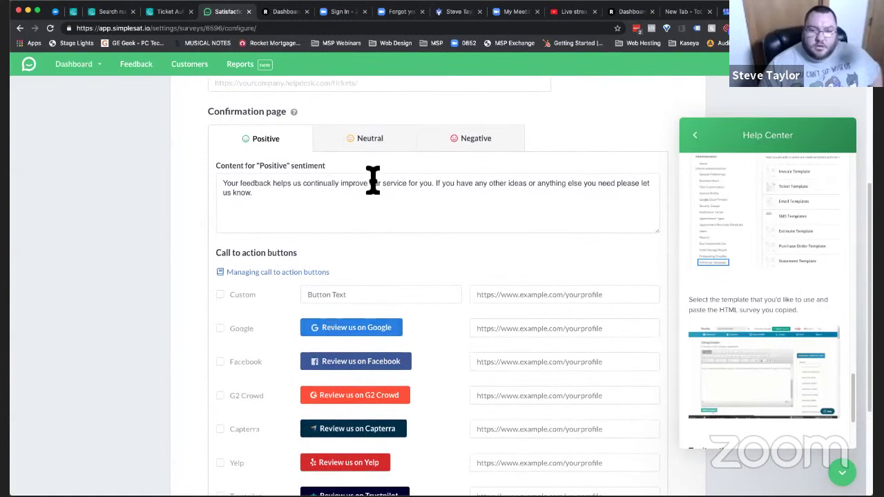
{"action": "scroll", "coordinate": [311, 325], "scroll_direction": "down", "scroll_amount": 1}
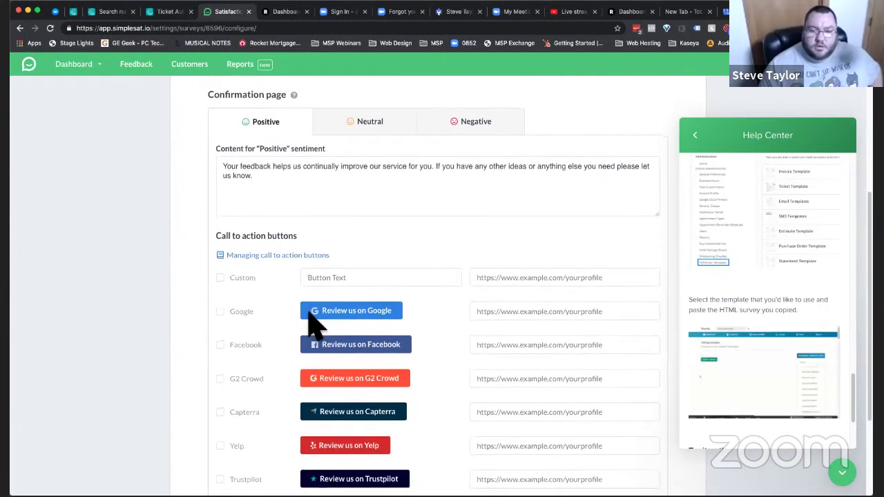
{"action": "left_click", "coordinate": [220, 312]}
{"action": "left_click", "coordinate": [222, 345]}
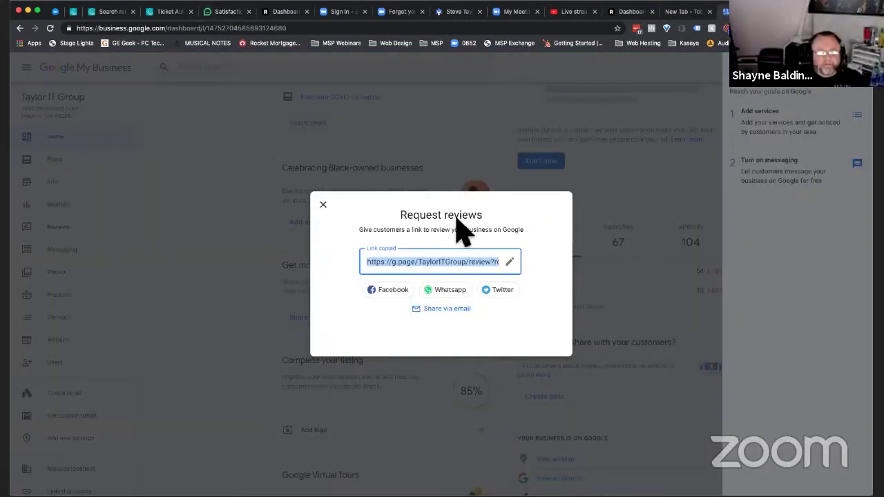
- Paste the Google My Business review link into the Google button's field
{"action": "left_click", "coordinate": [214, 13]}
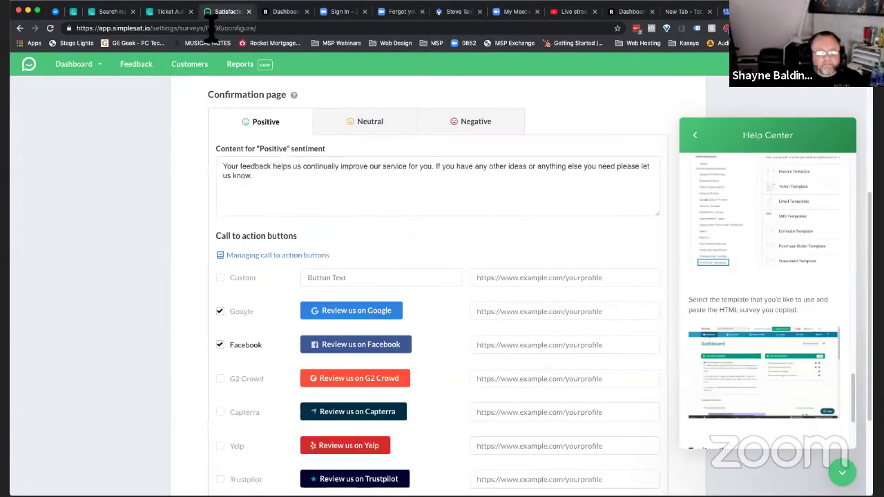
{"action": "left_click", "coordinate": [557, 311]}
{"action": "type", "text": "https://g.page/TaylorITGroup/review?rc"}
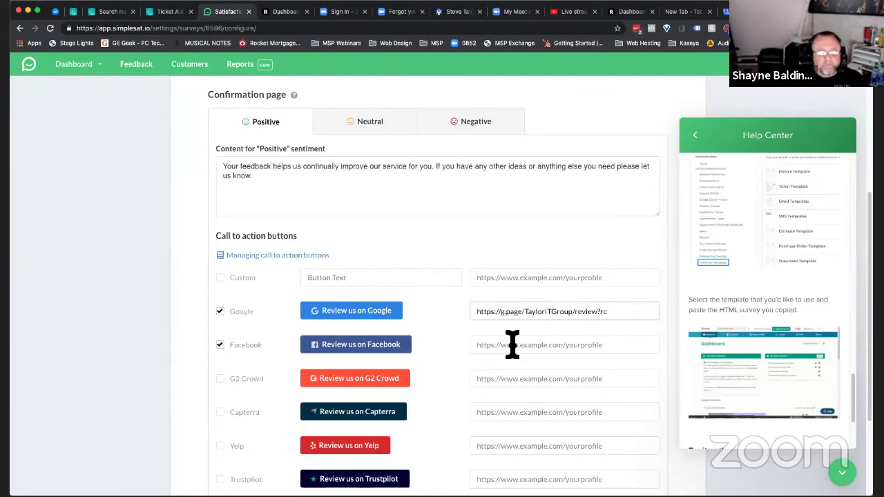
- Set the Facebook button link to facebook.com/TaylorITGroup/reviews/ and save the survey
{"action": "left_click", "coordinate": [512, 345]}
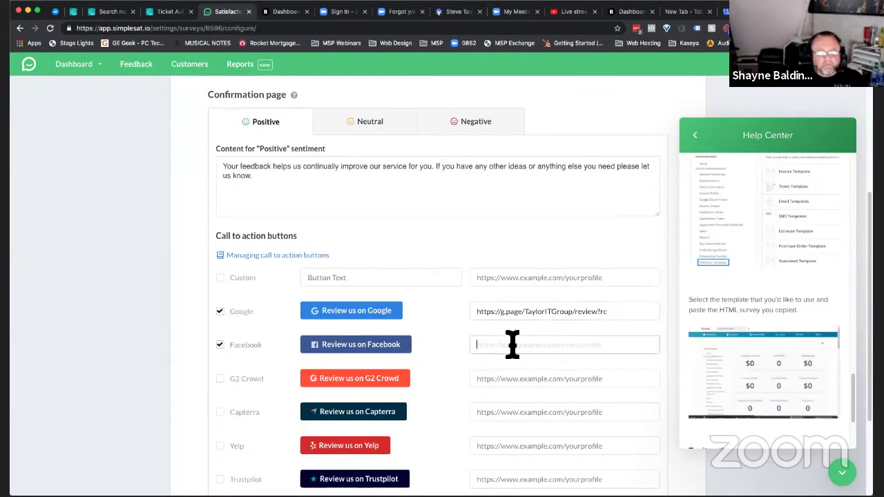
{"action": "left_click", "coordinate": [682, 12]}
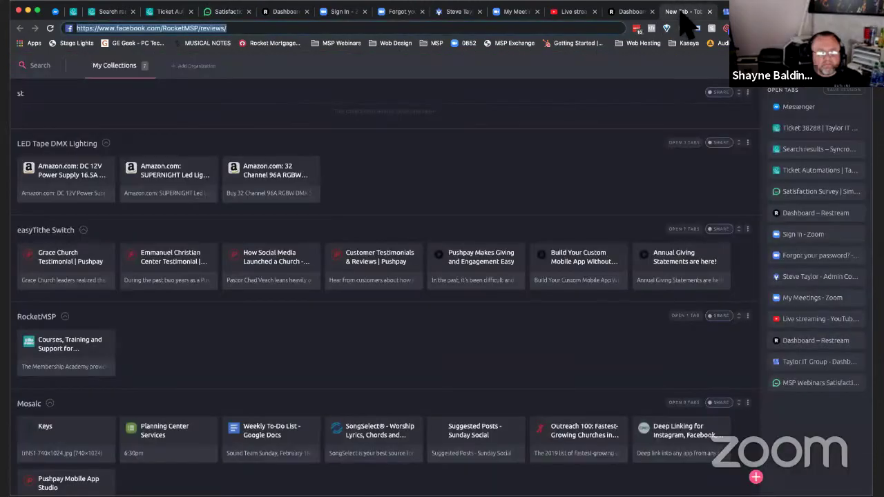
{"action": "double_click", "coordinate": [182, 27]}
{"action": "type", "text": "TaylorITGroup"}
{"action": "key", "text": "Return"}
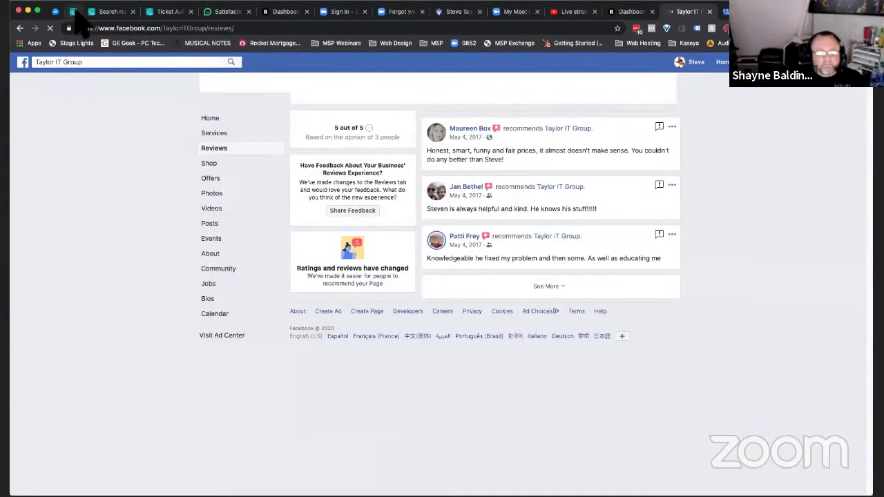
{"action": "left_click", "coordinate": [225, 14]}
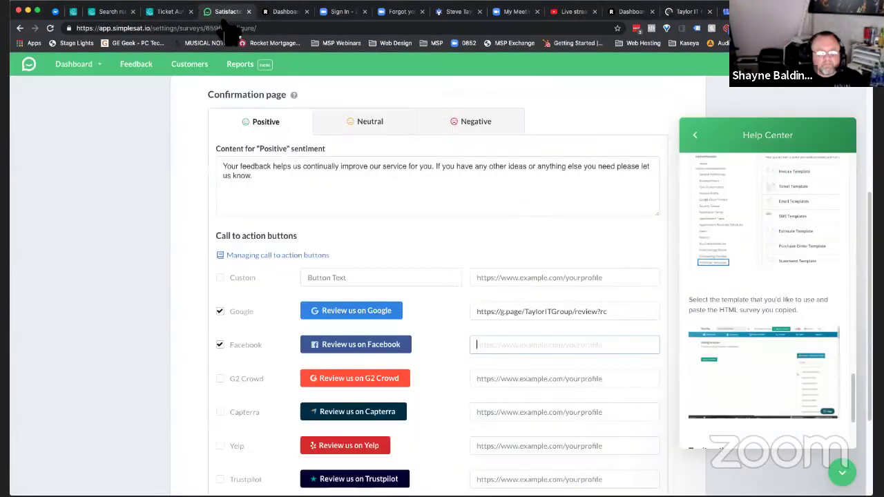
{"action": "left_click", "coordinate": [543, 348]}
{"action": "type", "text": "https://www.facebook.com/TaylorITGroup/reviews/"}
{"action": "scroll", "coordinate": [543, 347], "scroll_direction": "down", "scroll_amount": 5}
{"action": "scroll", "coordinate": [543, 348], "scroll_direction": "up", "scroll_amount": 10}
{"action": "left_click", "coordinate": [624, 160]}
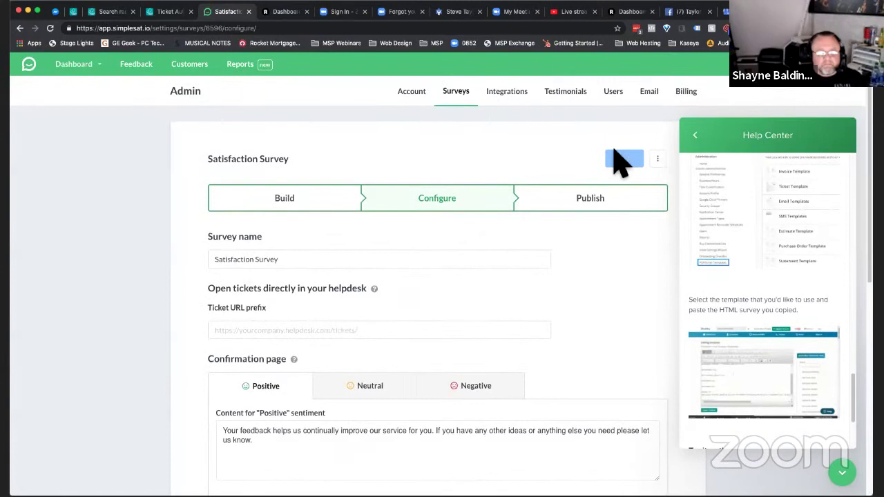
{"action": "left_click", "coordinate": [600, 204]}
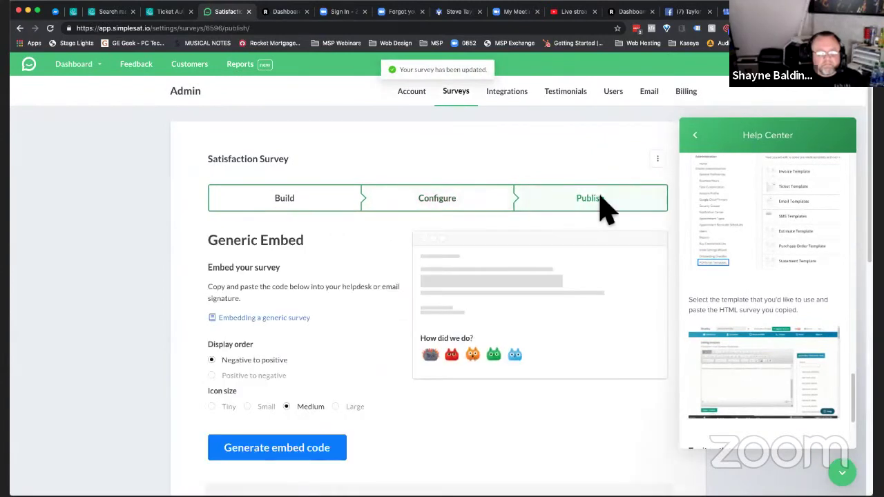
{"action": "left_click", "coordinate": [435, 199]}
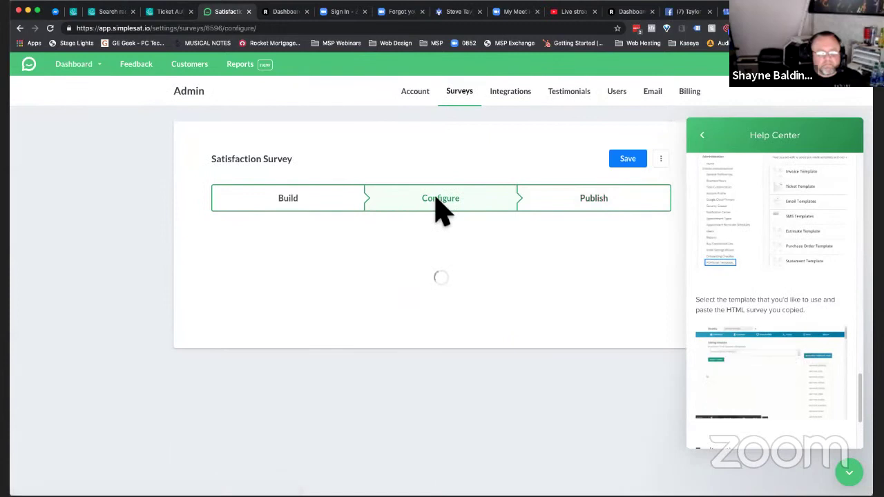
{"action": "left_click", "coordinate": [255, 335]}
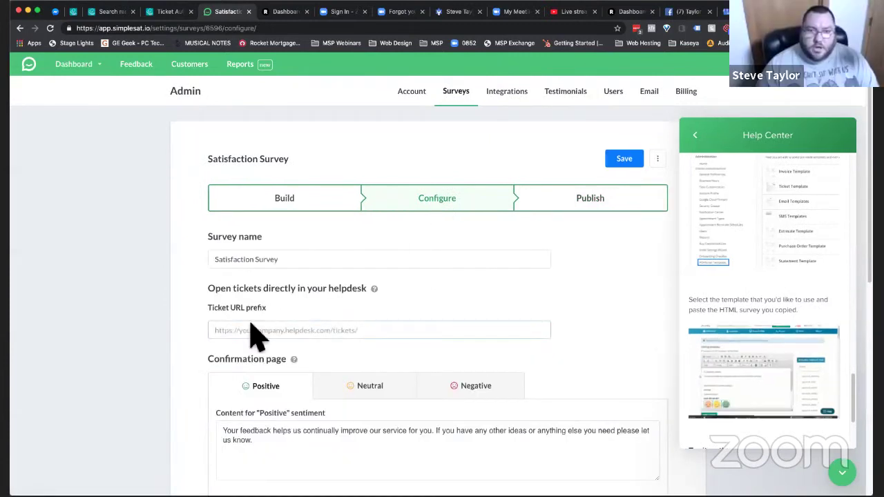
{"action": "left_click", "coordinate": [73, 12]}
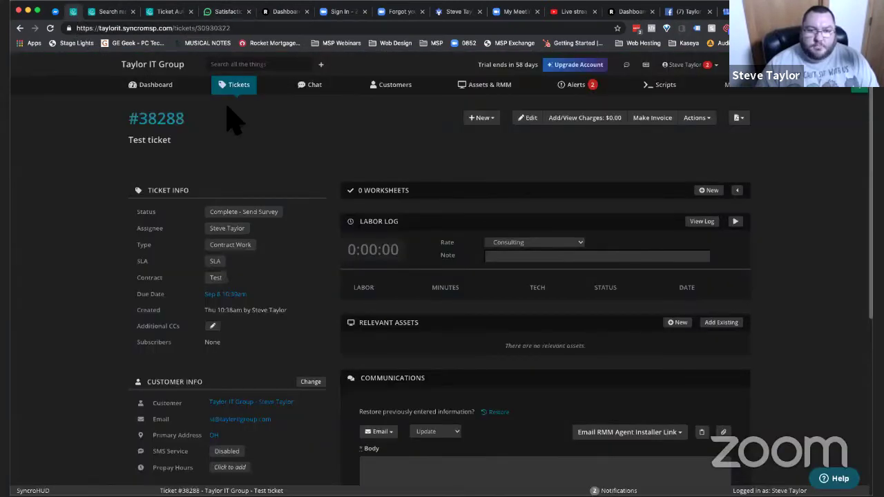
{"action": "left_click_drag", "start_coordinate": [196, 27], "coordinate": [43, 32]}
{"action": "key", "text": "ctrl+c"}
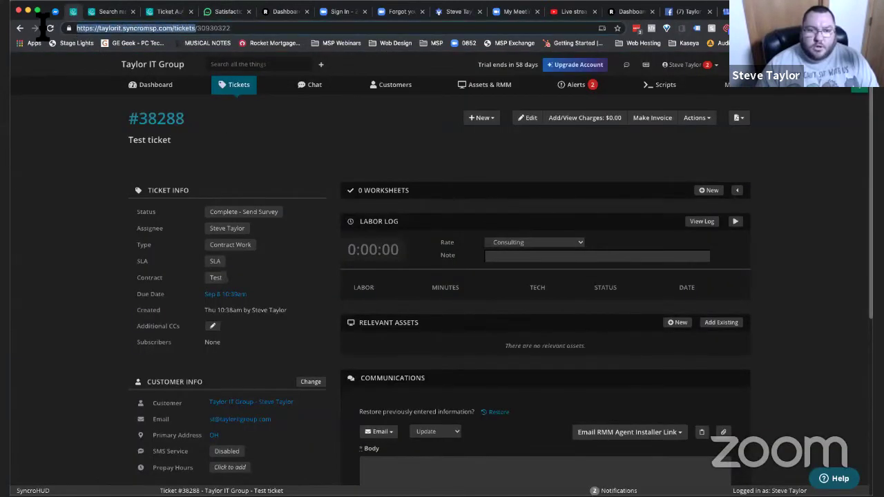
{"action": "left_click", "coordinate": [224, 12]}
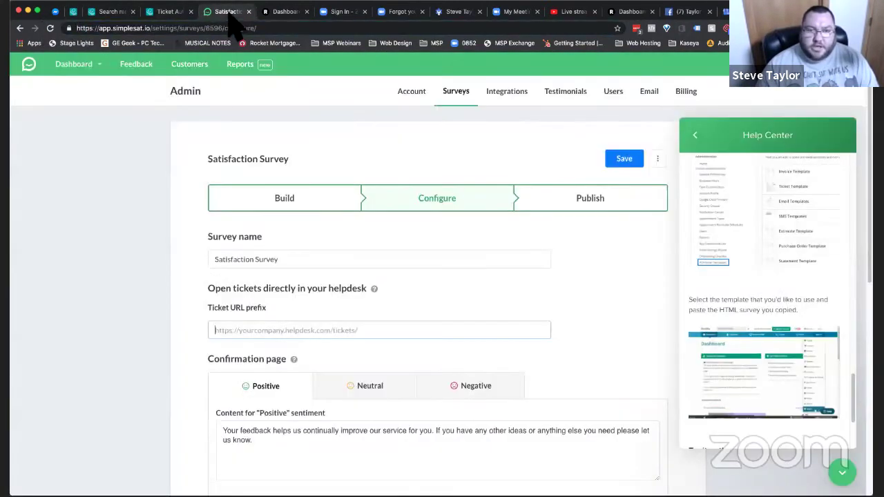
{"action": "key", "text": "ctrl+v"}
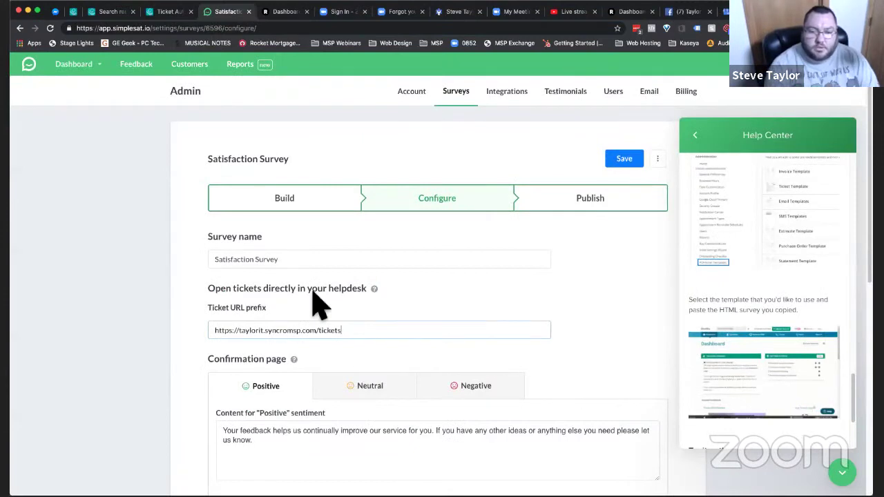
{"action": "type", "text": "/"}
{"action": "left_click", "coordinate": [622, 161]}
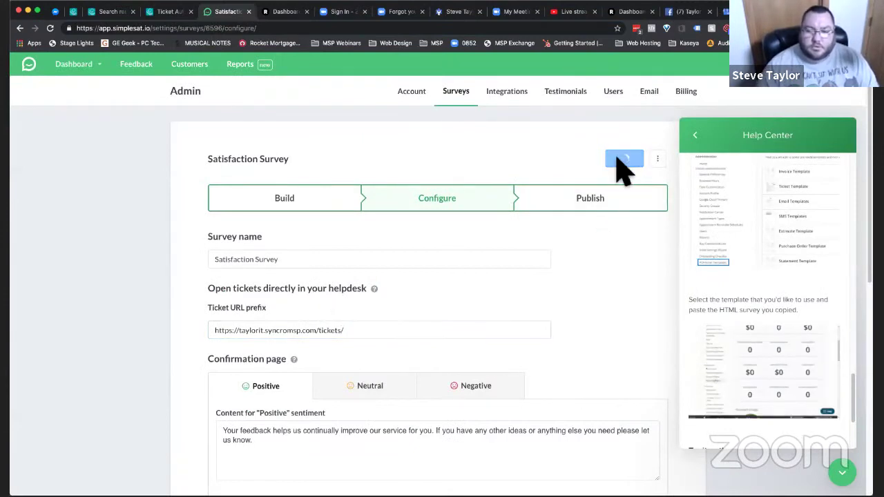
{"action": "left_click", "coordinate": [579, 220]}
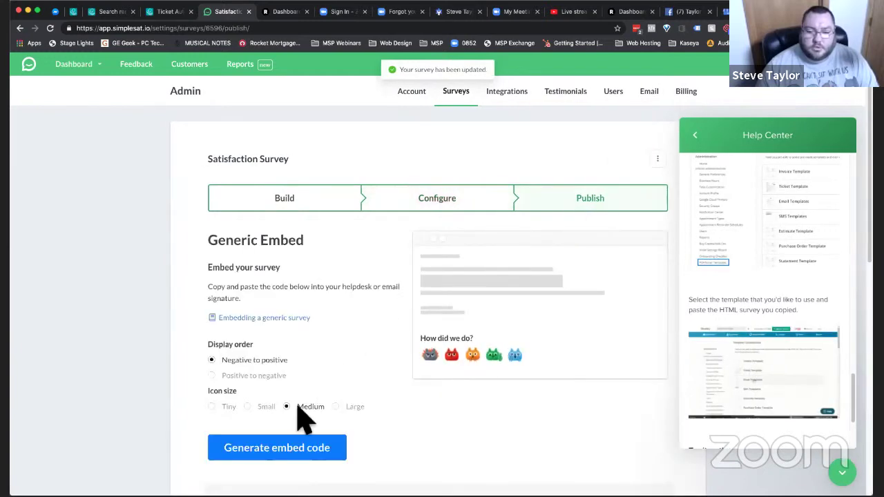
{"action": "scroll", "coordinate": [304, 418], "scroll_direction": "down", "scroll_amount": 2}
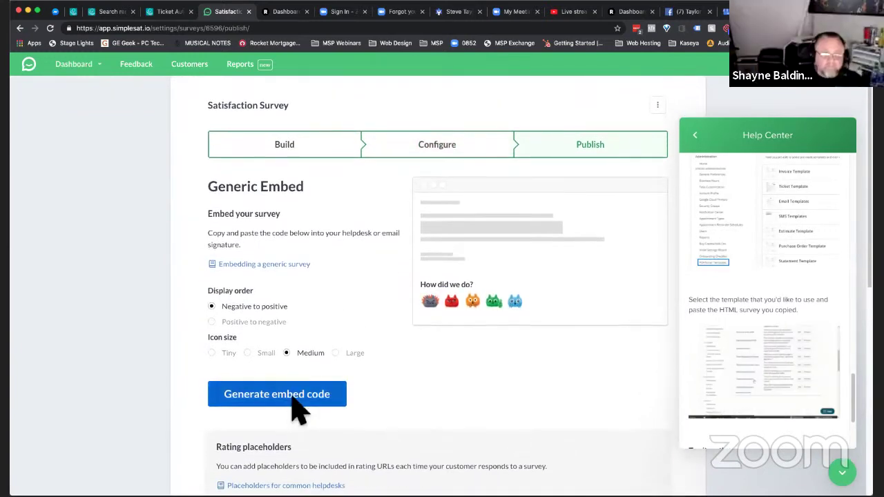
- Generate the Simplesat survey's embed code as HTML and copy it
{"action": "left_click", "coordinate": [293, 398]}
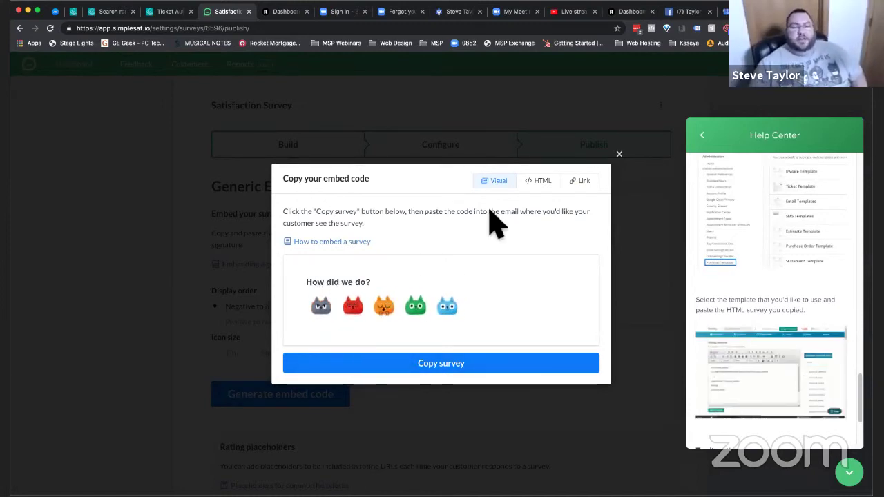
{"action": "left_click", "coordinate": [540, 181]}
{"action": "left_click", "coordinate": [385, 308]}
{"action": "key", "text": "ctrl+shift+Tab"}
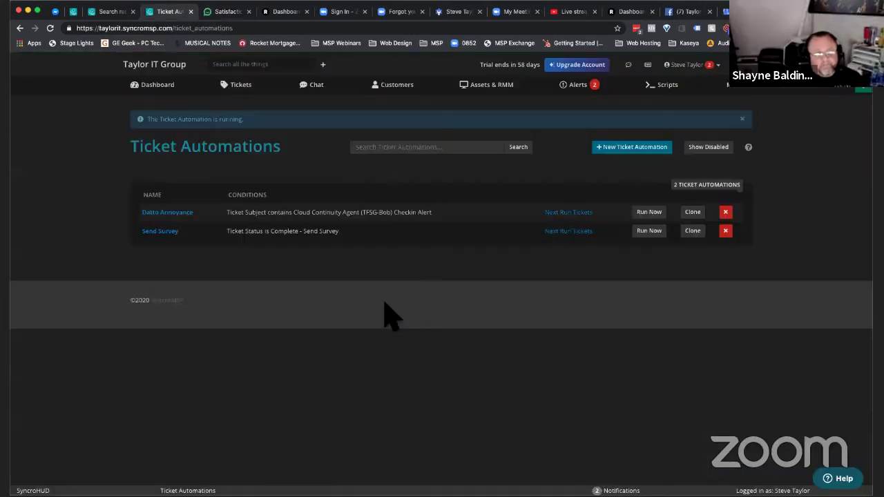
- Replace the Send Survey automation's email Body with the pasted HTML embed code
{"action": "left_click", "coordinate": [160, 232]}
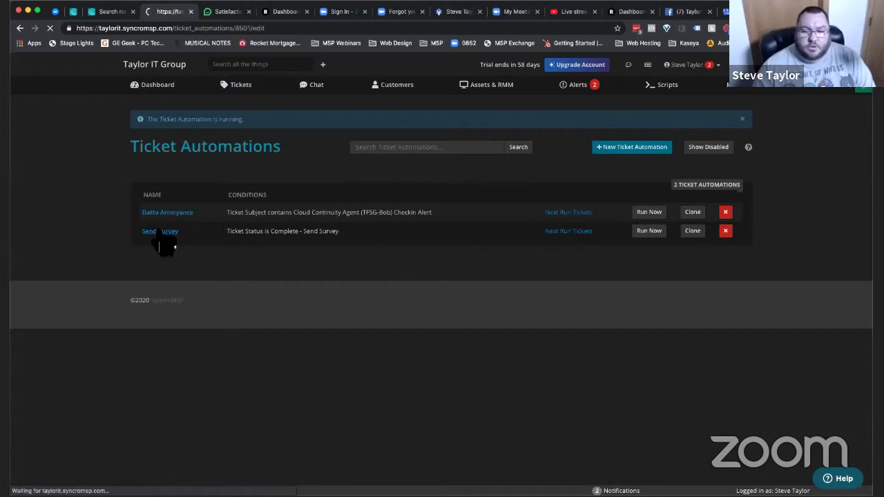
{"action": "scroll", "coordinate": [523, 355], "scroll_direction": "down", "scroll_amount": 3}
{"action": "left_click", "coordinate": [431, 302]}
{"action": "key", "text": "ctrl+a"}
{"action": "key", "text": "ctrl+v"}
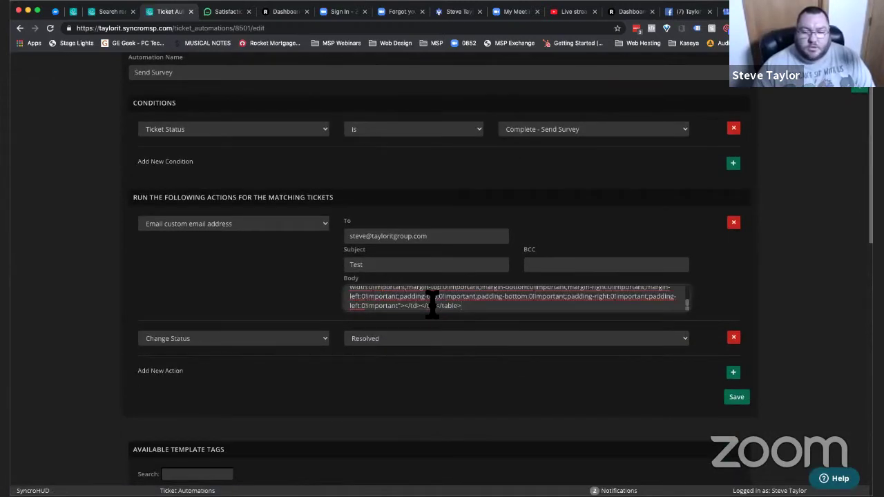
{"action": "key", "text": "super+Up"}
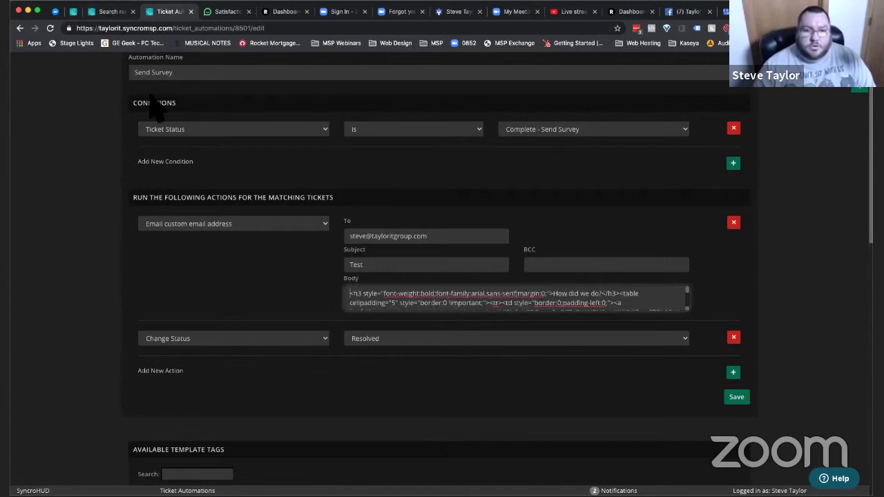
- Close the help-center tab and return to ticket #38288
{"action": "key", "text": "ctrl+shift+Tab"}
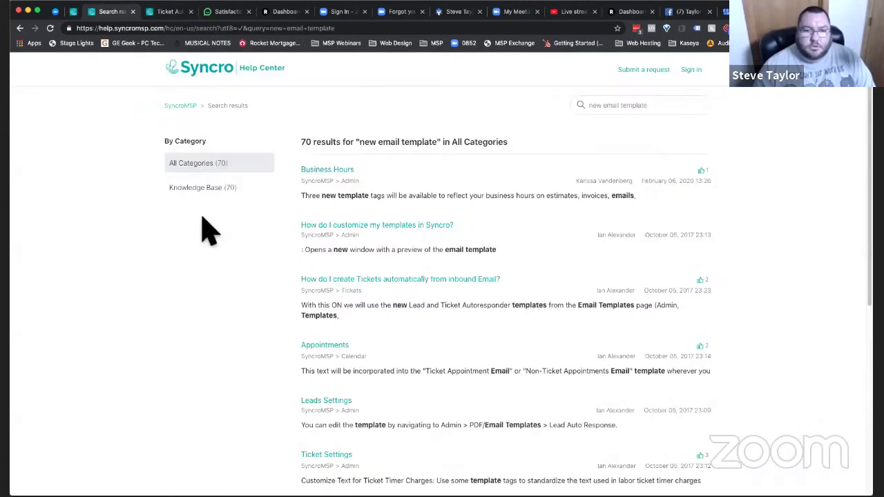
{"action": "key", "text": "ctrl+w"}
{"action": "key", "text": "ctrl+shift+Tab"}
- Go to Admin > PDF/Email Templates > Email Templates and edit the Ticket Comment Email template
{"action": "left_click", "coordinate": [730, 85]}
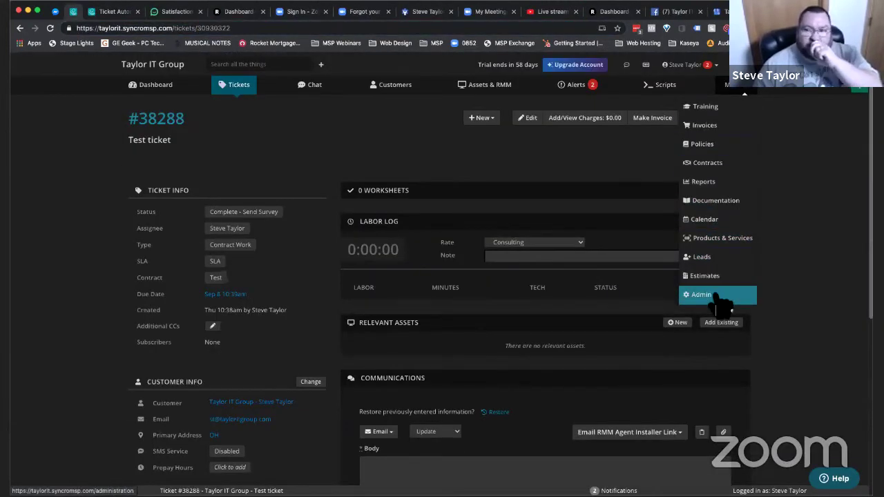
{"action": "left_click", "coordinate": [701, 295]}
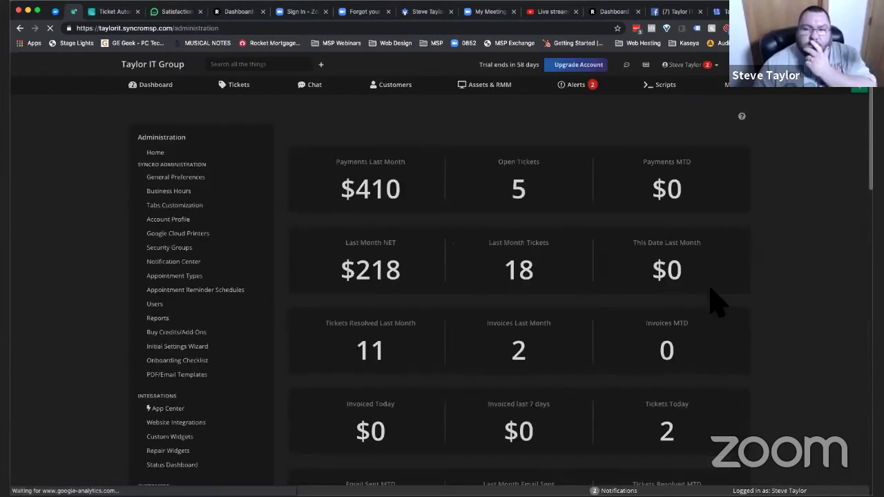
{"action": "scroll", "coordinate": [219, 361], "scroll_direction": "down", "scroll_amount": 5}
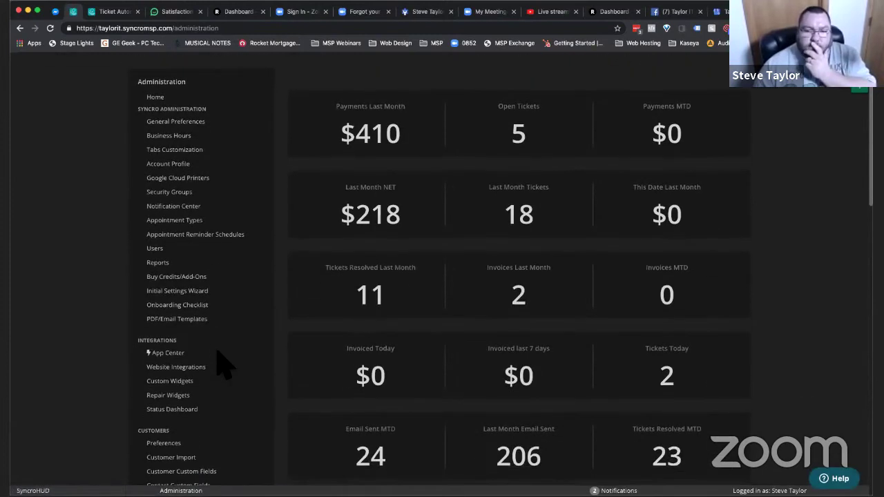
{"action": "scroll", "coordinate": [221, 366], "scroll_direction": "down", "scroll_amount": 3}
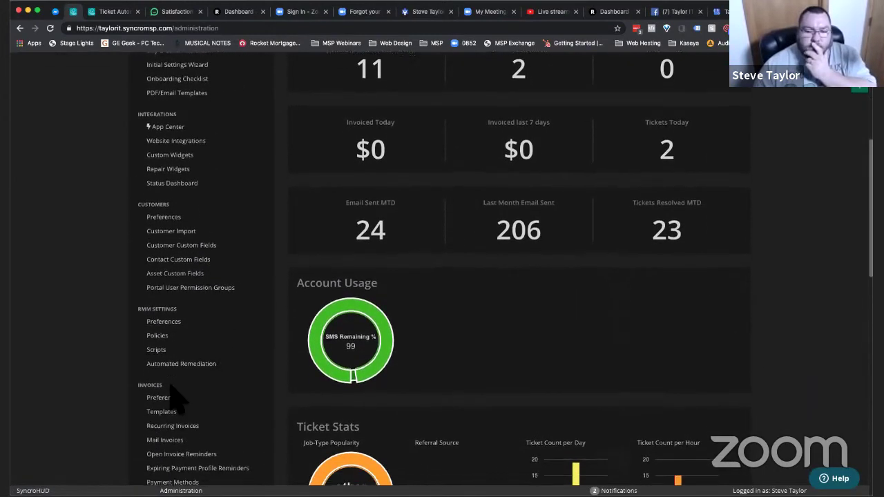
{"action": "scroll", "coordinate": [177, 397], "scroll_direction": "down", "scroll_amount": 2}
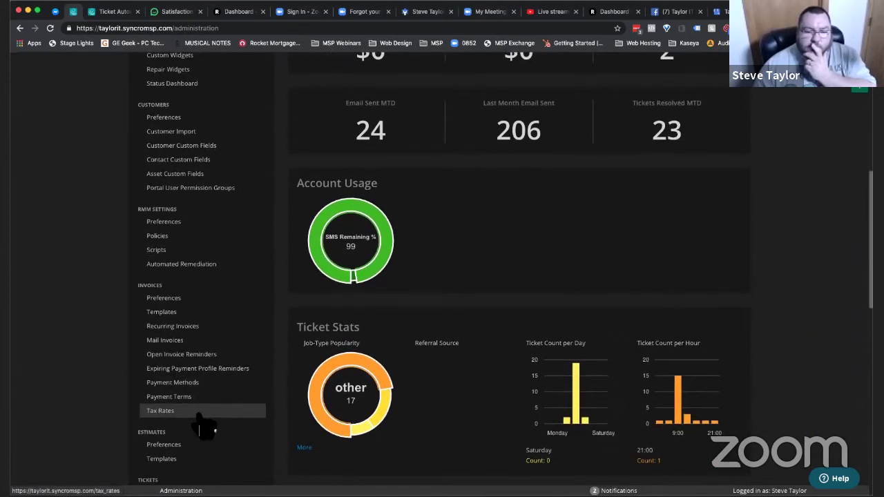
{"action": "scroll", "coordinate": [204, 428], "scroll_direction": "up", "scroll_amount": 10}
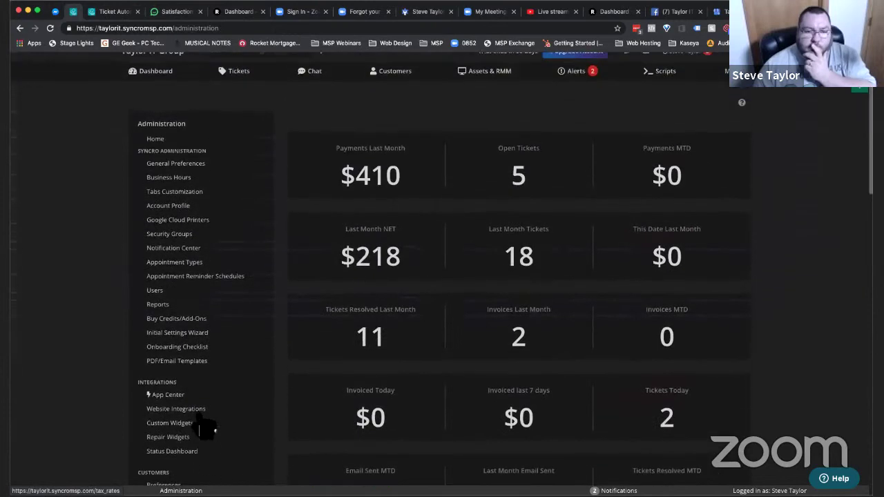
{"action": "left_click", "coordinate": [186, 361]}
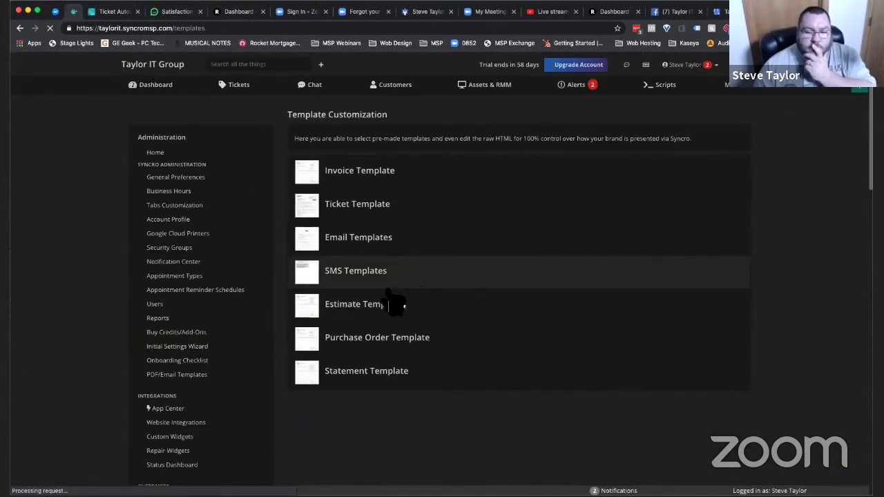
{"action": "left_click", "coordinate": [367, 254]}
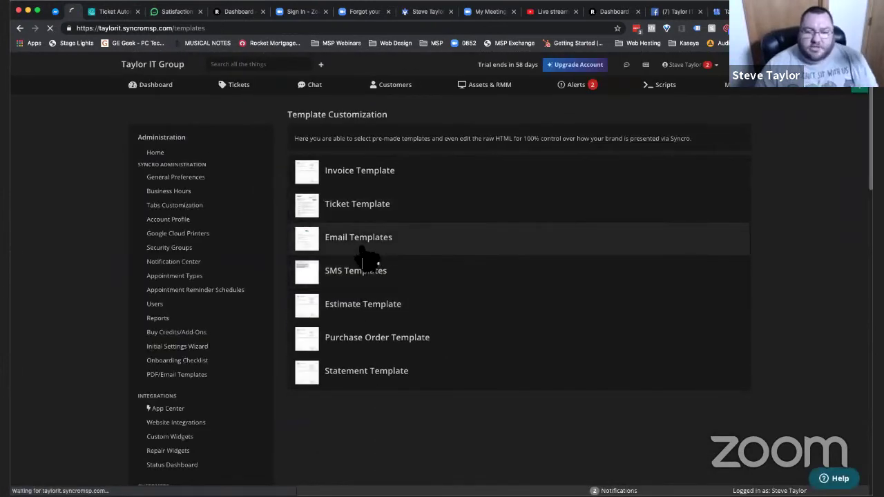
{"action": "scroll", "coordinate": [443, 397], "scroll_direction": "down", "scroll_amount": 3}
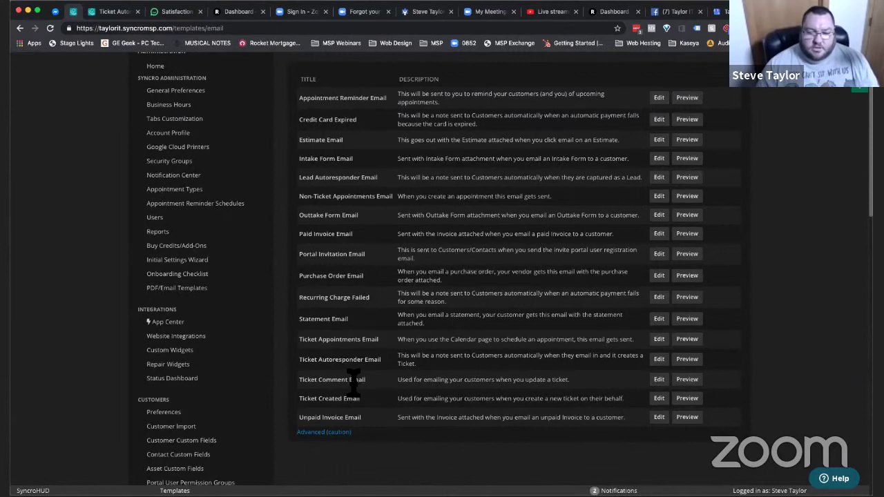
{"action": "left_click", "coordinate": [660, 380]}
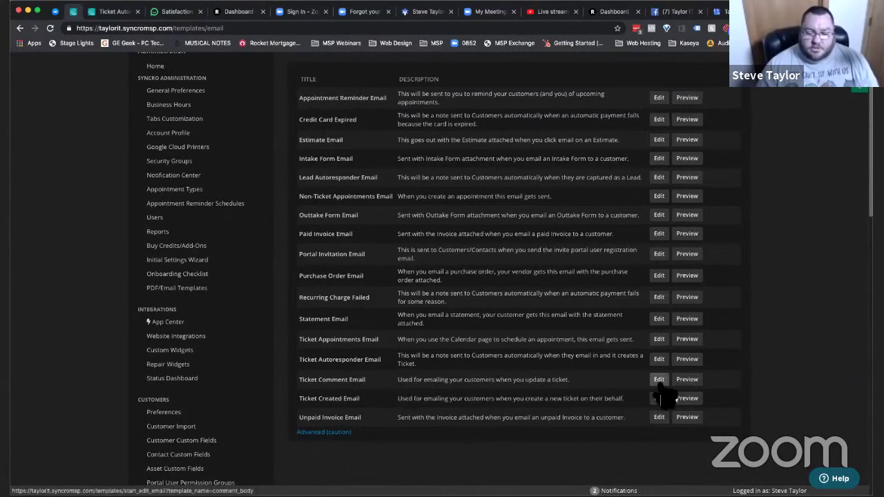
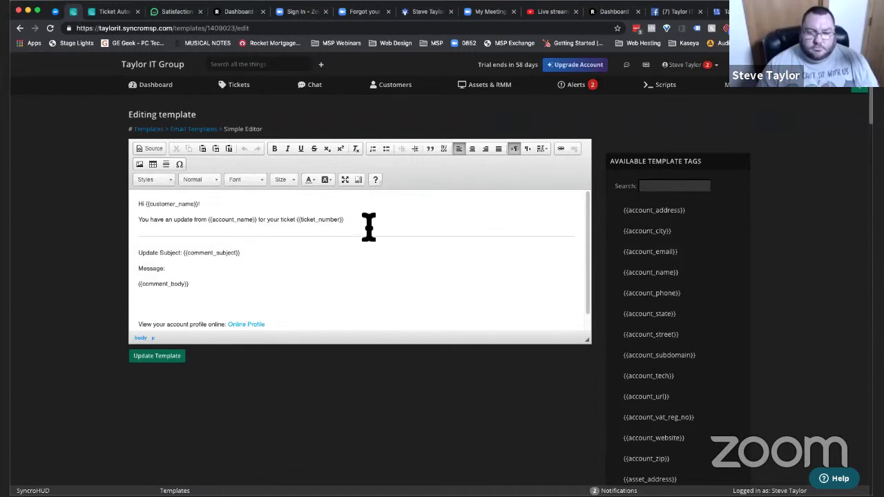
- Copy the template's 'Hi {{customer_name}}!' and ticket-update lines to the top of the Send Survey body
{"action": "left_click_drag", "start_coordinate": [344, 220], "coordinate": [103, 204]}
{"action": "key", "text": "super+c"}
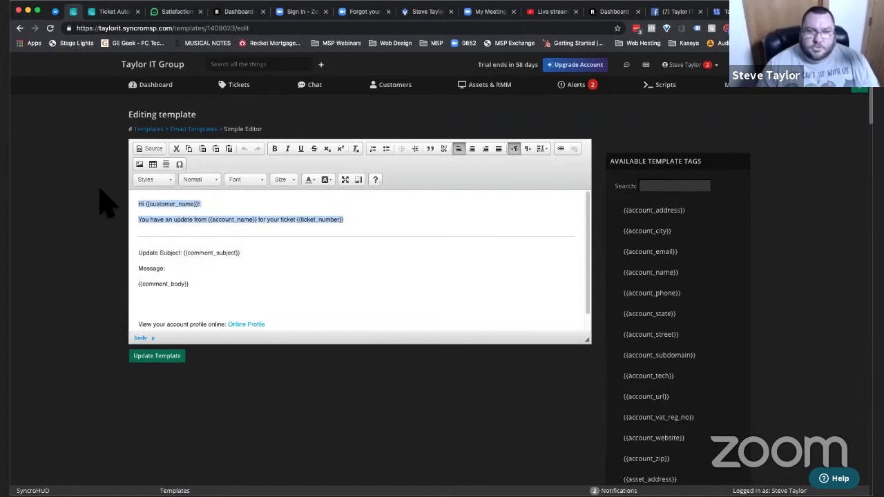
{"action": "key", "text": "ctrl+Tab"}
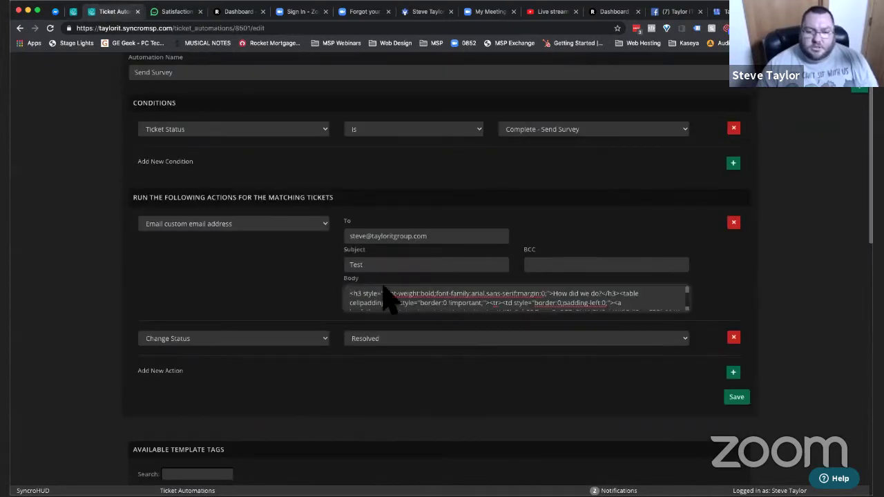
{"action": "key", "text": "super+v"}
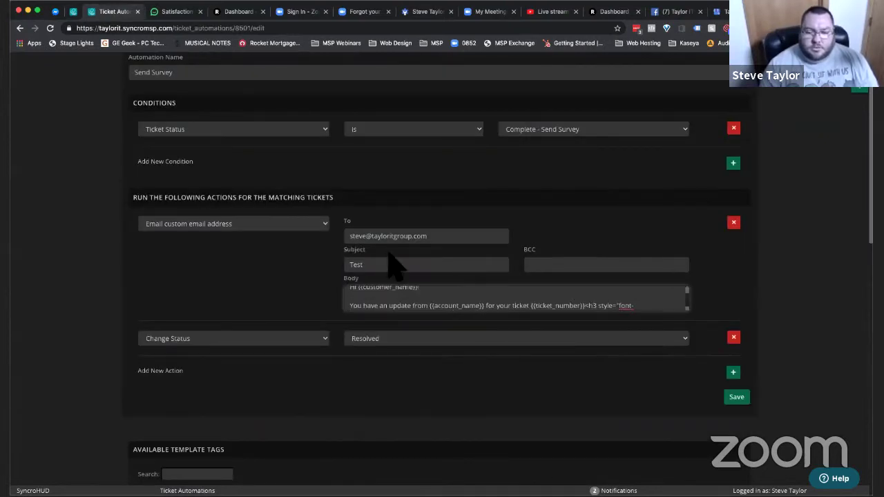
{"action": "key", "text": "Return"}
{"action": "key", "text": "Up"}
{"action": "key", "text": "Up"}
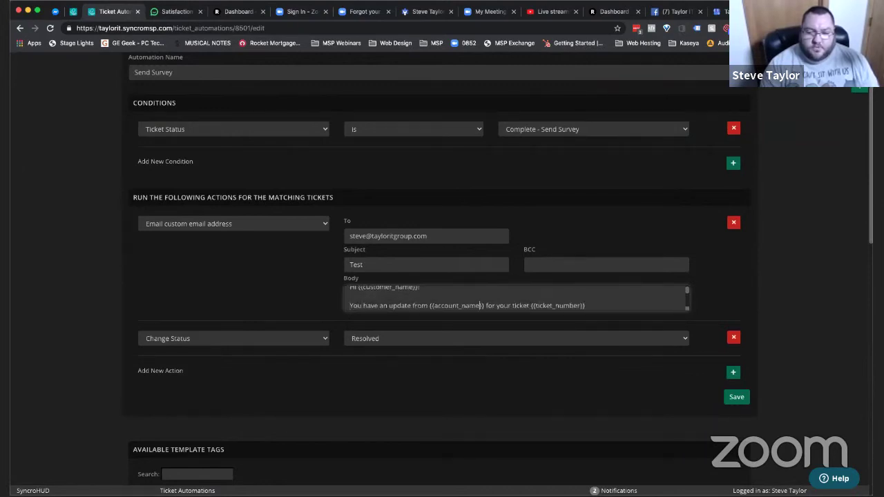
{"action": "key", "text": "Down"}
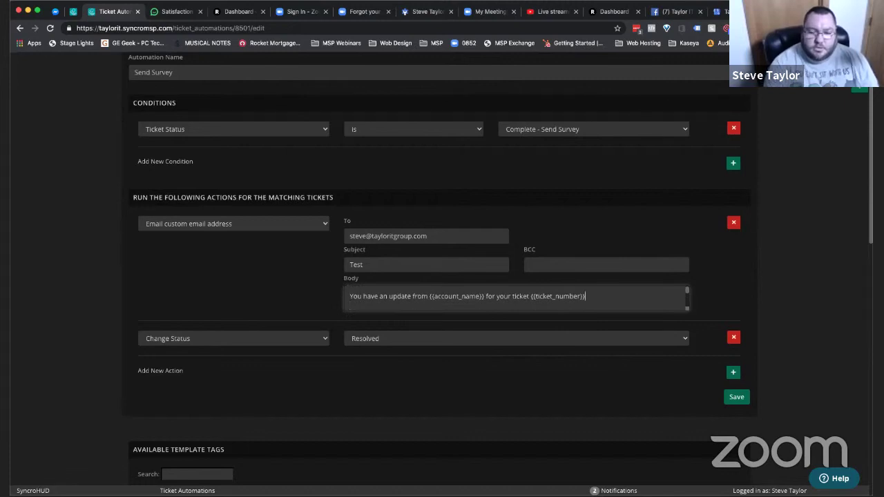
{"action": "key", "text": "ctrl+shift+Tab"}
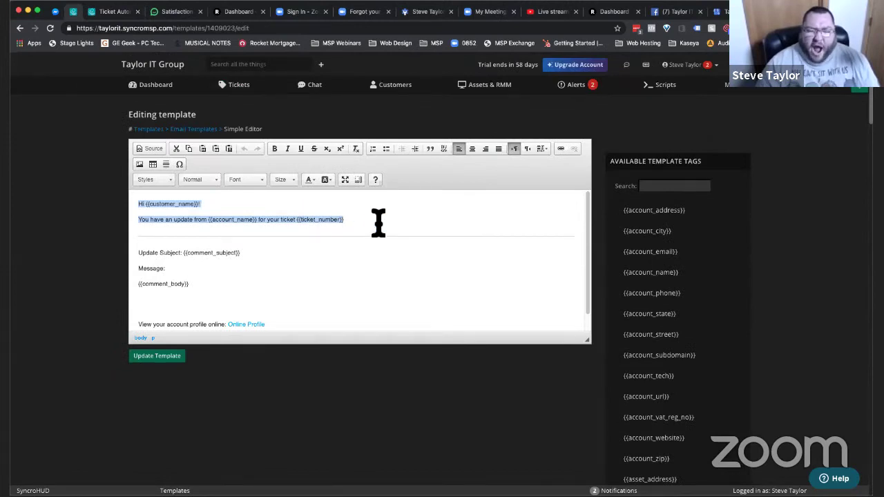
{"action": "scroll", "coordinate": [379, 284], "scroll_direction": "down", "scroll_amount": 1}
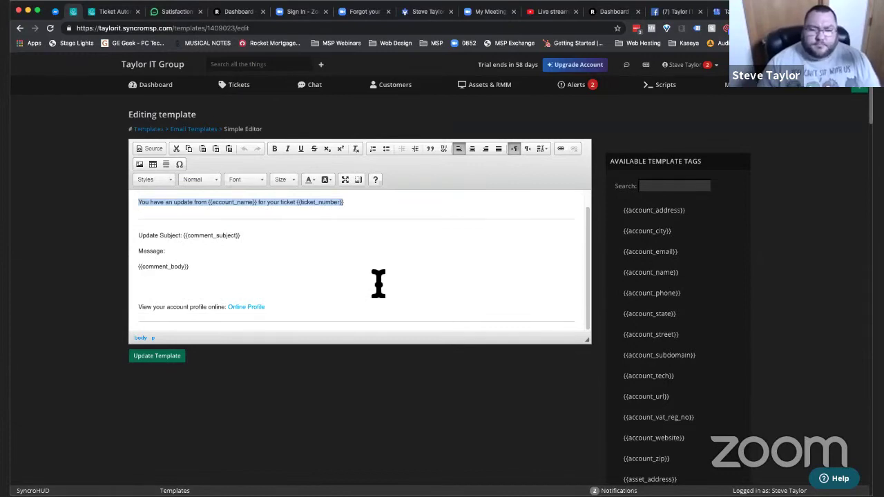
{"action": "key", "text": "ctrl+Tab"}
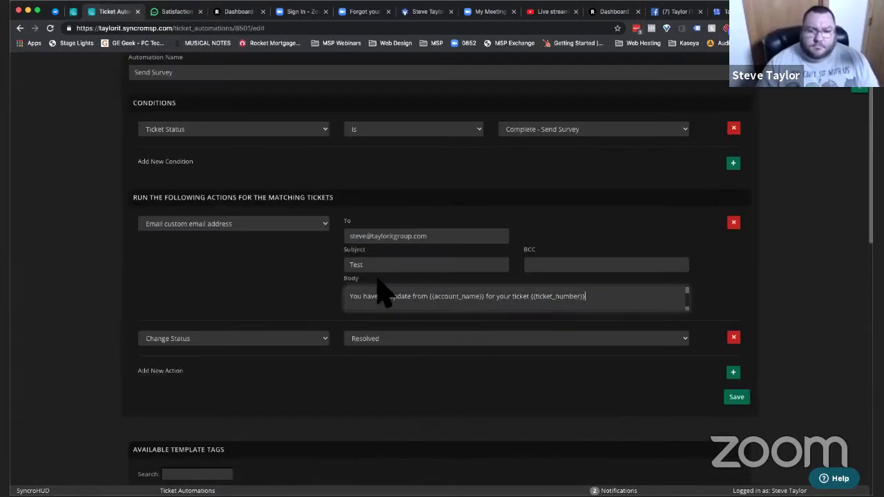
{"action": "key", "text": "ctrl+shift+Tab"}
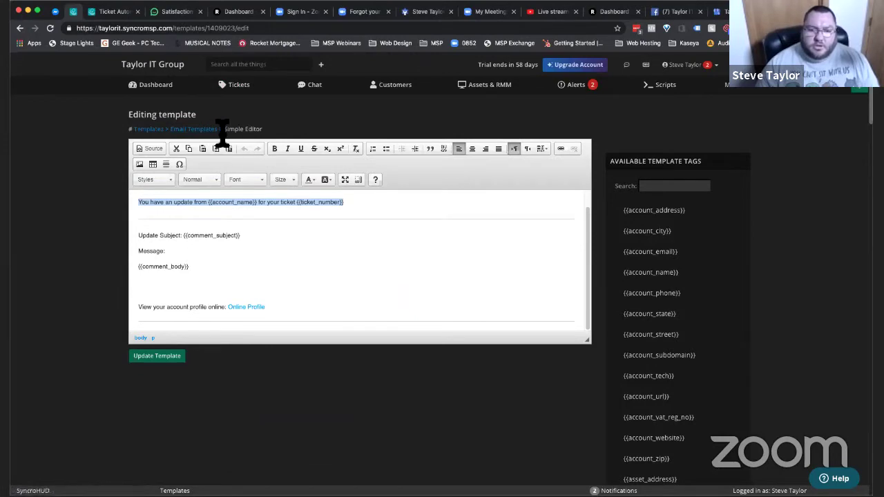
- Return to Email Templates, expand Advanced, then go to Tickets > Canned Responses
{"action": "left_click", "coordinate": [195, 130]}
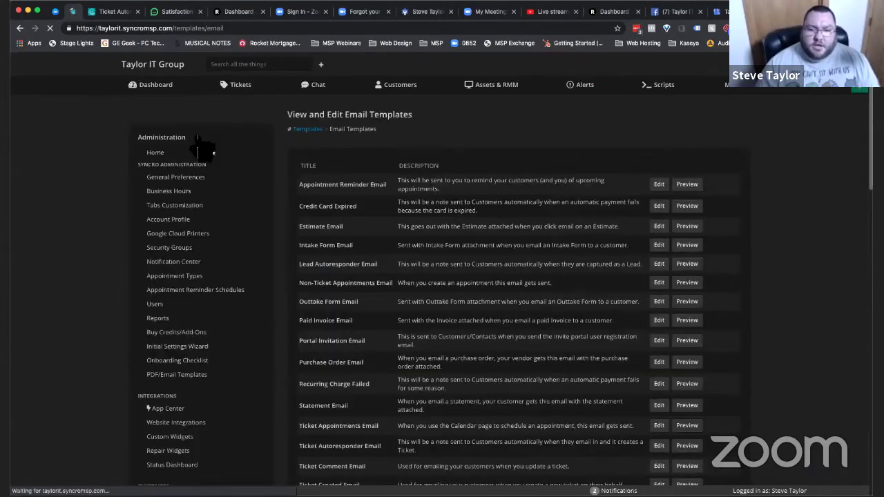
{"action": "scroll", "coordinate": [553, 256], "scroll_direction": "down", "scroll_amount": 1}
{"action": "scroll", "coordinate": [552, 257], "scroll_direction": "down", "scroll_amount": 6}
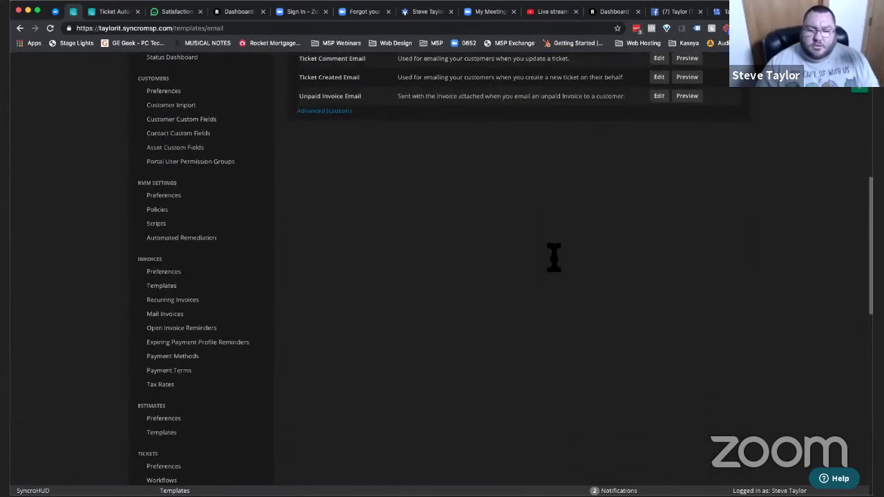
{"action": "scroll", "coordinate": [557, 272], "scroll_direction": "up", "scroll_amount": 4}
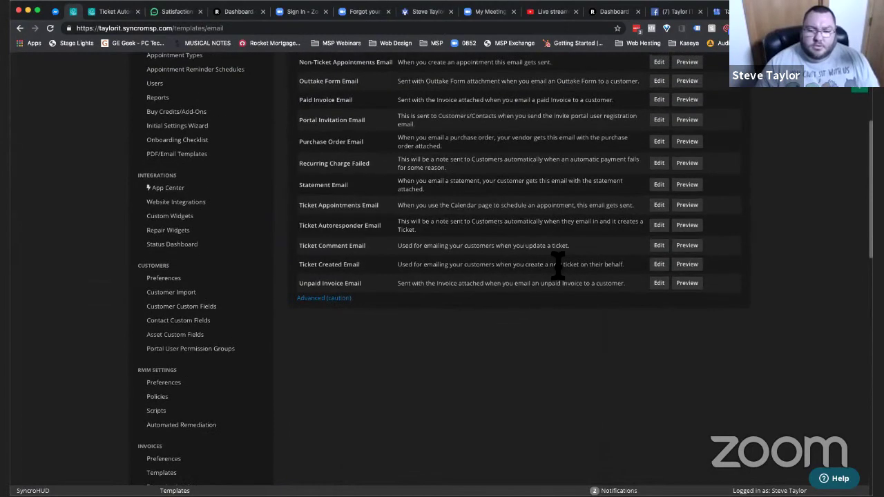
{"action": "left_click", "coordinate": [339, 299]}
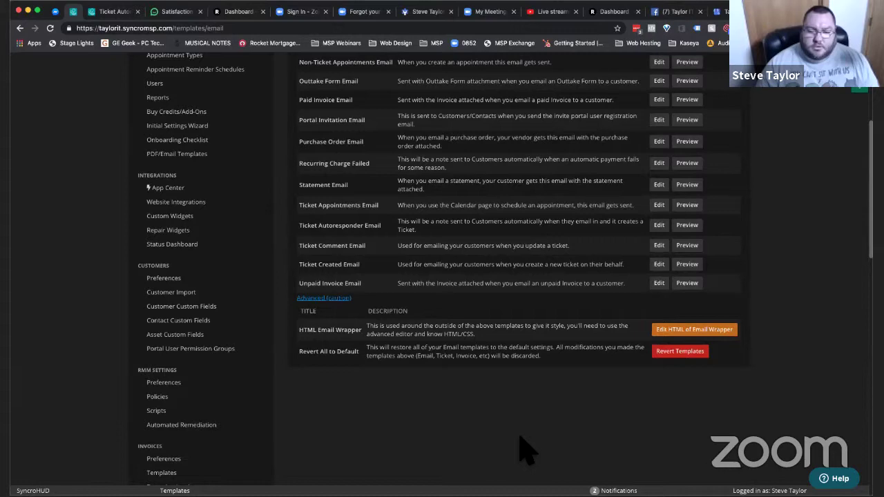
{"action": "scroll", "coordinate": [546, 380], "scroll_direction": "up", "scroll_amount": 5}
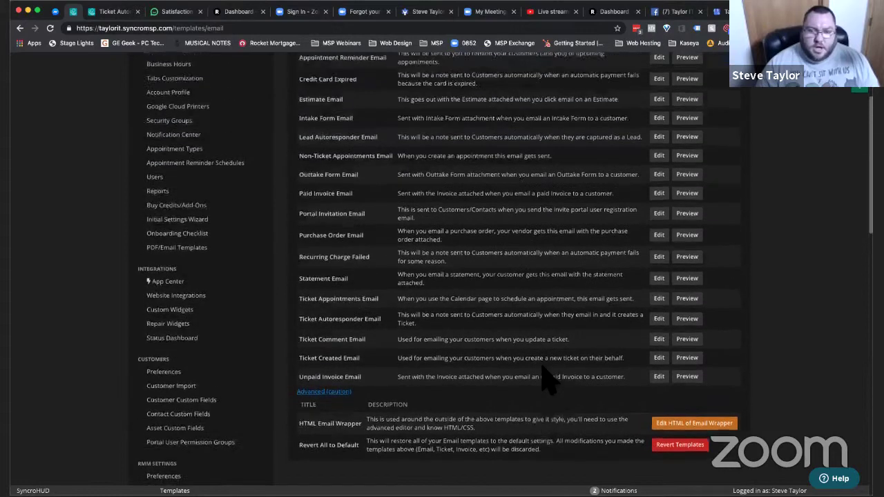
{"action": "scroll", "coordinate": [546, 380], "scroll_direction": "down", "scroll_amount": 2}
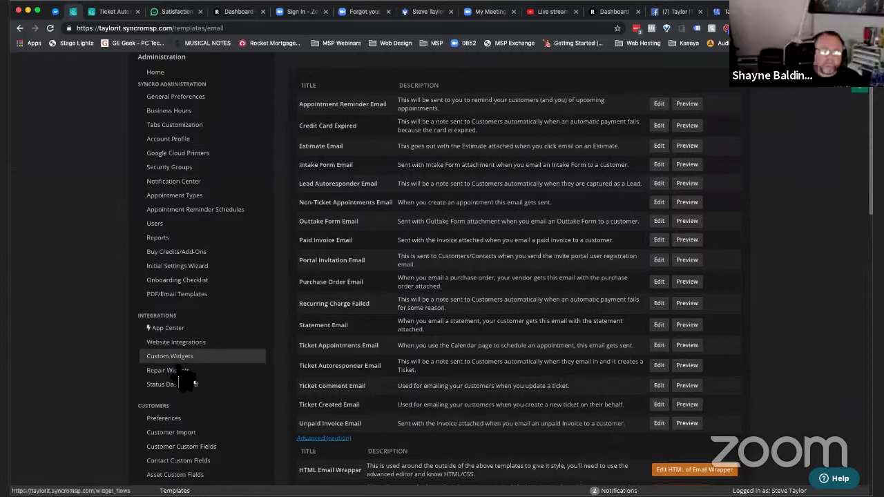
{"action": "scroll", "coordinate": [184, 376], "scroll_direction": "down", "scroll_amount": 10}
{"action": "scroll", "coordinate": [185, 381], "scroll_direction": "down", "scroll_amount": 3}
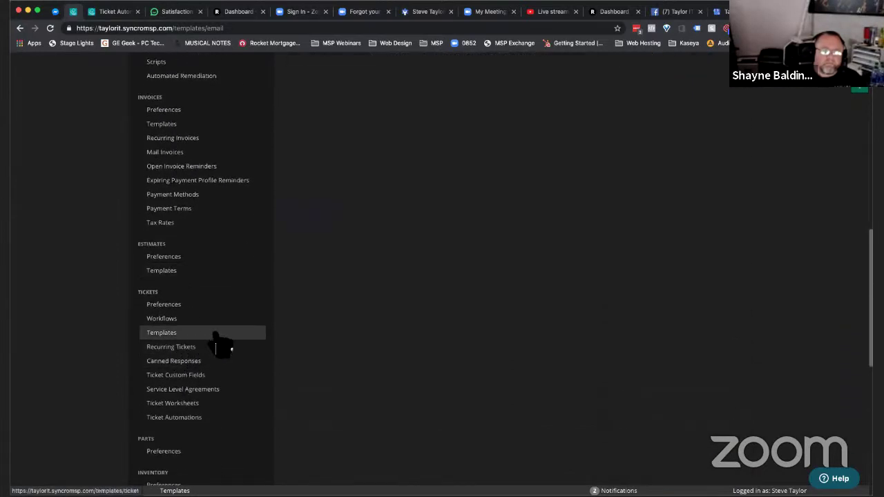
{"action": "left_click", "coordinate": [213, 366]}
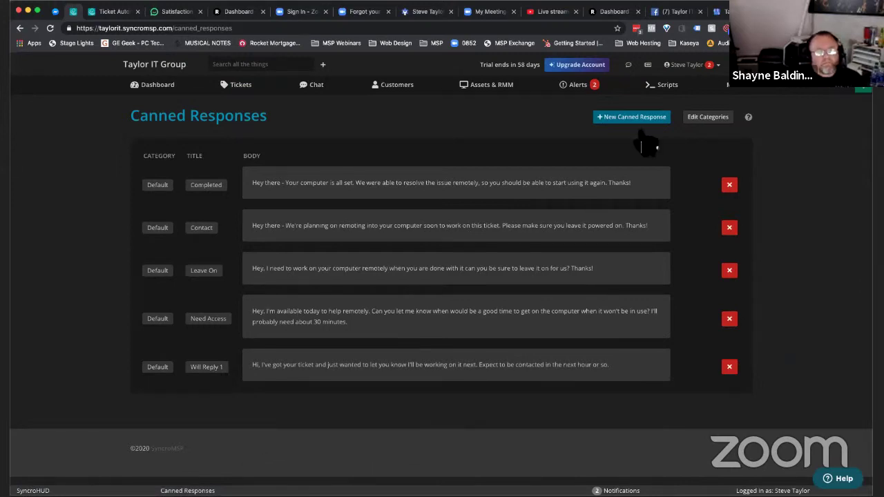
- Clear the old text from the Completed canned response body
{"action": "left_click", "coordinate": [658, 185]}
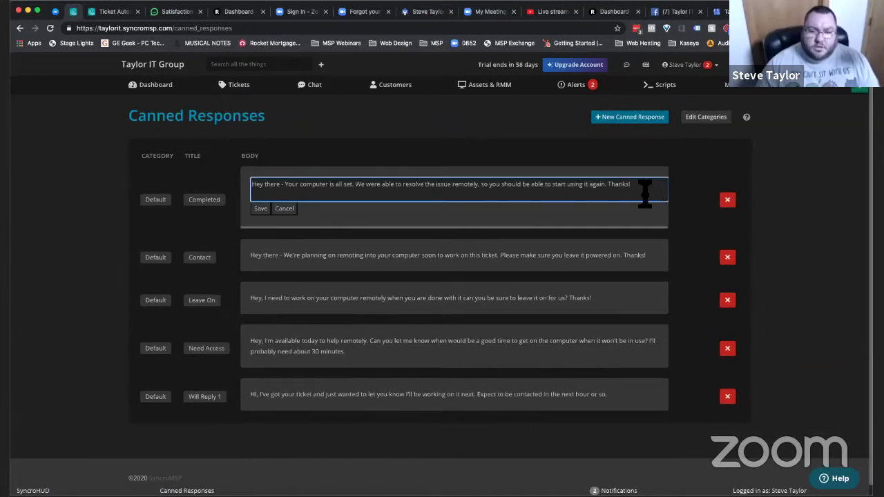
{"action": "key", "text": "super+a"}
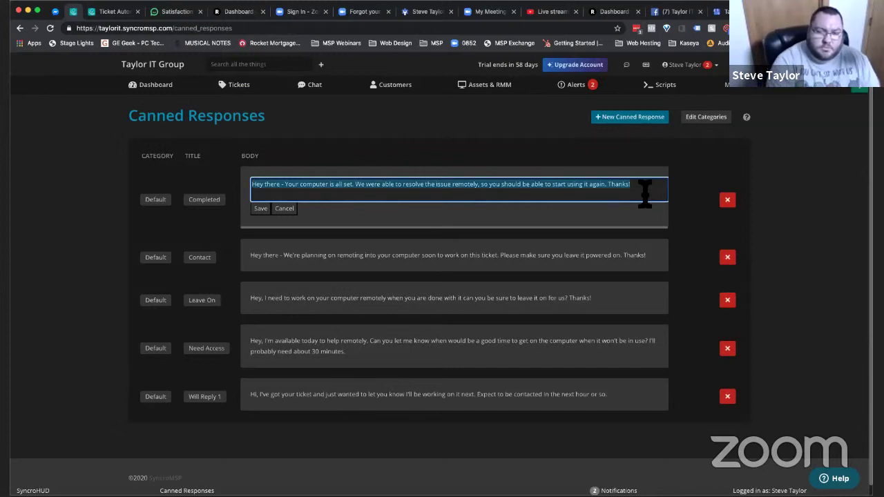
{"action": "key", "text": "BackSpace"}
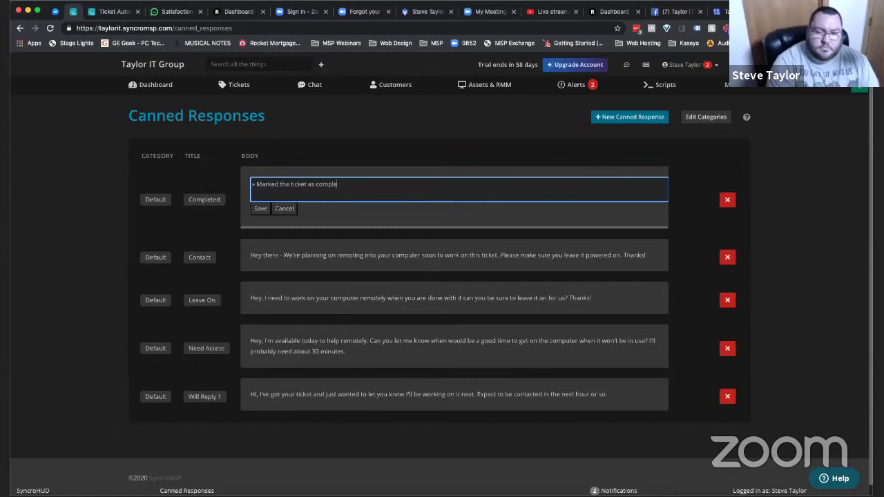
{"action": "key", "text": "ctrl+v"}
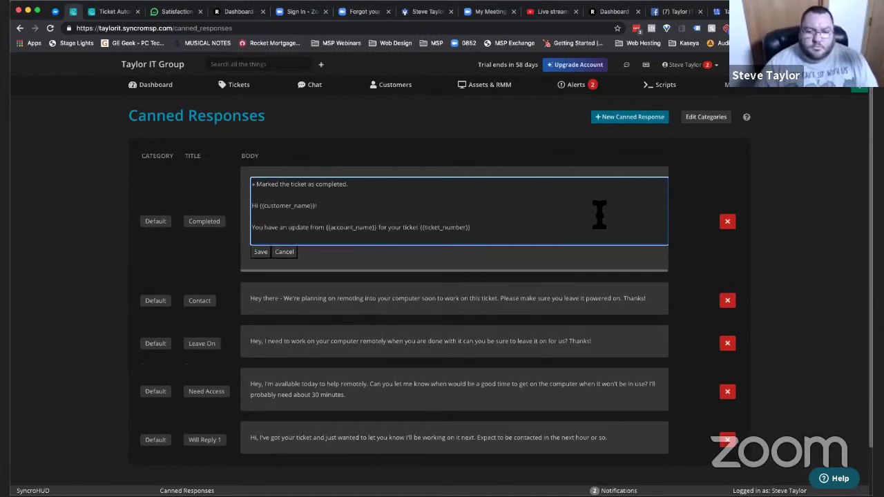
{"action": "key", "text": "ctrl+z"}
- Paste SimpleSat's survey embed code into the Completed response and save it
{"action": "key", "text": "ctrl+Tab"}
{"action": "key", "text": "ctrl+Tab"}
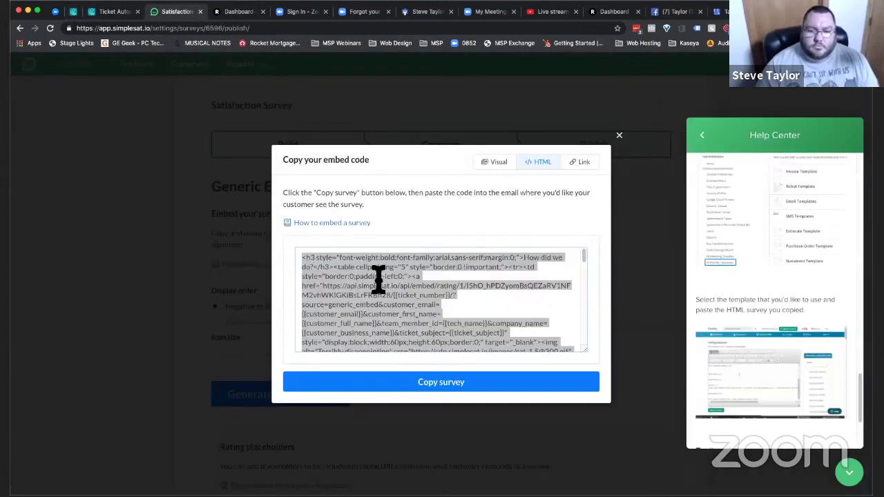
{"action": "left_click", "coordinate": [356, 382]}
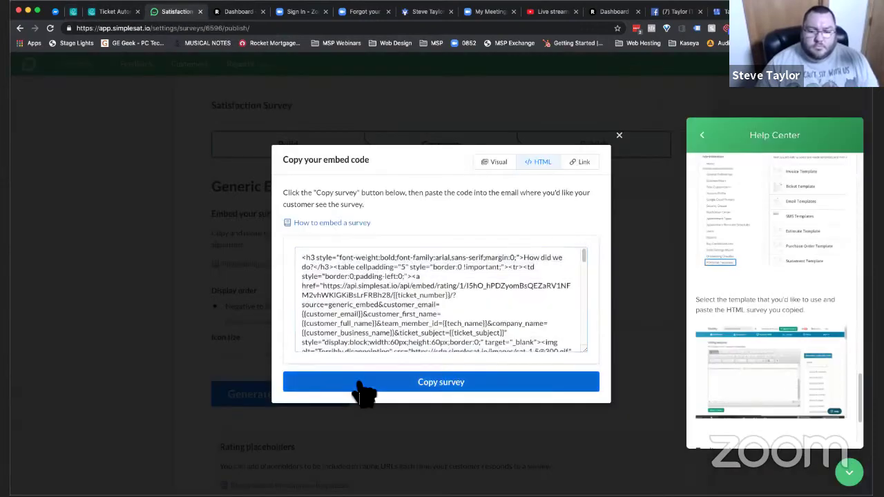
{"action": "key", "text": "ctrl+shift+Tab"}
{"action": "key", "text": "ctrl+shift+Tab"}
{"action": "left_click", "coordinate": [375, 207]}
{"action": "key", "text": "Return"}
{"action": "key", "text": "Return"}
{"action": "key", "text": "ctrl+v"}
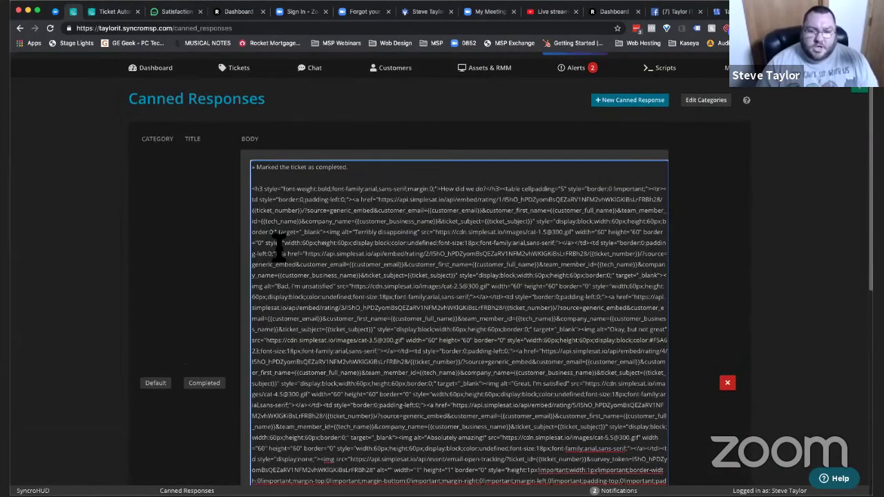
{"action": "scroll", "coordinate": [238, 304], "scroll_direction": "down", "scroll_amount": 5}
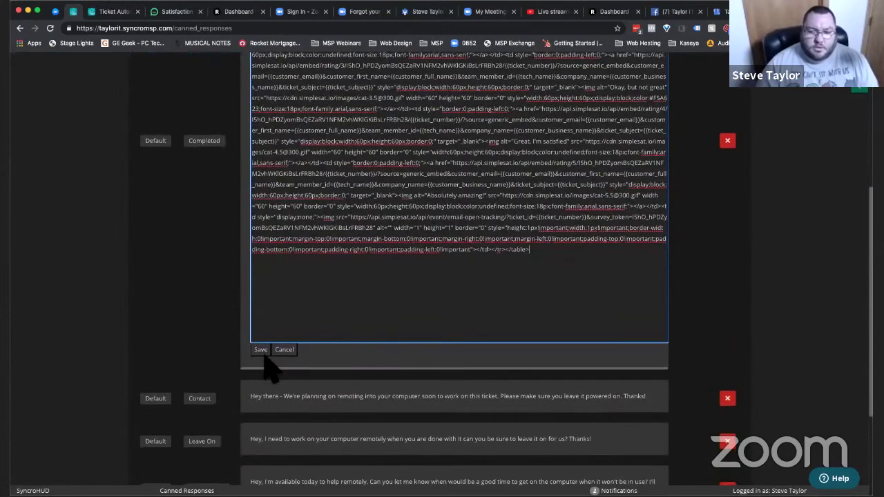
{"action": "left_click", "coordinate": [260, 350]}
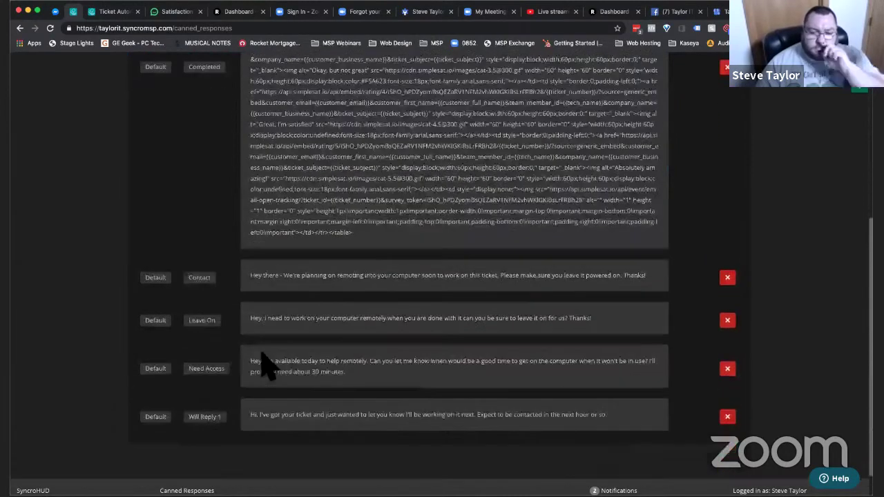
{"action": "scroll", "coordinate": [266, 366], "scroll_direction": "up", "scroll_amount": 5}
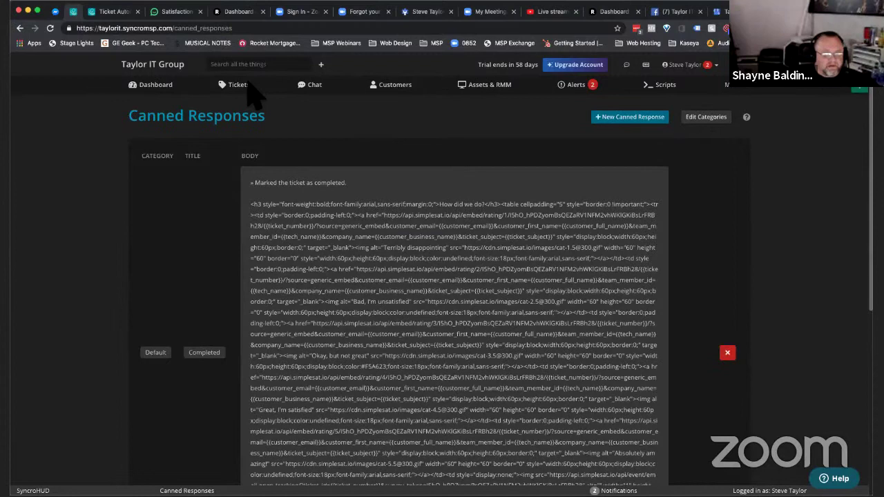
- Filter the ticket list to Status is Complete - Send Survey and Resolved
{"action": "left_click", "coordinate": [238, 85]}
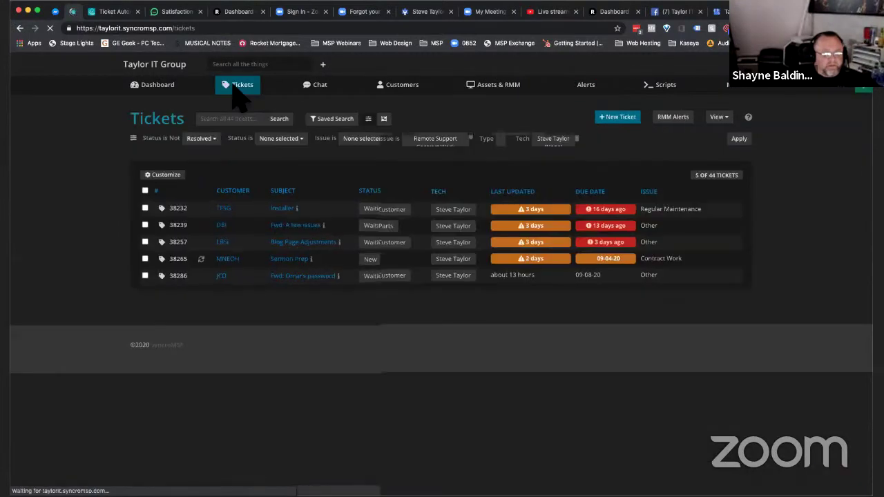
{"action": "left_click", "coordinate": [202, 139]}
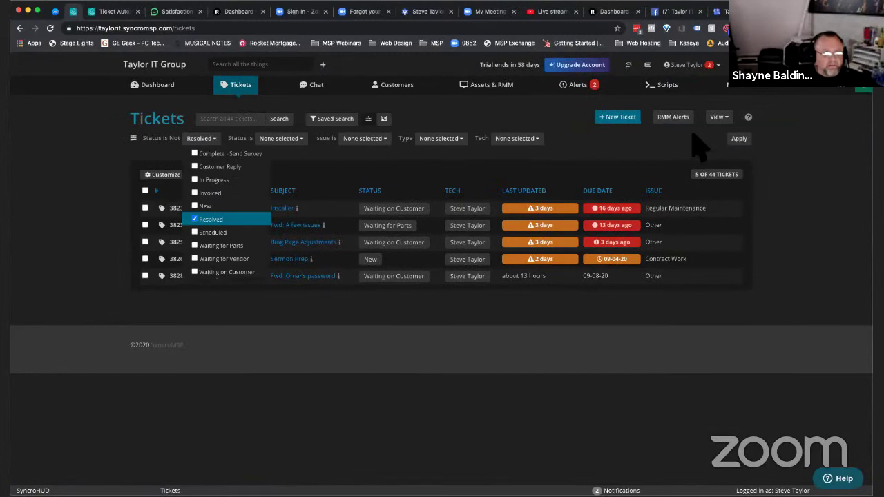
{"action": "left_click", "coordinate": [316, 324]}
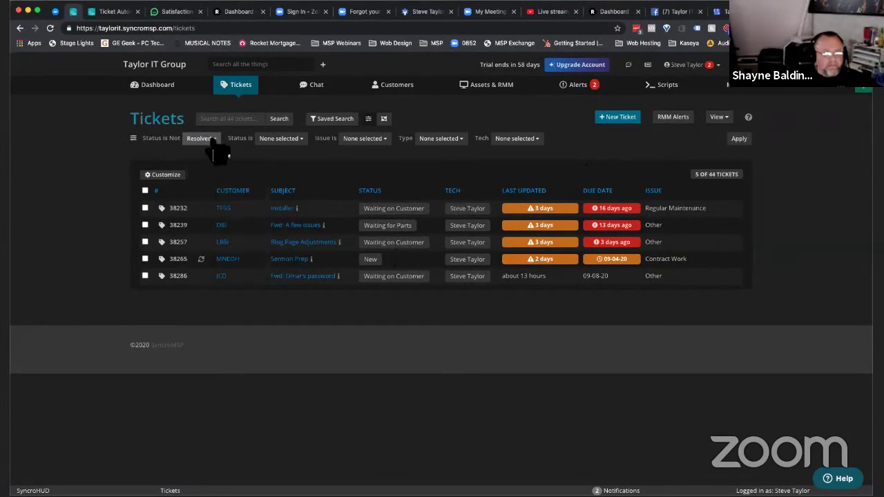
{"action": "left_click", "coordinate": [281, 139]}
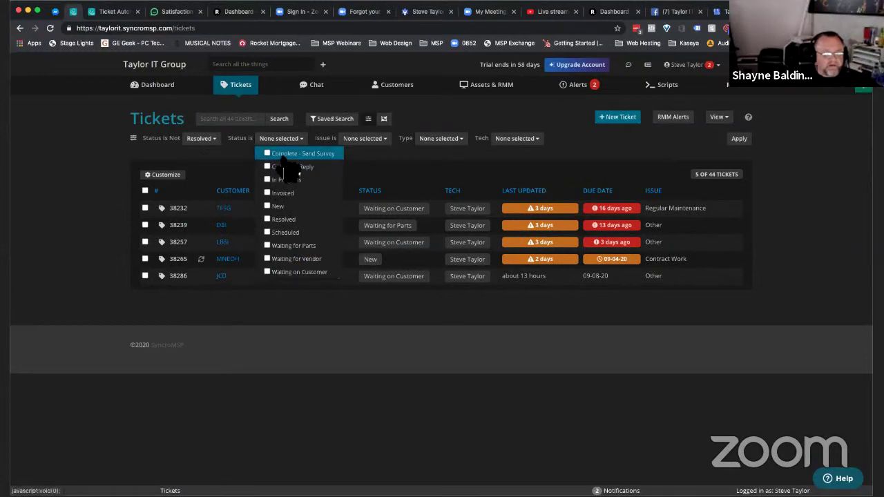
{"action": "left_click", "coordinate": [286, 159]}
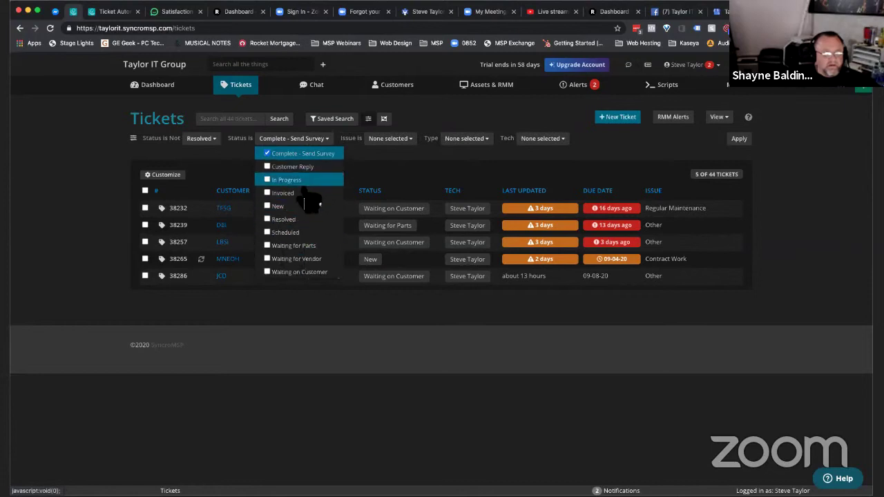
{"action": "left_click", "coordinate": [298, 219]}
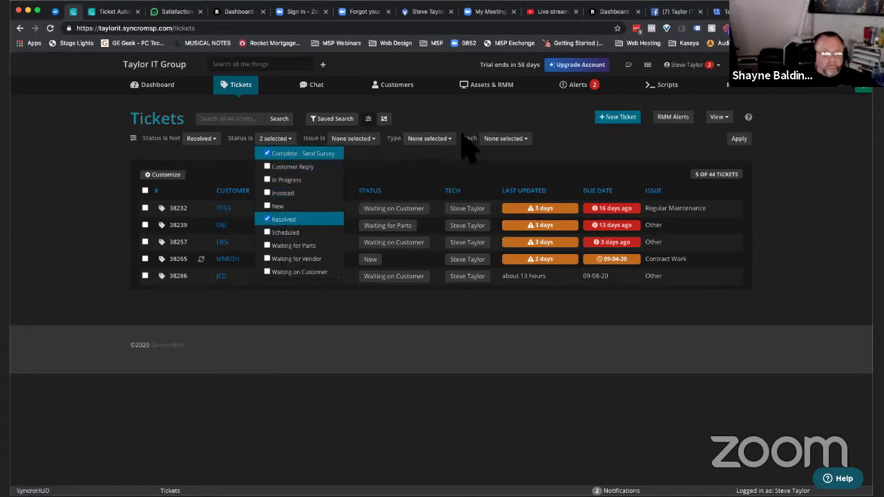
{"action": "left_click", "coordinate": [739, 139]}
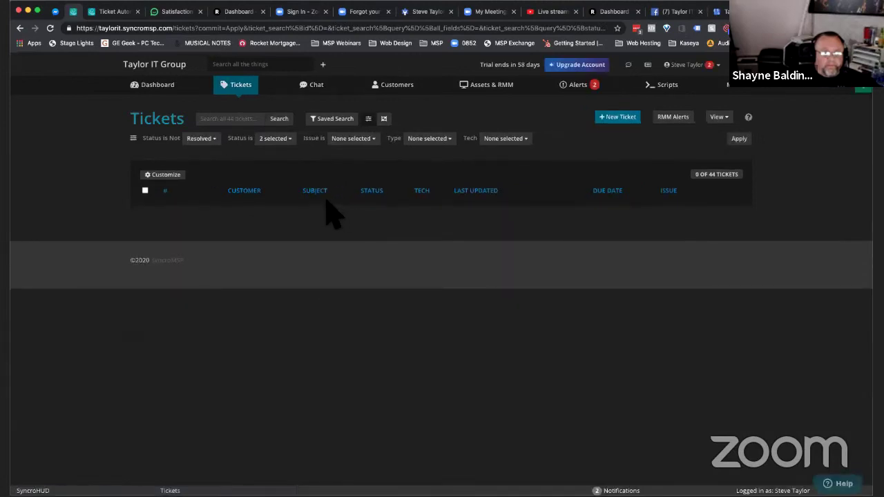
- Remove Resolved from the excluded statuses and reapply the filter
{"action": "left_click", "coordinate": [201, 138]}
{"action": "left_click", "coordinate": [207, 219]}
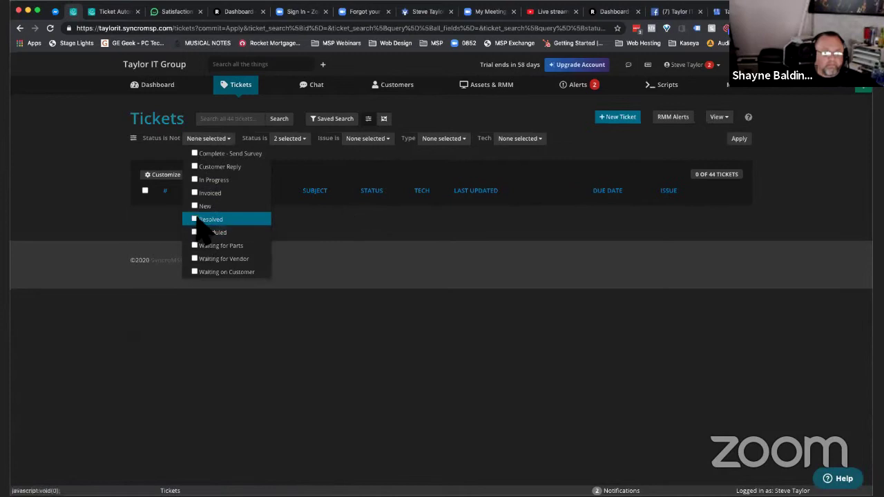
{"action": "left_click", "coordinate": [740, 140]}
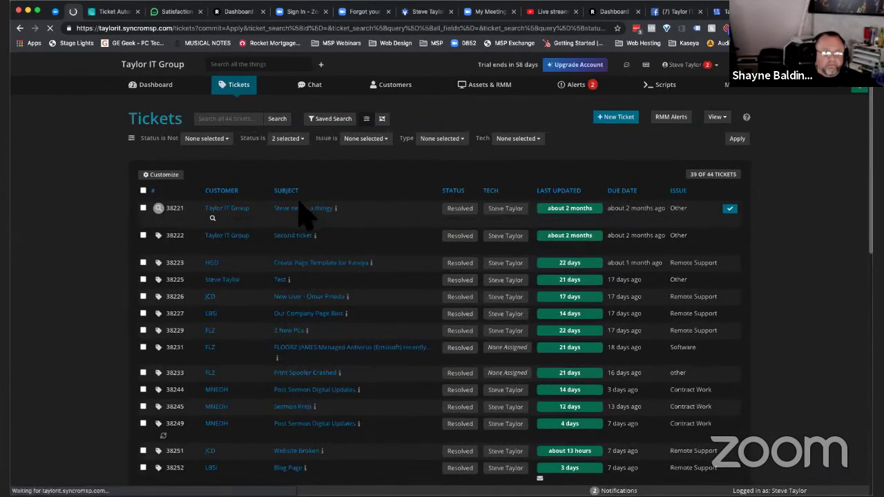
- Open the top filtered ticket and start a public note reply with status Completed
{"action": "left_click", "coordinate": [302, 210]}
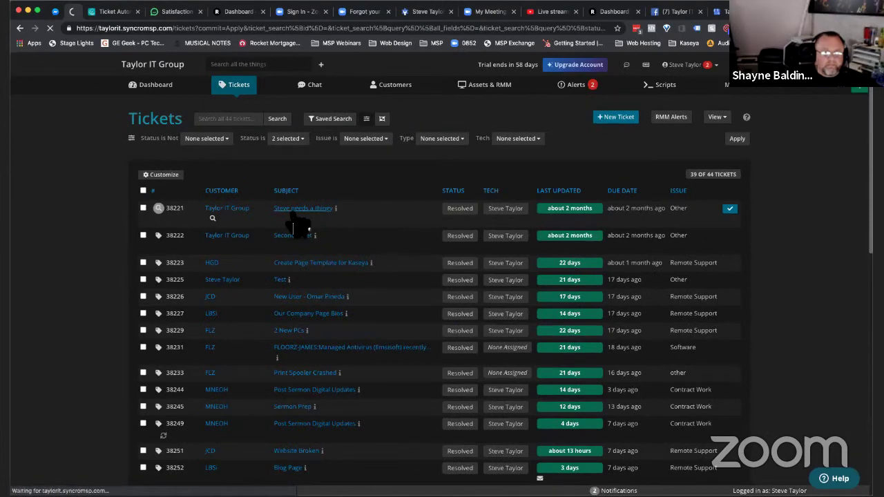
{"action": "scroll", "coordinate": [502, 369], "scroll_direction": "down", "scroll_amount": 5}
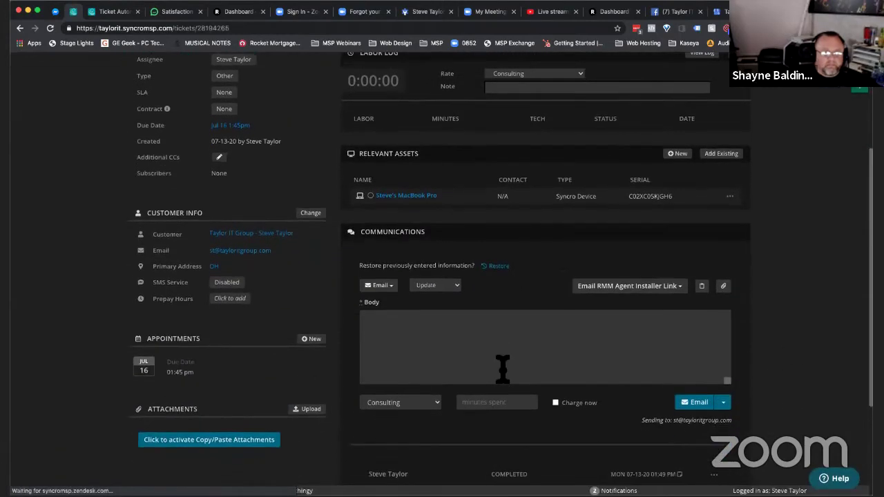
{"action": "left_click", "coordinate": [627, 280]}
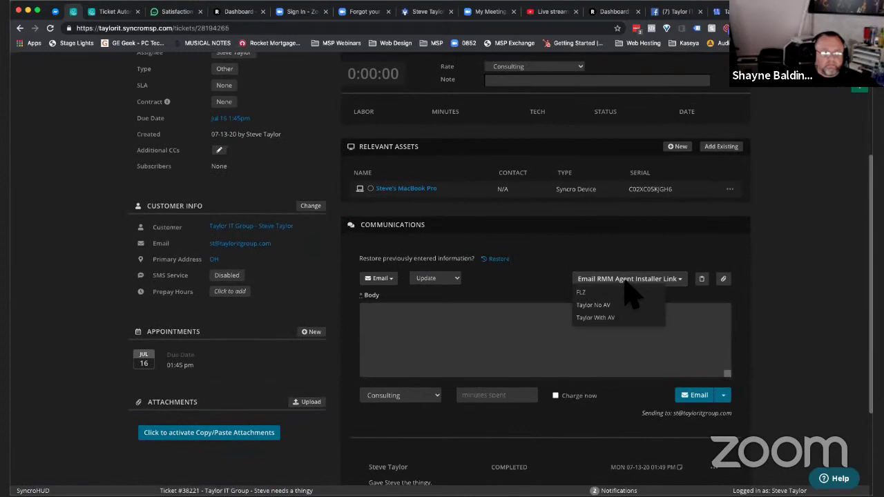
{"action": "left_click", "coordinate": [487, 304]}
{"action": "left_click", "coordinate": [454, 279]}
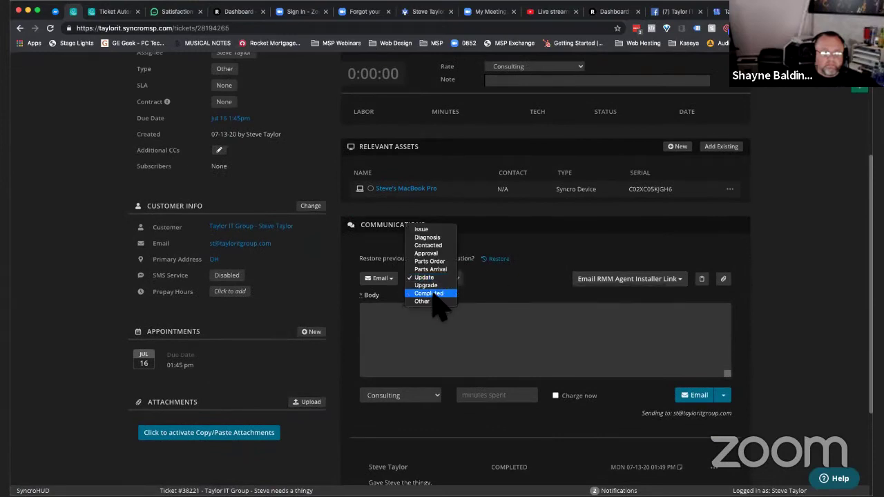
{"action": "left_click", "coordinate": [517, 278]}
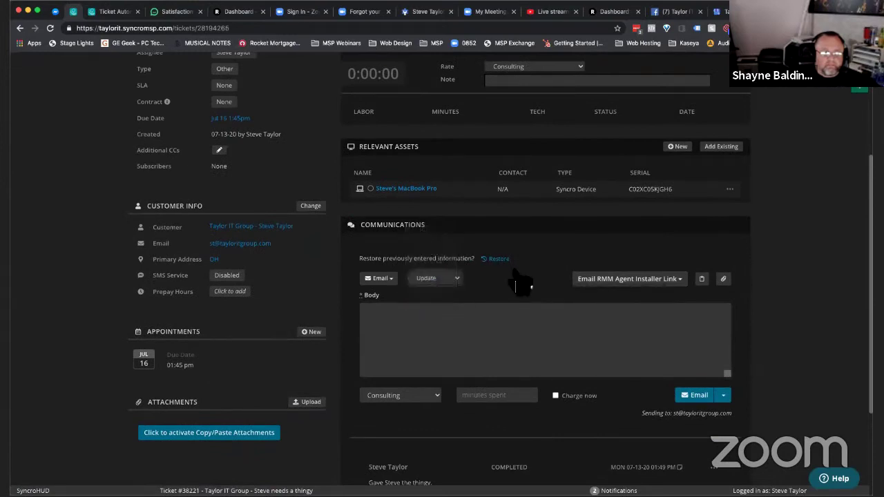
{"action": "left_click", "coordinate": [438, 283]}
{"action": "left_click", "coordinate": [442, 293]}
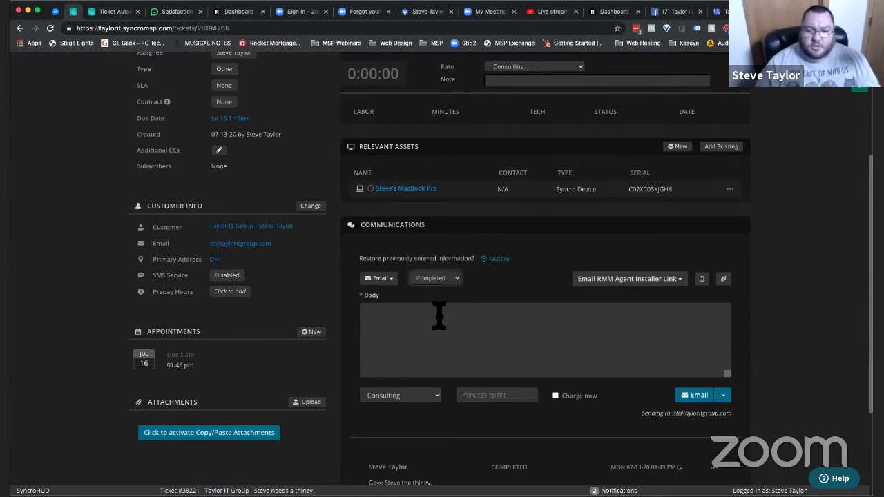
{"action": "left_click", "coordinate": [496, 259]}
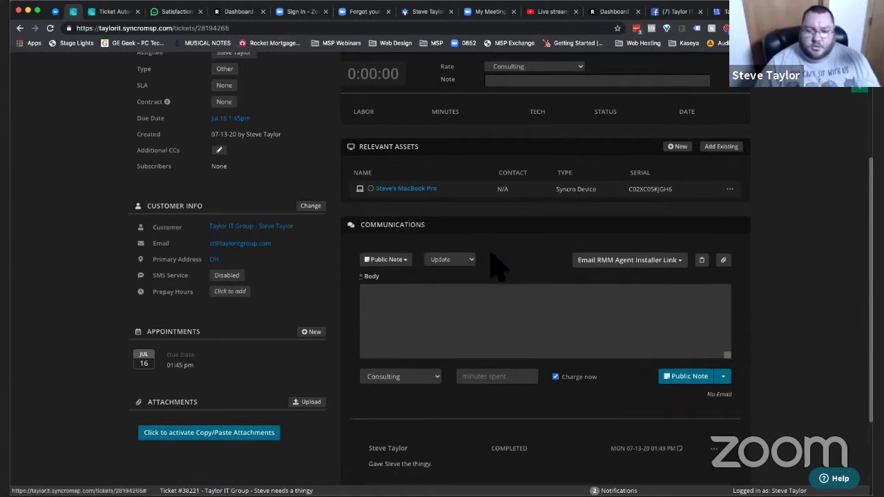
{"action": "left_click", "coordinate": [453, 260]}
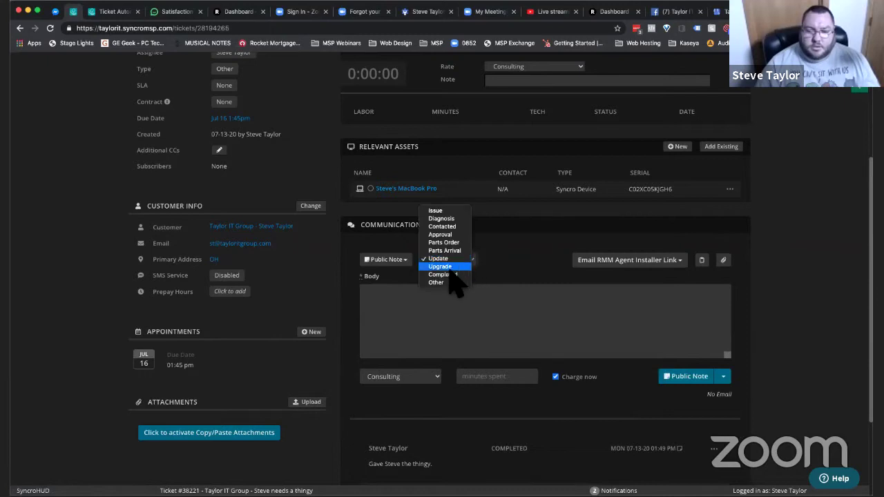
{"action": "left_click", "coordinate": [454, 276]}
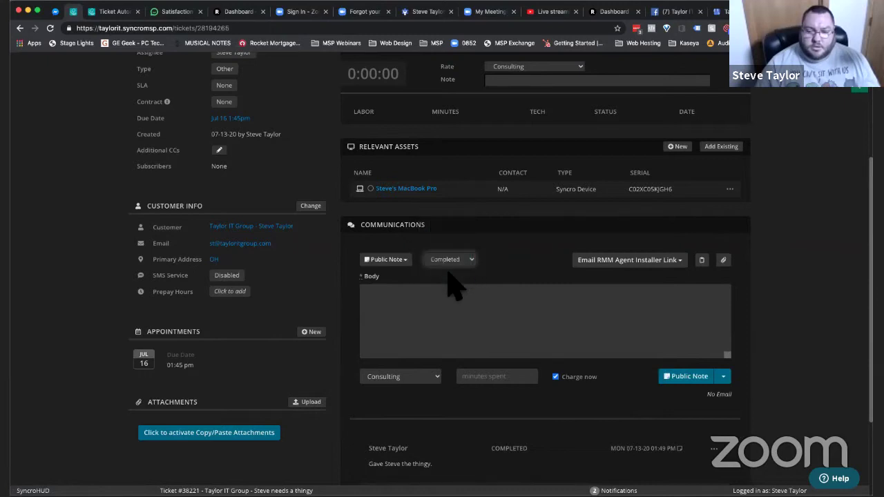
{"action": "left_click", "coordinate": [585, 348]}
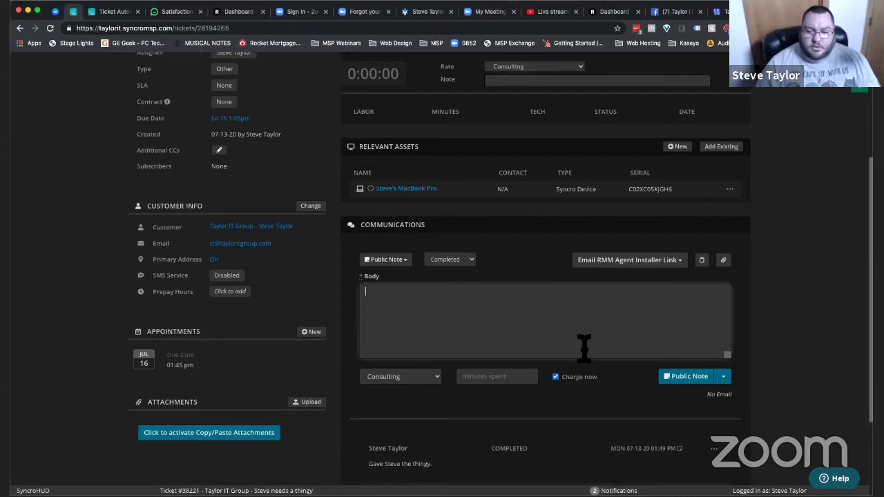
{"action": "left_click", "coordinate": [725, 387]}
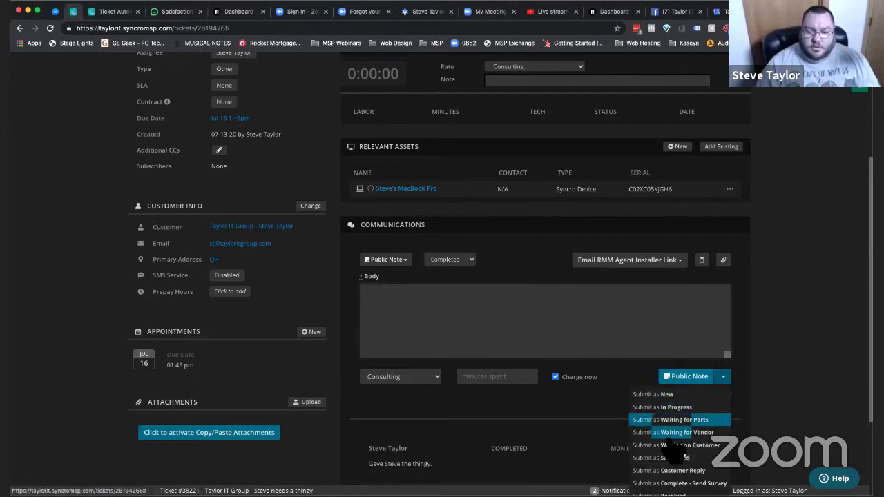
{"action": "scroll", "coordinate": [670, 453], "scroll_direction": "down", "scroll_amount": 2}
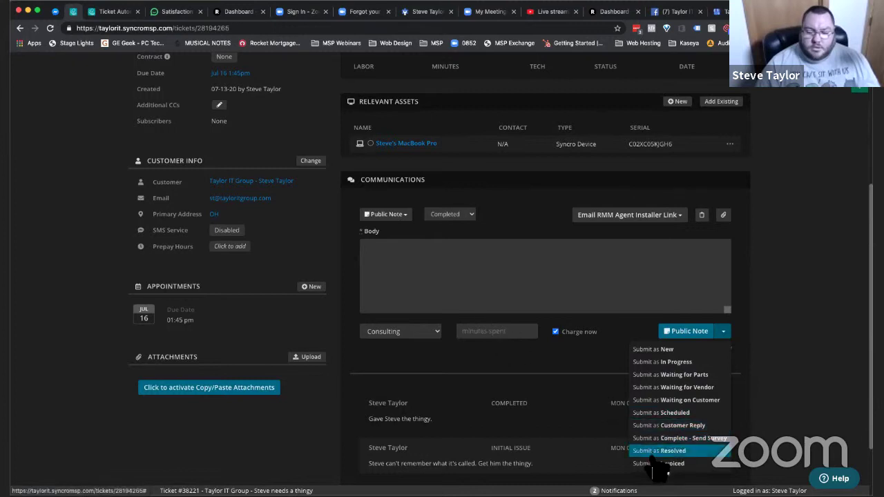
{"action": "left_click", "coordinate": [657, 387]}
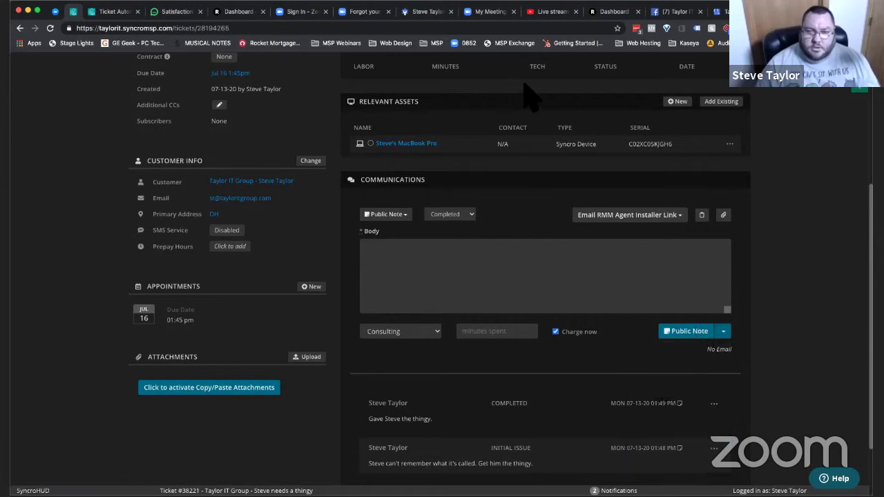
{"action": "scroll", "coordinate": [421, 217], "scroll_direction": "up", "scroll_amount": 3}
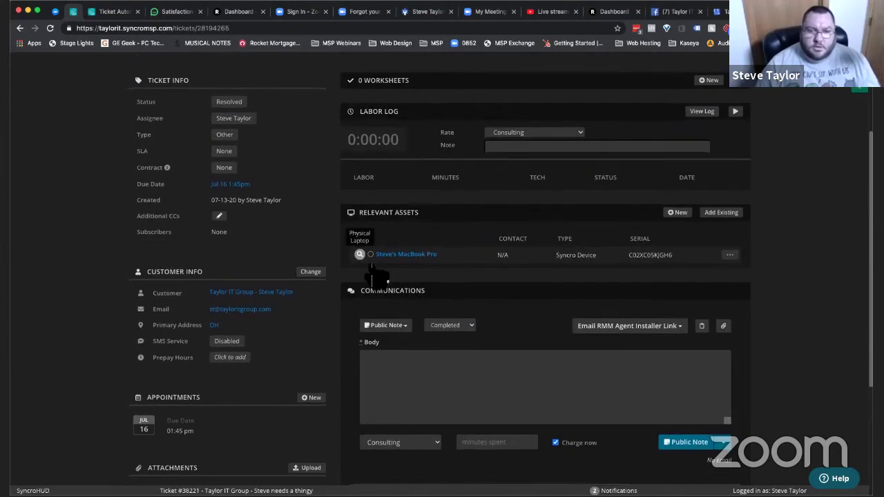
- Write 'Test' as the reply and add the customer's e-mail address as an additional CC
{"action": "left_click", "coordinate": [421, 409]}
{"action": "type", "text": "Test"}
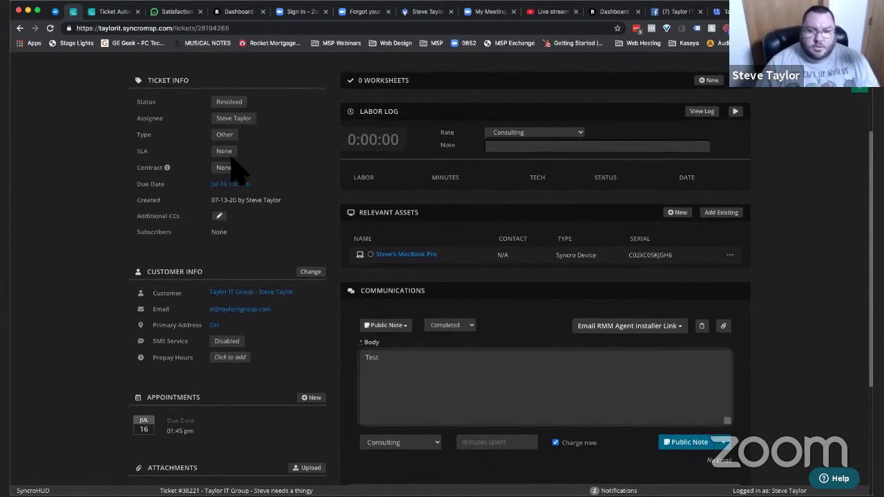
{"action": "left_click", "coordinate": [219, 217]}
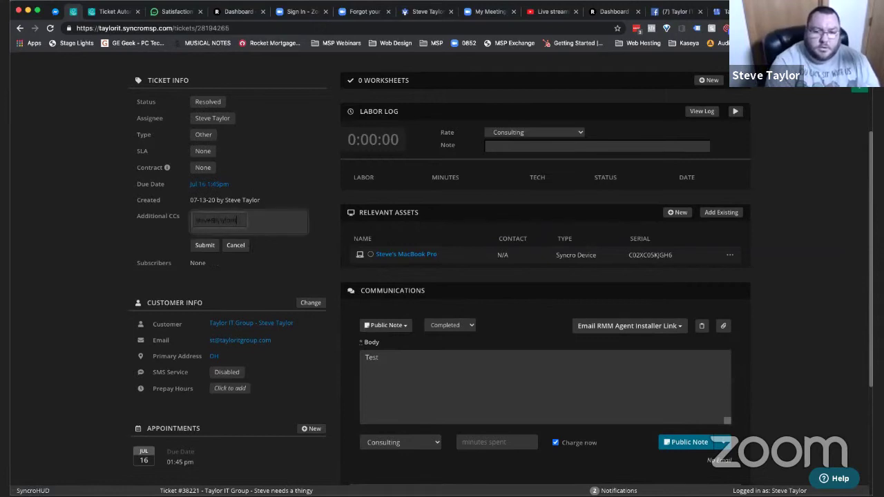
{"action": "key", "text": "Return"}
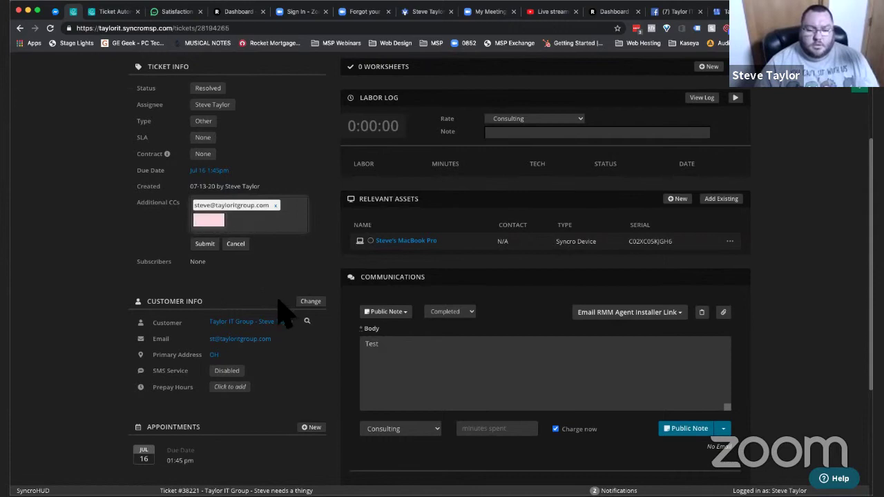
{"action": "left_click", "coordinate": [205, 245]}
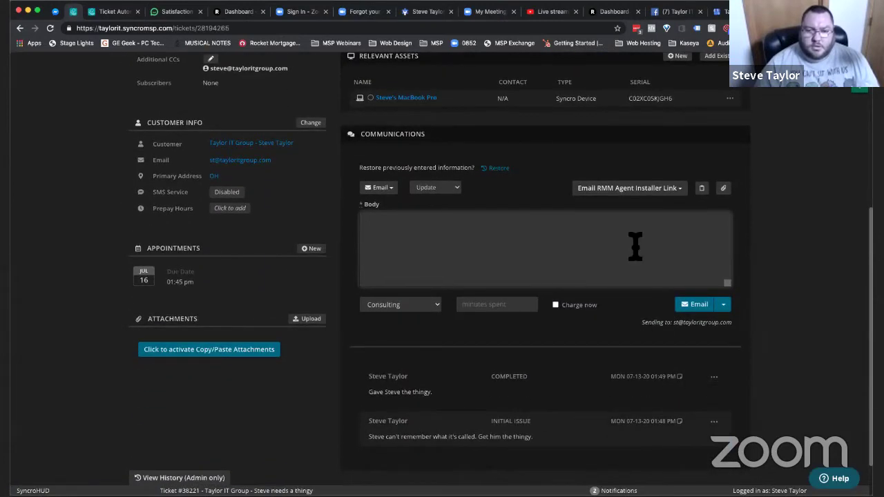
- Change the reply status from Update to Completed
{"action": "left_click", "coordinate": [453, 189]}
{"action": "left_click", "coordinate": [436, 203]}
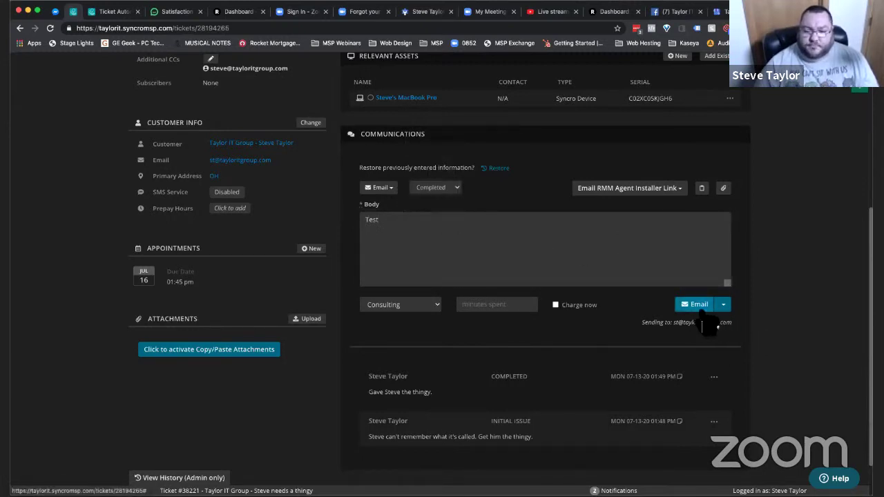
{"action": "scroll", "coordinate": [543, 413], "scroll_direction": "down", "scroll_amount": 2}
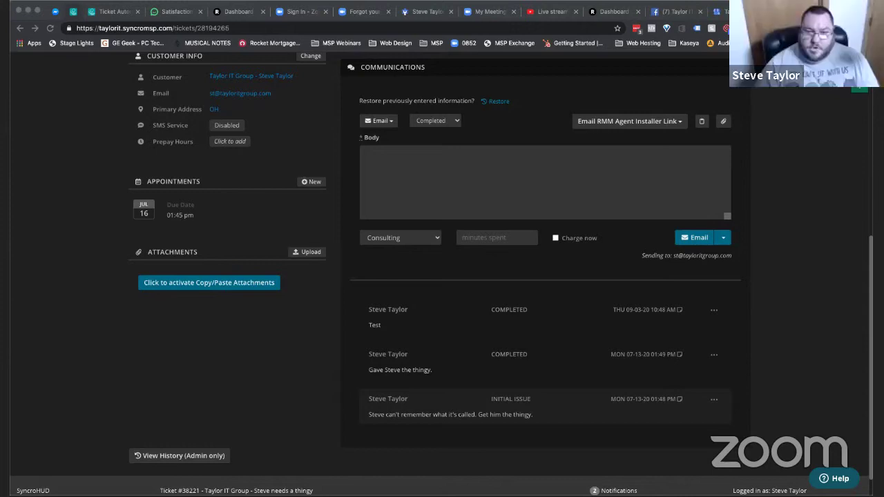
- Check the reply options, keeping Consulting labour and Completed status
{"action": "left_click", "coordinate": [546, 318]}
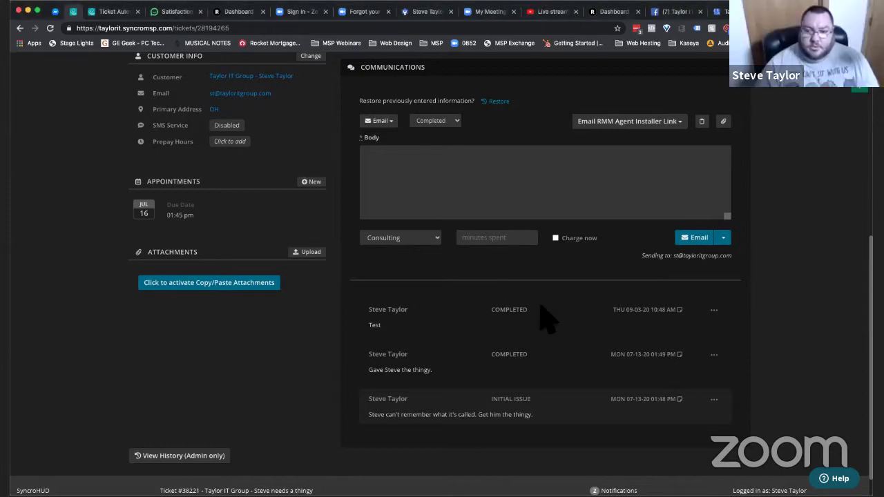
{"action": "left_click", "coordinate": [430, 240]}
{"action": "left_click", "coordinate": [589, 190]}
{"action": "scroll", "coordinate": [589, 190], "scroll_direction": "up", "scroll_amount": 1}
{"action": "scroll", "coordinate": [589, 190], "scroll_direction": "up", "scroll_amount": 1}
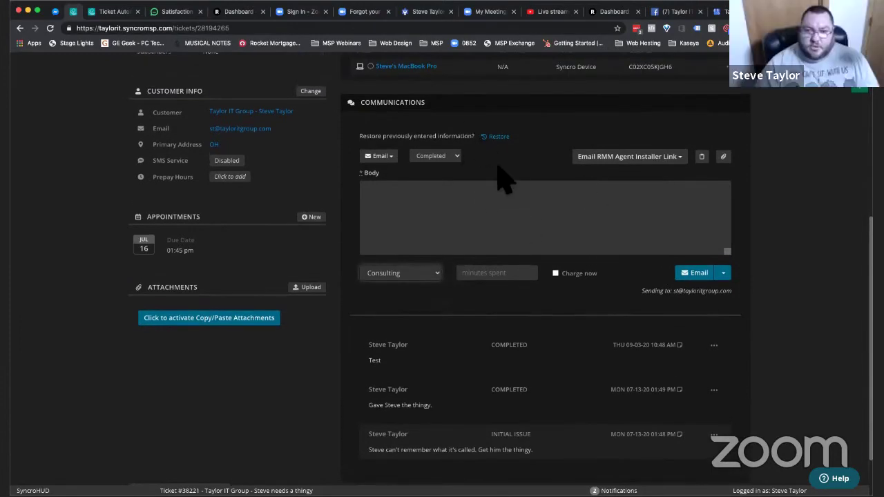
{"action": "scroll", "coordinate": [504, 180], "scroll_direction": "up", "scroll_amount": 5}
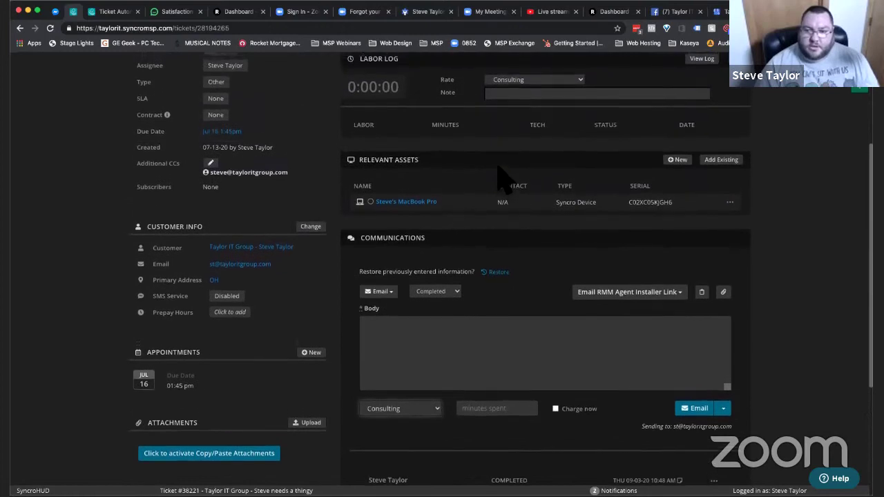
{"action": "scroll", "coordinate": [504, 180], "scroll_direction": "down", "scroll_amount": 2}
{"action": "left_click", "coordinate": [436, 241]}
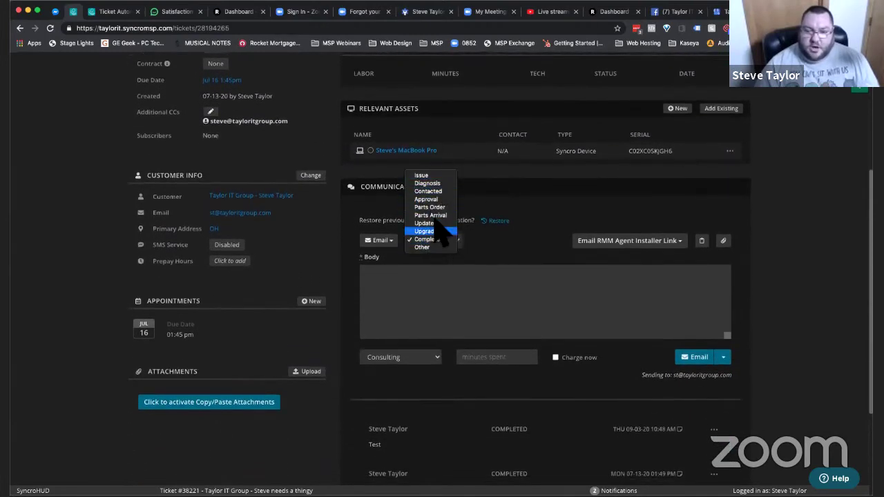
{"action": "left_click", "coordinate": [510, 292]}
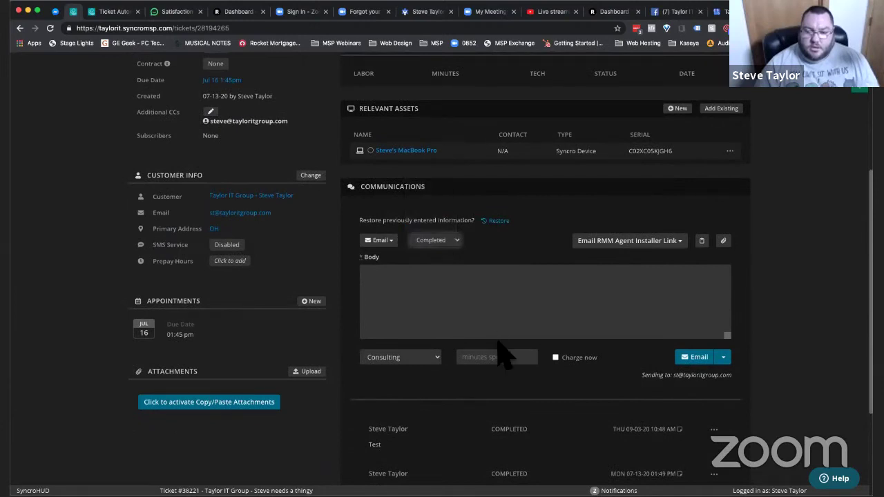
{"action": "scroll", "coordinate": [499, 351], "scroll_direction": "down", "scroll_amount": 2}
{"action": "left_click", "coordinate": [420, 302]}
{"action": "left_click", "coordinate": [419, 302]}
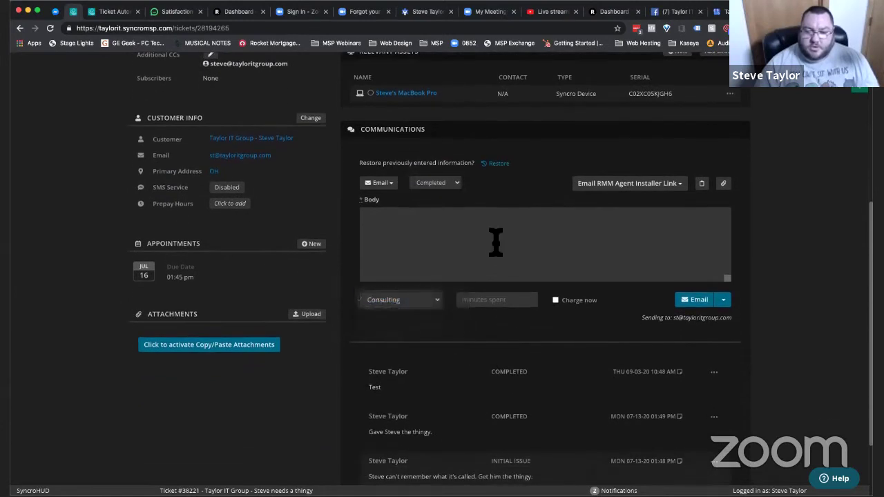
{"action": "scroll", "coordinate": [495, 240], "scroll_direction": "down", "scroll_amount": 1}
{"action": "left_click", "coordinate": [726, 264]}
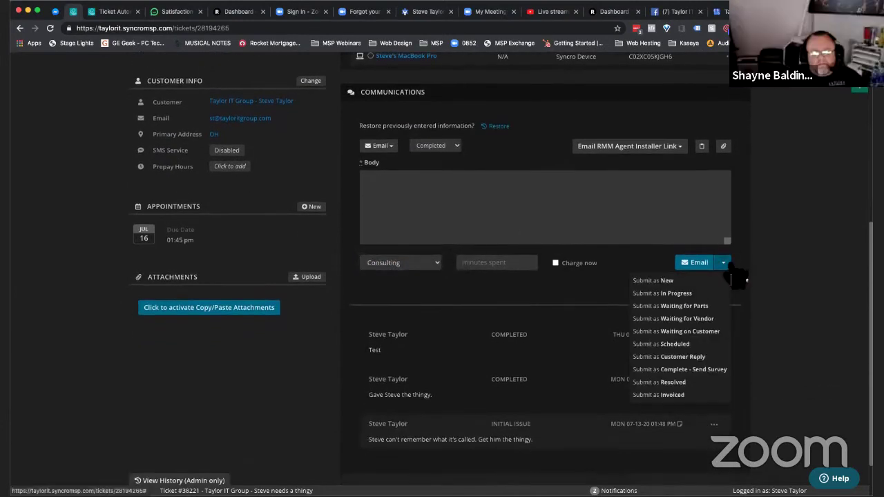
{"action": "left_click", "coordinate": [734, 277]}
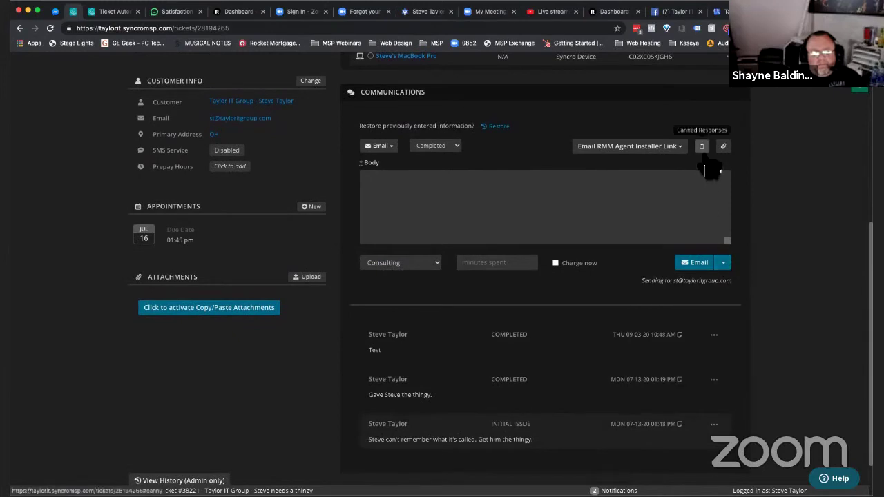
- Insert the 'Completed' canned response into the body and send it as an email
{"action": "left_click", "coordinate": [702, 146]}
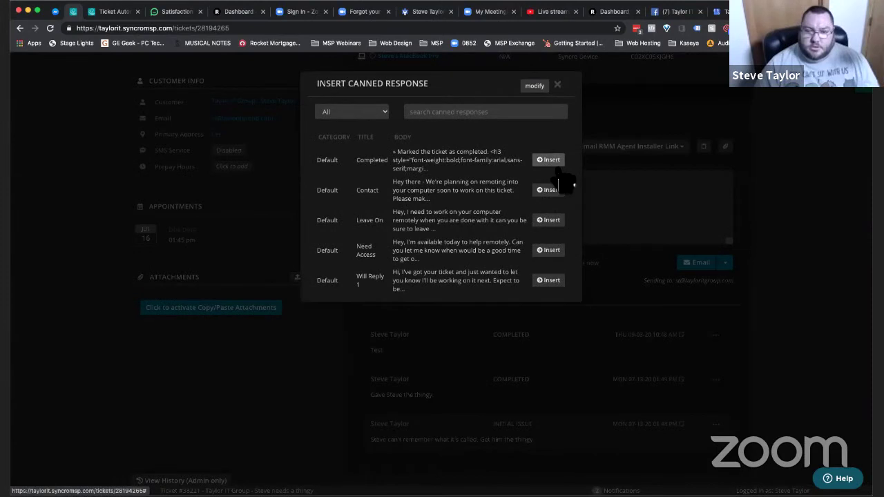
{"action": "left_click", "coordinate": [552, 163]}
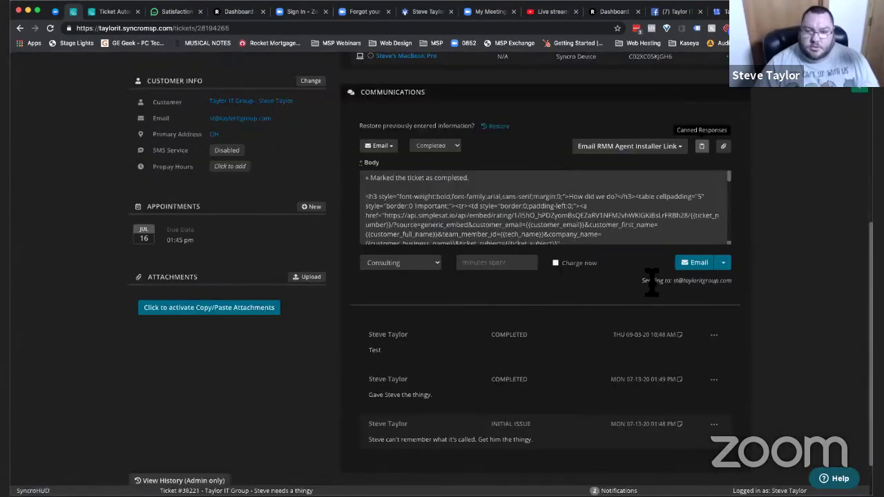
{"action": "left_click", "coordinate": [708, 269]}
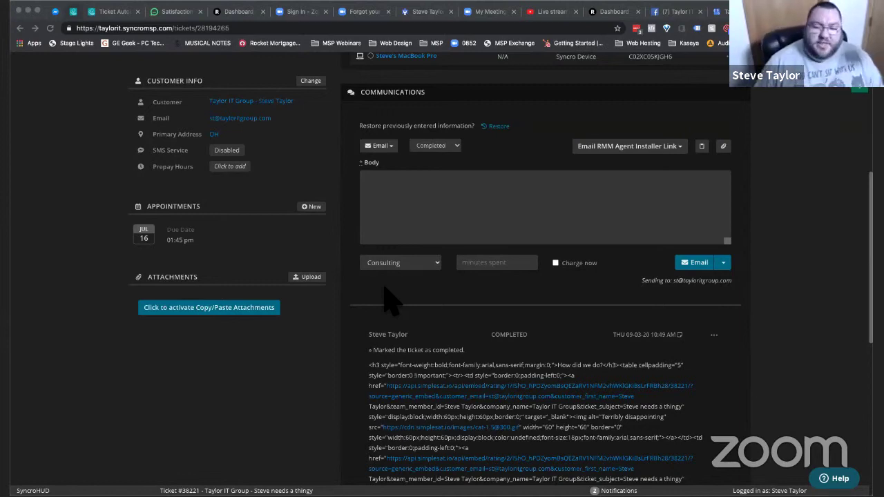
{"action": "left_click", "coordinate": [355, 309]}
{"action": "scroll", "coordinate": [355, 309], "scroll_direction": "up", "scroll_amount": 3}
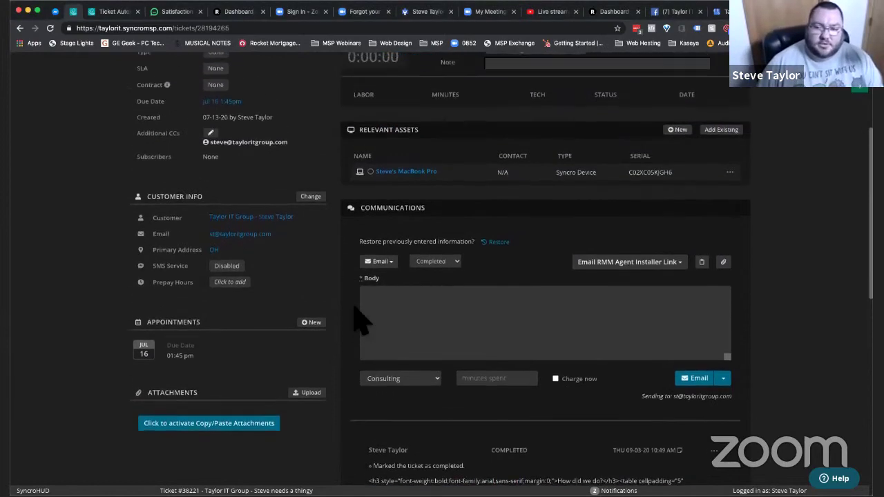
{"action": "scroll", "coordinate": [360, 319], "scroll_direction": "up", "scroll_amount": 2}
{"action": "scroll", "coordinate": [346, 320], "scroll_direction": "up", "scroll_amount": 3}
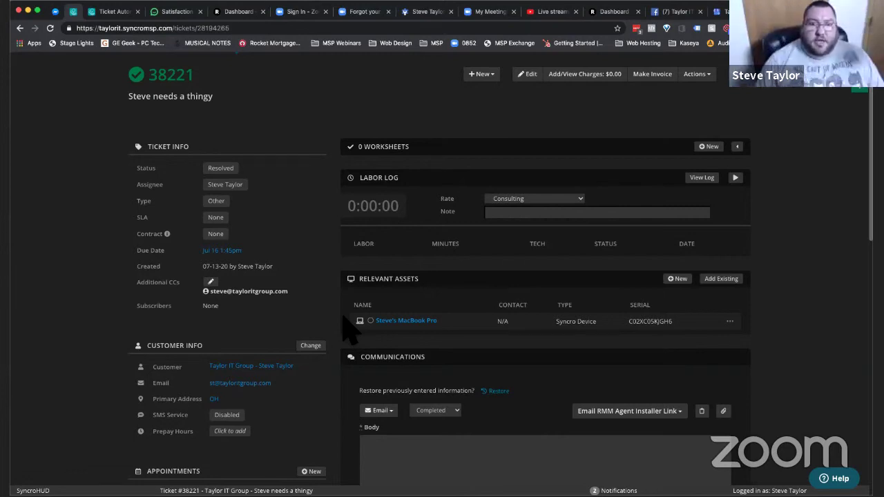
{"action": "scroll", "coordinate": [310, 122], "scroll_direction": "up", "scroll_amount": 2}
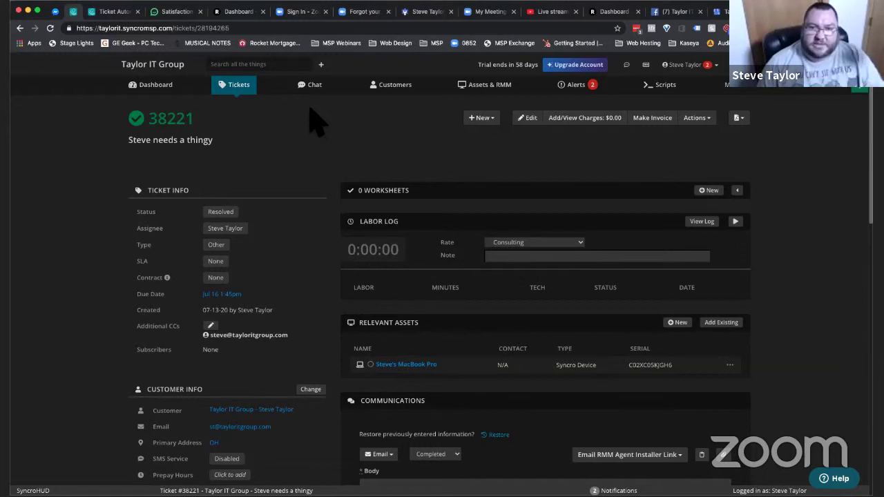
- Paste the SimpleSat survey HTML into the Send Survey automation's email body
{"action": "key", "text": "ctrl+Tab"}
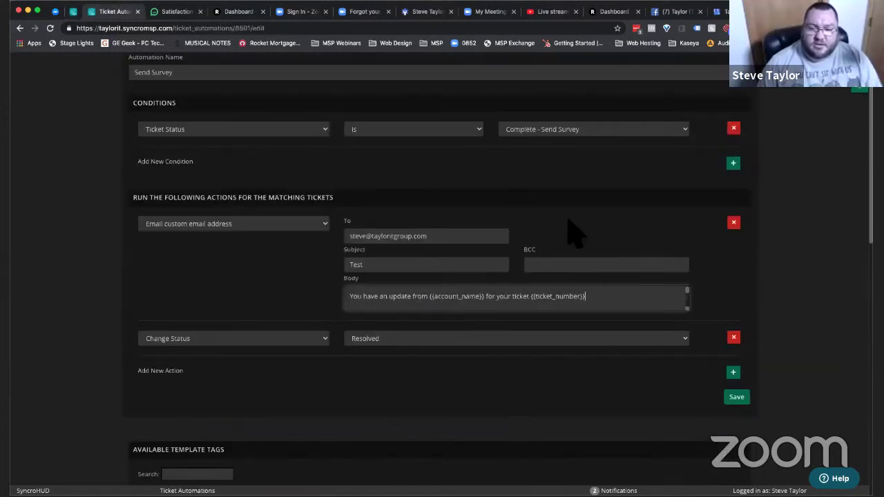
{"action": "scroll", "coordinate": [569, 233], "scroll_direction": "up", "scroll_amount": 3}
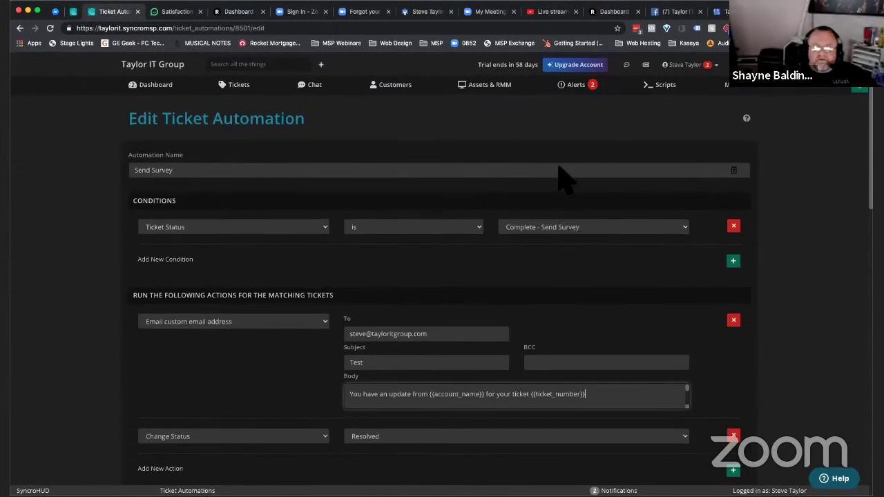
{"action": "key", "text": "ctrl+v"}
{"action": "scroll", "coordinate": [605, 401], "scroll_direction": "up", "scroll_amount": 5}
{"action": "scroll", "coordinate": [604, 401], "scroll_direction": "down", "scroll_amount": 1}
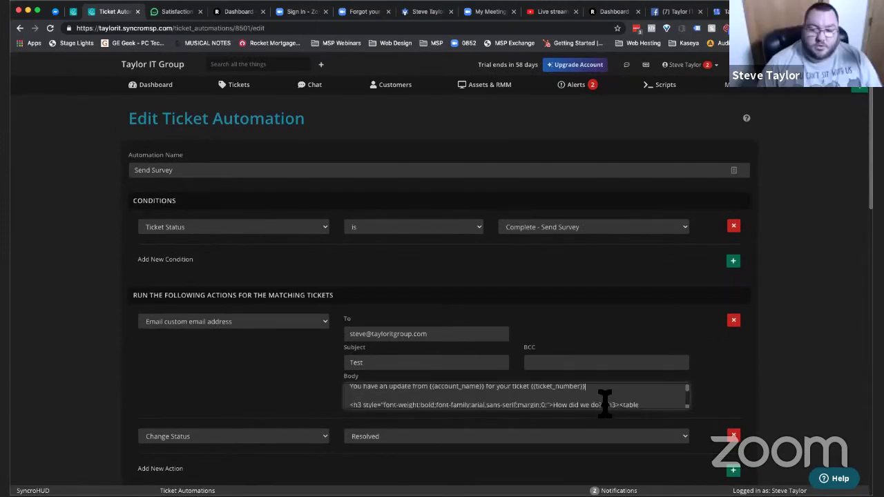
{"action": "scroll", "coordinate": [617, 395], "scroll_direction": "up", "scroll_amount": 1}
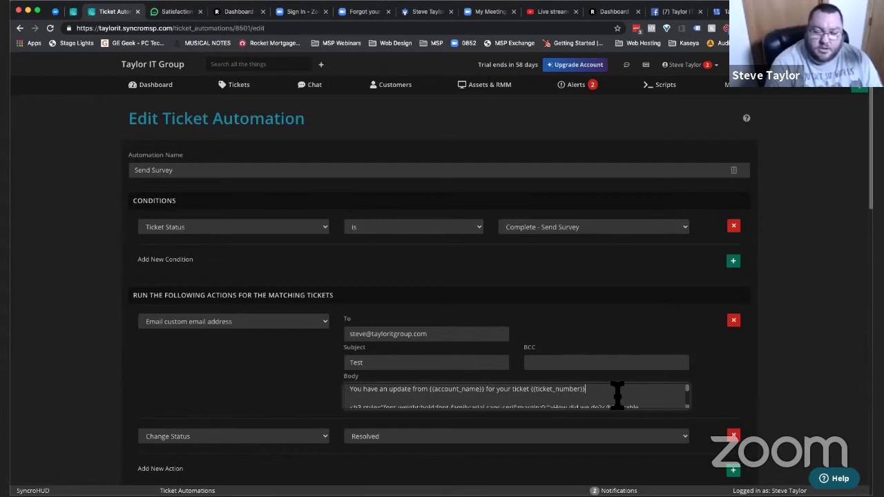
- Append '. The ticket is marked as resolved.' after the {{ticket_number}} line
{"action": "type", "text": ". The ticket is marked as resolved."}
{"action": "scroll", "coordinate": [515, 396], "scroll_direction": "down", "scroll_amount": 5}
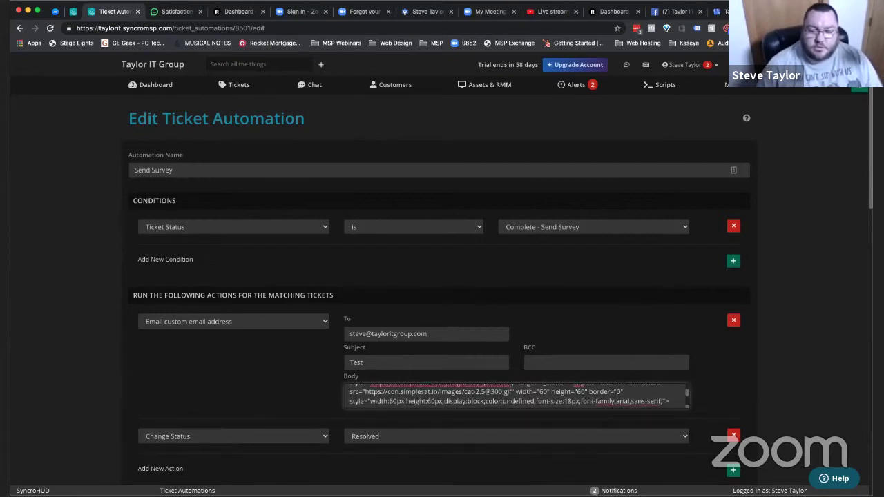
{"action": "scroll", "coordinate": [335, 407], "scroll_direction": "down", "scroll_amount": 5}
{"action": "left_click_drag", "start_coordinate": [334, 399], "coordinate": [345, 428]}
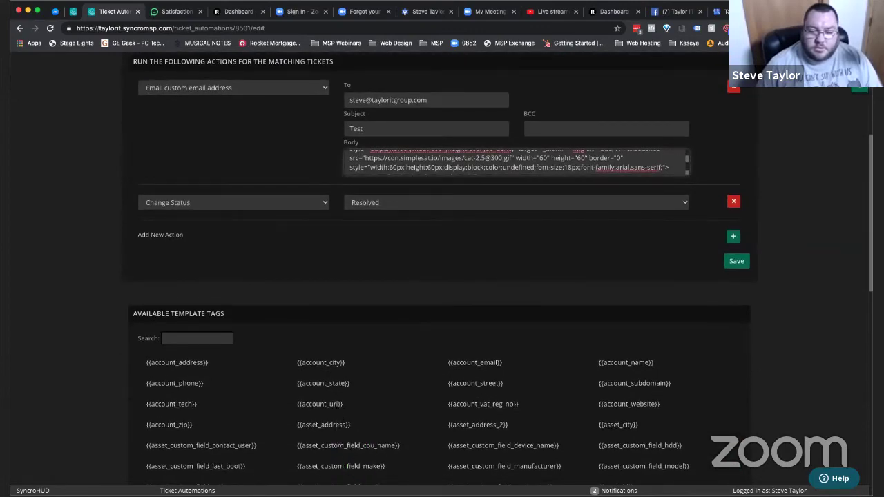
- Start a new empty line at the end of the Send Survey email body
{"action": "scroll", "coordinate": [437, 459], "scroll_direction": "down", "scroll_amount": 4}
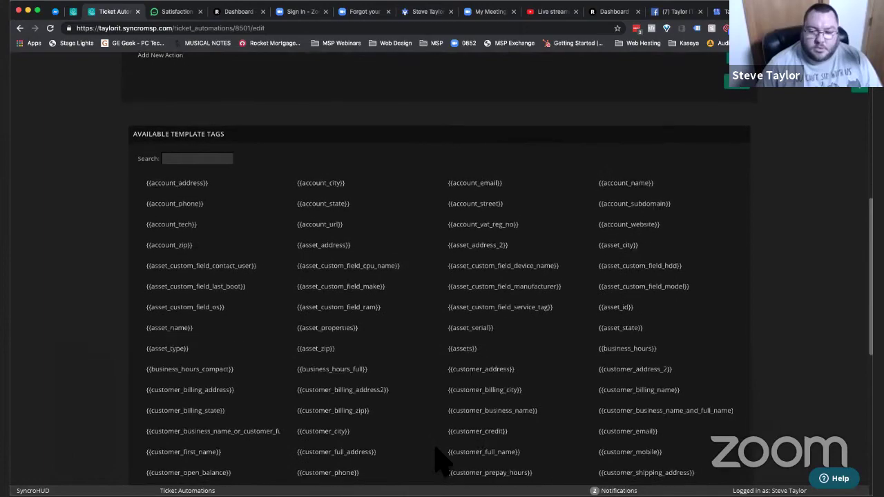
{"action": "scroll", "coordinate": [436, 459], "scroll_direction": "down", "scroll_amount": 2}
{"action": "scroll", "coordinate": [436, 459], "scroll_direction": "down", "scroll_amount": 5}
{"action": "scroll", "coordinate": [439, 262], "scroll_direction": "down", "scroll_amount": 3}
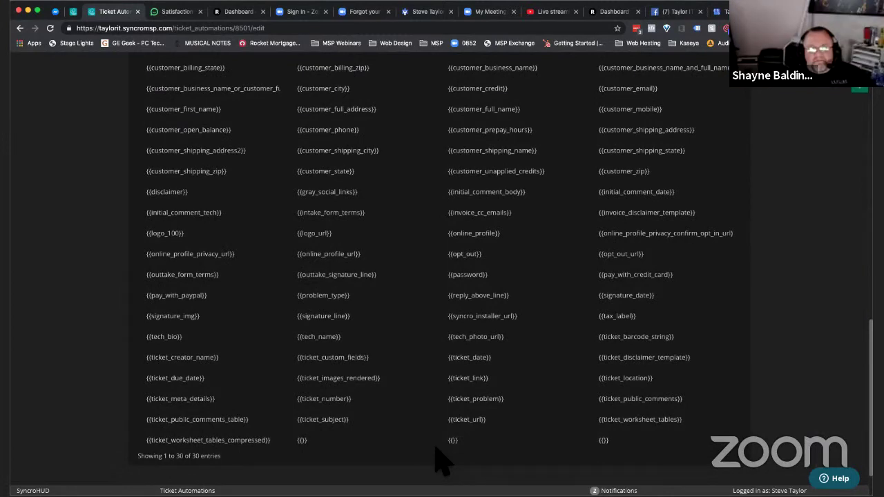
{"action": "left_click_drag", "start_coordinate": [437, 445], "coordinate": [445, 404]}
{"action": "scroll", "coordinate": [443, 417], "scroll_direction": "up", "scroll_amount": 10}
{"action": "scroll", "coordinate": [449, 413], "scroll_direction": "up", "scroll_amount": 1}
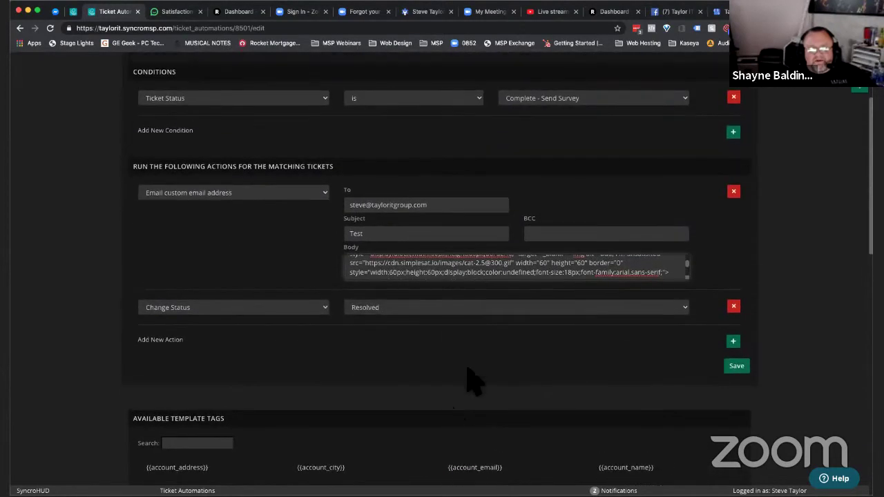
{"action": "scroll", "coordinate": [680, 269], "scroll_direction": "down", "scroll_amount": 3}
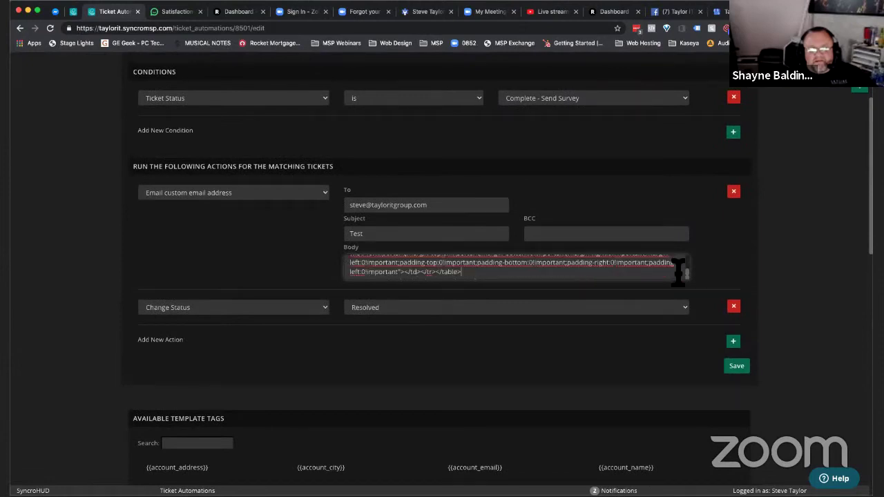
{"action": "left_click", "coordinate": [679, 272]}
{"action": "key", "text": "Return"}
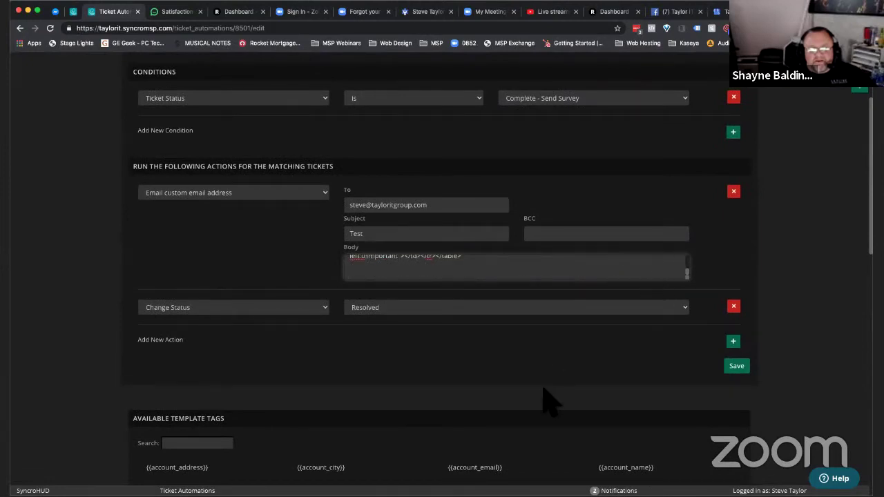
- Paste {{ticket_public_comments}} from Available Template Tags onto that line and save the automation
{"action": "scroll", "coordinate": [546, 408], "scroll_direction": "down", "scroll_amount": 5}
{"action": "scroll", "coordinate": [545, 408], "scroll_direction": "down", "scroll_amount": 10}
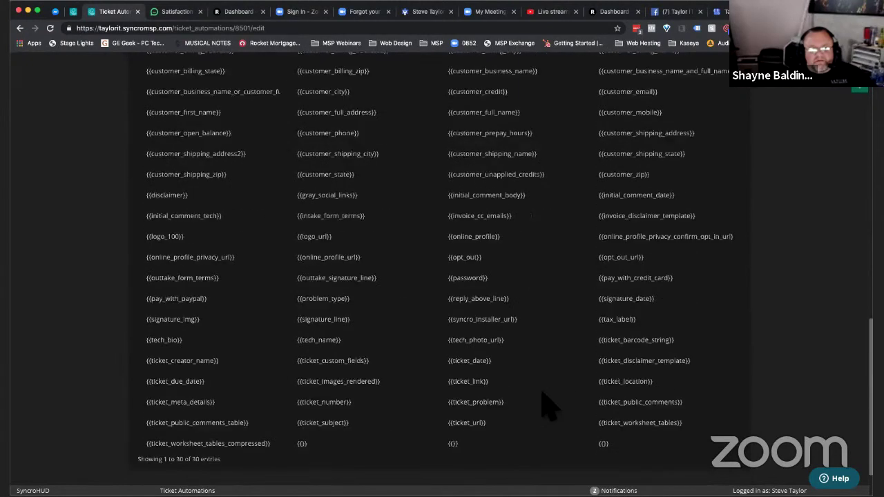
{"action": "left_click", "coordinate": [631, 405]}
{"action": "key", "text": "super+c"}
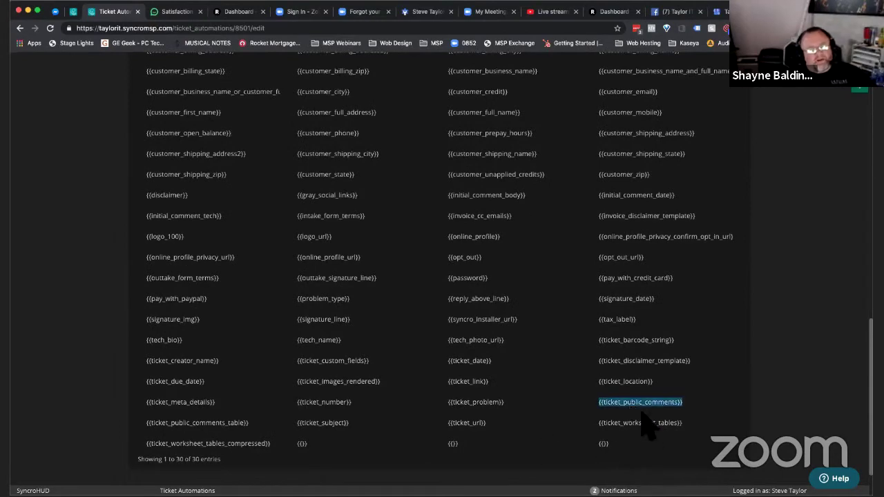
{"action": "scroll", "coordinate": [647, 423], "scroll_direction": "up", "scroll_amount": 15}
{"action": "left_click", "coordinate": [389, 190]}
{"action": "key", "text": "super+v"}
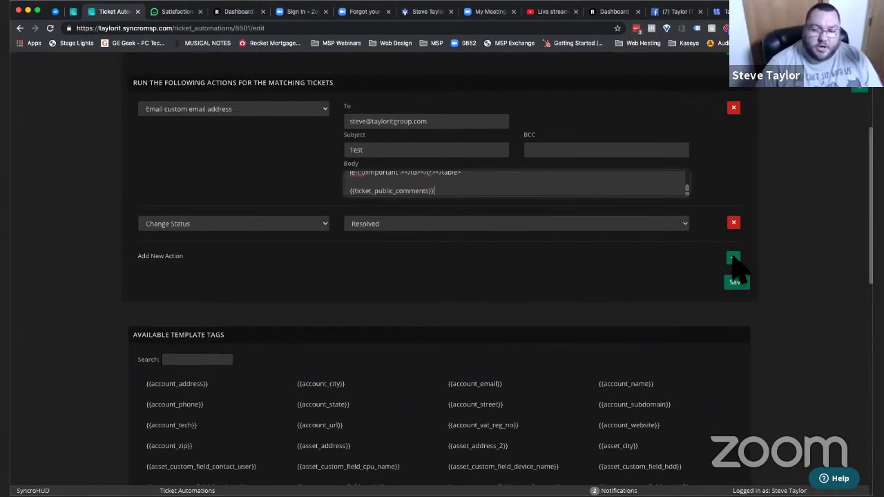
{"action": "left_click", "coordinate": [738, 286]}
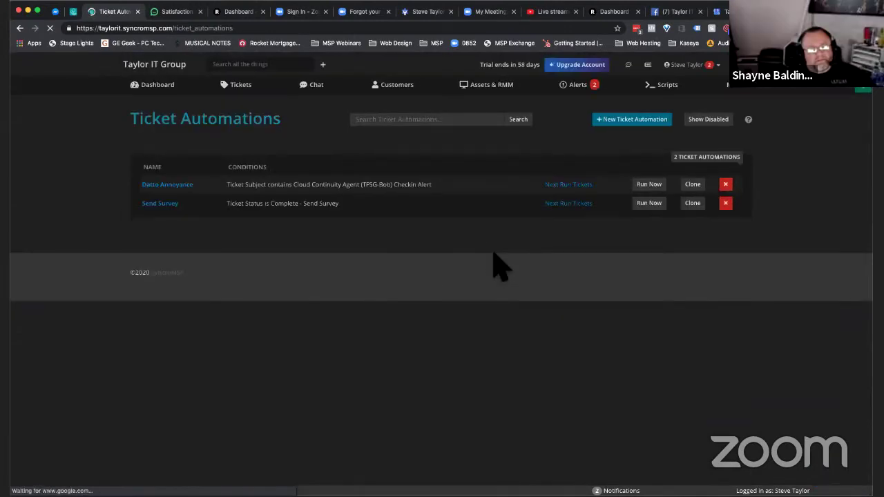
- Set ticket 38221's status to Complete - Send Survey
{"action": "key", "text": "ctrl+shift+Tab"}
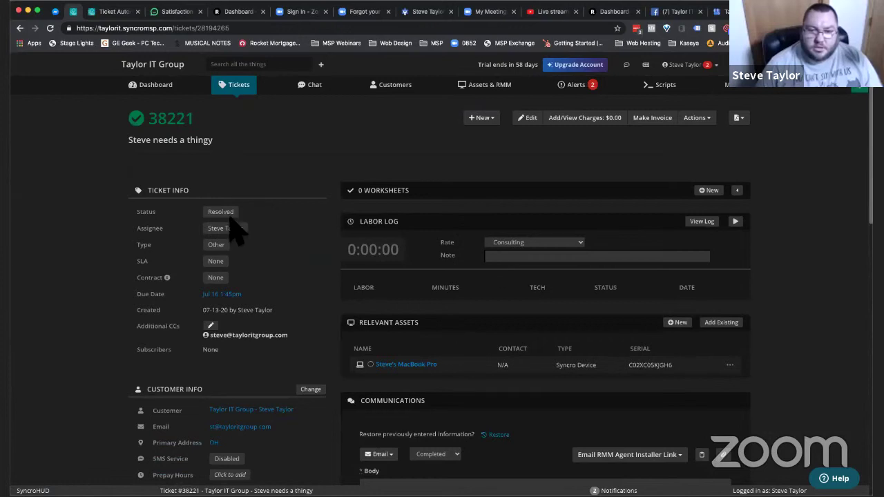
{"action": "left_click", "coordinate": [224, 213]}
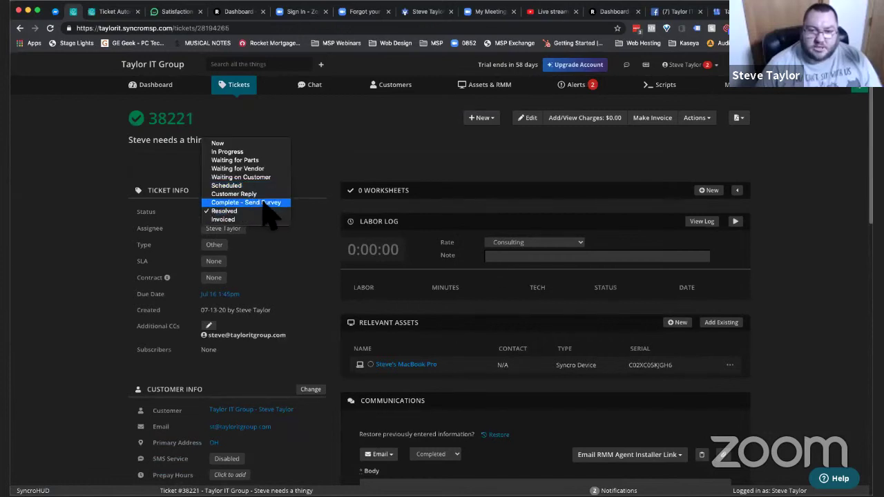
{"action": "left_click", "coordinate": [265, 206]}
- Run the Send Survey automation immediately and check ticket 38221 afterwards
{"action": "key", "text": "ctrl+Tab"}
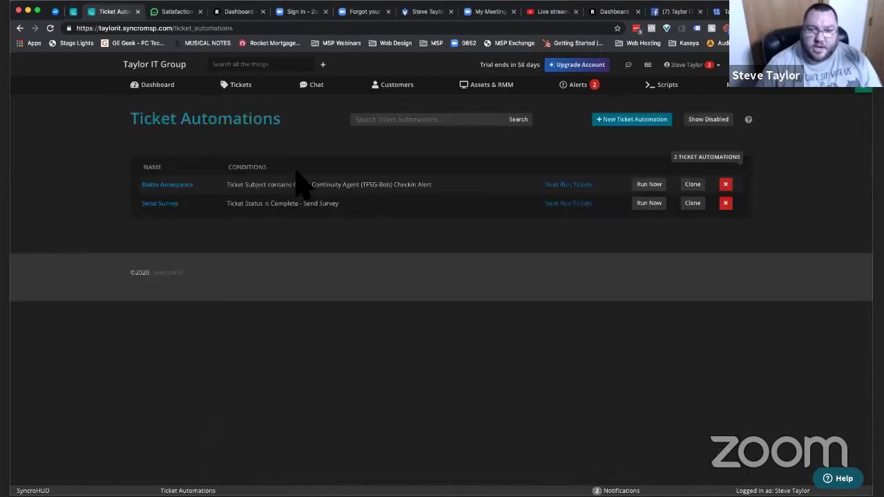
{"action": "left_click", "coordinate": [649, 206]}
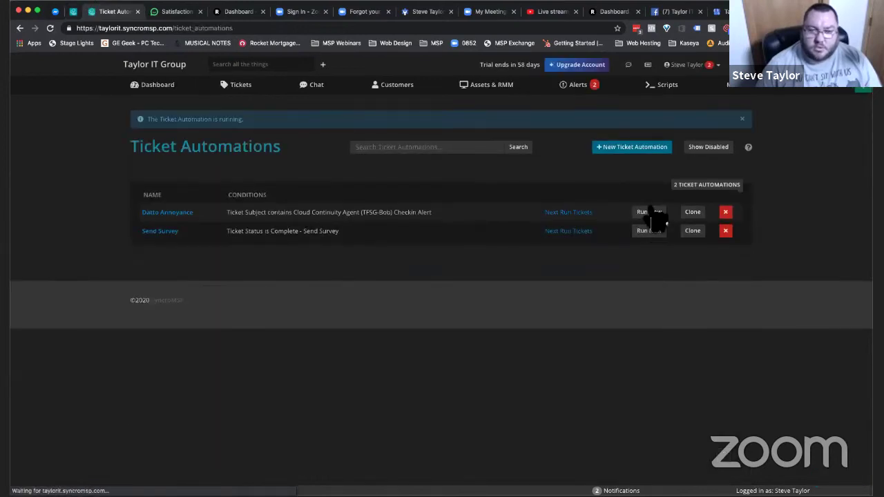
{"action": "key", "text": "ctrl+shift+Tab"}
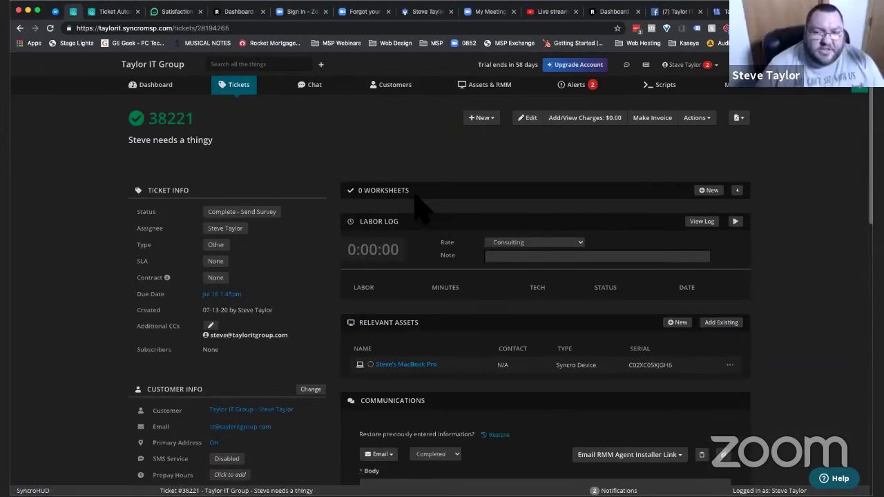
{"action": "key", "text": "ctrl+Tab"}
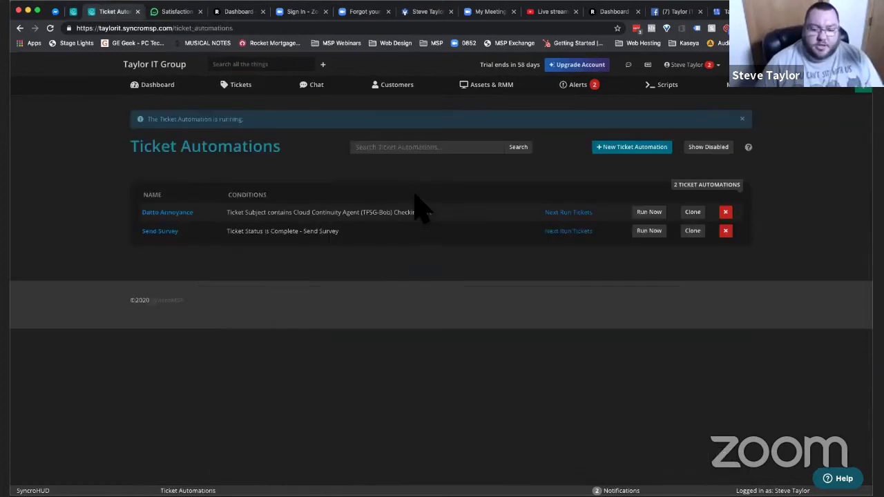
{"action": "key", "text": "super+Tab"}
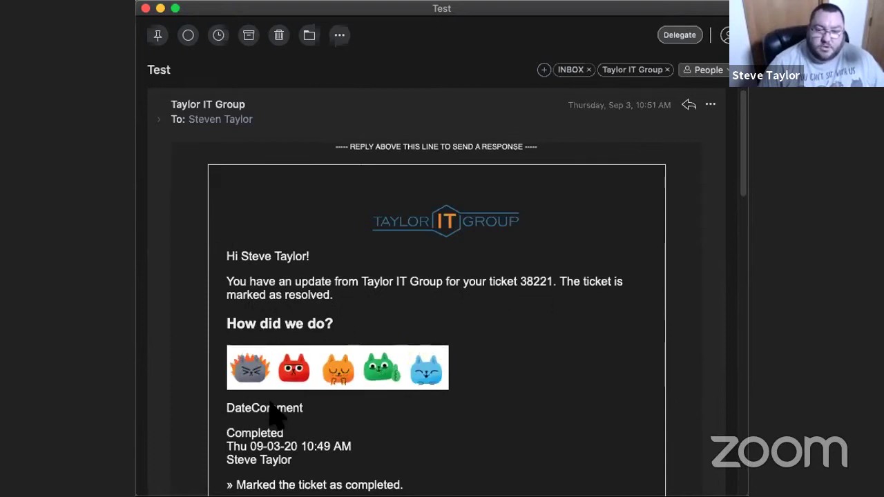
- Scroll through the Test survey email and select the raw SimpleSat HTML below the rating cats
{"action": "scroll", "coordinate": [271, 401], "scroll_direction": "down", "scroll_amount": 3}
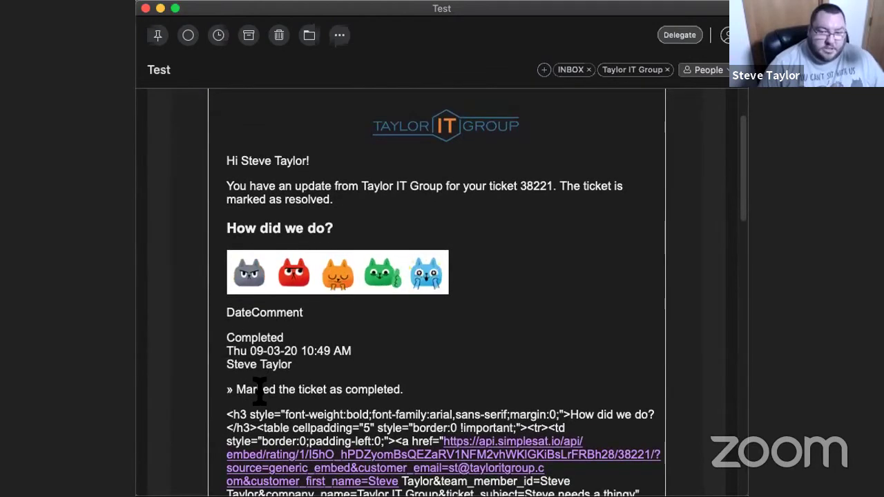
{"action": "scroll", "coordinate": [260, 389], "scroll_direction": "down", "scroll_amount": 4}
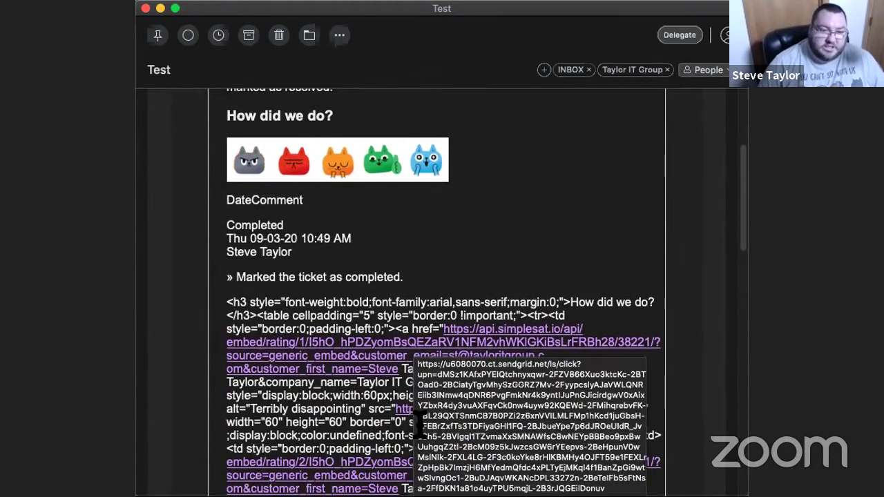
{"action": "scroll", "coordinate": [395, 378], "scroll_direction": "down", "scroll_amount": 5}
{"action": "scroll", "coordinate": [396, 379], "scroll_direction": "down", "scroll_amount": 15}
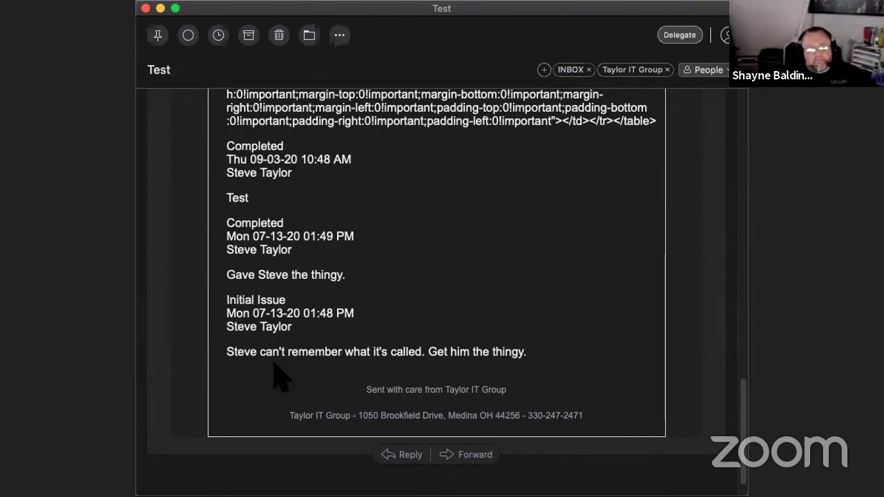
{"action": "scroll", "coordinate": [280, 376], "scroll_direction": "up", "scroll_amount": 1}
{"action": "scroll", "coordinate": [279, 376], "scroll_direction": "up", "scroll_amount": 15}
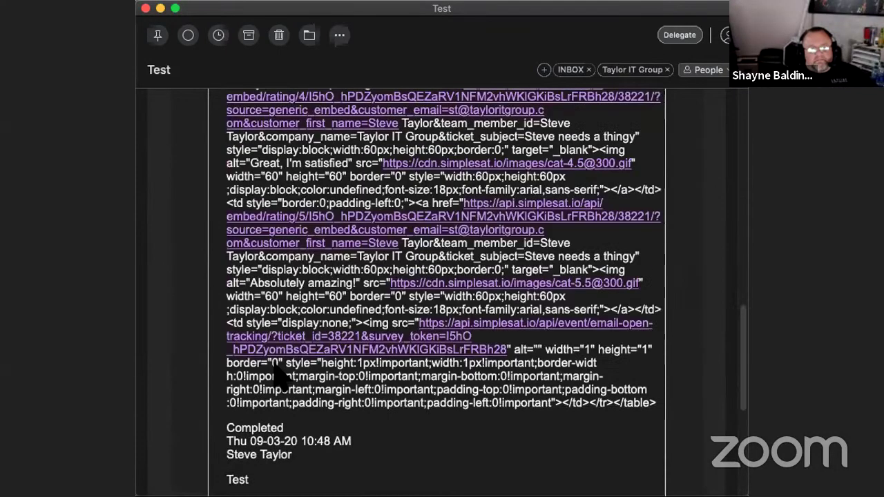
{"action": "scroll", "coordinate": [280, 377], "scroll_direction": "down", "scroll_amount": 15}
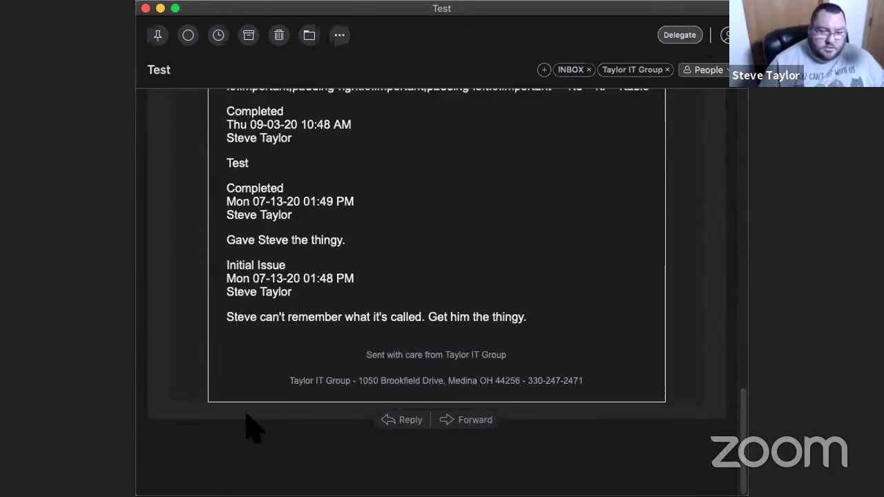
{"action": "scroll", "coordinate": [246, 415], "scroll_direction": "up", "scroll_amount": 15}
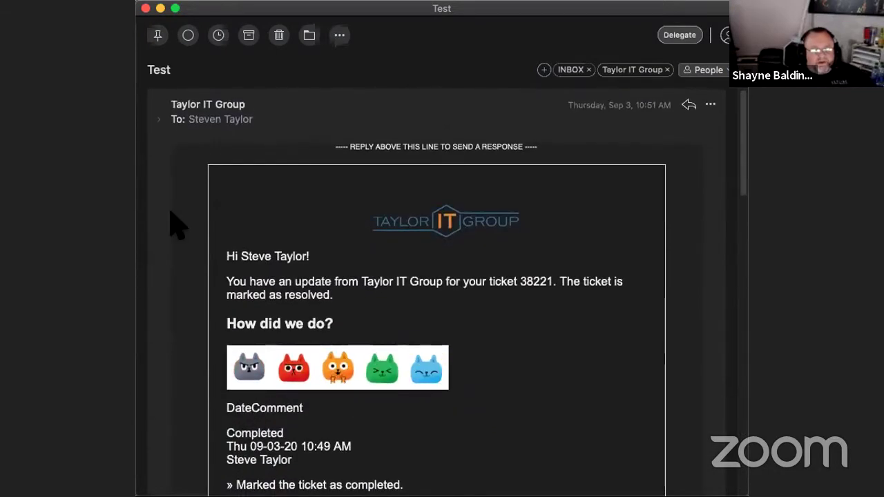
{"action": "scroll", "coordinate": [176, 225], "scroll_direction": "down", "scroll_amount": 1}
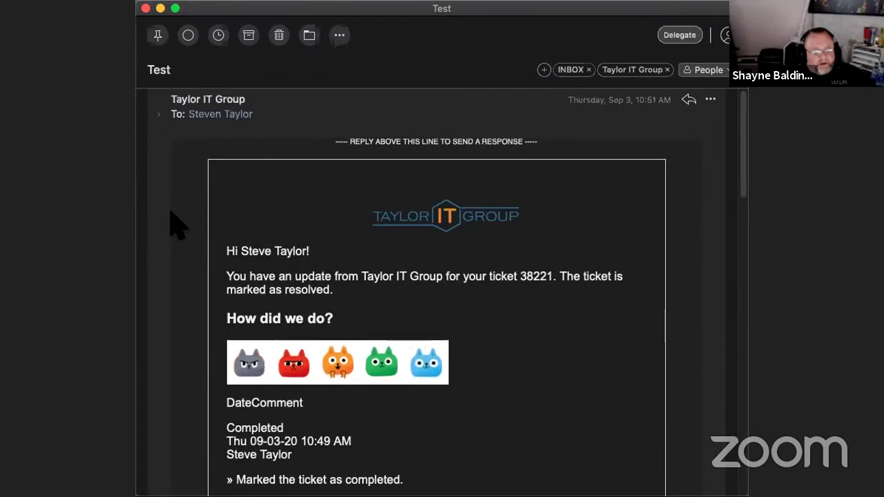
{"action": "scroll", "coordinate": [176, 225], "scroll_direction": "down", "scroll_amount": 5}
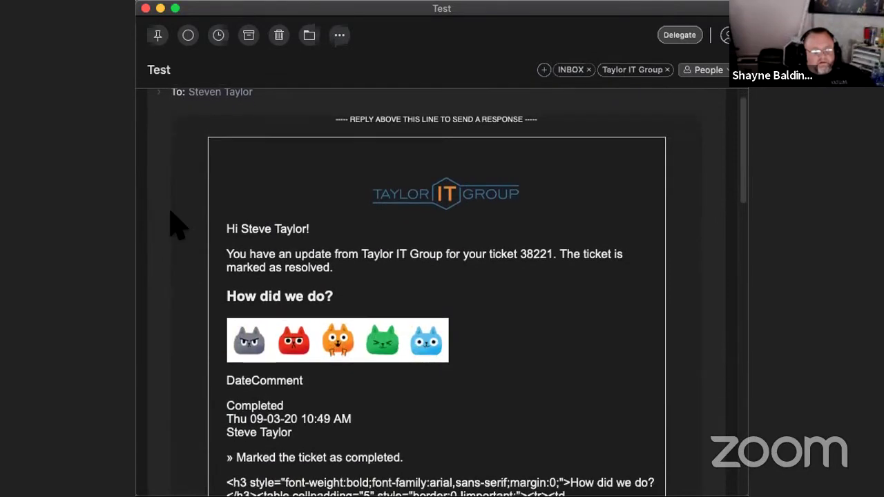
{"action": "scroll", "coordinate": [177, 224], "scroll_direction": "down", "scroll_amount": 1}
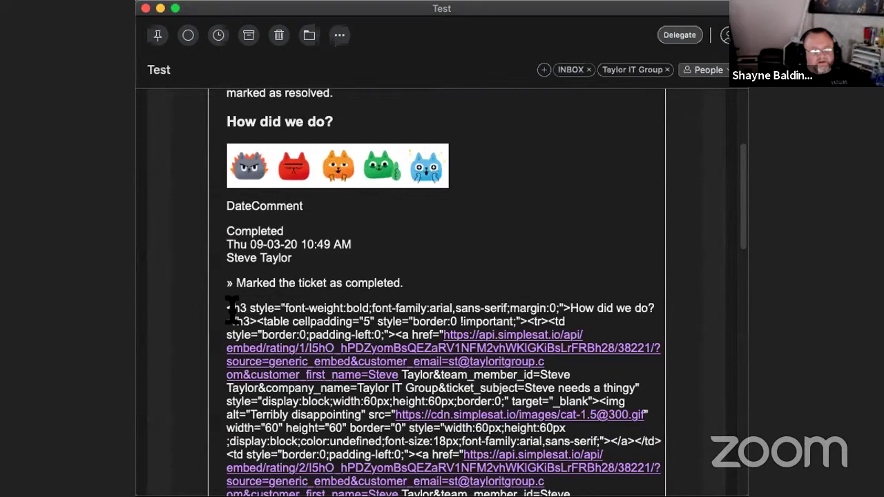
{"action": "left_click_drag", "start_coordinate": [232, 308], "coordinate": [411, 429]}
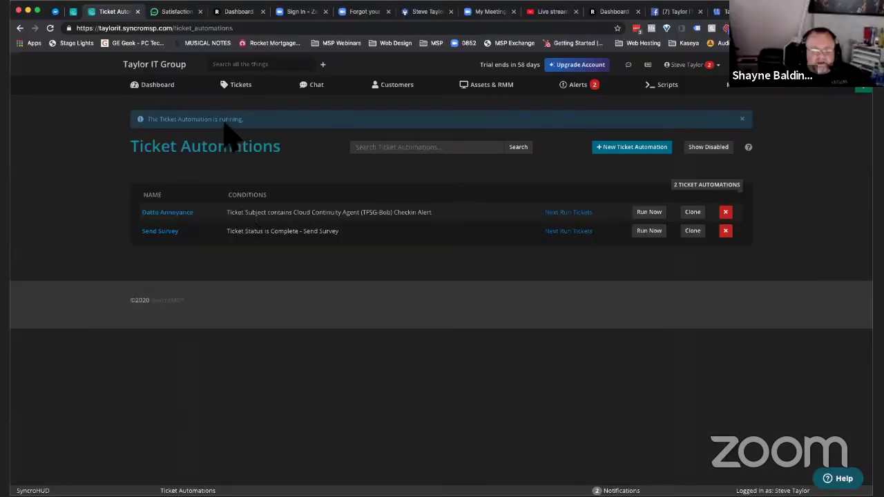
- Reload ticket 38221 and delete the comment containing the raw survey HTML
{"action": "left_click", "coordinate": [246, 93]}
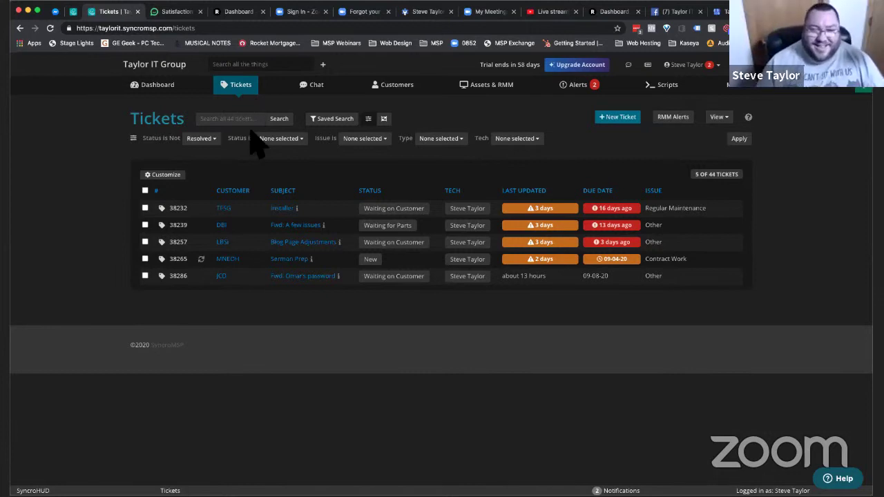
{"action": "key", "text": "ctrl+Tab"}
{"action": "key", "text": "ctrl+shift+Tab"}
{"action": "key", "text": "ctrl+shift+Tab"}
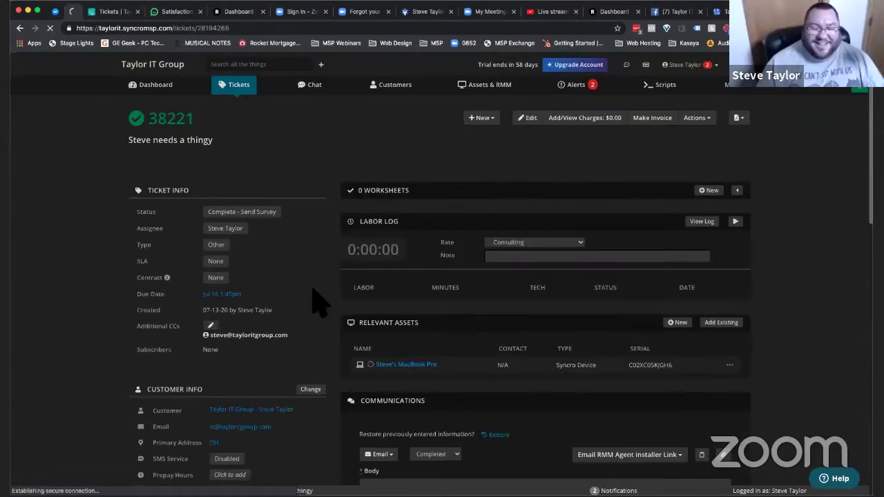
{"action": "key", "text": "super+r"}
{"action": "scroll", "coordinate": [316, 302], "scroll_direction": "down", "scroll_amount": 10}
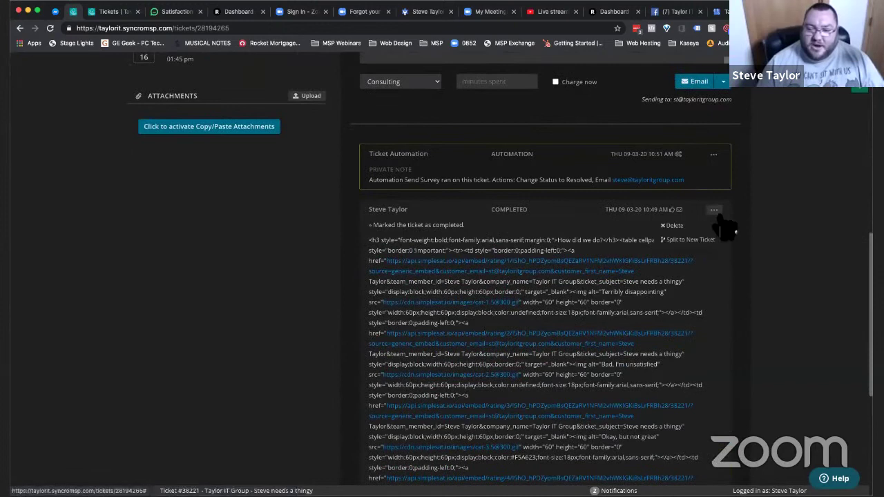
{"action": "left_click", "coordinate": [715, 210]}
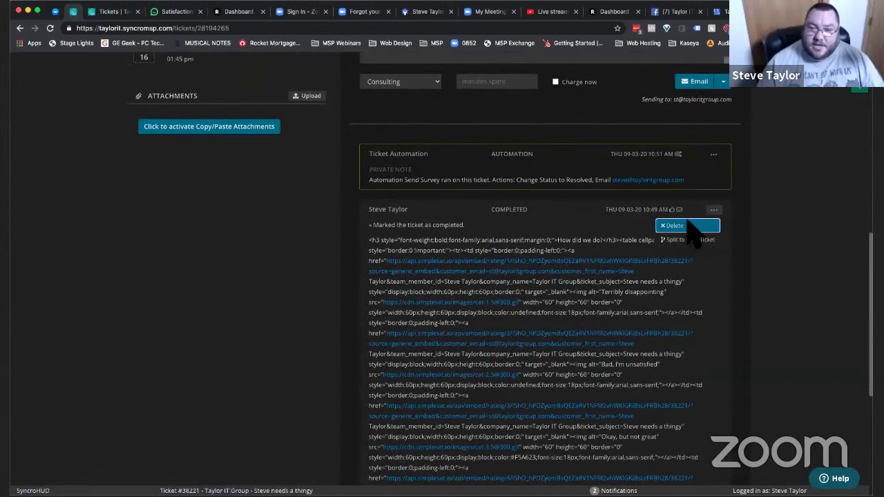
{"action": "left_click", "coordinate": [519, 83]}
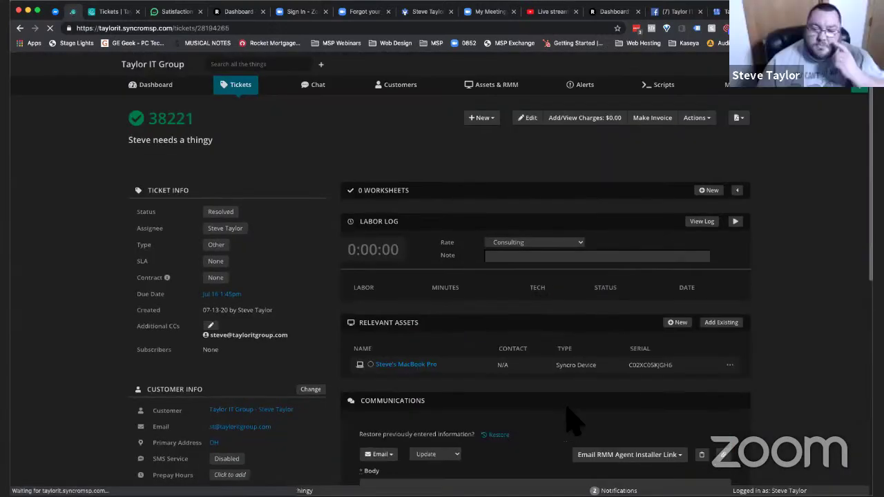
{"action": "scroll", "coordinate": [572, 420], "scroll_direction": "down", "scroll_amount": 6}
{"action": "scroll", "coordinate": [573, 421], "scroll_direction": "down", "scroll_amount": 1}
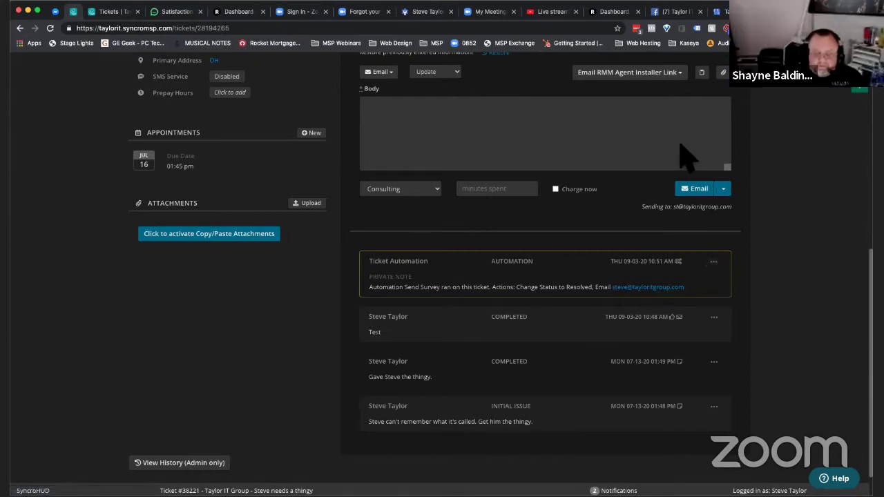
{"action": "scroll", "coordinate": [684, 158], "scroll_direction": "up", "scroll_amount": 6}
{"action": "left_click", "coordinate": [746, 90]}
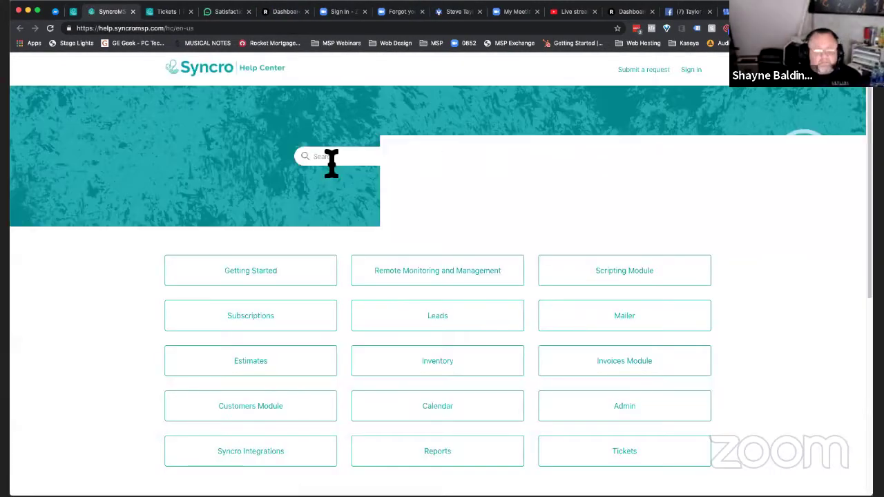
{"action": "type", "text": "ticket automation"}
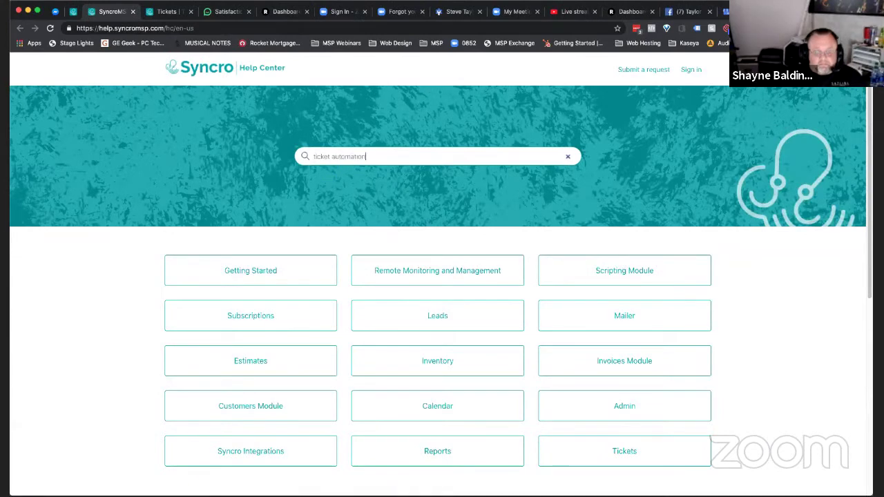
{"action": "key", "text": "Return"}
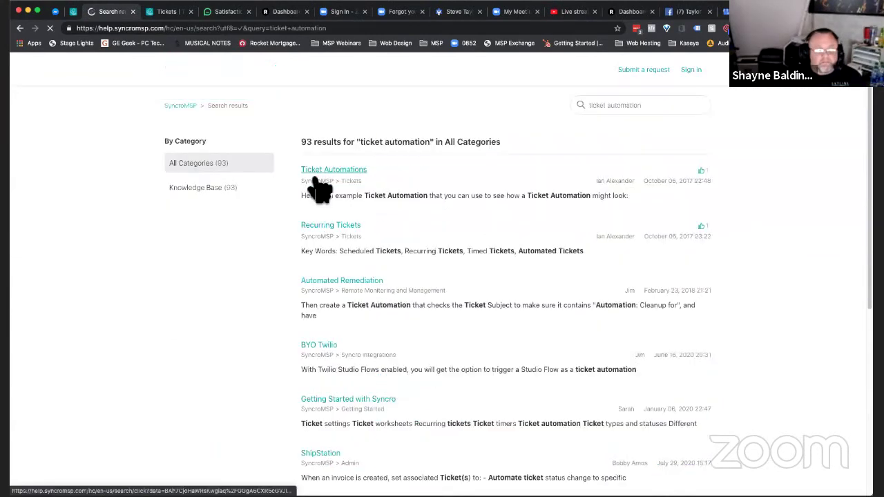
{"action": "left_click", "coordinate": [326, 177]}
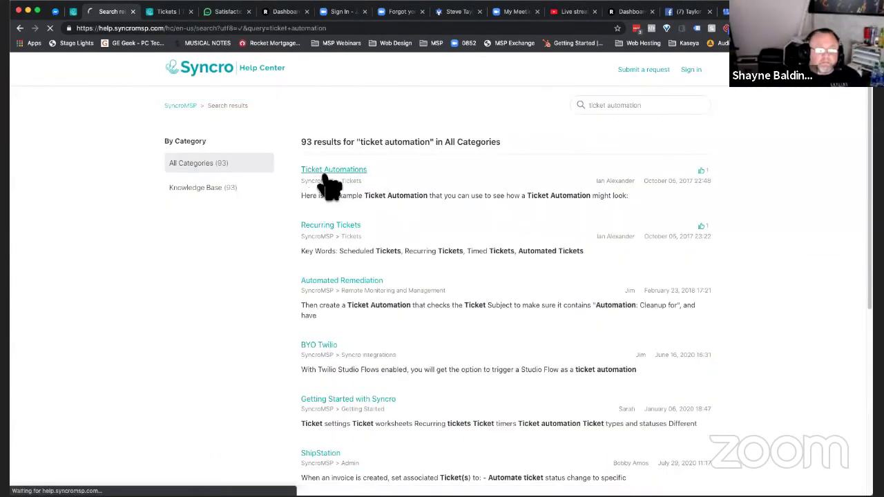
{"action": "scroll", "coordinate": [499, 344], "scroll_direction": "down", "scroll_amount": 2}
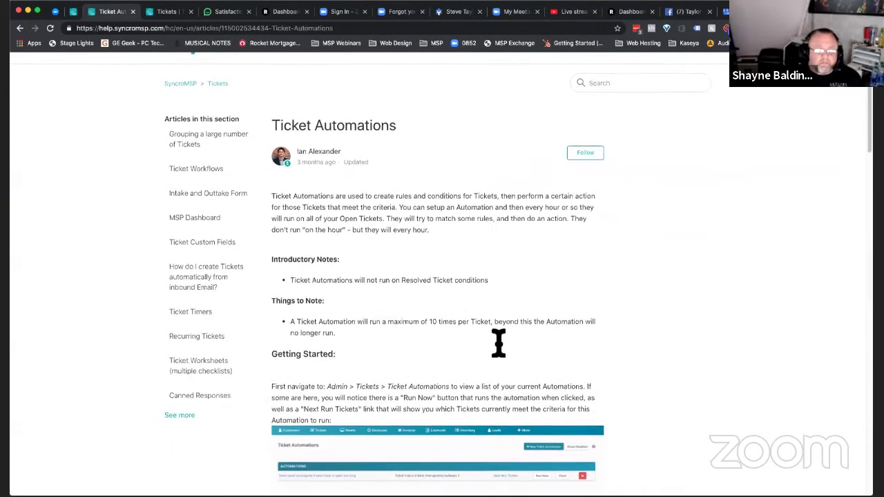
{"action": "scroll", "coordinate": [498, 349], "scroll_direction": "down", "scroll_amount": 2}
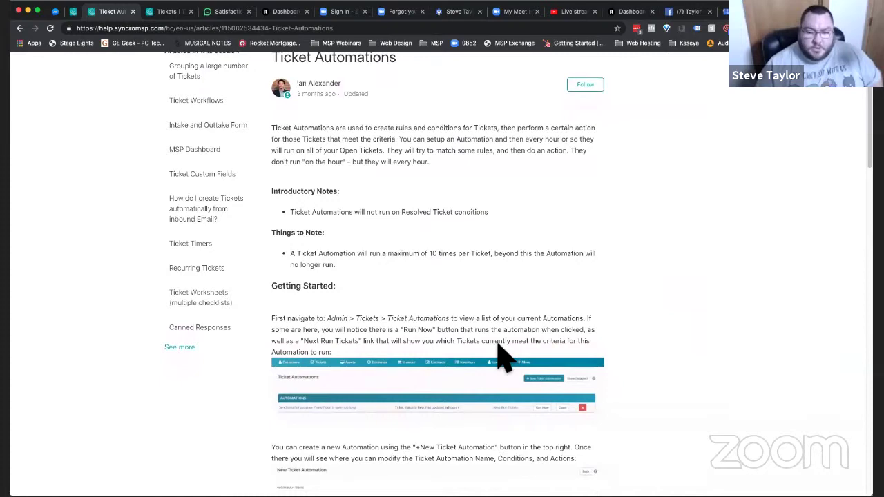
{"action": "scroll", "coordinate": [504, 356], "scroll_direction": "down", "scroll_amount": 7}
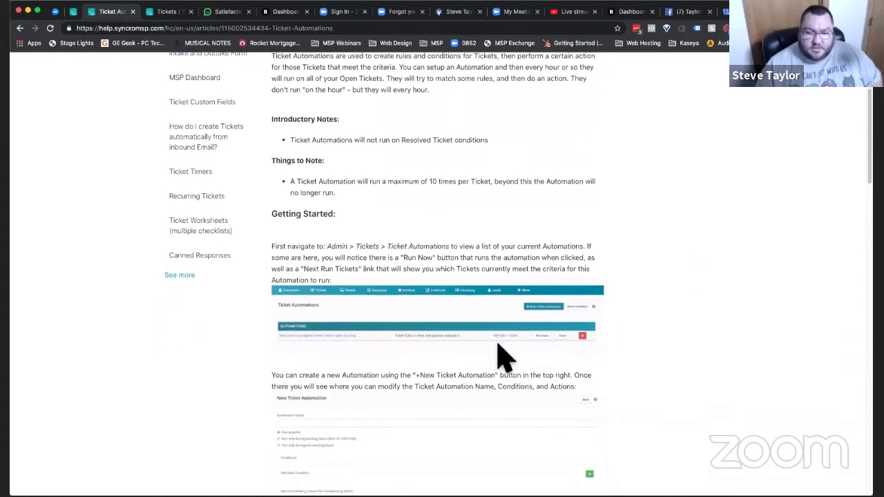
{"action": "scroll", "coordinate": [505, 355], "scroll_direction": "down", "scroll_amount": 18}
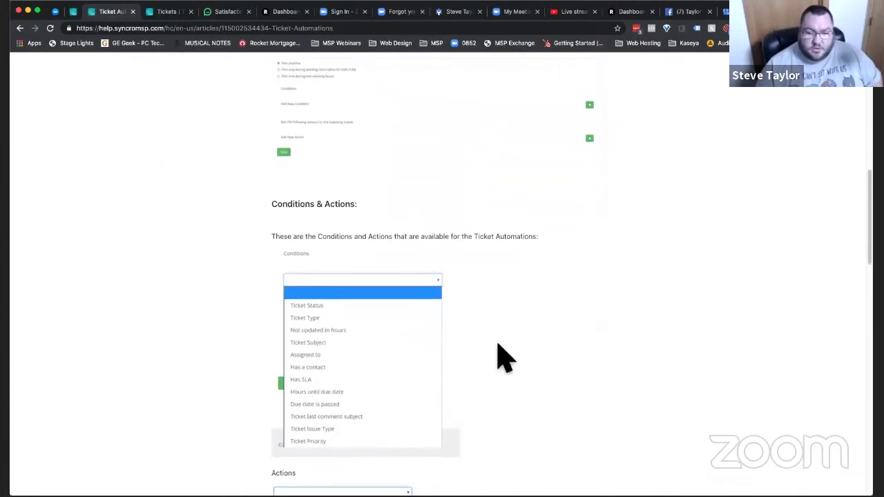
{"action": "scroll", "coordinate": [504, 355], "scroll_direction": "down", "scroll_amount": 16}
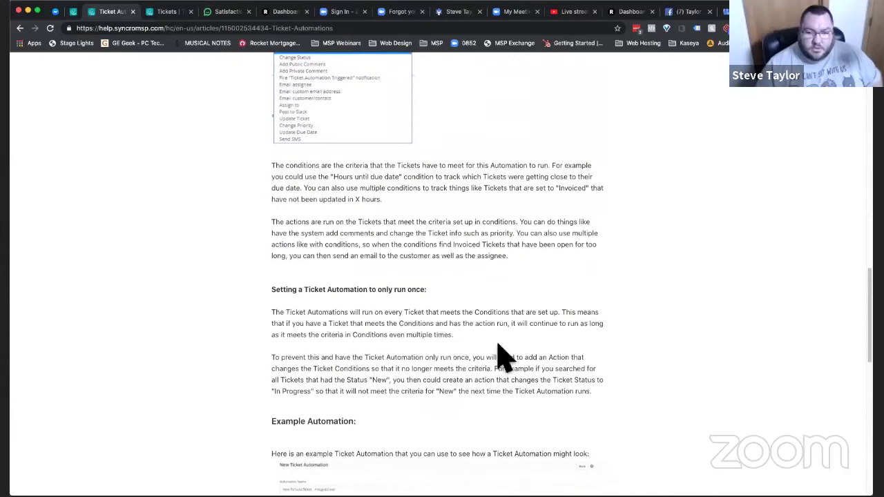
{"action": "scroll", "coordinate": [505, 356], "scroll_direction": "down", "scroll_amount": 10}
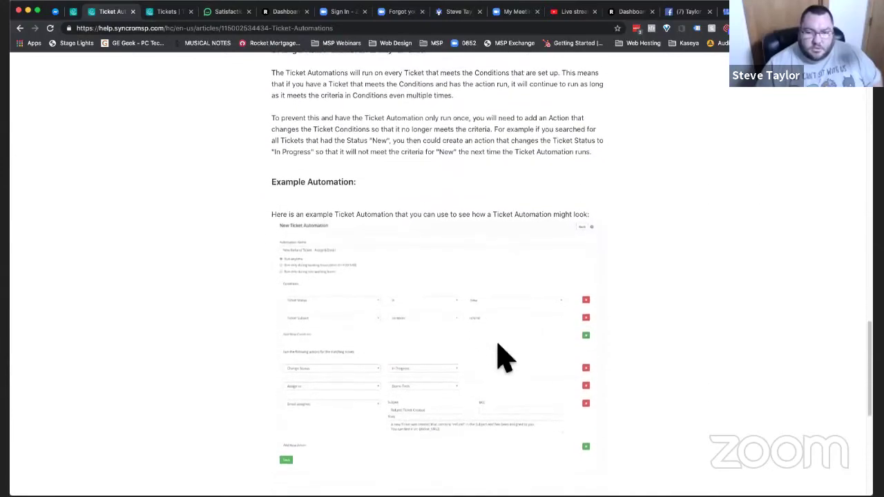
{"action": "scroll", "coordinate": [505, 356], "scroll_direction": "down", "scroll_amount": 9}
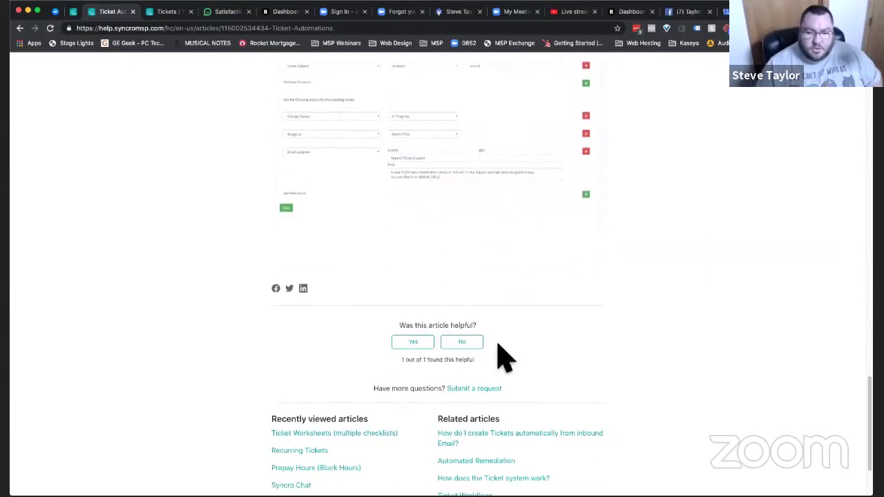
{"action": "scroll", "coordinate": [504, 356], "scroll_direction": "up", "scroll_amount": 20}
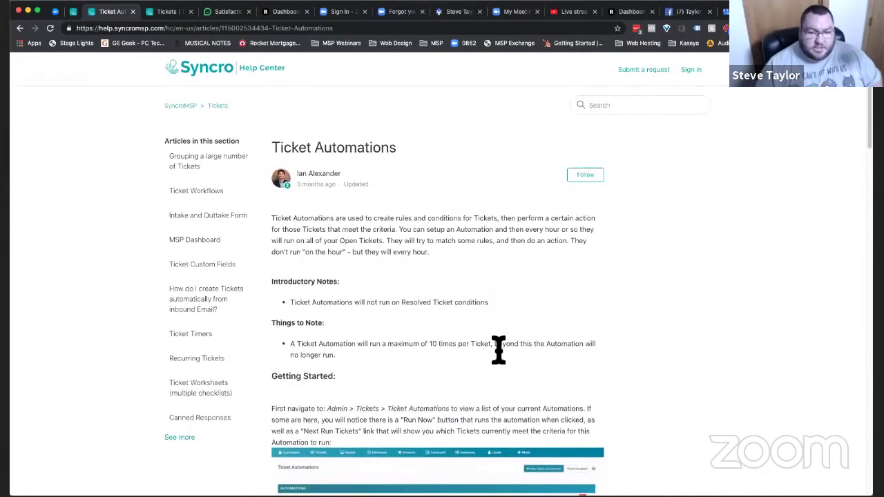
{"action": "scroll", "coordinate": [499, 351], "scroll_direction": "down", "scroll_amount": 1}
{"action": "scroll", "coordinate": [499, 350], "scroll_direction": "down", "scroll_amount": 1}
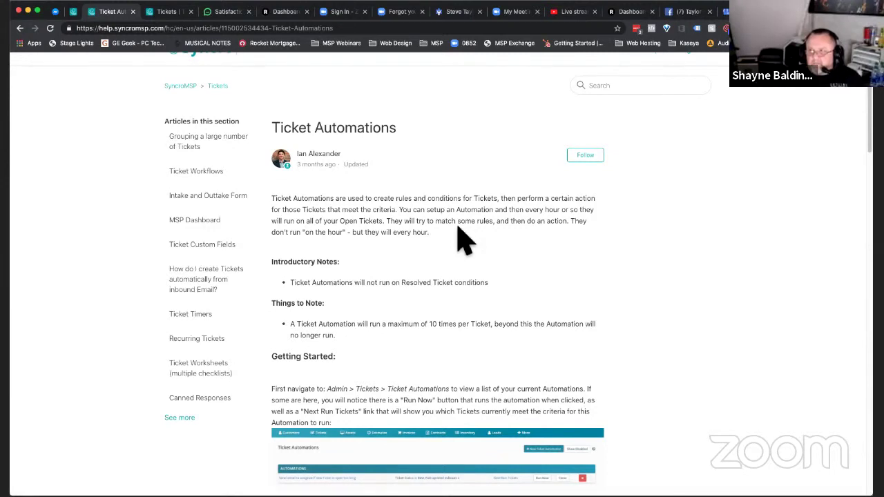
- Return from the Ticket Automations help article to the ticket #38221 tab
{"action": "key", "text": "ctrl+shift+Tab"}
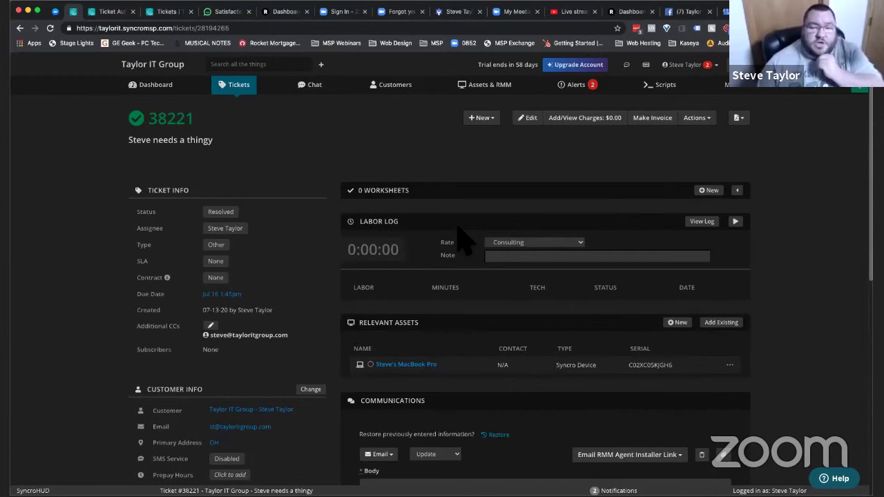
- Go to More > Admin > Ticket Automations and start a New Ticket Automation
{"action": "scroll", "coordinate": [464, 238], "scroll_direction": "down", "scroll_amount": 5}
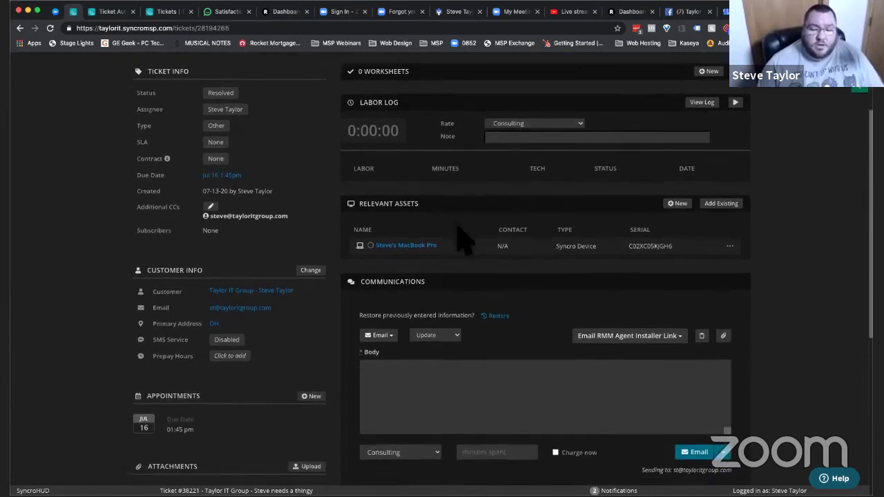
{"action": "scroll", "coordinate": [464, 239], "scroll_direction": "down", "scroll_amount": 5}
{"action": "scroll", "coordinate": [465, 238], "scroll_direction": "up", "scroll_amount": 10}
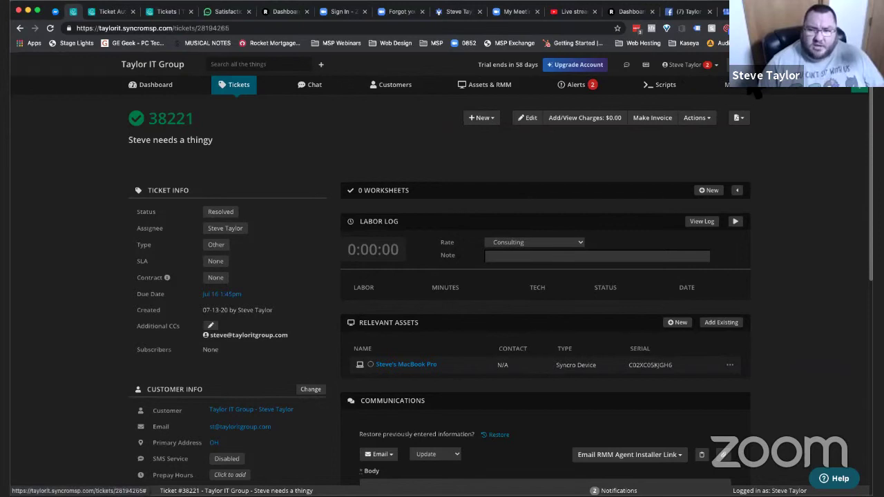
{"action": "left_click", "coordinate": [729, 84]}
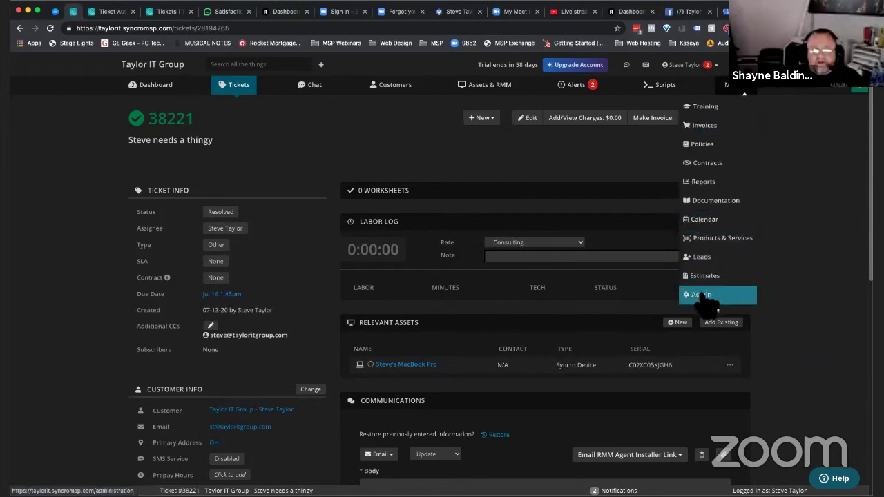
{"action": "left_click", "coordinate": [701, 294]}
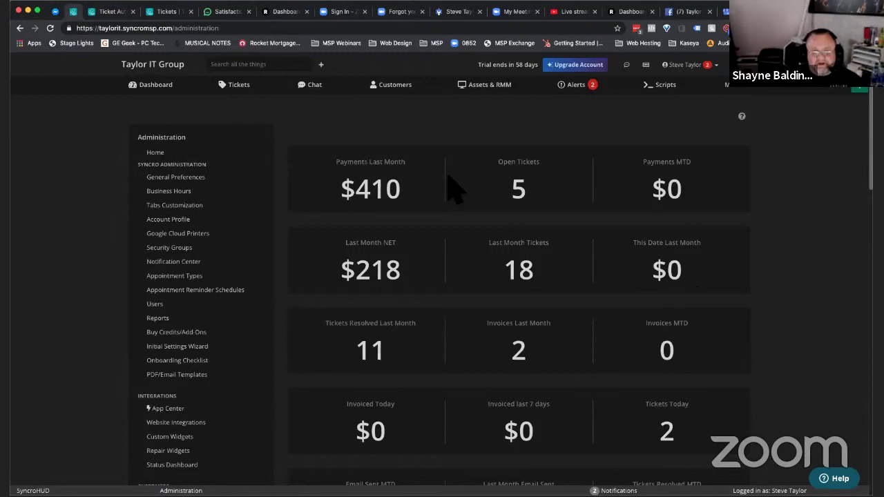
{"action": "scroll", "coordinate": [183, 401], "scroll_direction": "down", "scroll_amount": 15}
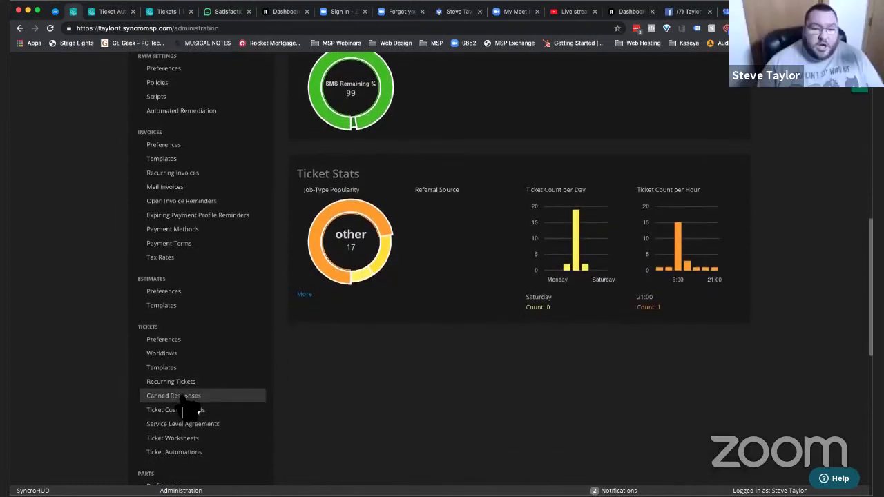
{"action": "left_click", "coordinate": [183, 377]}
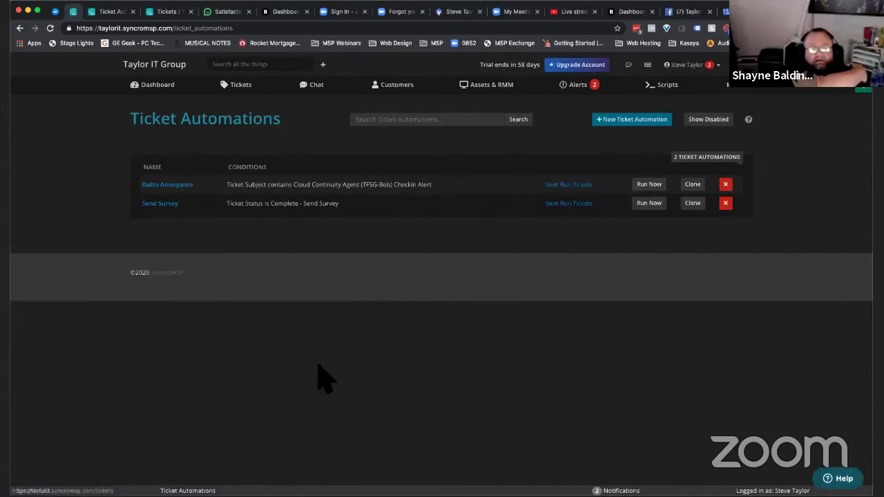
{"action": "left_click", "coordinate": [635, 133]}
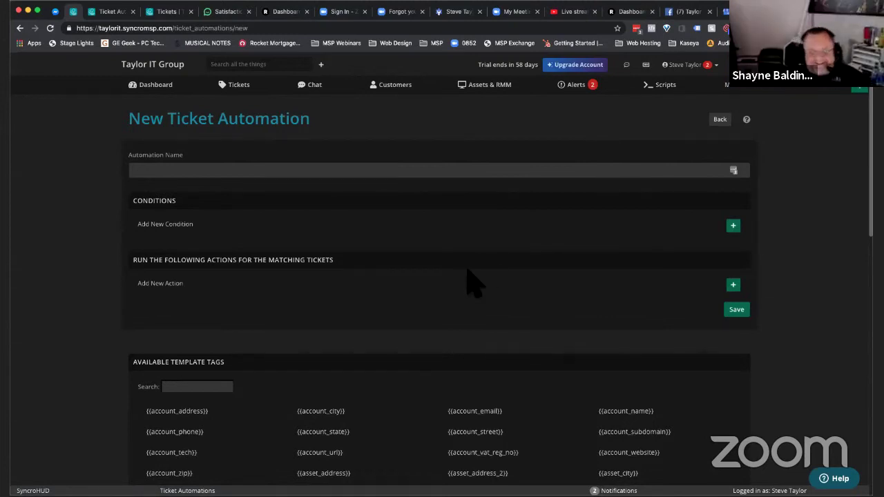
- Add the condition Due date is passed = Yes
{"action": "left_click", "coordinate": [446, 172]}
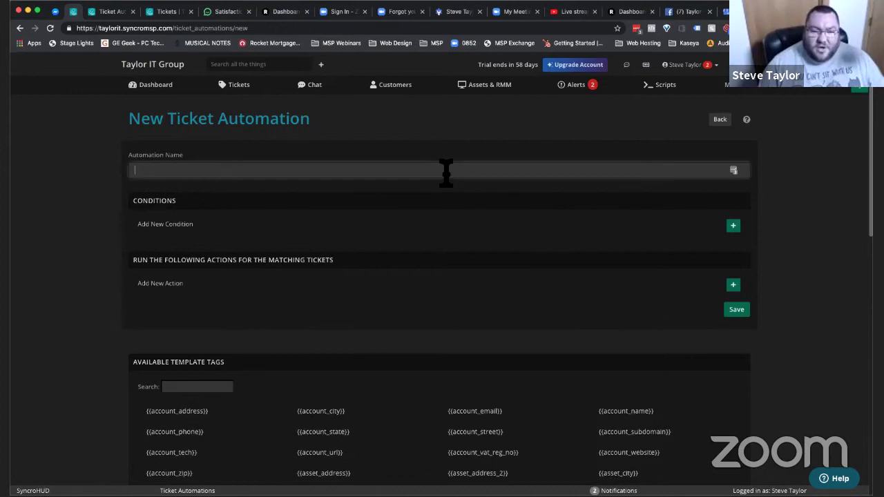
{"action": "left_click", "coordinate": [733, 226]}
{"action": "left_click", "coordinate": [282, 230]}
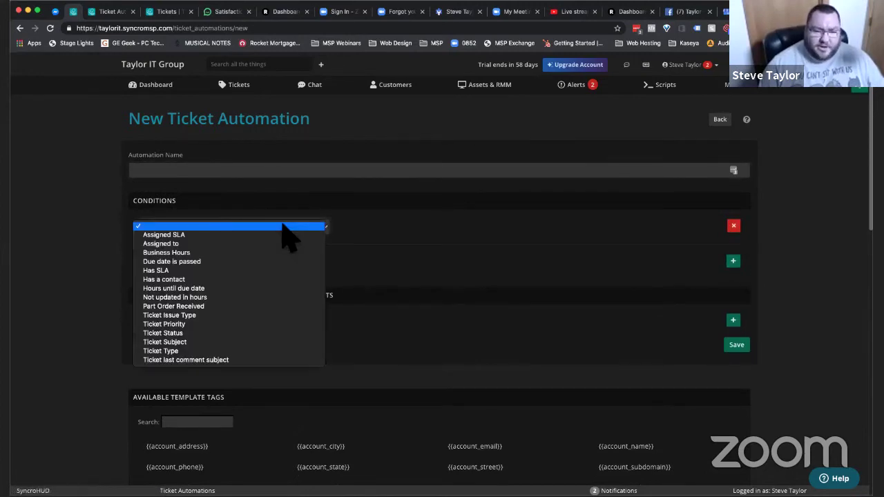
{"action": "left_click", "coordinate": [434, 236]}
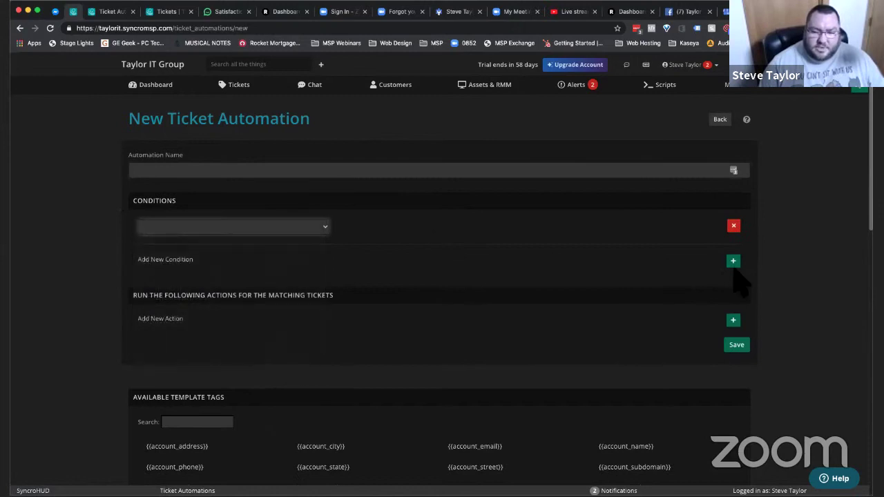
{"action": "left_click", "coordinate": [291, 228]}
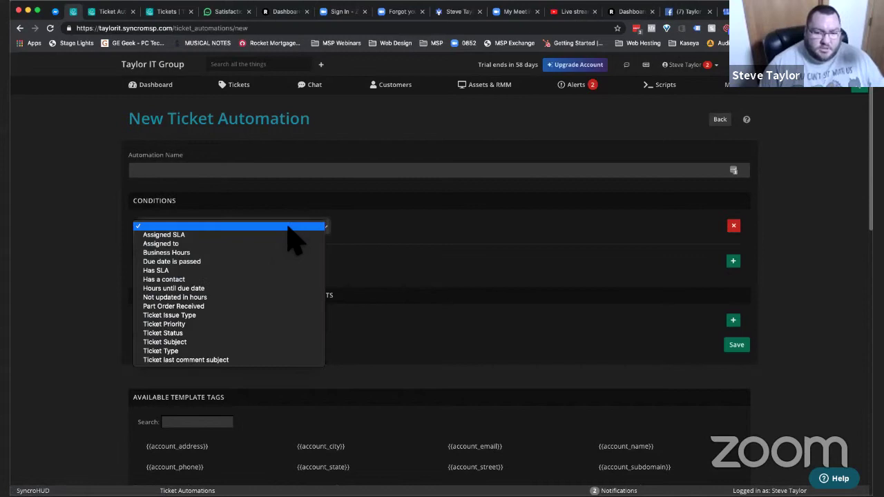
{"action": "left_click", "coordinate": [240, 262]}
{"action": "left_click", "coordinate": [584, 226]}
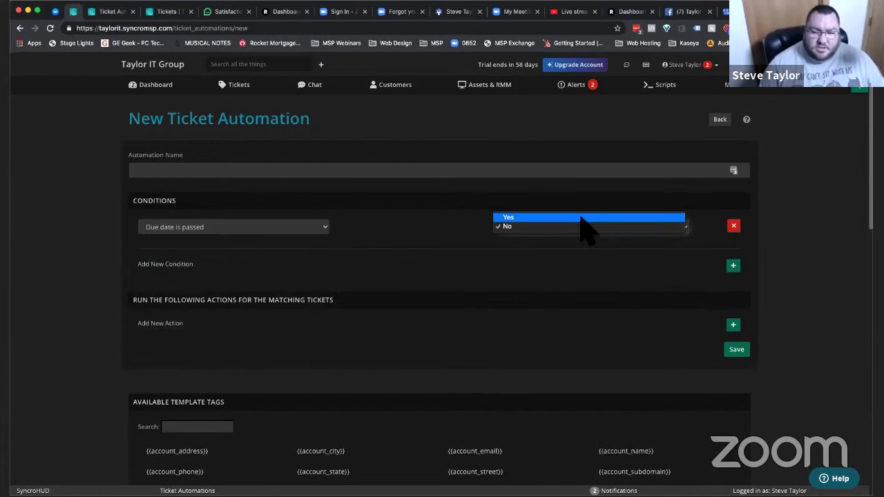
{"action": "left_click", "coordinate": [580, 218]}
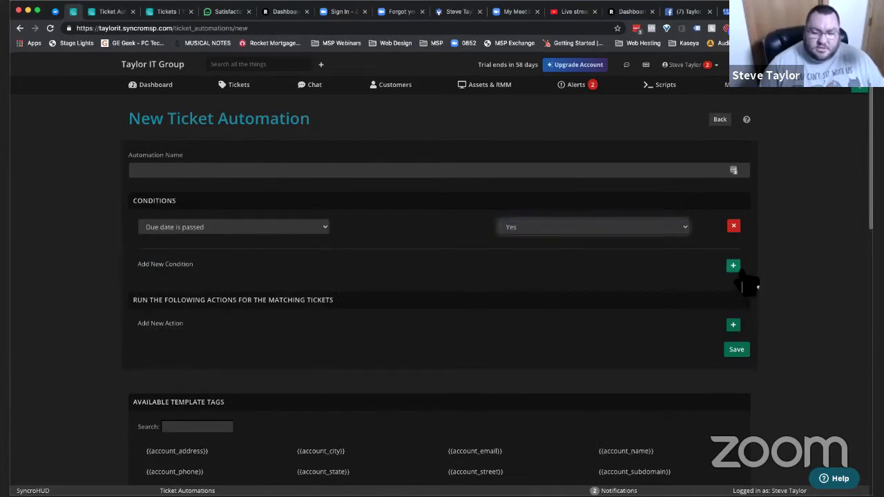
- Add condition Ticket Status is Waiting on Customer and an Email customer/contact action
{"action": "left_click", "coordinate": [733, 266]}
{"action": "left_click", "coordinate": [292, 266]}
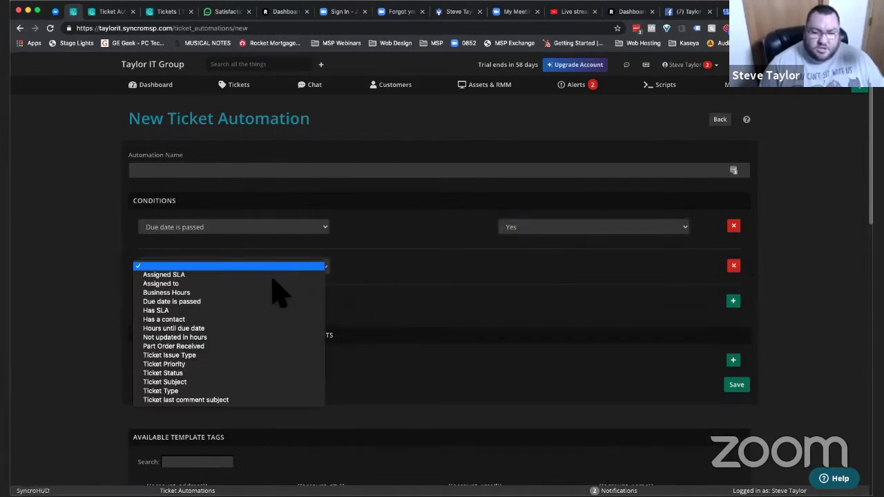
{"action": "left_click", "coordinate": [215, 373]}
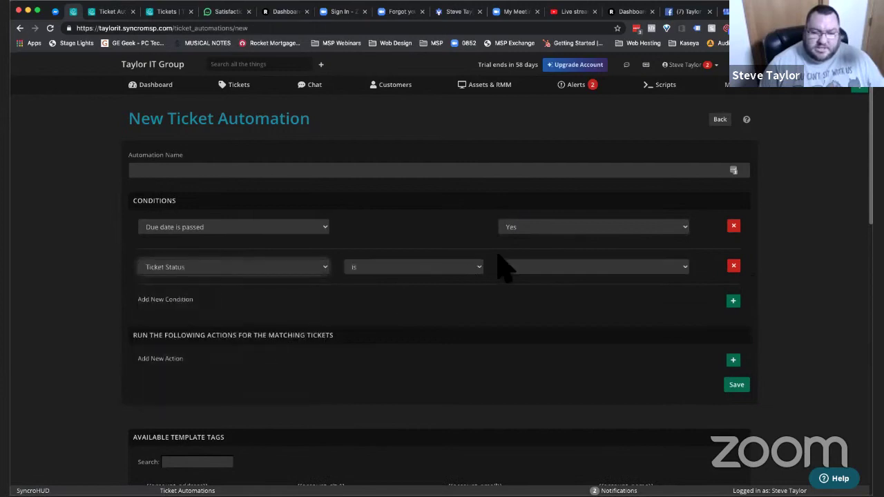
{"action": "left_click", "coordinate": [522, 269]}
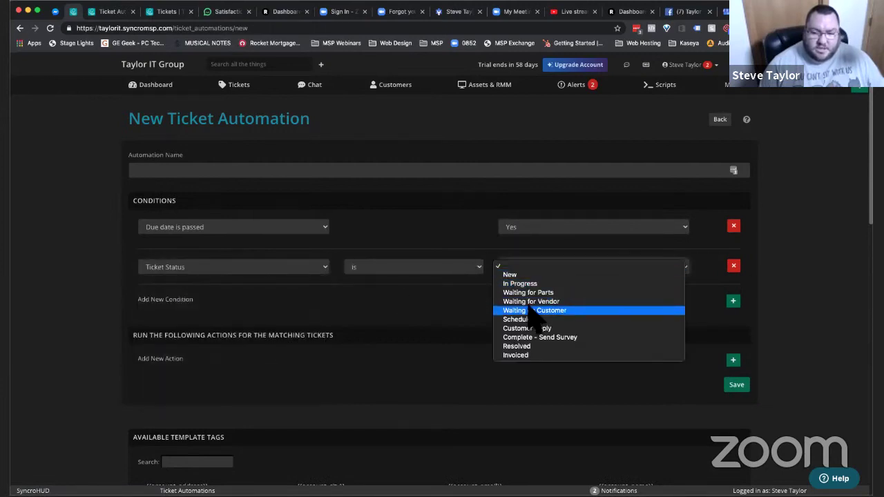
{"action": "left_click", "coordinate": [532, 312]}
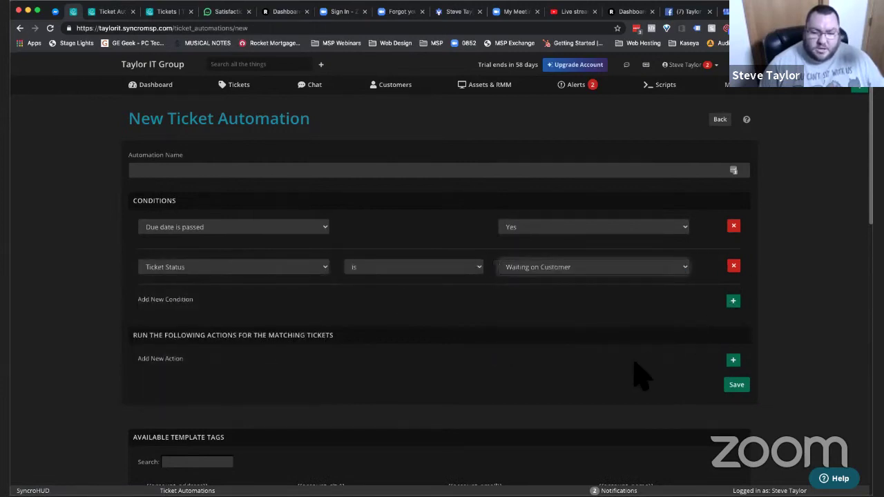
{"action": "left_click", "coordinate": [733, 362]}
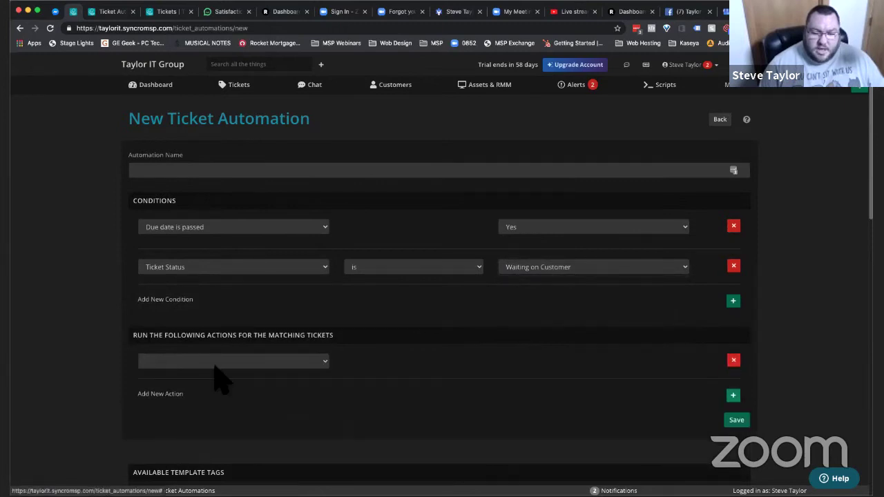
{"action": "left_click", "coordinate": [220, 364]}
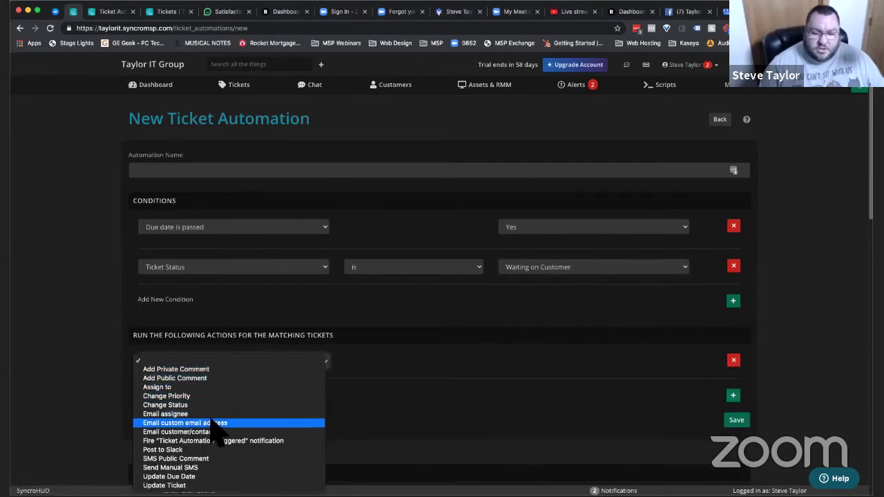
{"action": "left_click", "coordinate": [205, 432]}
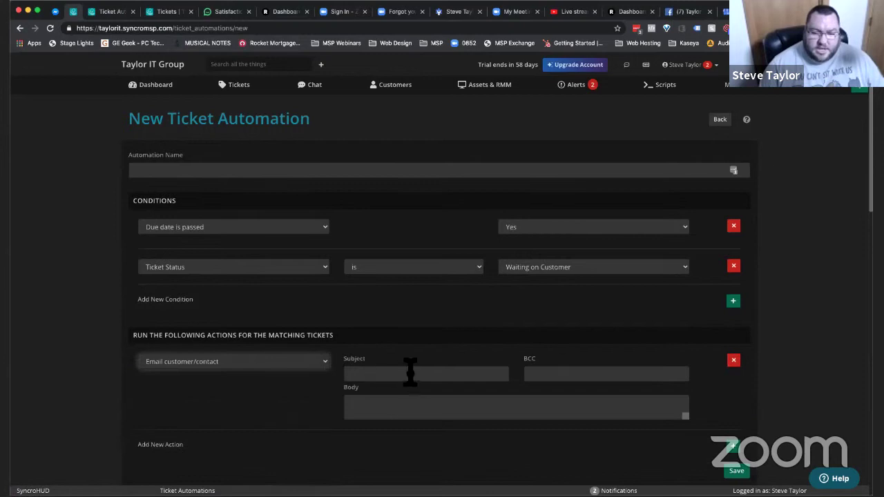
- Build the subject from the {{customer_first_name}} tag followed by ', you're my only hope!'
{"action": "left_click", "coordinate": [412, 373]}
{"action": "type", "text": "Wai"}
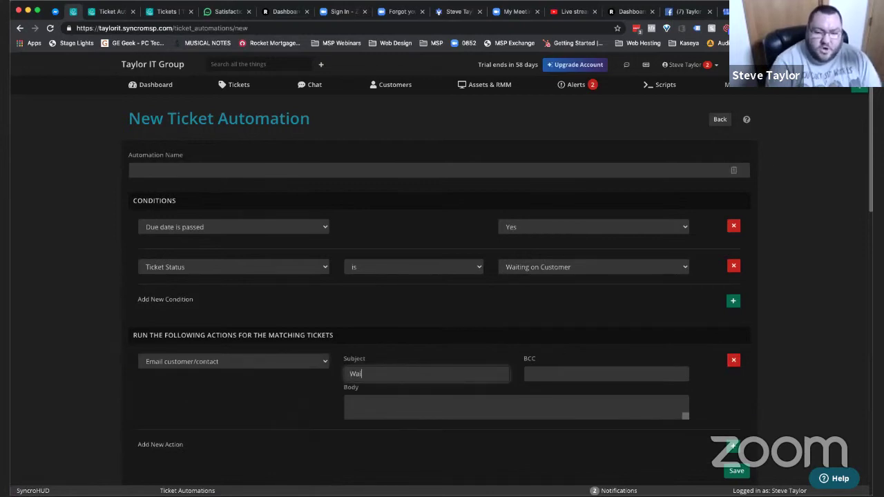
{"action": "type", "text": "ting on you, bruh!"}
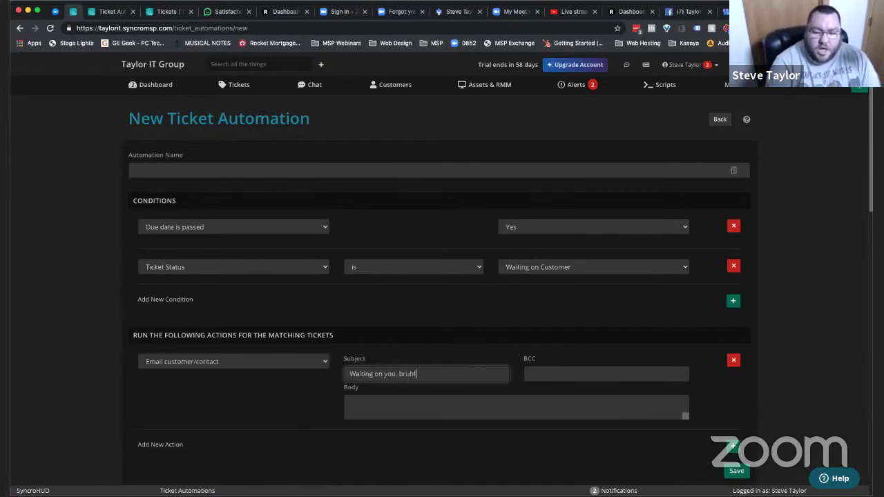
{"action": "key", "text": "super+a"}
{"action": "key", "text": "BackSpace"}
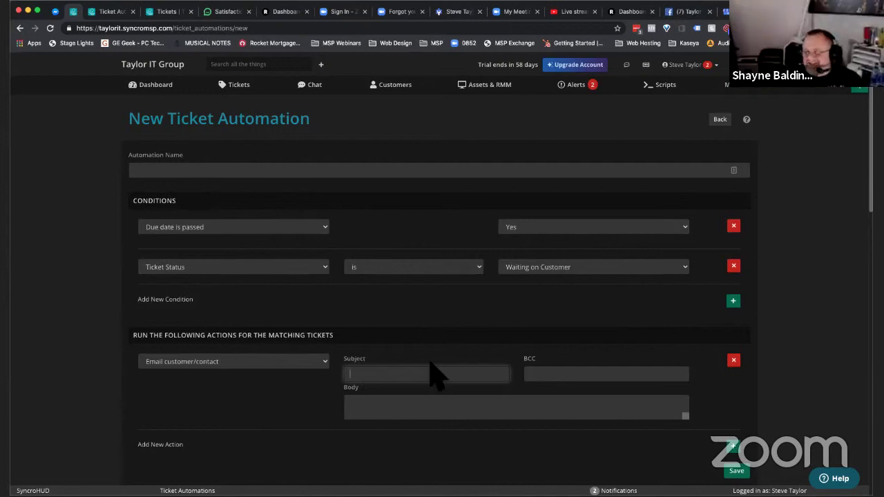
{"action": "type", "text": "I ca"}
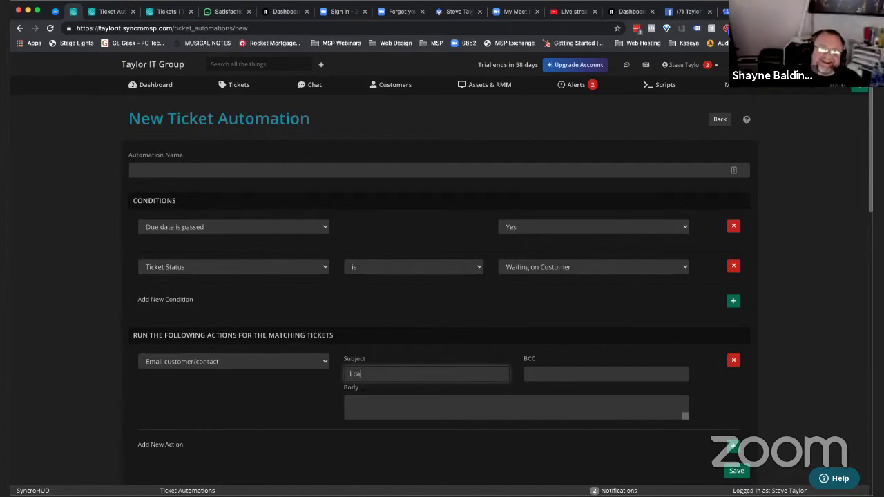
{"action": "type", "text": "n't move forward without you."}
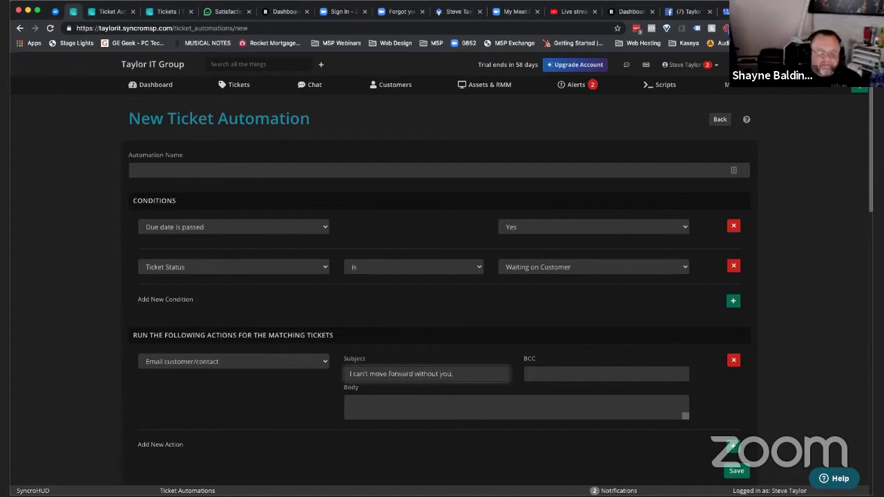
{"action": "scroll", "coordinate": [431, 373], "scroll_direction": "down", "scroll_amount": 15}
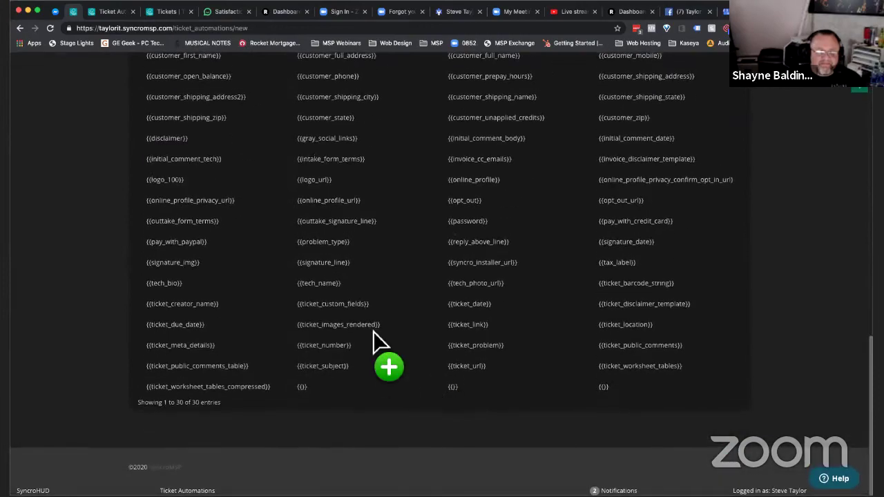
{"action": "scroll", "coordinate": [341, 226], "scroll_direction": "up", "scroll_amount": 2}
{"action": "scroll", "coordinate": [341, 227], "scroll_direction": "up", "scroll_amount": 6}
{"action": "scroll", "coordinate": [341, 227], "scroll_direction": "up", "scroll_amount": 1}
{"action": "left_click_drag", "start_coordinate": [204, 226], "coordinate": [358, 383]}
{"action": "scroll", "coordinate": [253, 214], "scroll_direction": "up", "scroll_amount": 10}
{"action": "type", "text": ", you're my only hope!"}
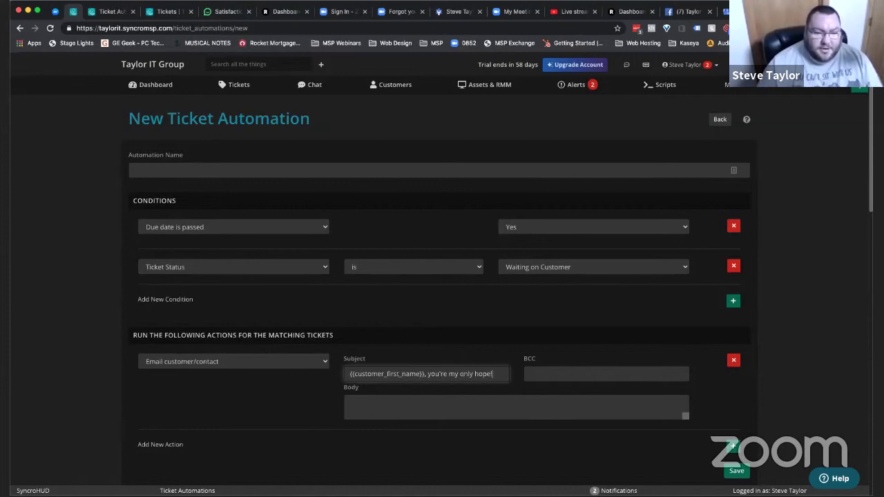
{"action": "left_click", "coordinate": [363, 413]}
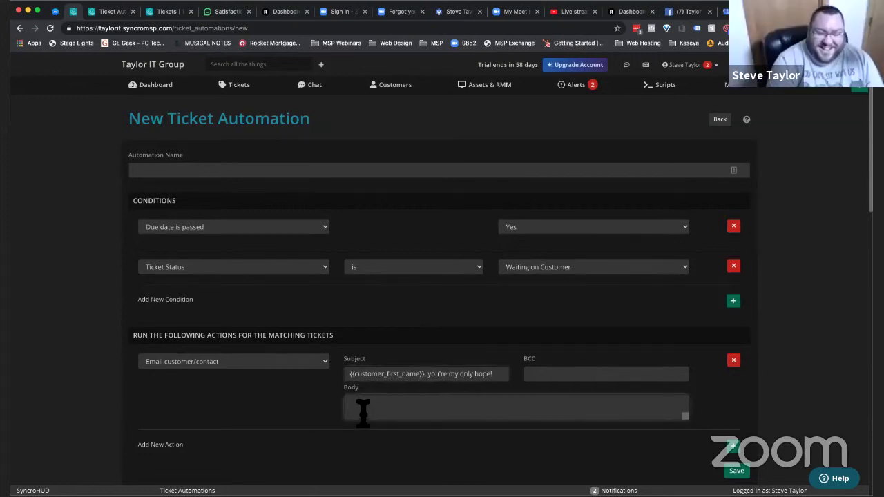
- Start the body with 'I'm reaching out about Ticket' plus the {{ticket_number}} and {{ticket_subject}} tags
{"action": "type", "text": "I"}
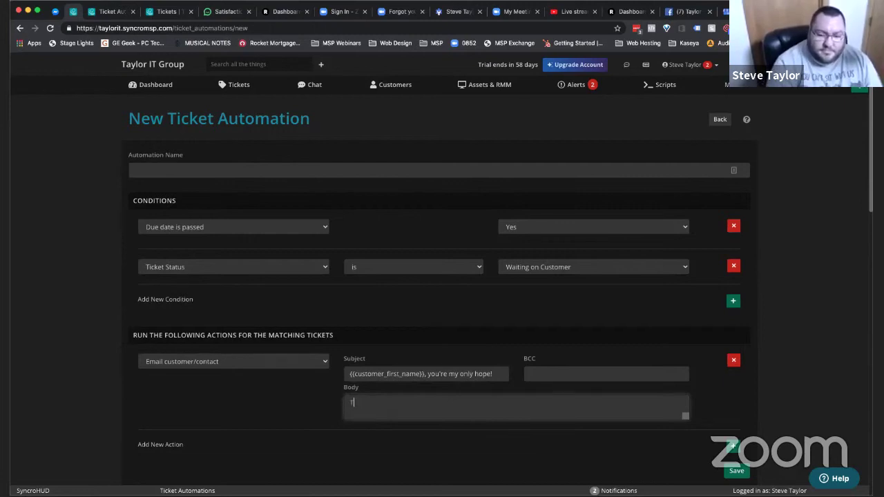
{"action": "type", "text": "'m reachin"}
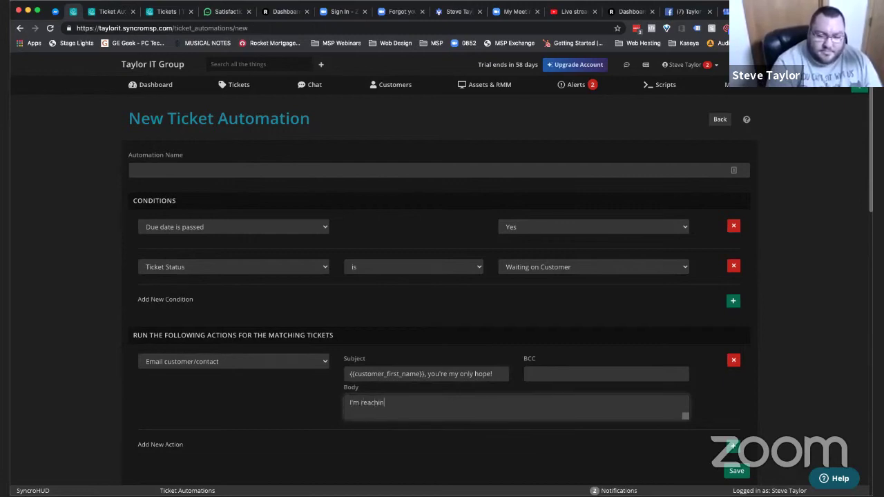
{"action": "type", "text": "g out about Ticket"}
{"action": "scroll", "coordinate": [372, 457], "scroll_direction": "down", "scroll_amount": 15}
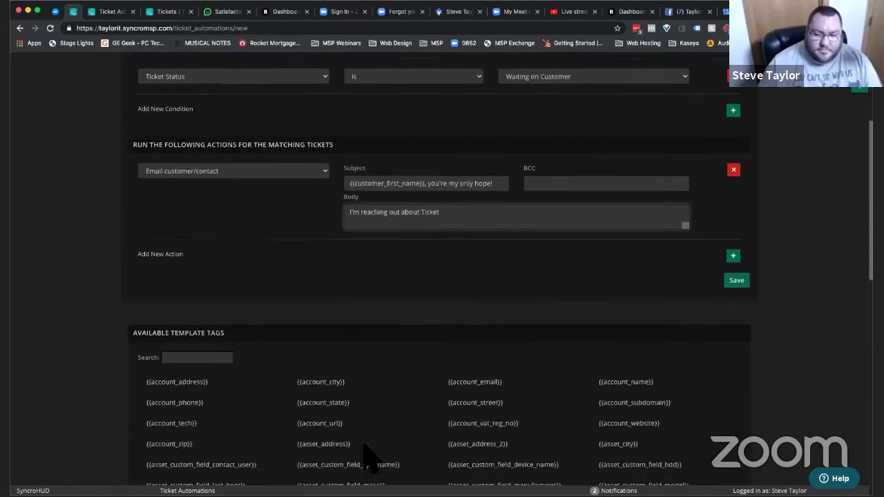
{"action": "left_click_drag", "start_coordinate": [430, 417], "coordinate": [341, 351]}
{"action": "left_click", "coordinate": [341, 351]}
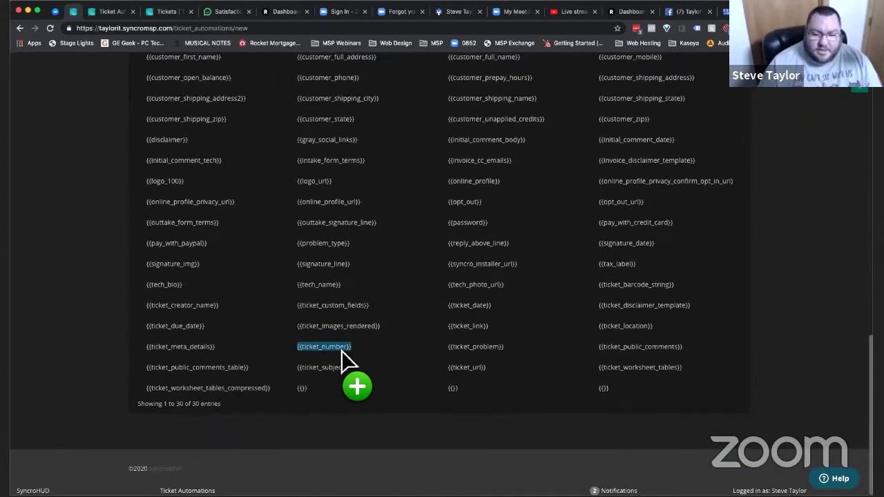
{"action": "scroll", "coordinate": [341, 351], "scroll_direction": "up", "scroll_amount": 10}
{"action": "left_click", "coordinate": [467, 190]}
{"action": "type", "text": "{{ticket_number}}"}
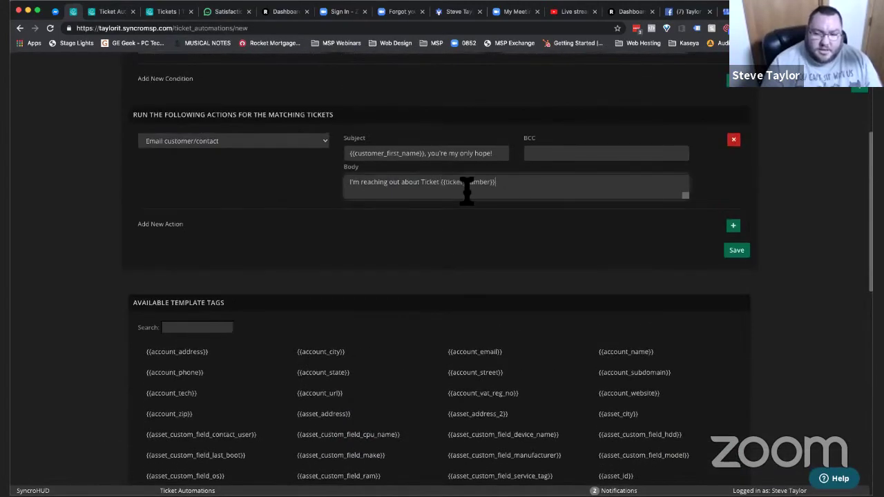
{"action": "left_click_drag", "start_coordinate": [467, 190], "coordinate": [450, 398]}
{"action": "scroll", "coordinate": [495, 321], "scroll_direction": "down", "scroll_amount": 15}
{"action": "scroll", "coordinate": [346, 378], "scroll_direction": "up", "scroll_amount": 7}
{"action": "scroll", "coordinate": [341, 369], "scroll_direction": "up", "scroll_amount": 5}
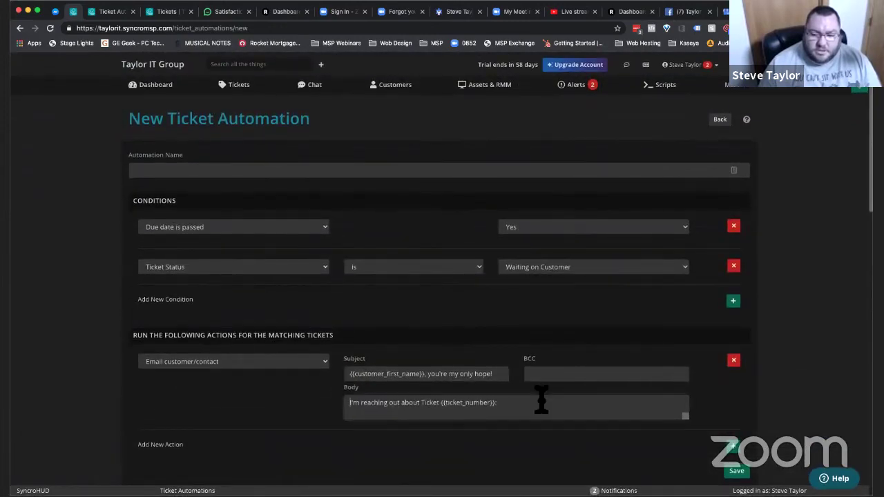
{"action": "left_click_drag", "start_coordinate": [533, 414], "coordinate": [533, 416]}
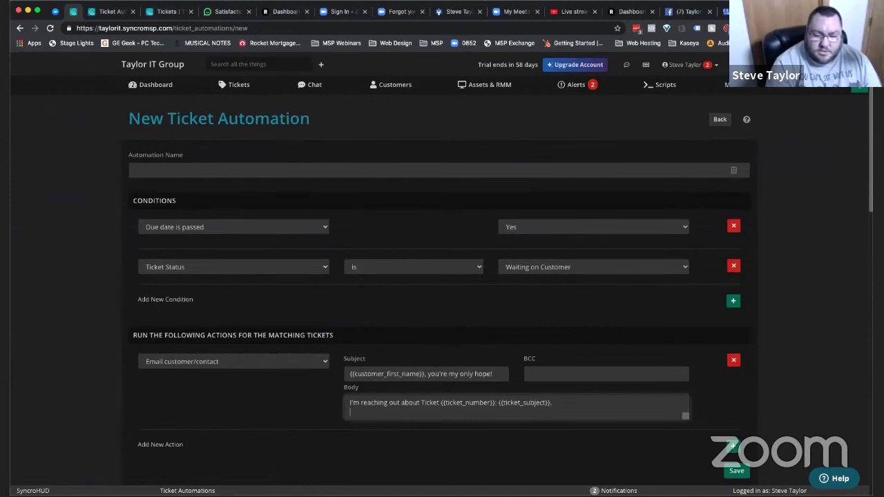
- Add a paragraph saying you haven't heard back and asking if the issue still needs resolving
{"action": "key", "text": "Return"}
{"action": "type", "text": "I"}
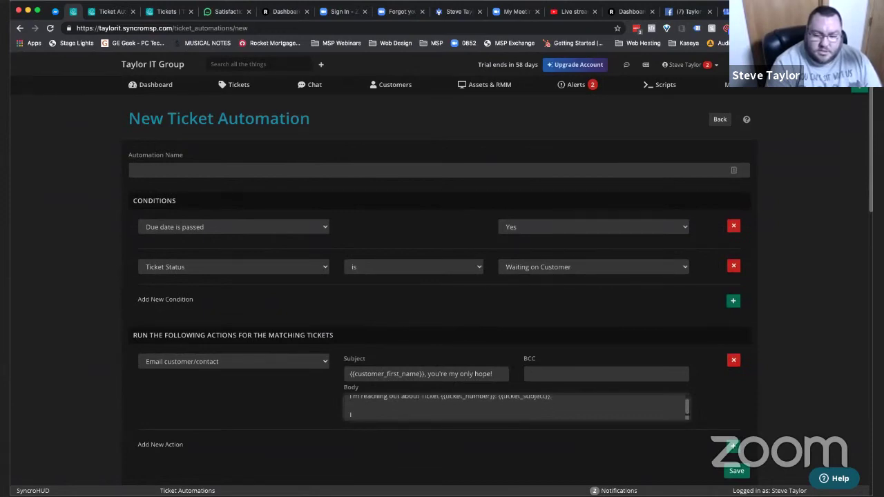
{"action": "type", "text": " reached out to you"}
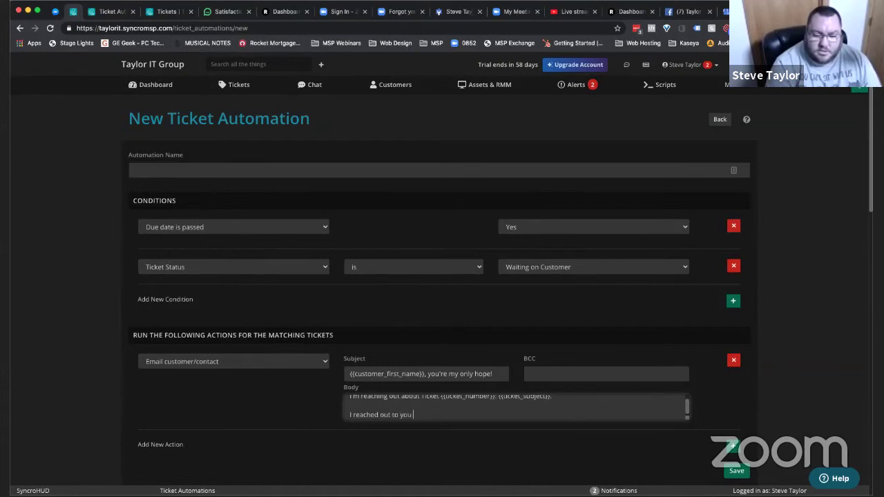
{"action": "type", "text": "and am waiting"}
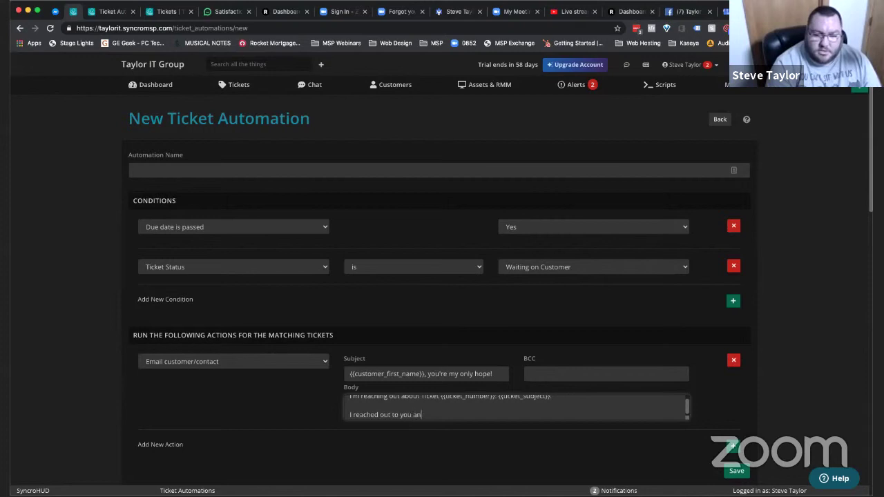
{"action": "key", "text": "BackSpace"}
{"action": "key", "text": "BackSpace"}
{"action": "key", "text": "BackSpace"}
{"action": "key", "text": "BackSpace"}
{"action": "key", "text": "BackSpace"}
{"action": "key", "text": "BackSpace"}
{"action": "key", "text": "BackSpace"}
{"action": "key", "text": "BackSpace"}
{"action": "key", "text": "BackSpace"}
{"action": "key", "text": "BackSpace"}
{"action": "key", "text": "BackSpace"}
{"action": "type", "text": "haven't heard back."}
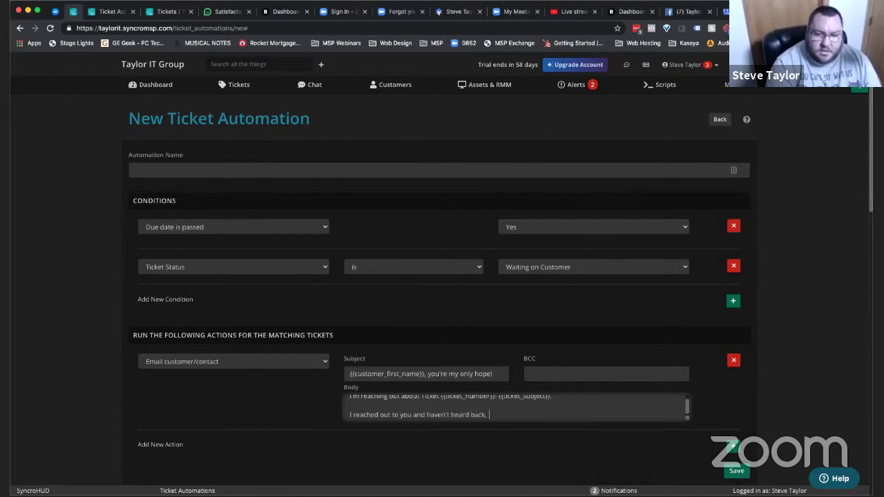
{"action": "type", "text": " Is this still an issue?"}
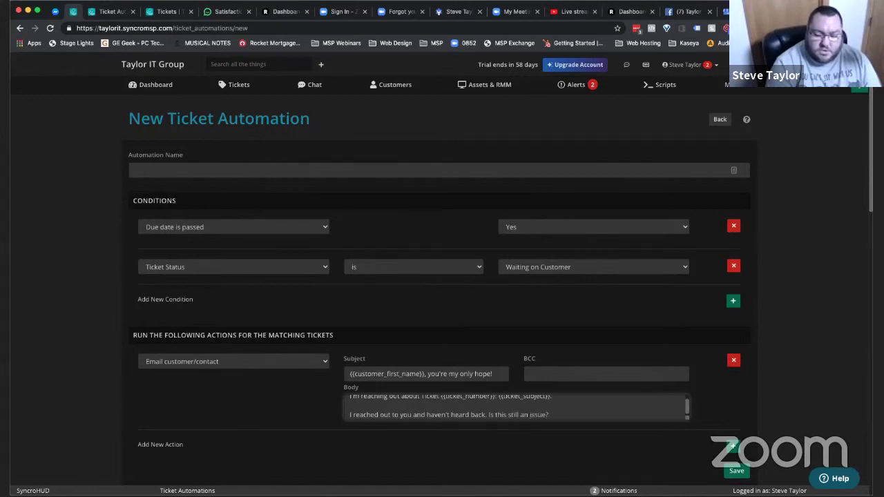
{"action": "key", "text": "BackSpace"}
{"action": "type", "text": " that needs resolved?"}
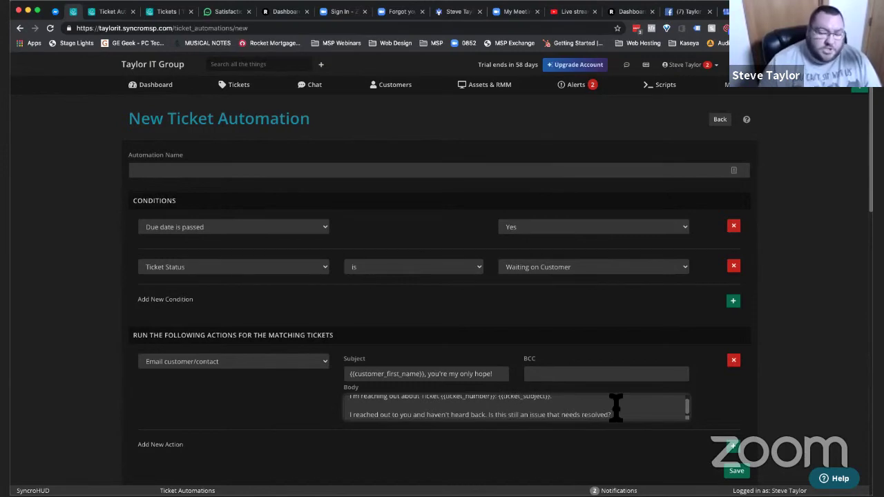
- Append the {{ticket_public_comments}} tag below the message
{"action": "left_click", "coordinate": [616, 408]}
{"action": "key", "text": "Return"}
{"action": "key", "text": "Return"}
{"action": "key", "text": "Return"}
{"action": "scroll", "coordinate": [615, 408], "scroll_direction": "down", "scroll_amount": 1}
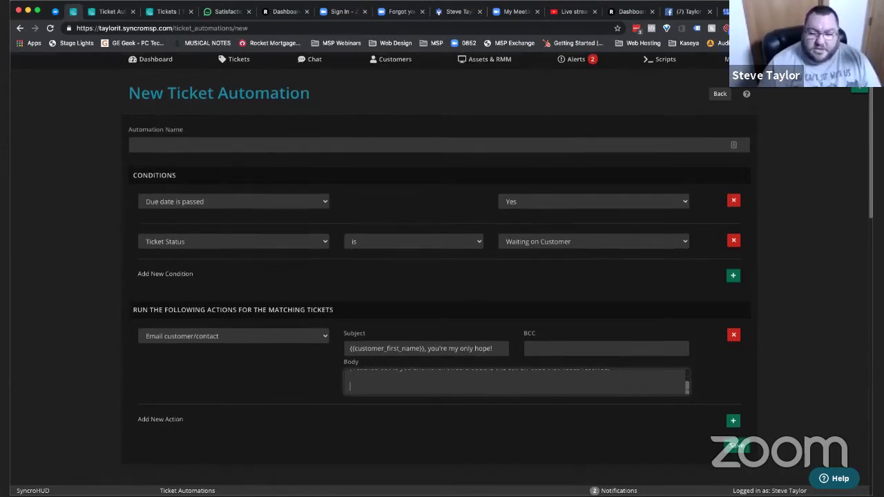
{"action": "scroll", "coordinate": [838, 364], "scroll_direction": "down", "scroll_amount": 10}
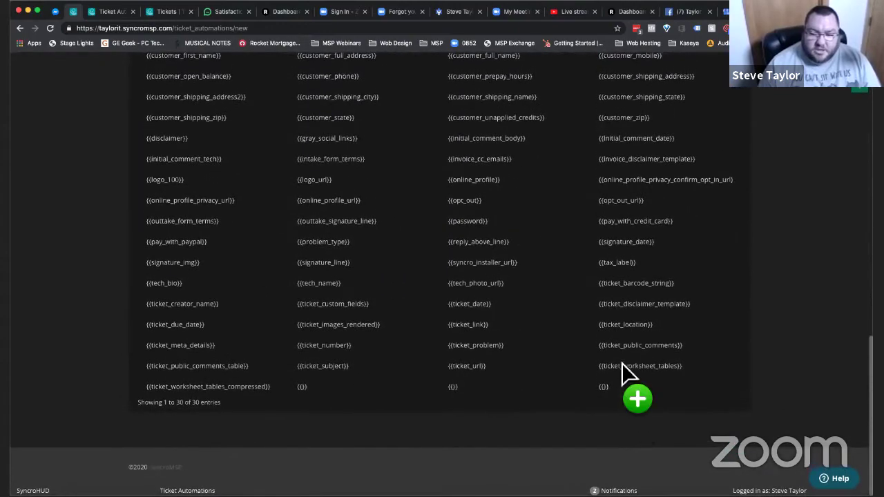
{"action": "triple_click", "coordinate": [622, 347]}
{"action": "scroll", "coordinate": [594, 325], "scroll_direction": "up", "scroll_amount": 3}
{"action": "scroll", "coordinate": [563, 290], "scroll_direction": "up", "scroll_amount": 10}
{"action": "left_click_drag", "start_coordinate": [563, 290], "coordinate": [550, 314]}
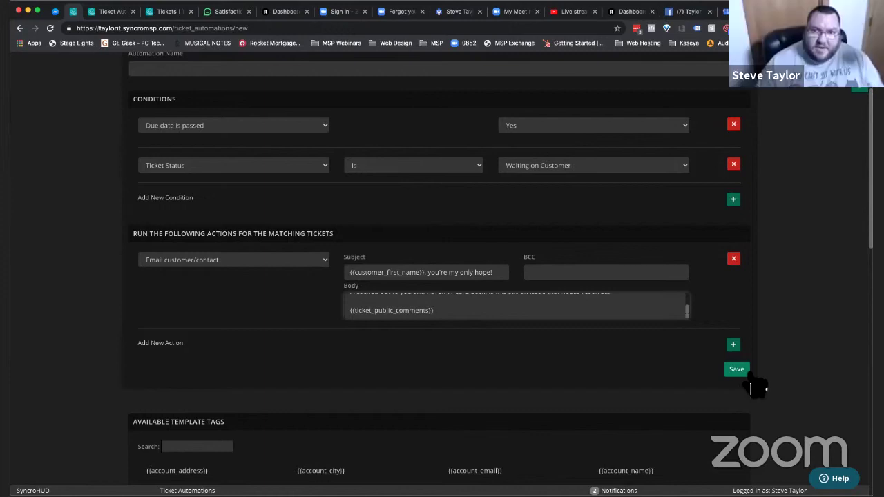
- Save the automation, then rename it 'Ticket Overdue, Waiting On Customer' and save again
{"action": "left_click", "coordinate": [736, 369]}
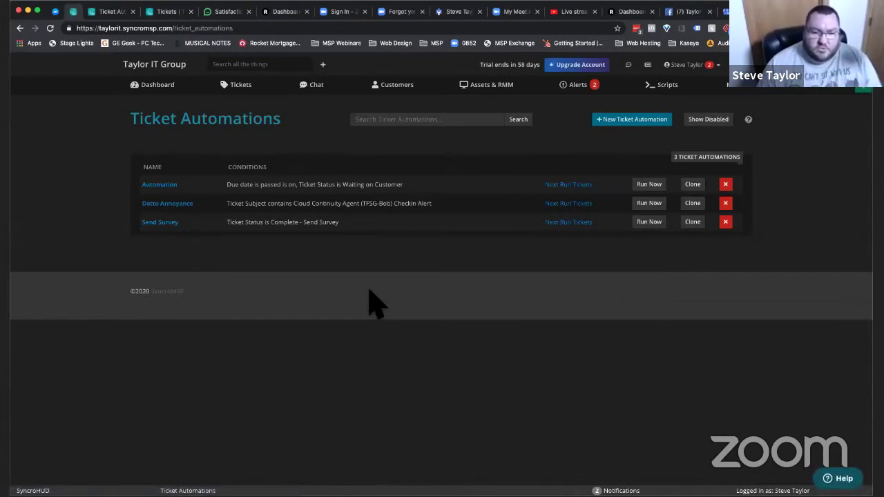
{"action": "left_click", "coordinate": [163, 185]}
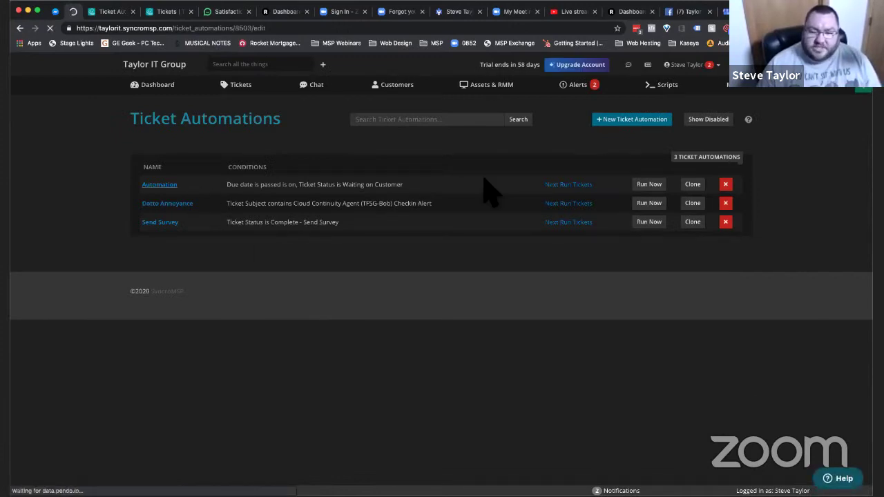
{"action": "left_click", "coordinate": [274, 172]}
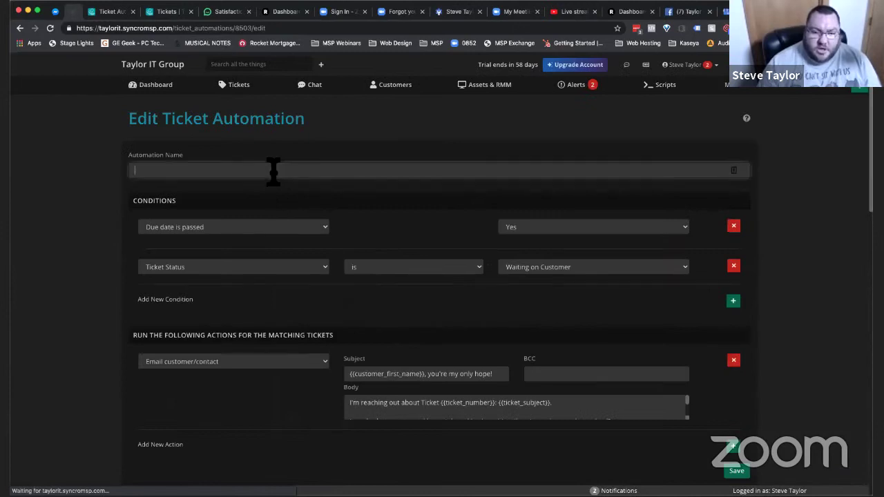
{"action": "type", "text": "Overdue"}
{"action": "key", "text": "super+a"}
{"action": "type", "text": "T"}
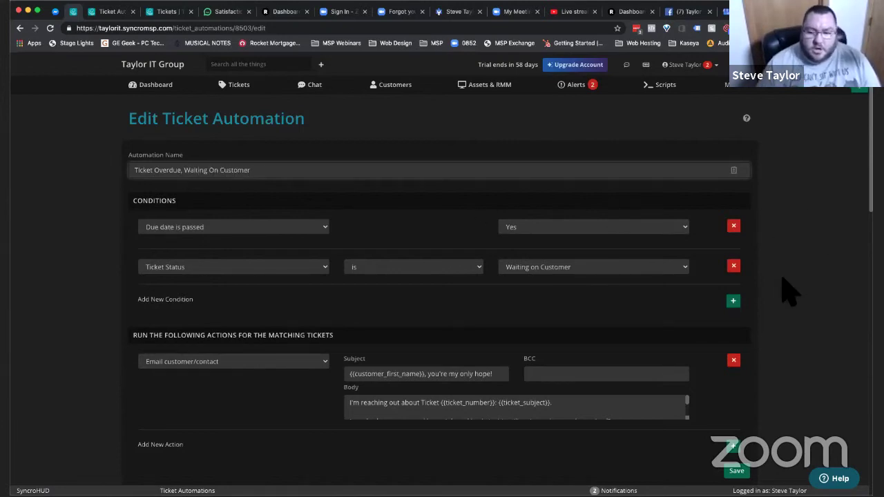
{"action": "scroll", "coordinate": [791, 293], "scroll_direction": "down", "scroll_amount": 2}
{"action": "left_click", "coordinate": [738, 408]}
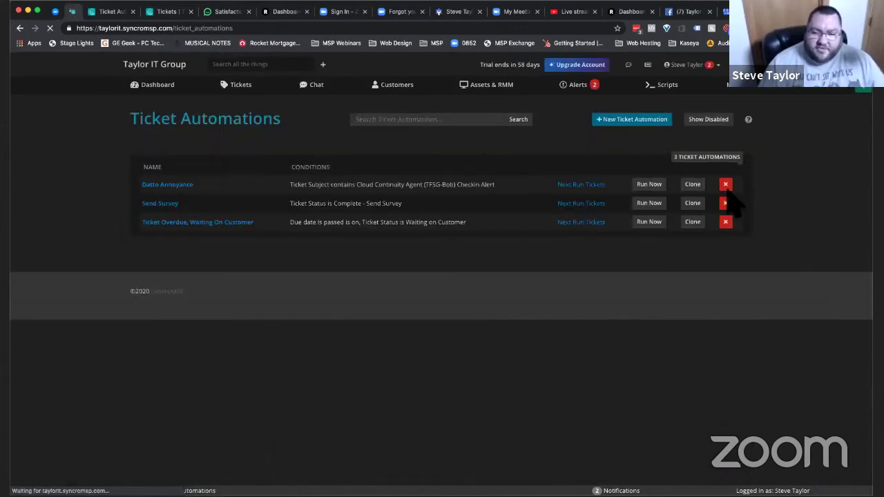
- Create another ticket automation named 'Ticket Overdue, Waiting On Parts' and save it
{"action": "left_click", "coordinate": [646, 123]}
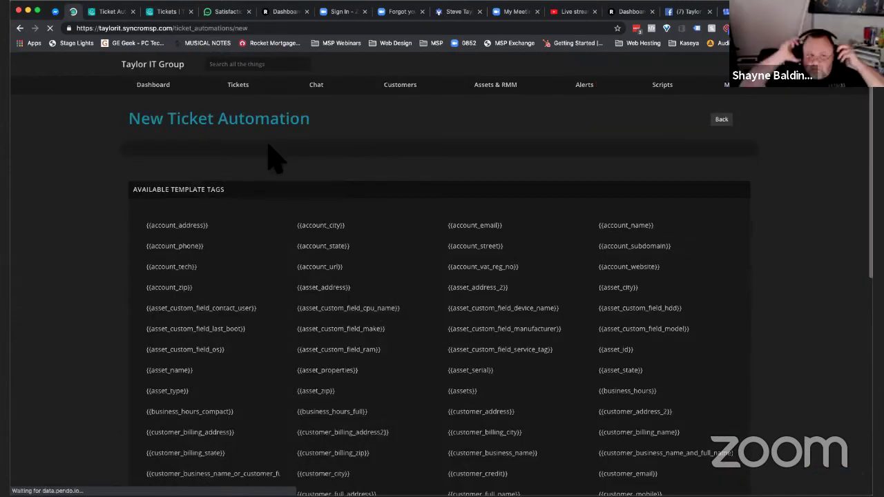
{"action": "left_click", "coordinate": [204, 171]}
{"action": "type", "text": "Ticke"}
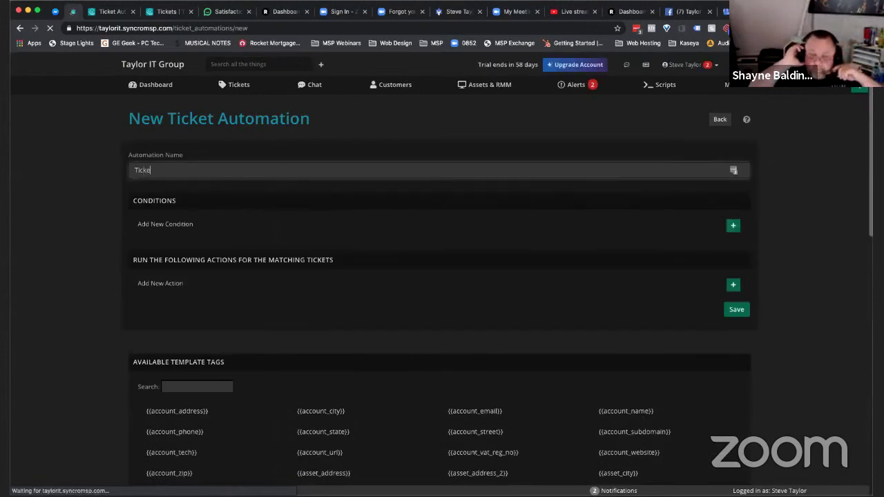
{"action": "type", "text": "t Overdue, Waitin"}
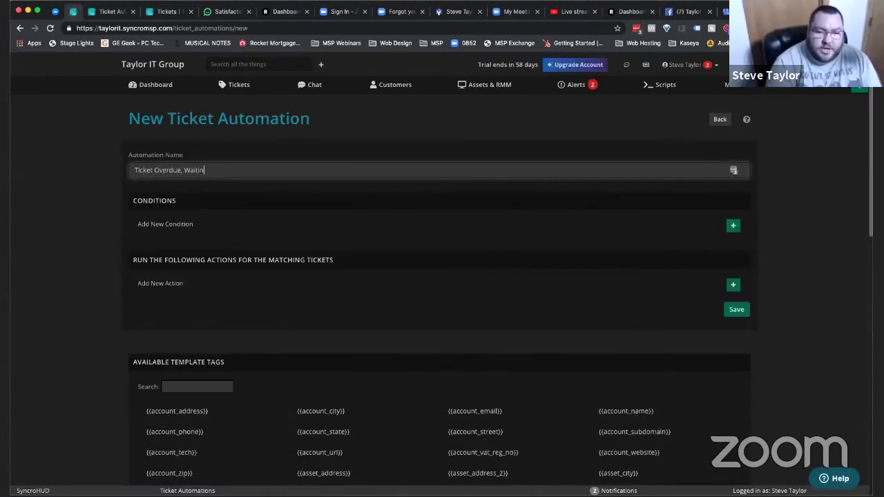
{"action": "type", "text": "g On Parts"}
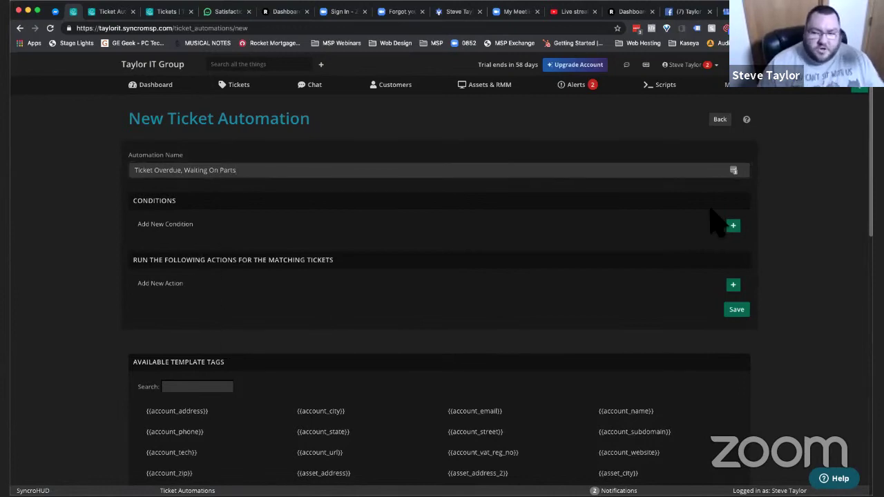
{"action": "left_click", "coordinate": [738, 313]}
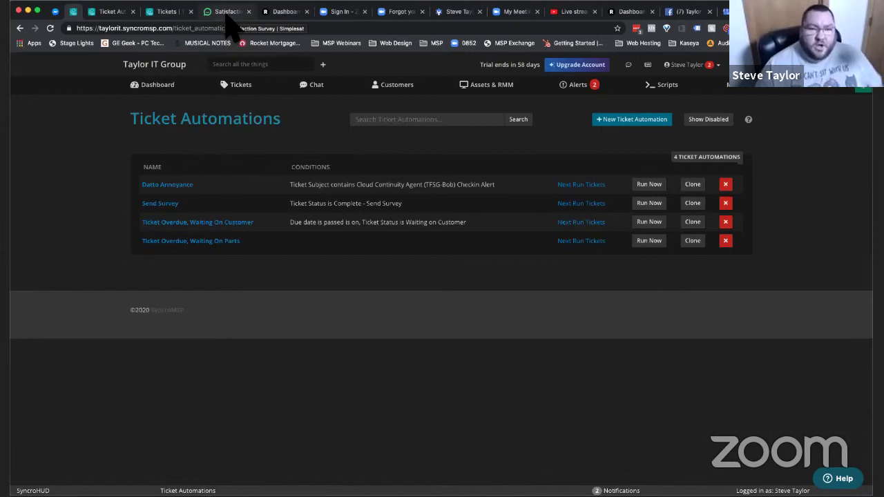
- Close the embed code and view the Main Dashboard's 100% score and 'Your freaking job!' feedback
{"action": "left_click", "coordinate": [227, 18]}
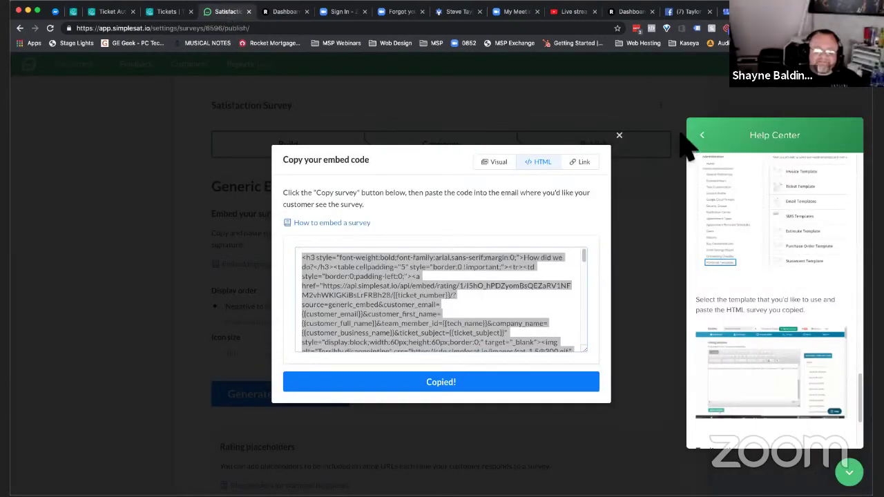
{"action": "left_click", "coordinate": [619, 135]}
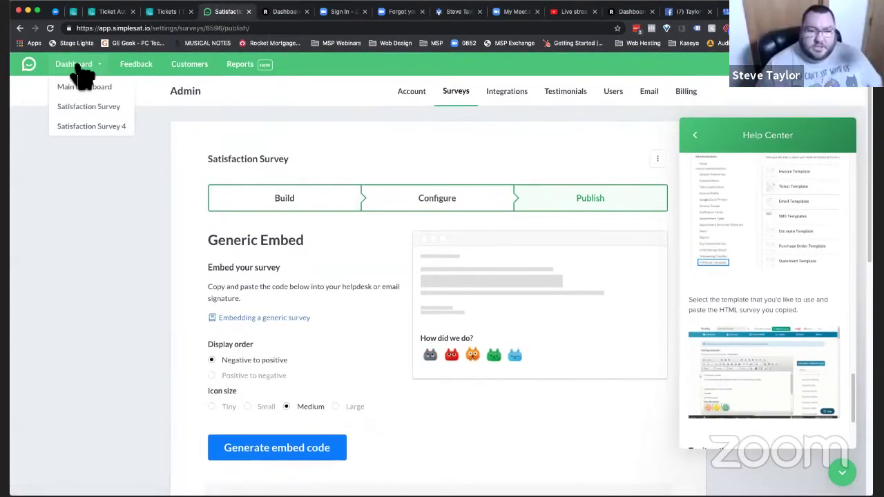
{"action": "left_click", "coordinate": [71, 88]}
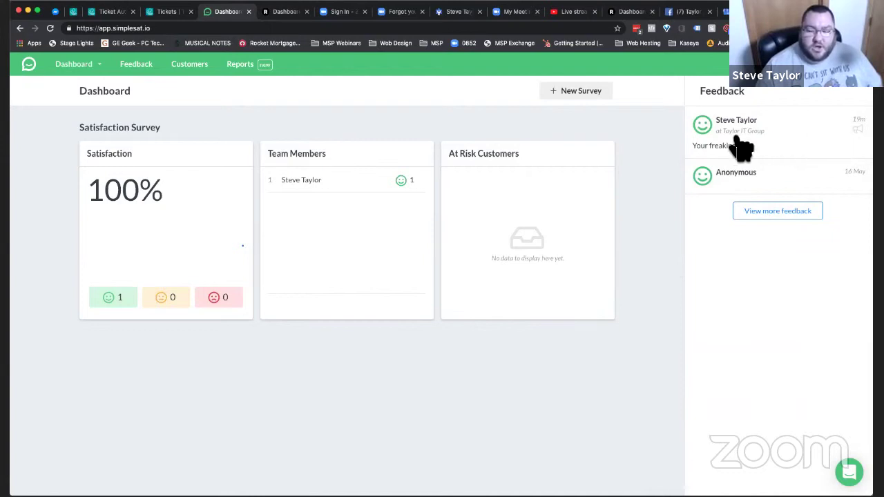
{"action": "mouse_move", "coordinate": [710, 118]}
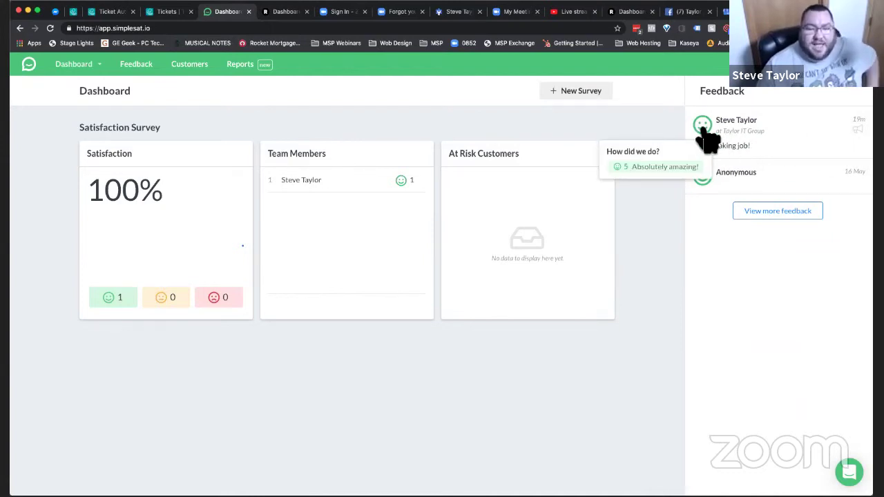
{"action": "left_click", "coordinate": [707, 140]}
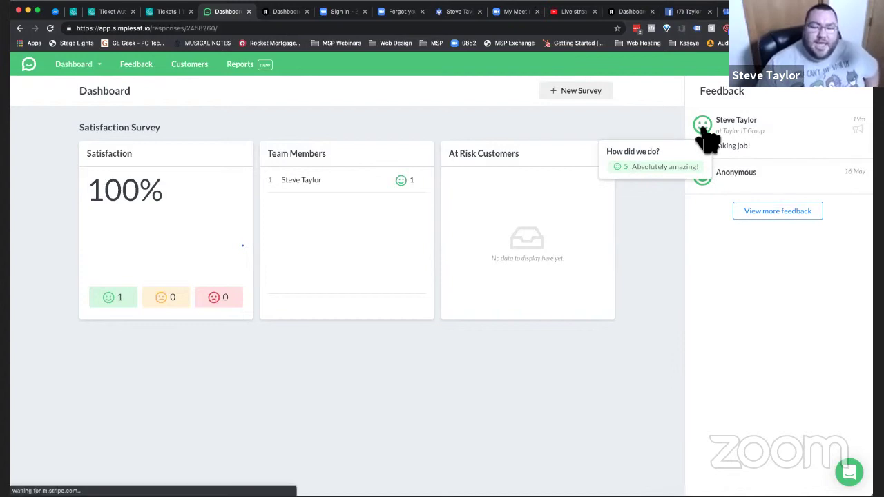
{"action": "left_click", "coordinate": [711, 114]}
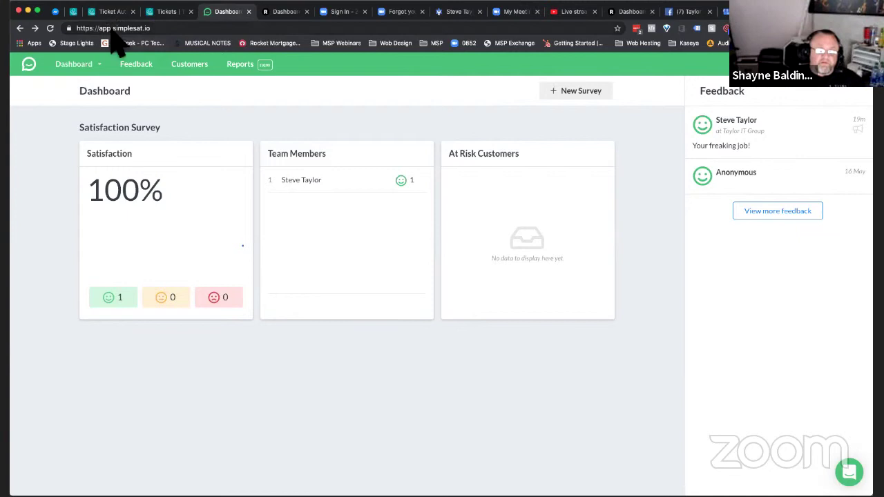
- Rate the Test email's 'How did we do?' survey with the middle orange cat
{"action": "left_click", "coordinate": [74, 12]}
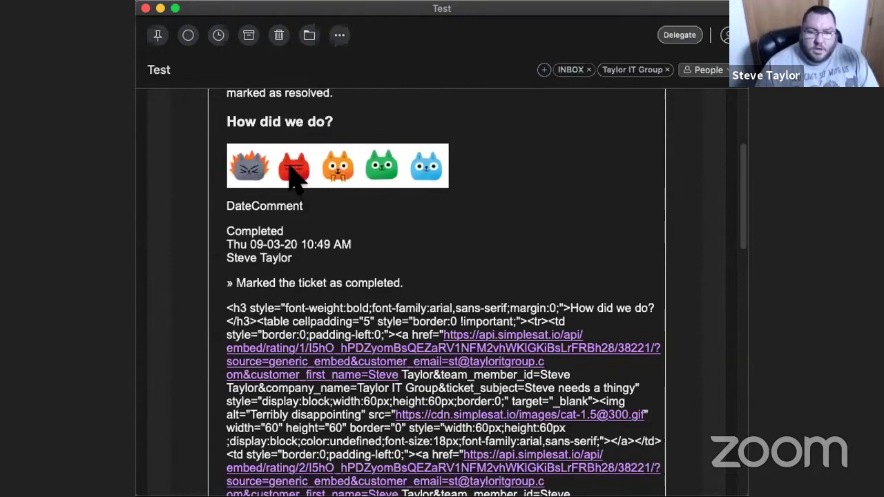
{"action": "left_click", "coordinate": [338, 166]}
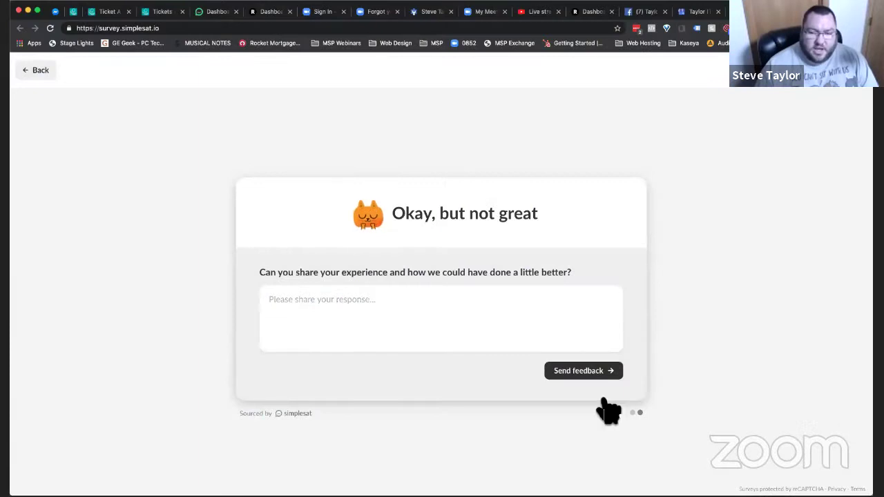
- Send the comment 'What's all that gibberish? You confuse me...' and return to the dashboard
{"action": "left_click", "coordinate": [452, 325]}
{"action": "type", "text": "What's all tha"}
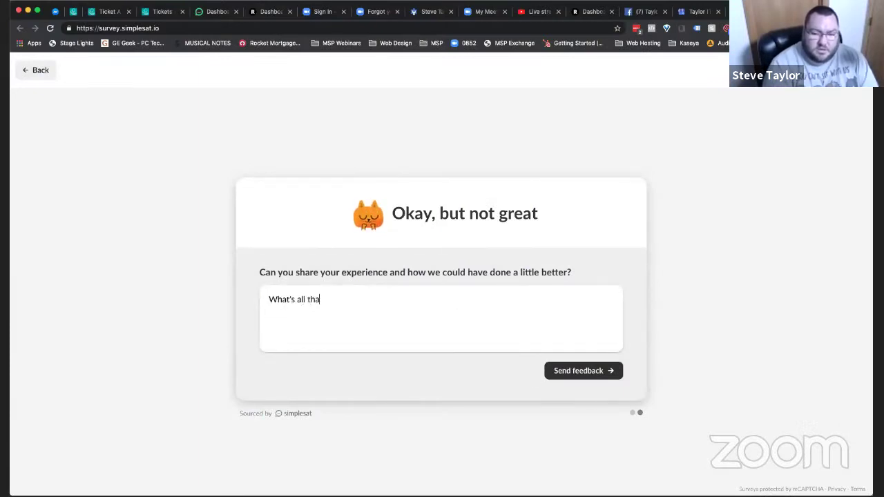
{"action": "type", "text": "t gibberish? Y"}
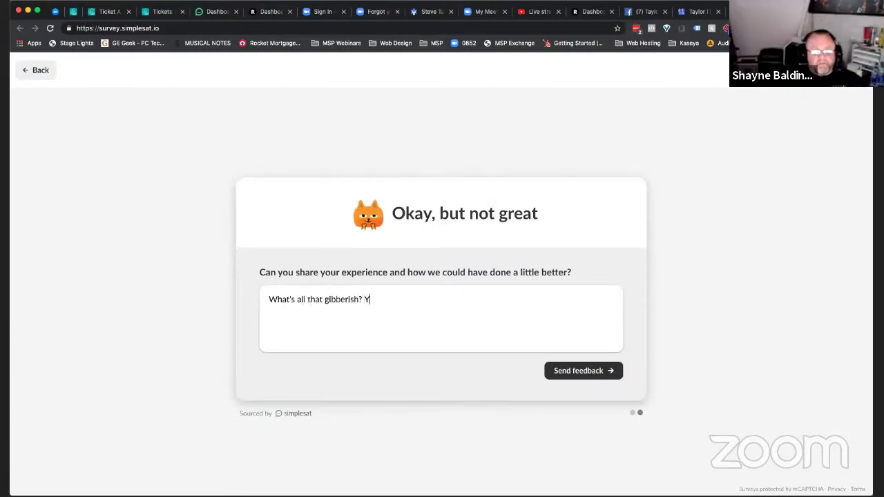
{"action": "type", "text": "ou confuse me..."}
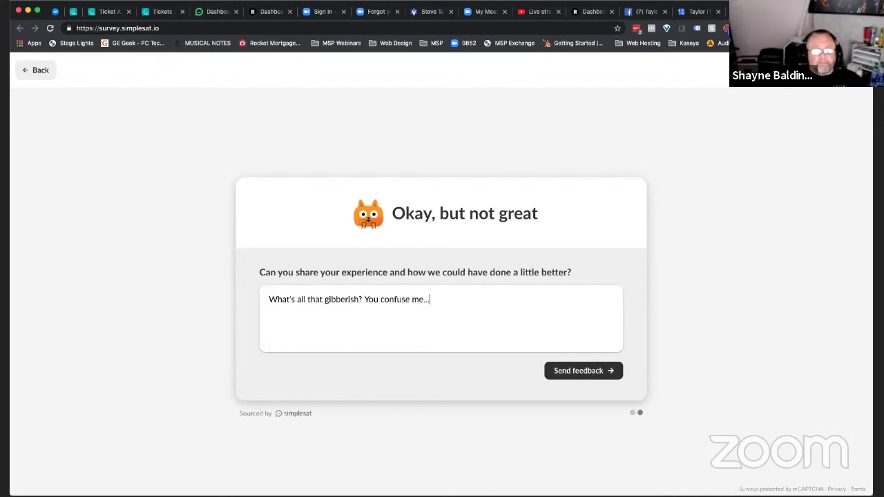
{"action": "left_click", "coordinate": [556, 374]}
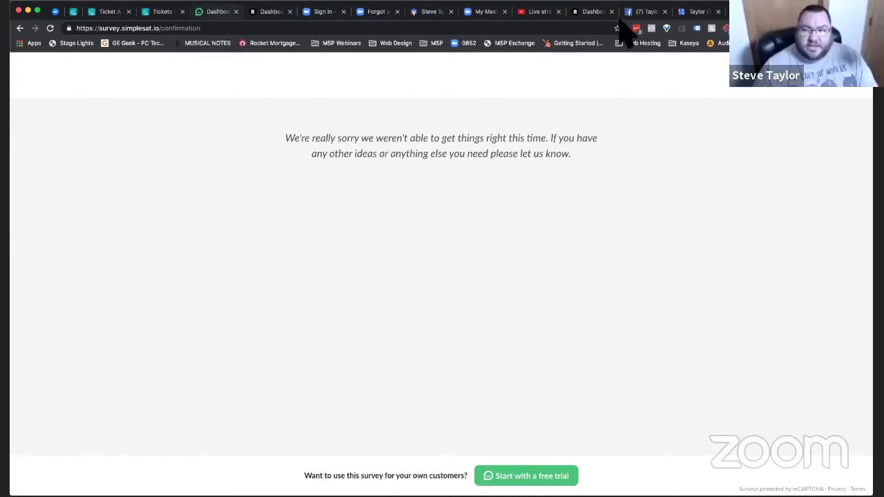
{"action": "left_click", "coordinate": [213, 11]}
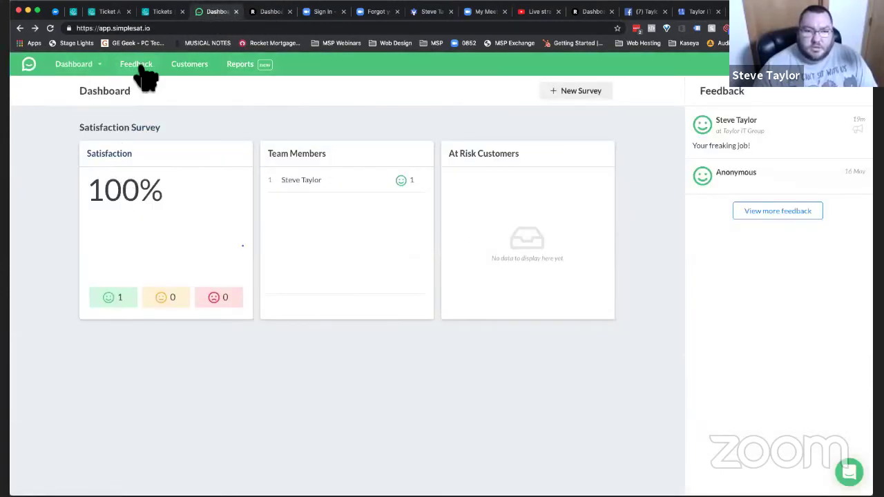
- Open the Satisfaction Survey report at 50% satisfaction, then edit the survey's Configure step
{"action": "left_click", "coordinate": [75, 62]}
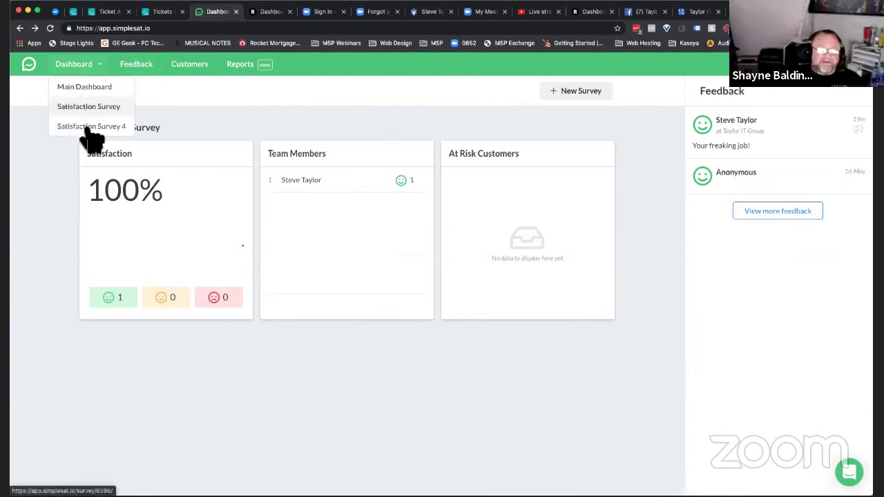
{"action": "left_click", "coordinate": [87, 111]}
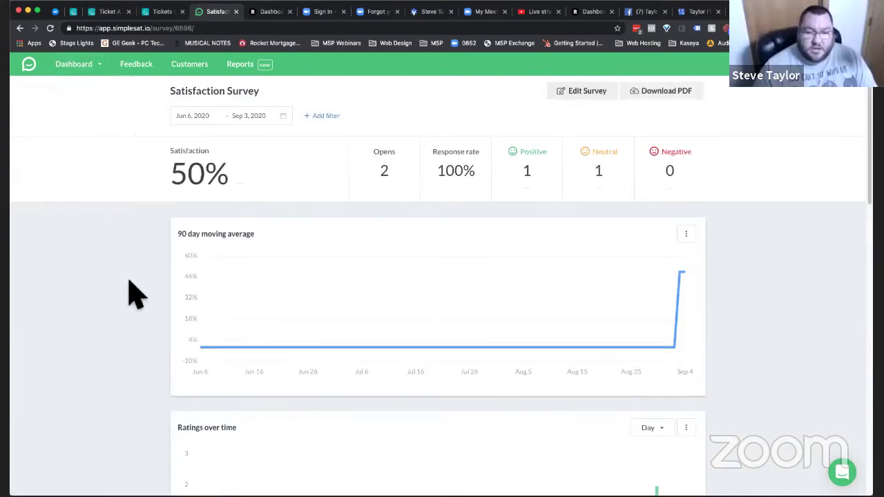
{"action": "scroll", "coordinate": [131, 293], "scroll_direction": "down", "scroll_amount": 1}
{"action": "scroll", "coordinate": [128, 293], "scroll_direction": "down", "scroll_amount": 1}
{"action": "scroll", "coordinate": [129, 293], "scroll_direction": "up", "scroll_amount": 2}
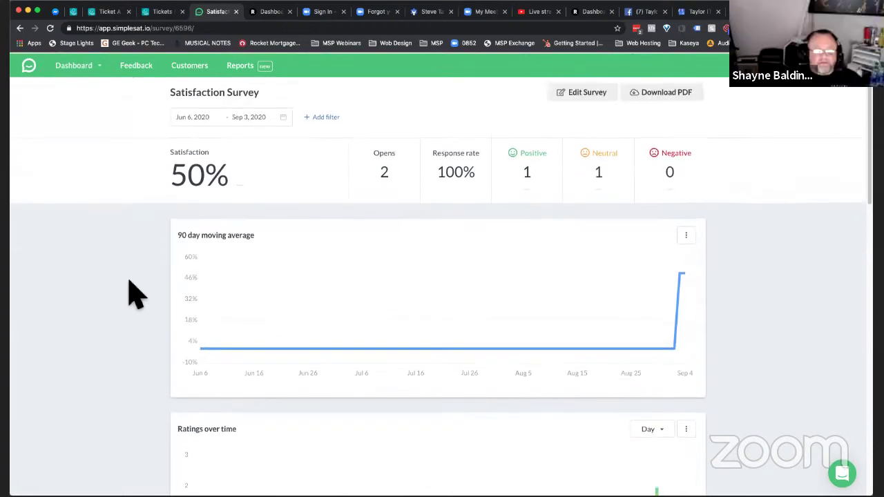
{"action": "left_click", "coordinate": [585, 93]}
{"action": "left_click", "coordinate": [440, 196]}
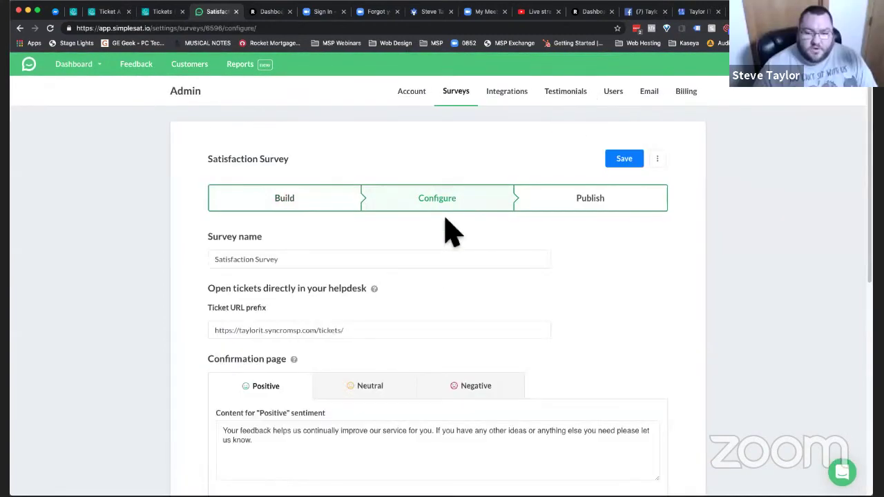
- Review the Neutral, Positive and Negative confirmation-page messages in the Configure step
{"action": "scroll", "coordinate": [446, 230], "scroll_direction": "down", "scroll_amount": 3}
{"action": "scroll", "coordinate": [445, 230], "scroll_direction": "down", "scroll_amount": 3}
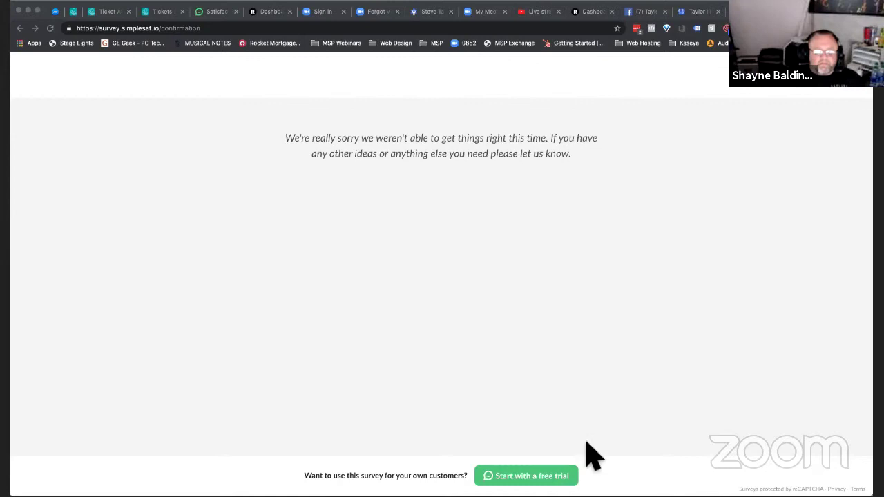
{"action": "left_click", "coordinate": [211, 12]}
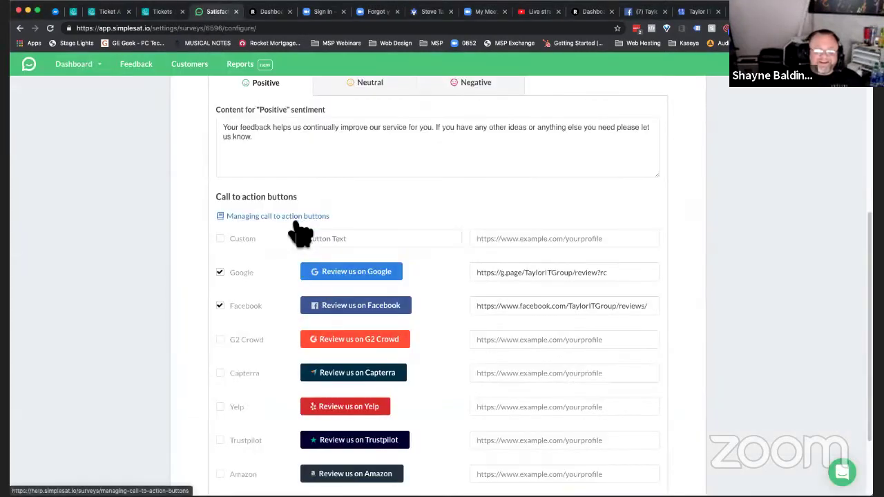
{"action": "scroll", "coordinate": [300, 235], "scroll_direction": "up", "scroll_amount": 1}
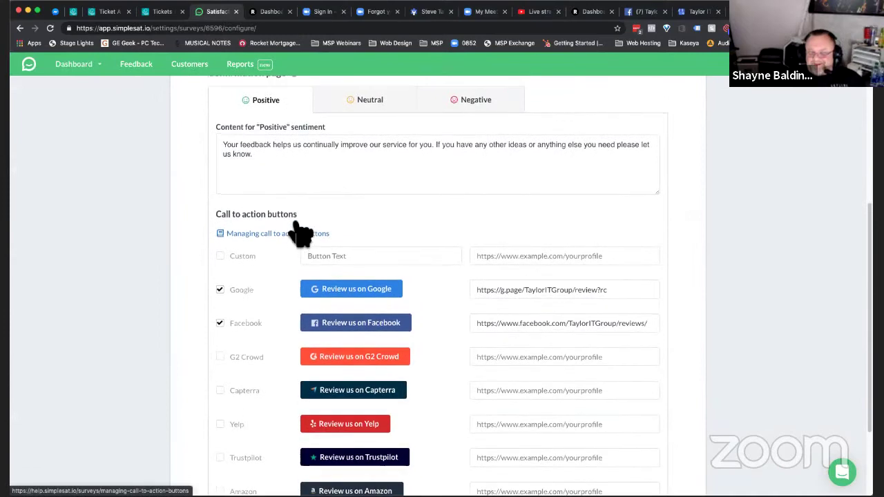
{"action": "left_click", "coordinate": [353, 111]}
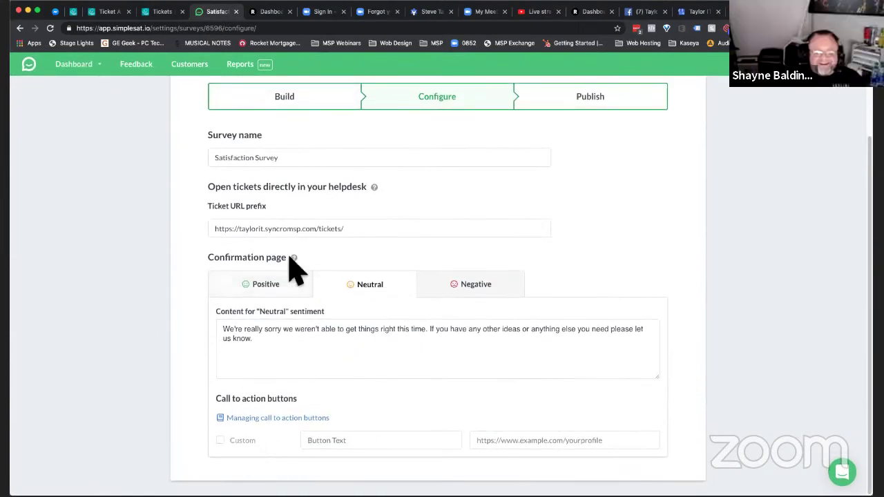
{"action": "left_click", "coordinate": [269, 284]}
{"action": "scroll", "coordinate": [311, 238], "scroll_direction": "up", "scroll_amount": 1}
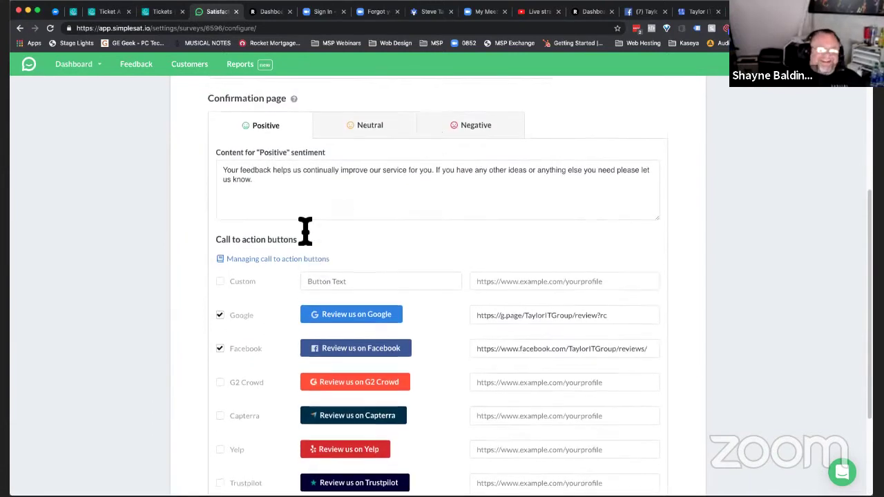
{"action": "left_click", "coordinate": [471, 128]}
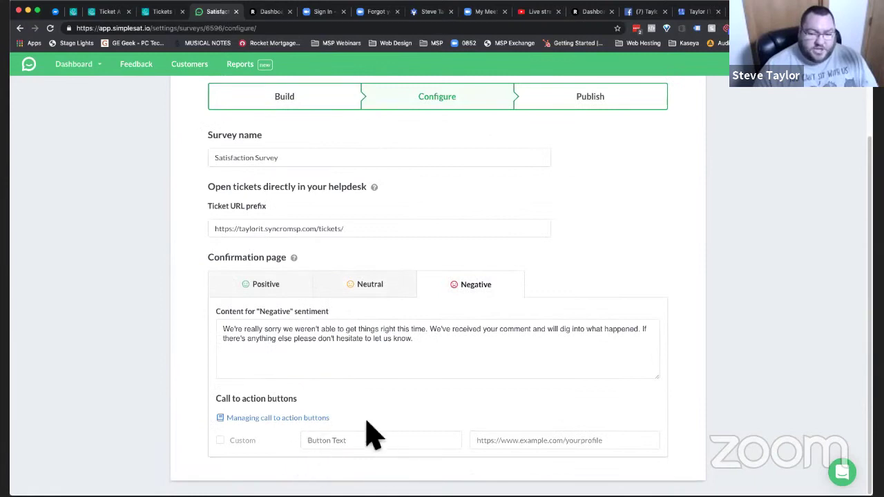
{"action": "left_click", "coordinate": [270, 289]}
{"action": "scroll", "coordinate": [270, 296], "scroll_direction": "down", "scroll_amount": 2}
{"action": "scroll", "coordinate": [431, 298], "scroll_direction": "down", "scroll_amount": 2}
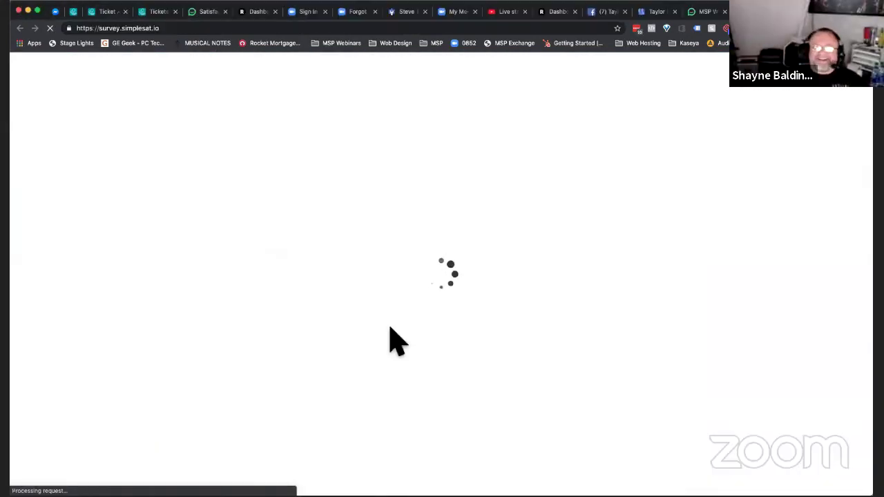
- Submit the survey comment 'AAAHHHH' and return to the SyncroMSP Ticket Automations list
{"action": "left_click", "coordinate": [398, 340]}
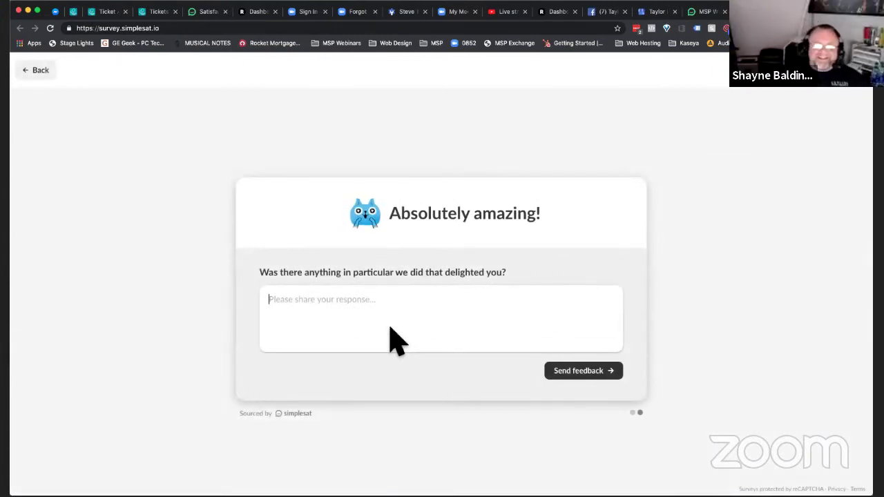
{"action": "type", "text": "AAAHHHH"}
{"action": "key", "text": "Return"}
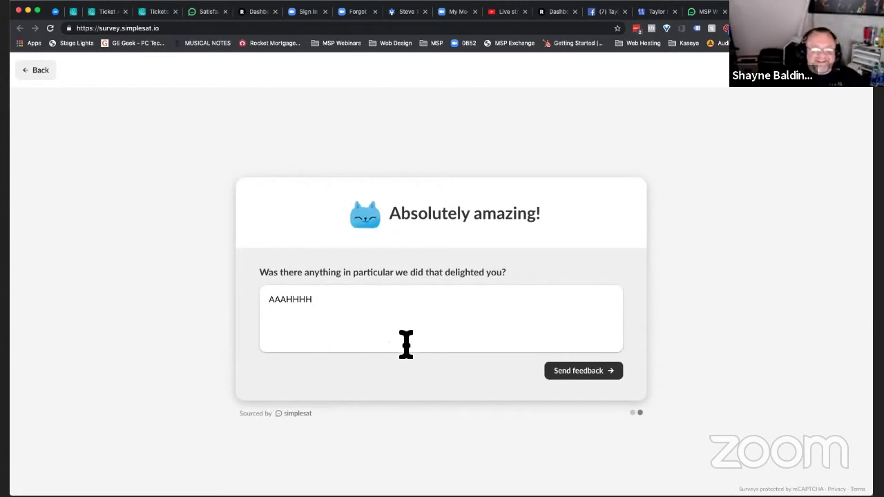
{"action": "left_click", "coordinate": [551, 372]}
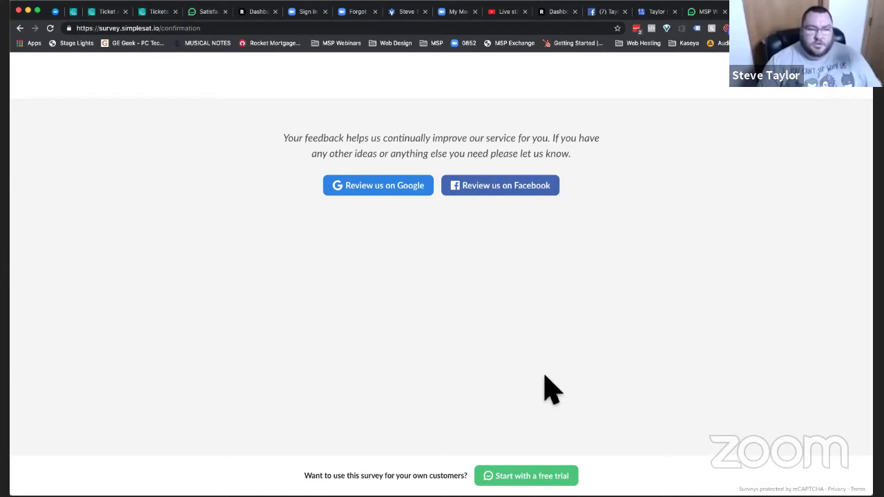
{"action": "left_click", "coordinate": [73, 12]}
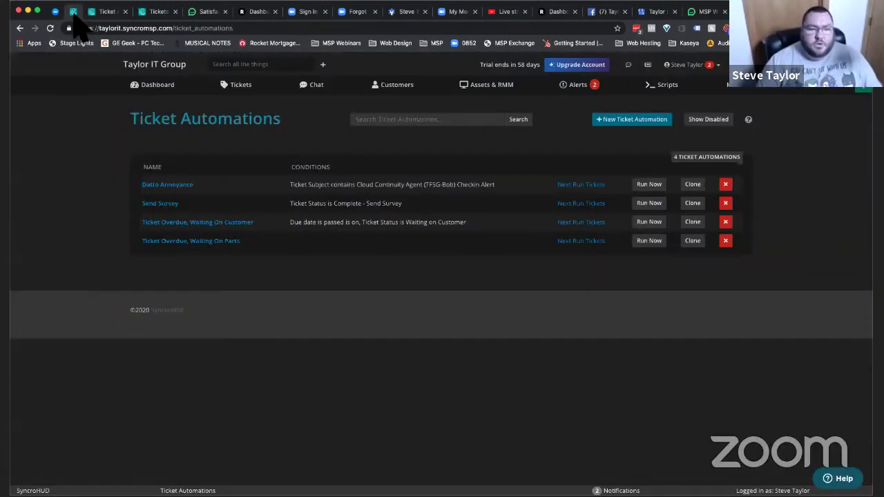
- Go back to the Configure settings and check the Google and Facebook review links
{"action": "left_click", "coordinate": [207, 12]}
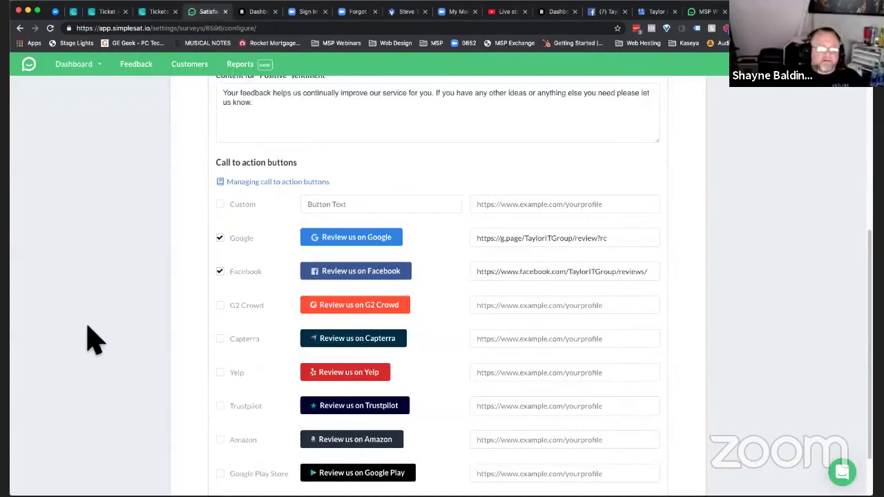
{"action": "scroll", "coordinate": [95, 338], "scroll_direction": "up", "scroll_amount": 5}
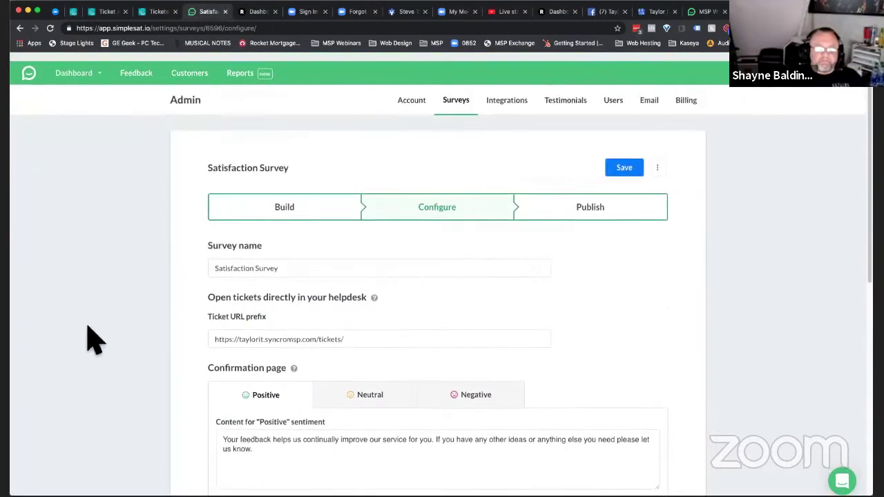
{"action": "scroll", "coordinate": [94, 338], "scroll_direction": "down", "scroll_amount": 2}
{"action": "scroll", "coordinate": [95, 338], "scroll_direction": "down", "scroll_amount": 4}
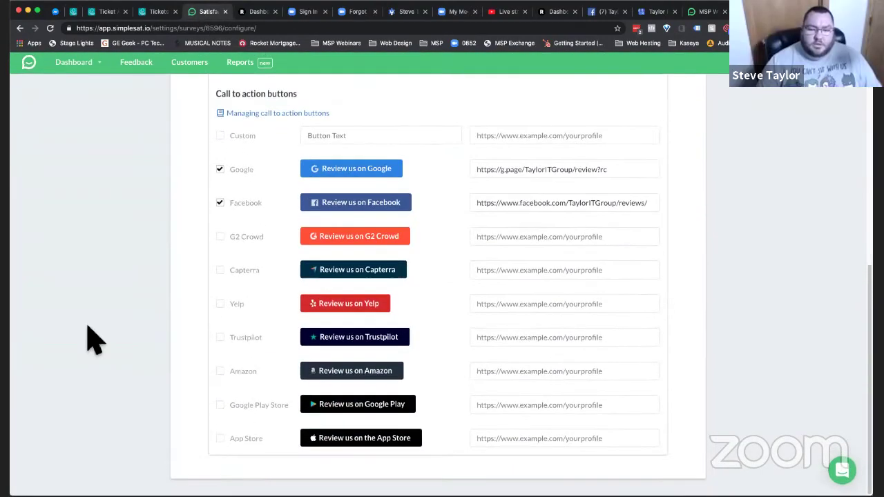
{"action": "scroll", "coordinate": [95, 338], "scroll_direction": "up", "scroll_amount": 6}
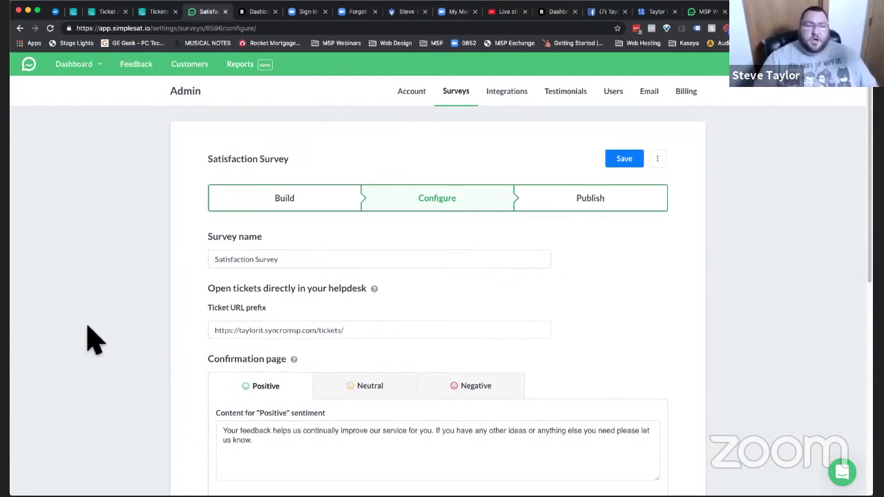
{"action": "scroll", "coordinate": [94, 338], "scroll_direction": "down", "scroll_amount": 3}
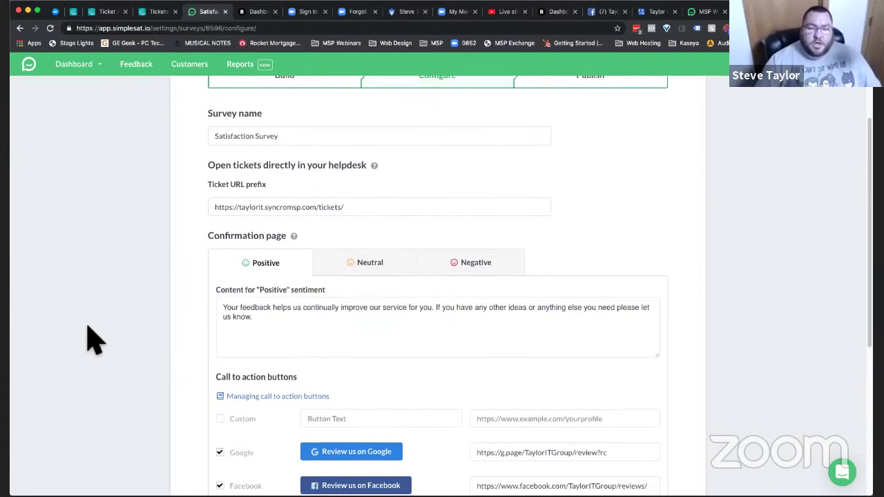
{"action": "scroll", "coordinate": [94, 338], "scroll_direction": "up", "scroll_amount": 3}
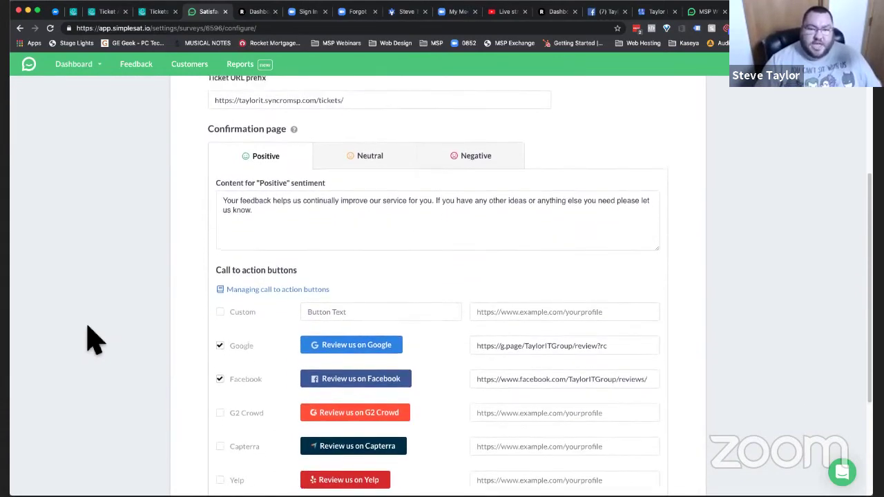
- Open the Publish step's Generic Embed, set to Negative to positive order with Medium icons
{"action": "left_click", "coordinate": [594, 159]}
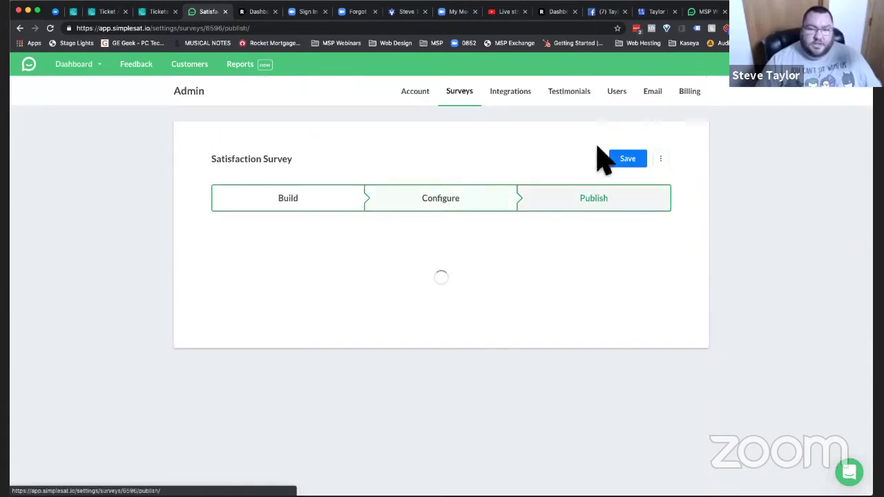
{"action": "scroll", "coordinate": [133, 430], "scroll_direction": "down", "scroll_amount": 1}
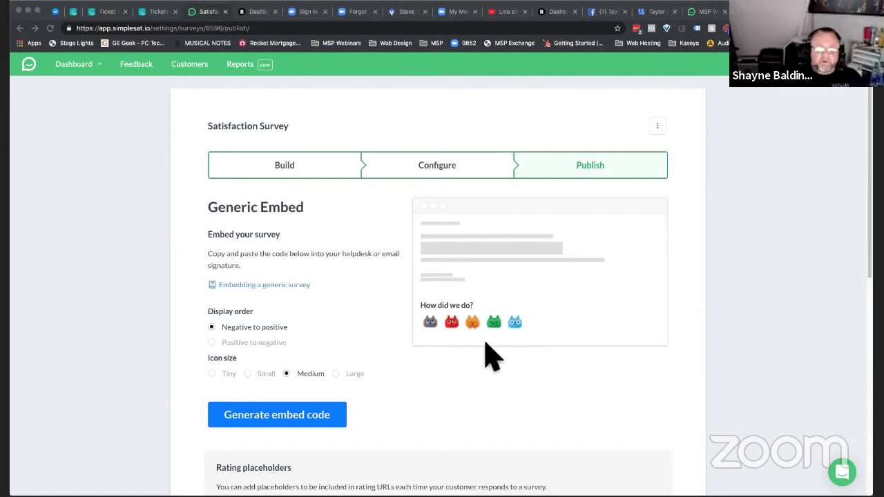
{"action": "left_click", "coordinate": [294, 169]}
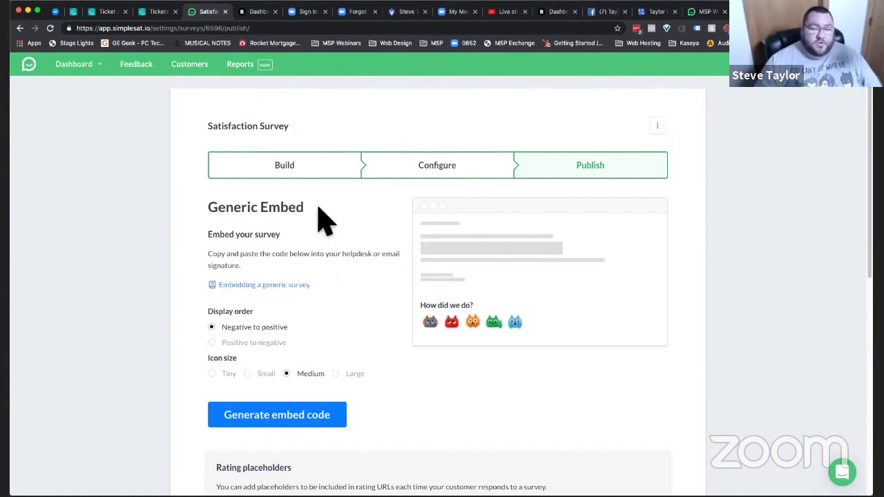
- Change the survey question to a 2-point Bad/Great rating scale and save it
{"action": "left_click", "coordinate": [316, 173]}
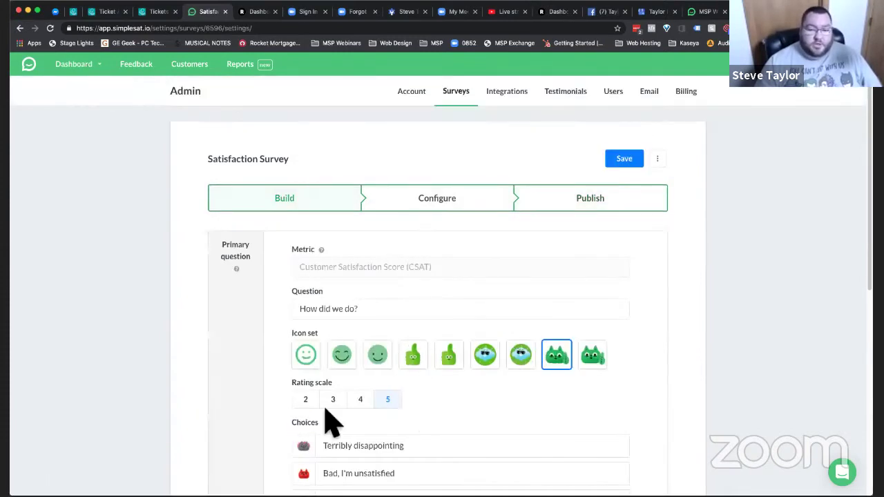
{"action": "left_click", "coordinate": [306, 400]}
{"action": "scroll", "coordinate": [250, 408], "scroll_direction": "down", "scroll_amount": 5}
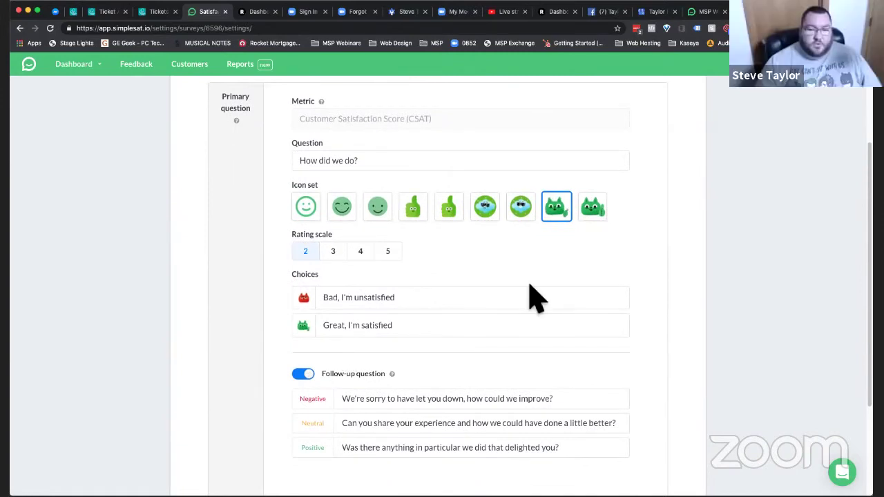
{"action": "scroll", "coordinate": [530, 285], "scroll_direction": "up", "scroll_amount": 1}
{"action": "scroll", "coordinate": [545, 280], "scroll_direction": "up", "scroll_amount": 1}
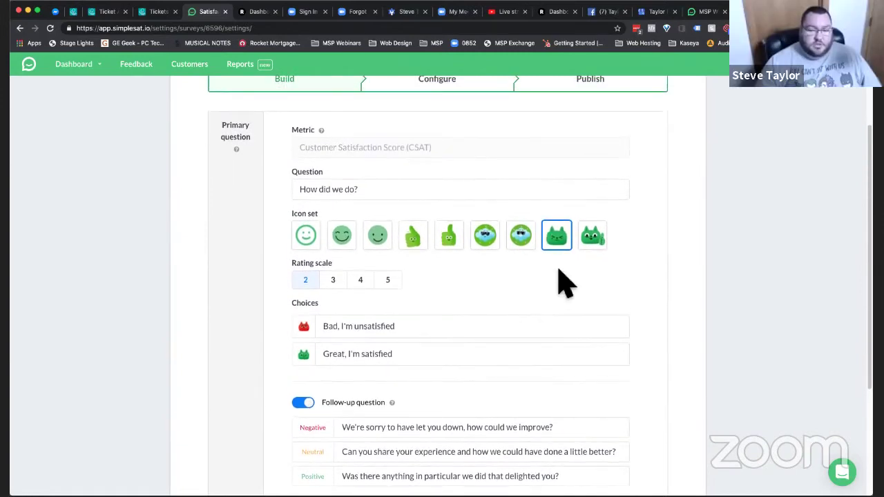
{"action": "scroll", "coordinate": [558, 275], "scroll_direction": "up", "scroll_amount": 4}
{"action": "scroll", "coordinate": [563, 282], "scroll_direction": "down", "scroll_amount": 1}
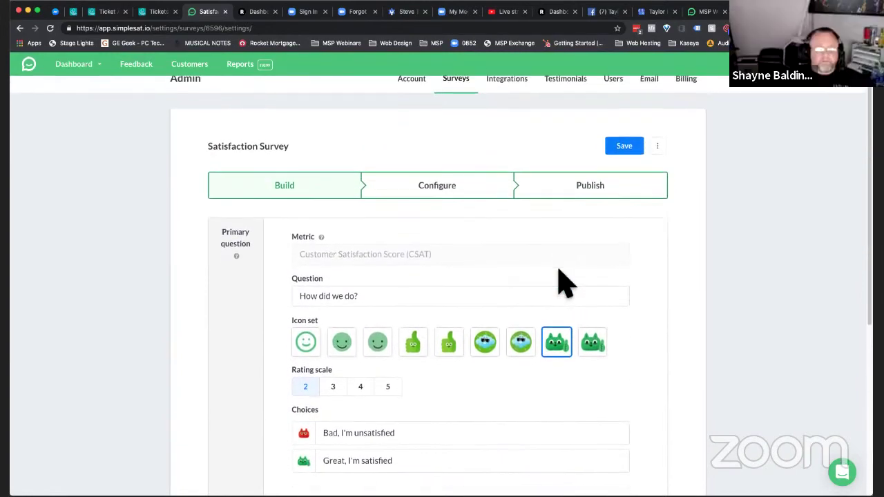
{"action": "left_click", "coordinate": [623, 147]}
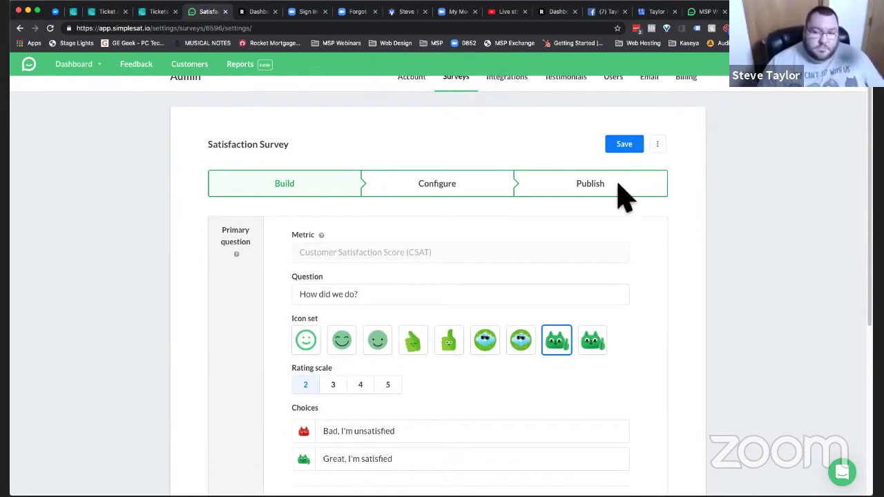
- Step through Configure to the Publish step to check the updated embed
{"action": "left_click", "coordinate": [487, 191]}
{"action": "left_click", "coordinate": [565, 207]}
{"action": "scroll", "coordinate": [520, 320], "scroll_direction": "down", "scroll_amount": 3}
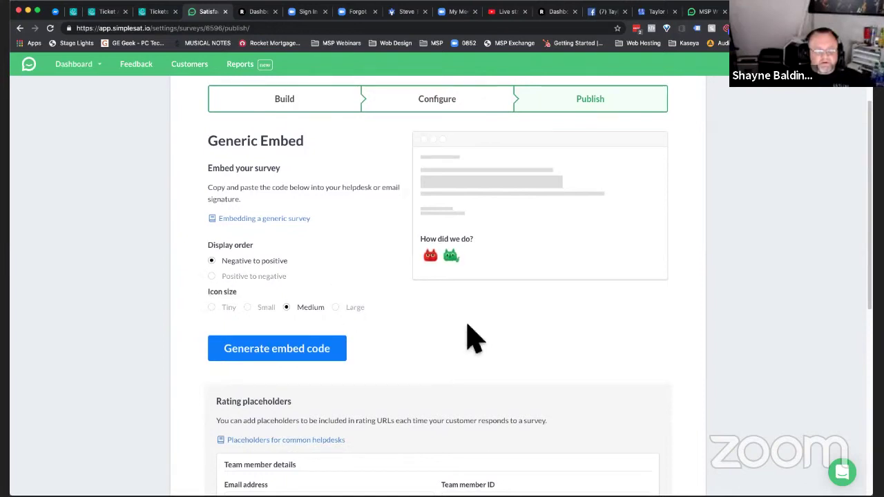
- Scroll through the two-cat Generic Embed preview and the {{tech_name}} Team member ID placeholder
{"action": "scroll", "coordinate": [474, 338], "scroll_direction": "down", "scroll_amount": 2}
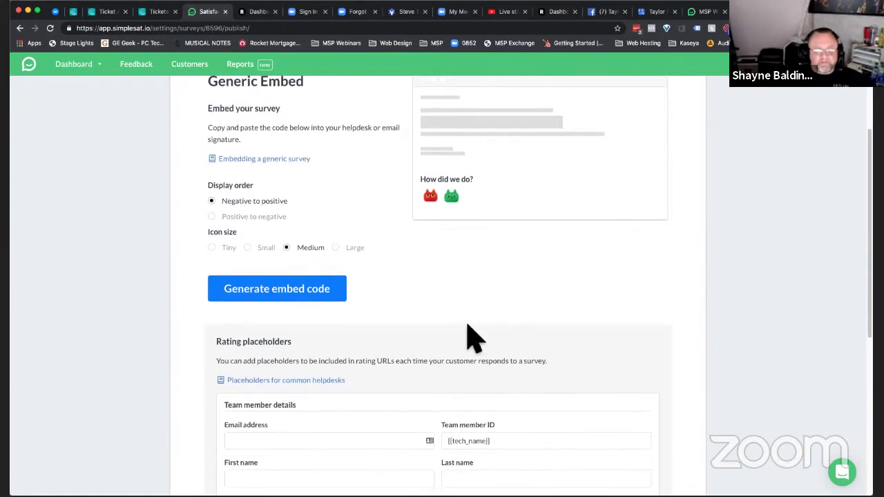
{"action": "scroll", "coordinate": [474, 339], "scroll_direction": "down", "scroll_amount": 5}
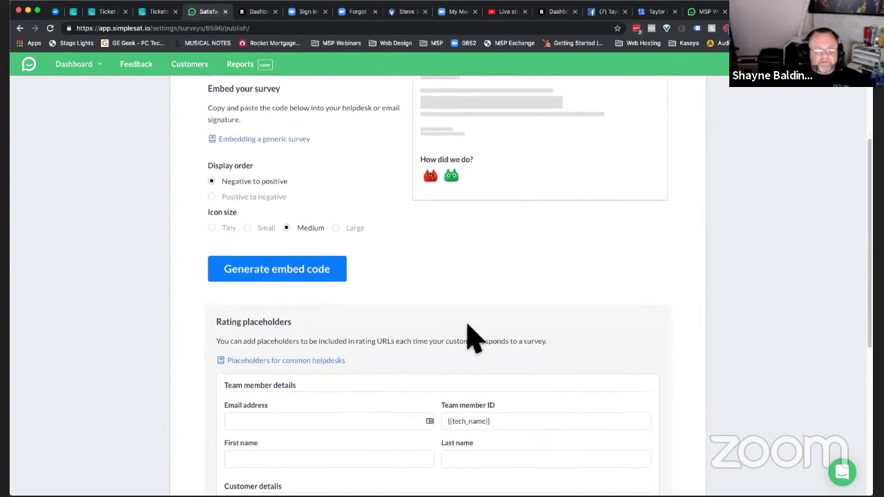
{"action": "scroll", "coordinate": [474, 338], "scroll_direction": "up", "scroll_amount": 6}
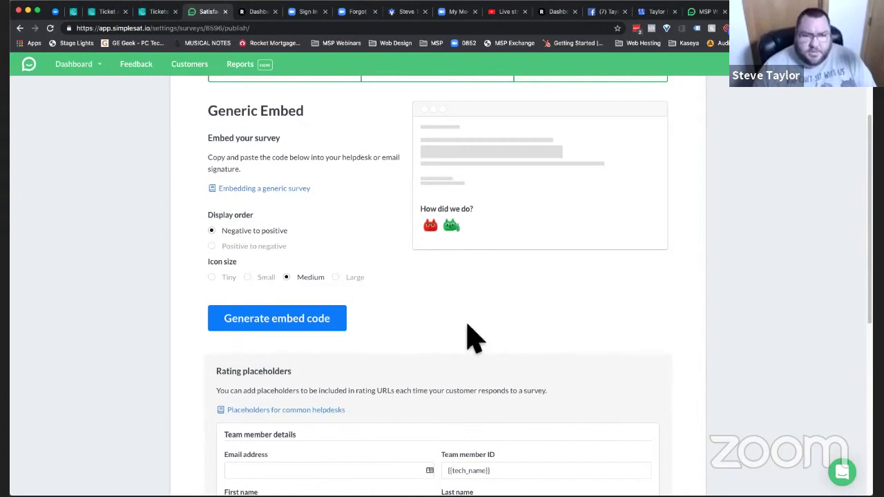
- Edit the Send Survey ticket automation and expand its email Body to show the whole SimpleSat embed HTML
{"action": "key", "text": "ctrl+shift+Tab"}
{"action": "key", "text": "ctrl+shift+Tab"}
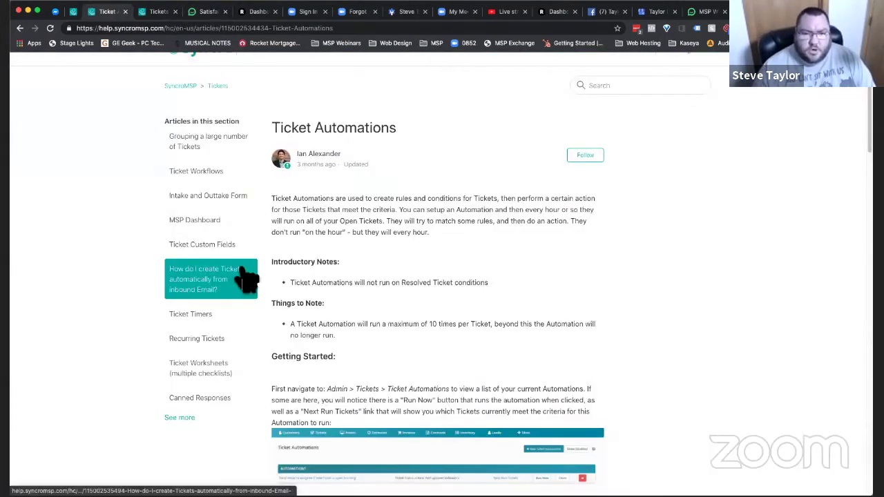
{"action": "key", "text": "ctrl+shift+Tab"}
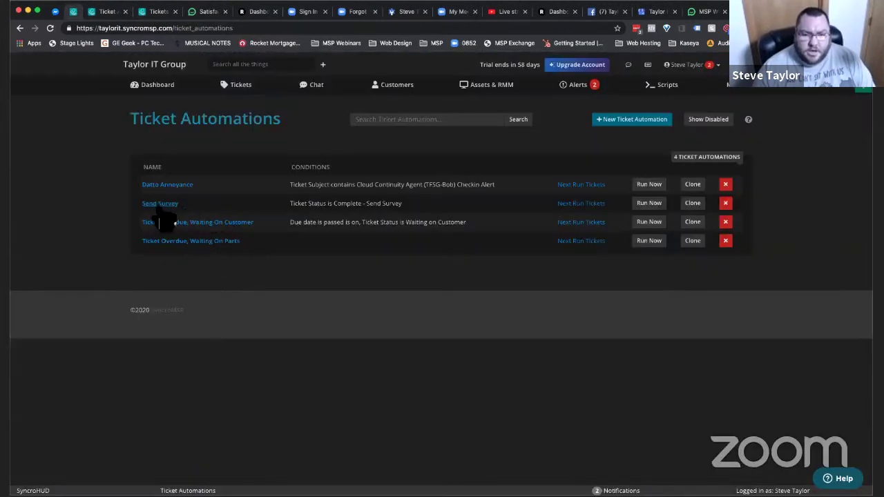
{"action": "left_click", "coordinate": [160, 204]}
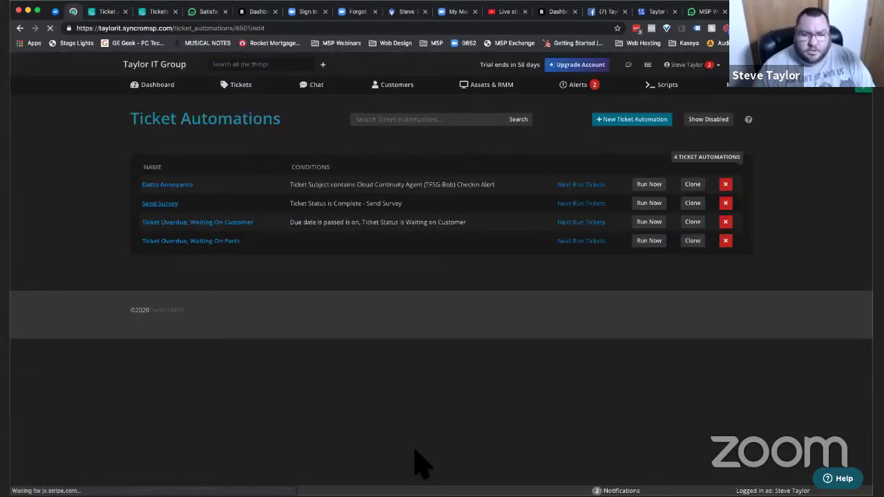
{"action": "scroll", "coordinate": [442, 387], "scroll_direction": "down", "scroll_amount": 3}
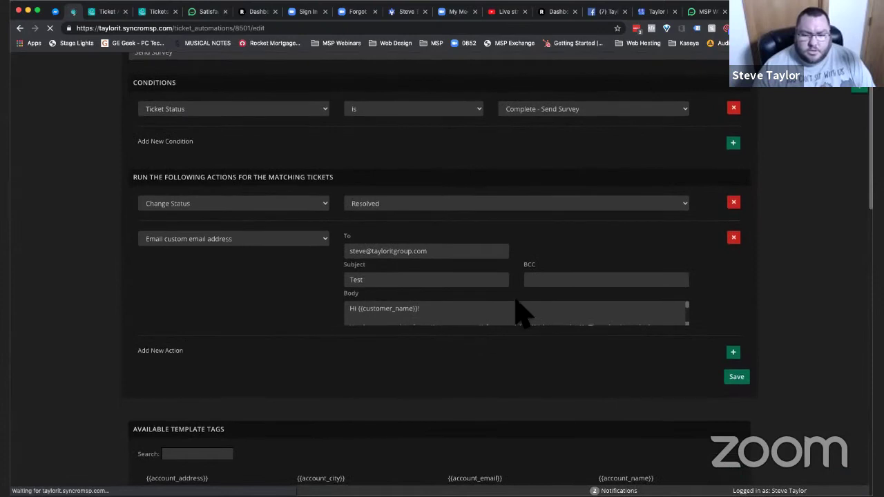
{"action": "left_click_drag", "start_coordinate": [691, 330], "coordinate": [690, 488]}
{"action": "scroll", "coordinate": [582, 401], "scroll_direction": "down", "scroll_amount": 2}
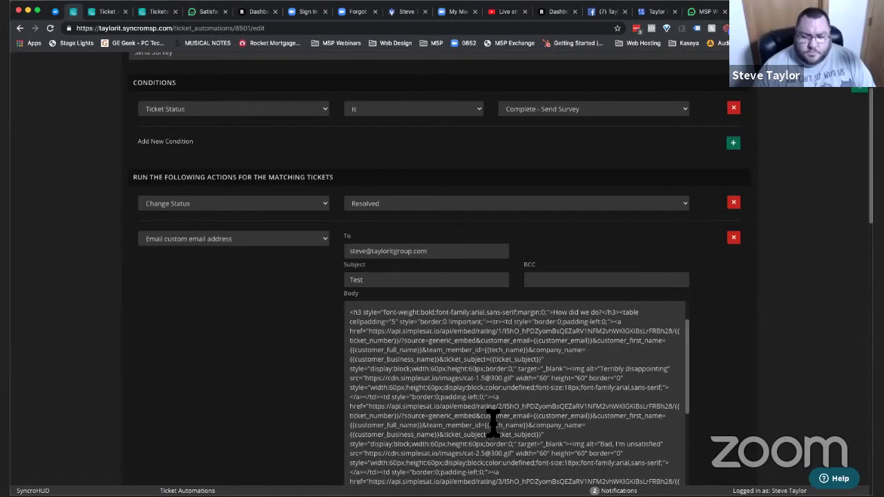
{"action": "scroll", "coordinate": [493, 432], "scroll_direction": "down", "scroll_amount": 3}
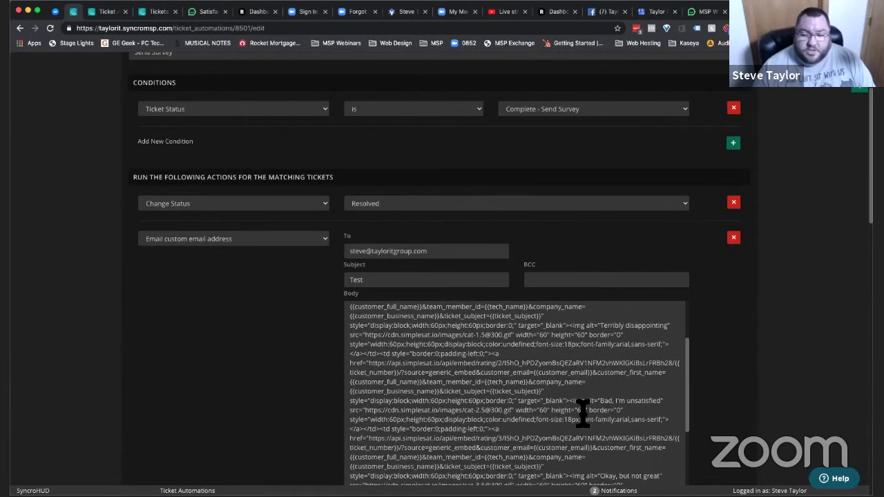